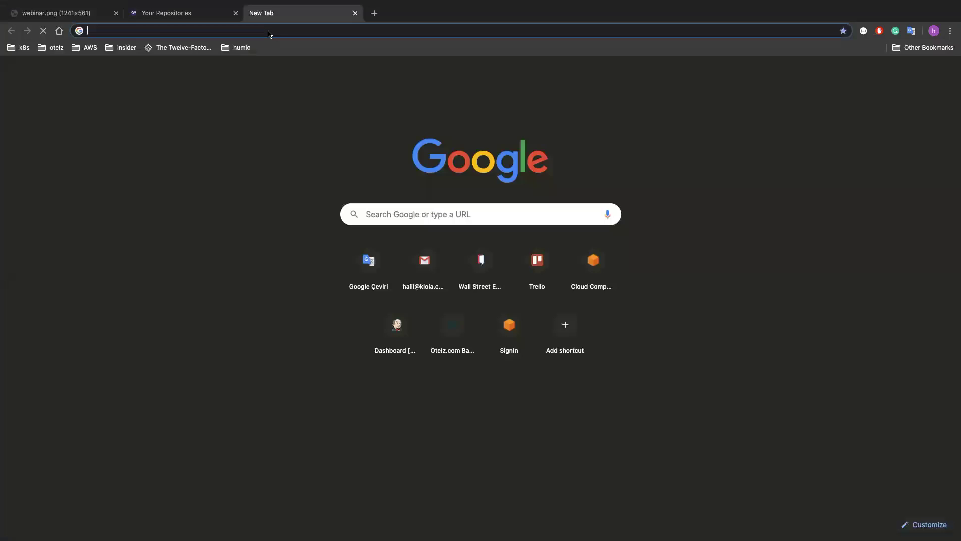
Search Google for 'sock shop microservices demo' and open the microservices-demo.github.io result
{"action": "type", "text": "sock shop"}
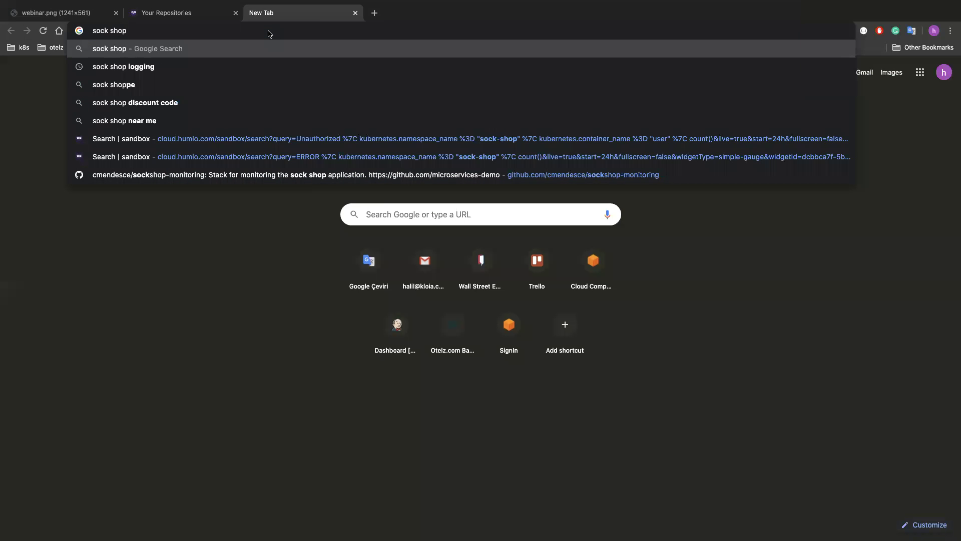
{"action": "type", "text": "demo"}
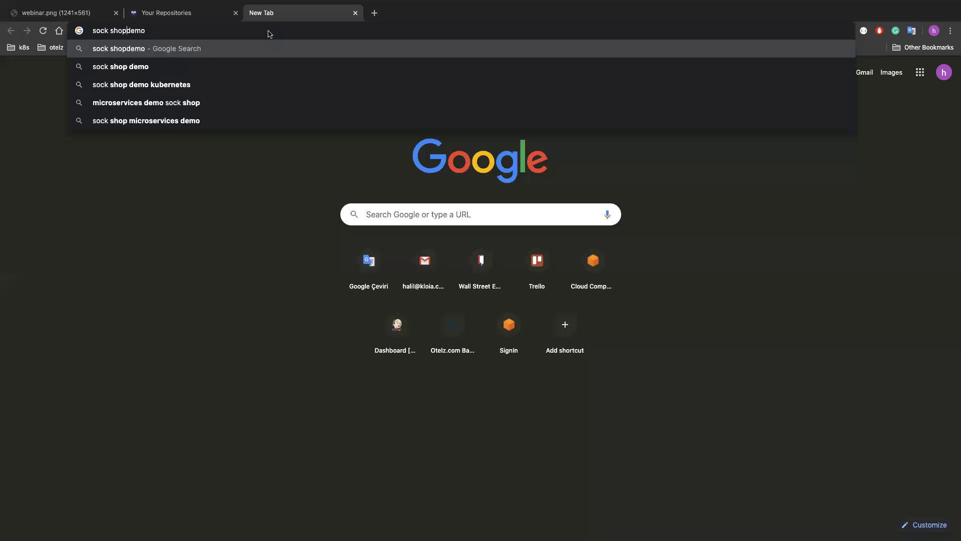
{"action": "key", "text": "Down"}
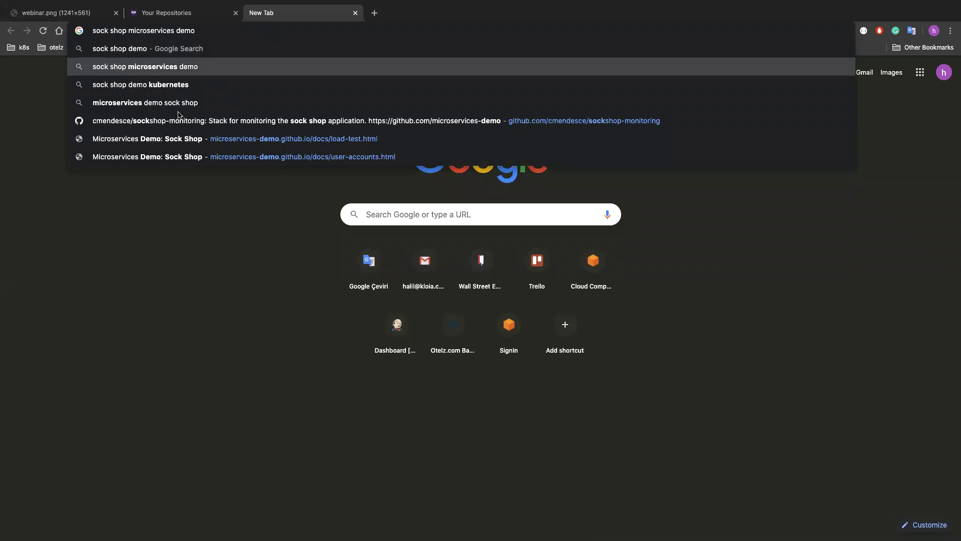
{"action": "key", "text": "Return"}
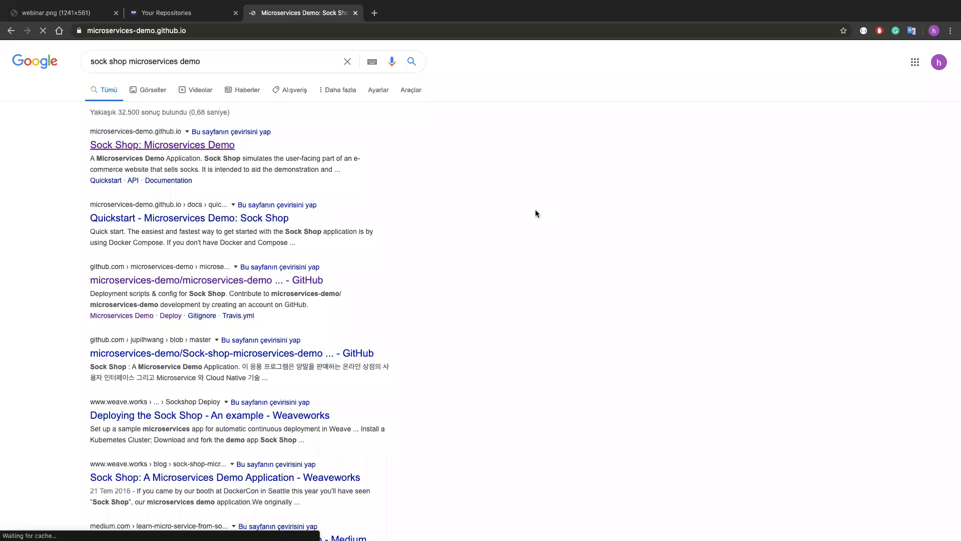
{"action": "left_click", "coordinate": [632, 30]}
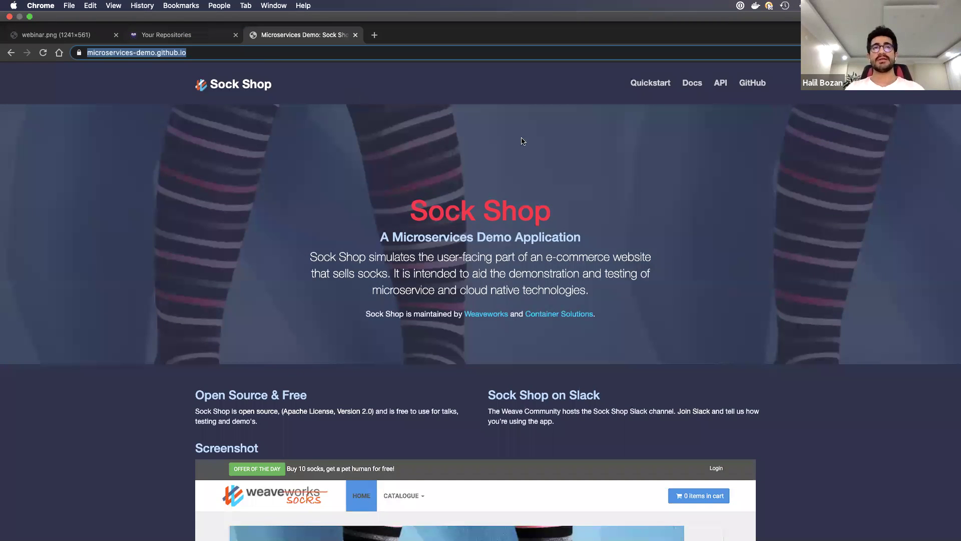
Glance at the Humio repositories tab, return to the Sock Shop demo page, then move to the next desktop
{"action": "key", "text": "ctrl+shift+Tab"}
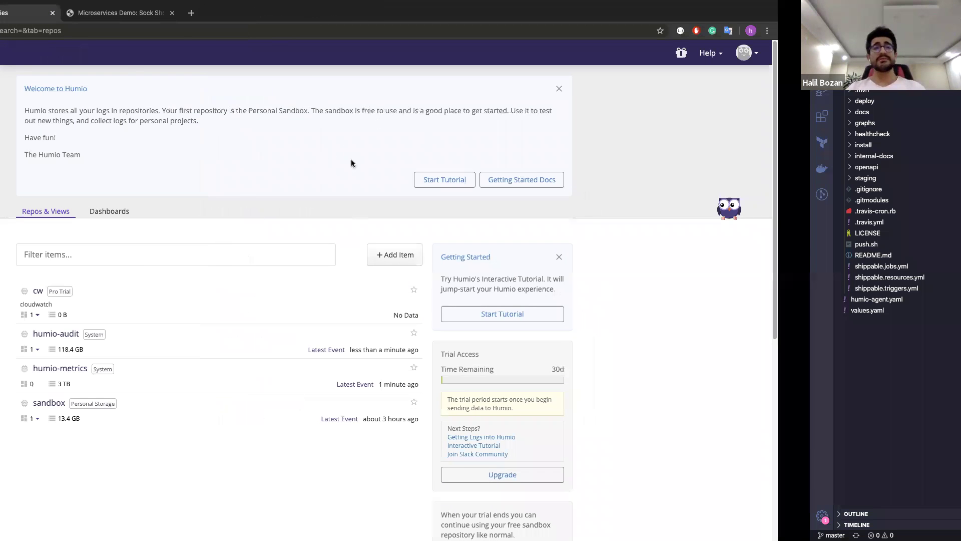
{"action": "key", "text": "ctrl+Tab"}
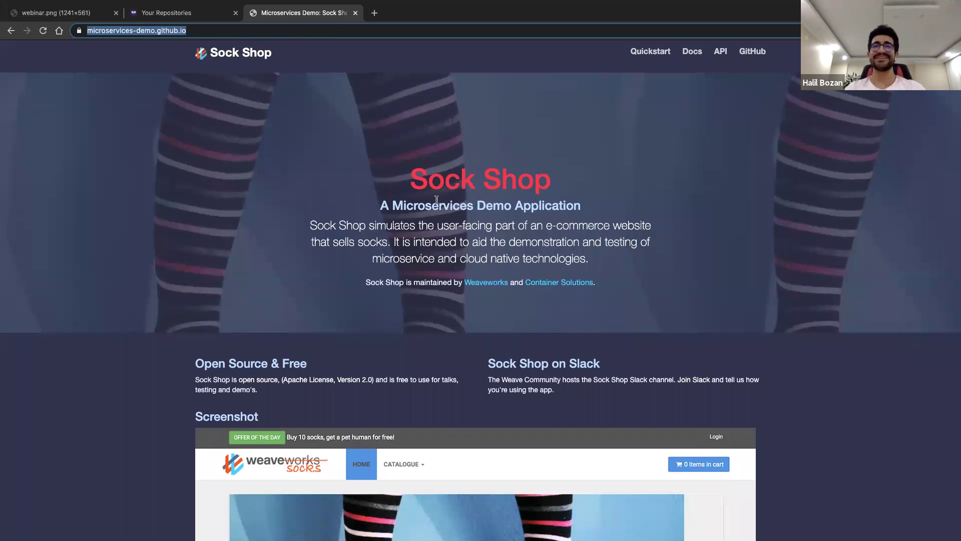
{"action": "key", "text": "ctrl+Right"}
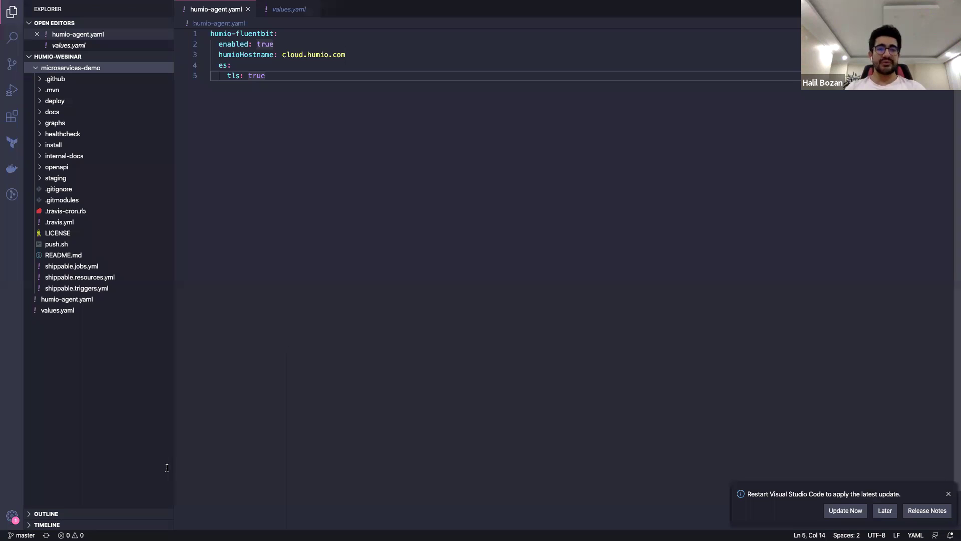
Run 'kubectl get po -w' to watch the Sock Shop pods, then return to humio-agent.yaml
{"action": "key", "text": "ctrl+Right"}
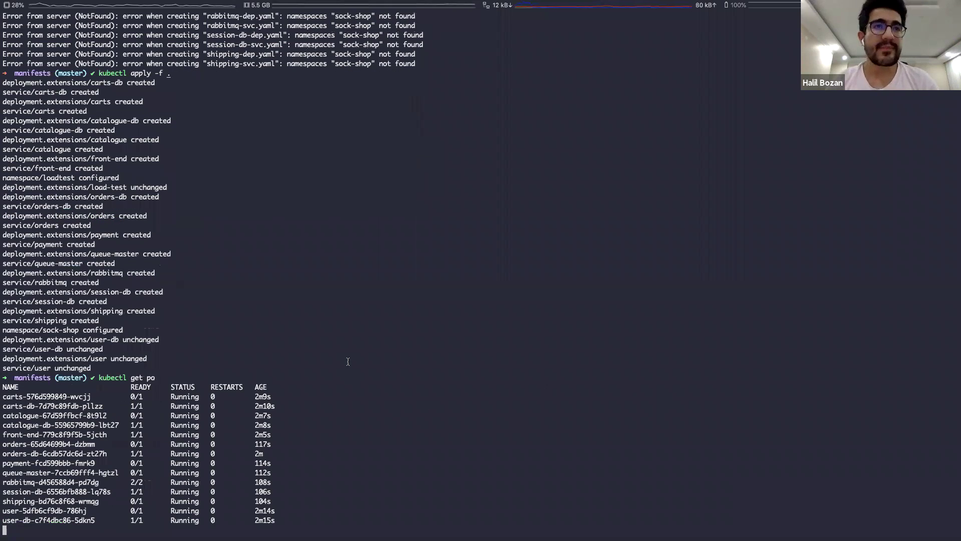
{"action": "type", "text": "kubectl get po -w"}
{"action": "key", "text": "Return"}
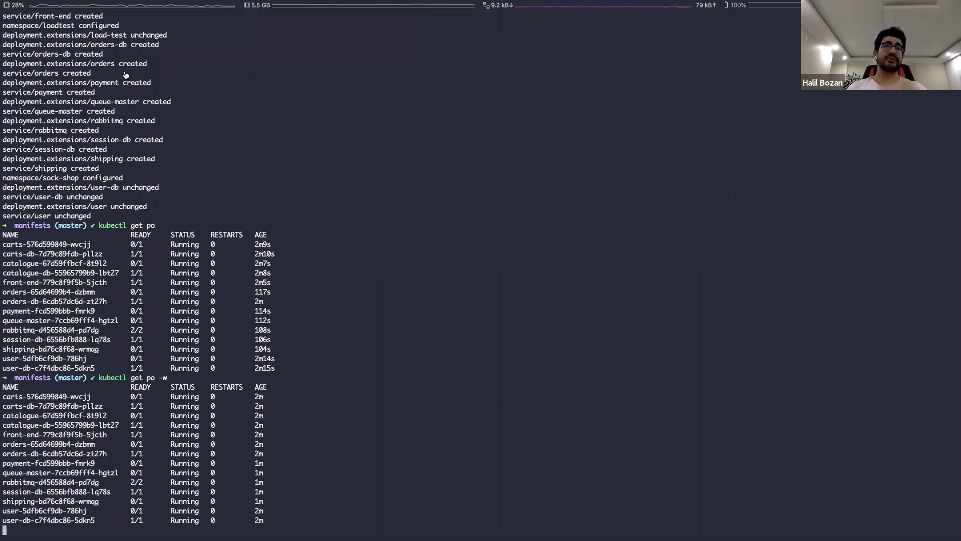
{"action": "key", "text": "super+Tab"}
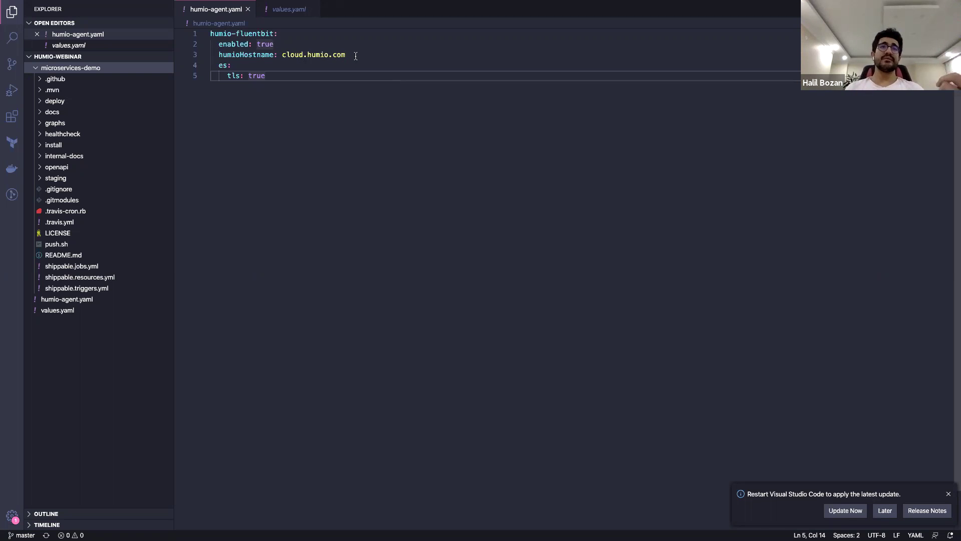
Highlight the humioHostname line in humio-agent.yaml
{"action": "left_click_drag", "start_coordinate": [355, 55], "coordinate": [320, 56]}
{"action": "left_click_drag", "start_coordinate": [258, 52], "coordinate": [218, 54]}
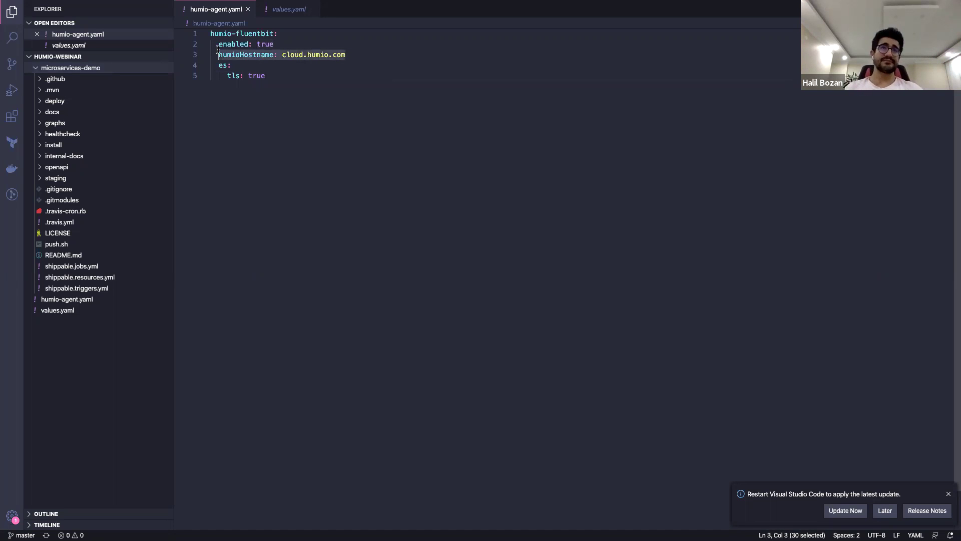
{"action": "left_click", "coordinate": [355, 85]}
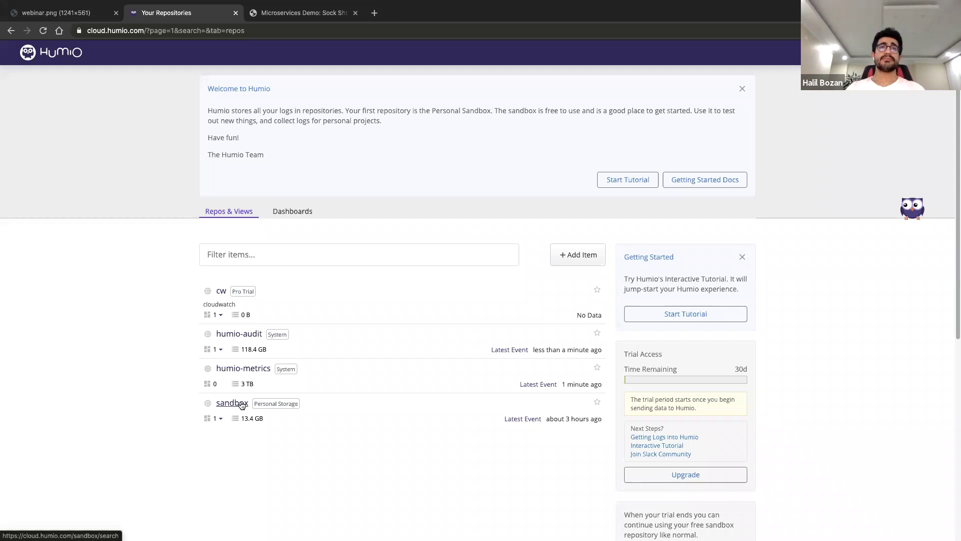
Open the sandbox repository's ingest tokens, then browse the Dashboards list
{"action": "left_click", "coordinate": [241, 405]}
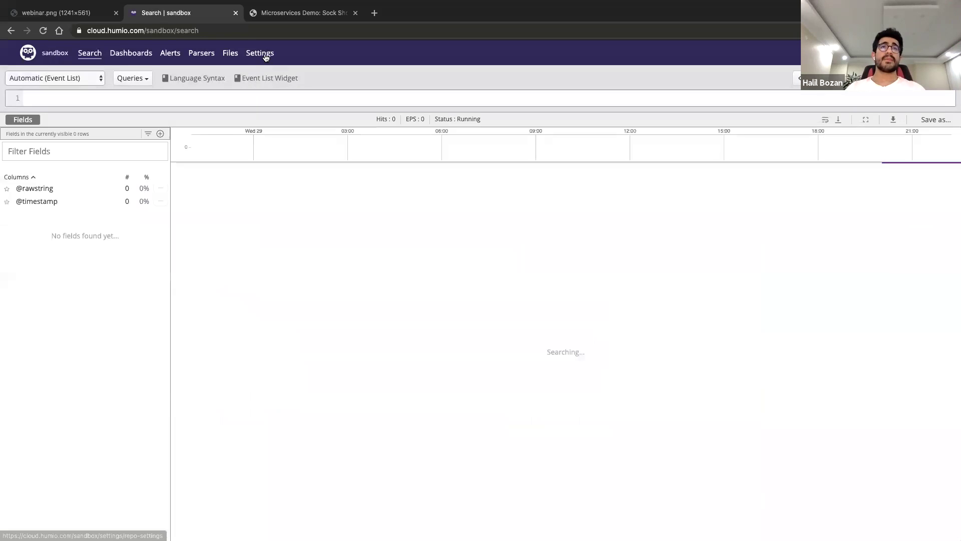
{"action": "left_click", "coordinate": [260, 53]}
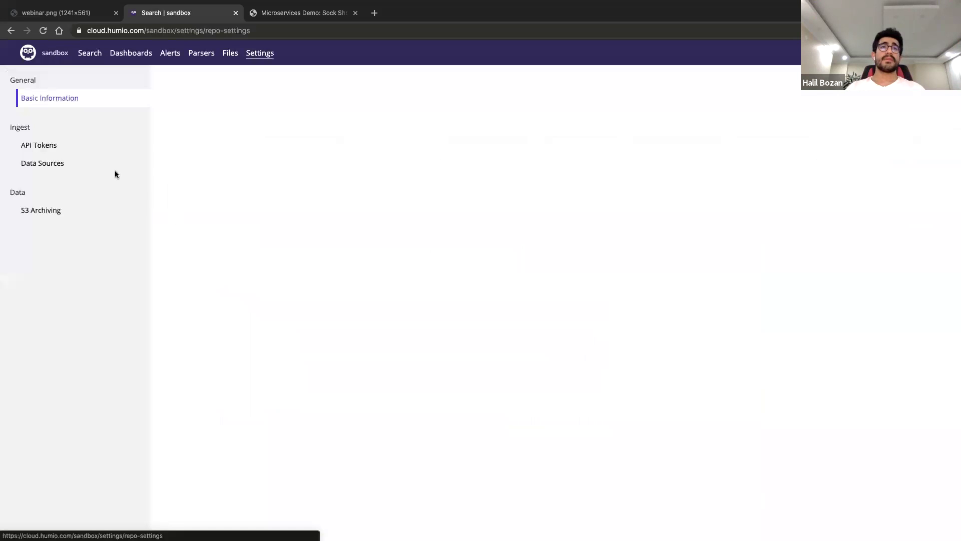
{"action": "left_click", "coordinate": [44, 145]}
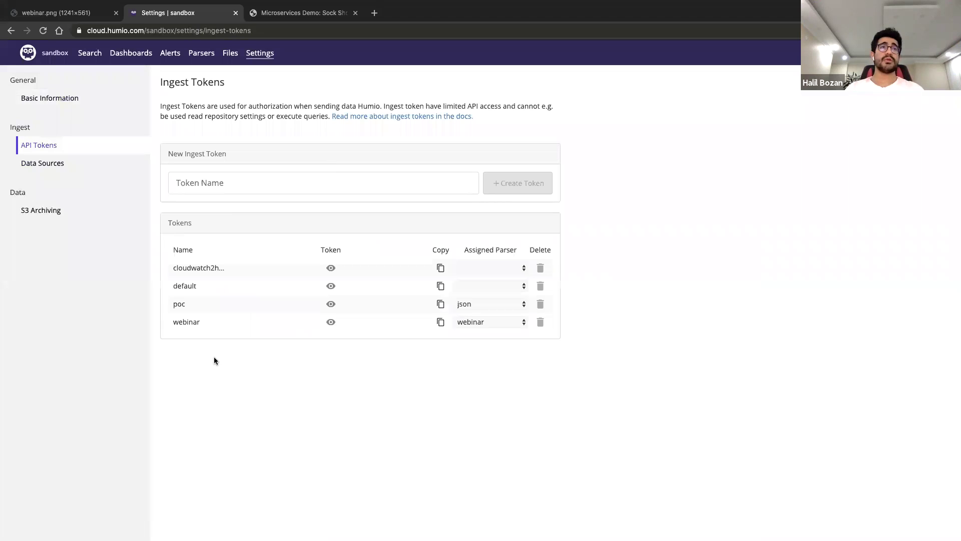
{"action": "key", "text": "super+bracketleft"}
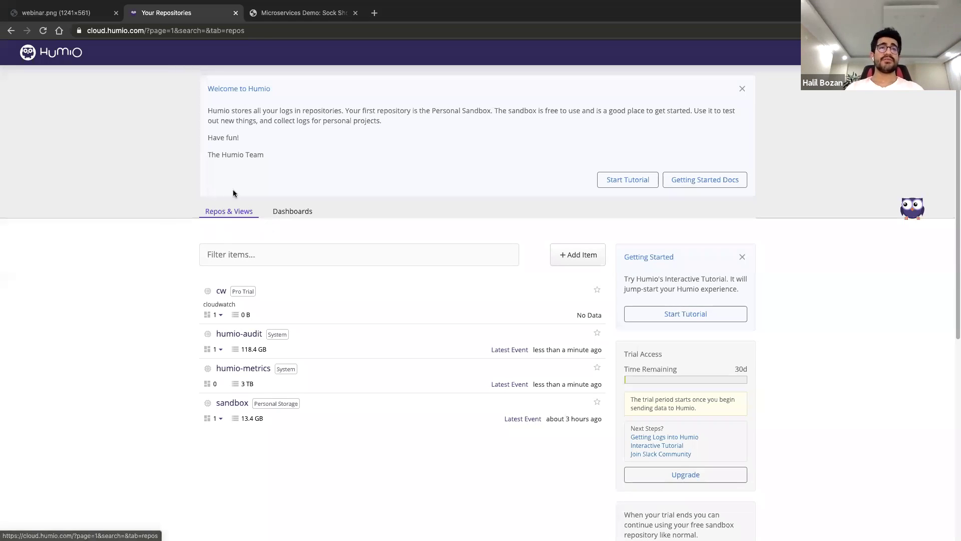
{"action": "left_click", "coordinate": [308, 216]}
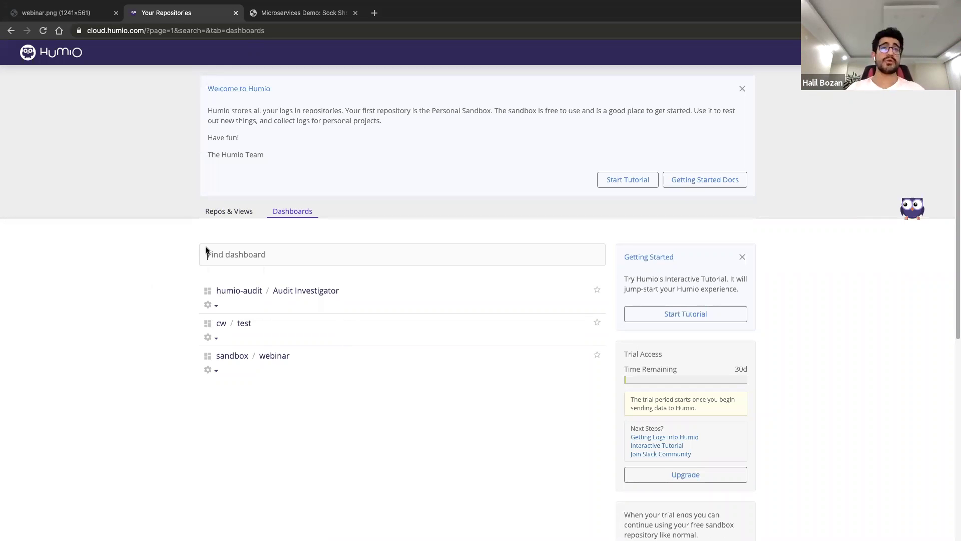
{"action": "key", "text": "alt+Left"}
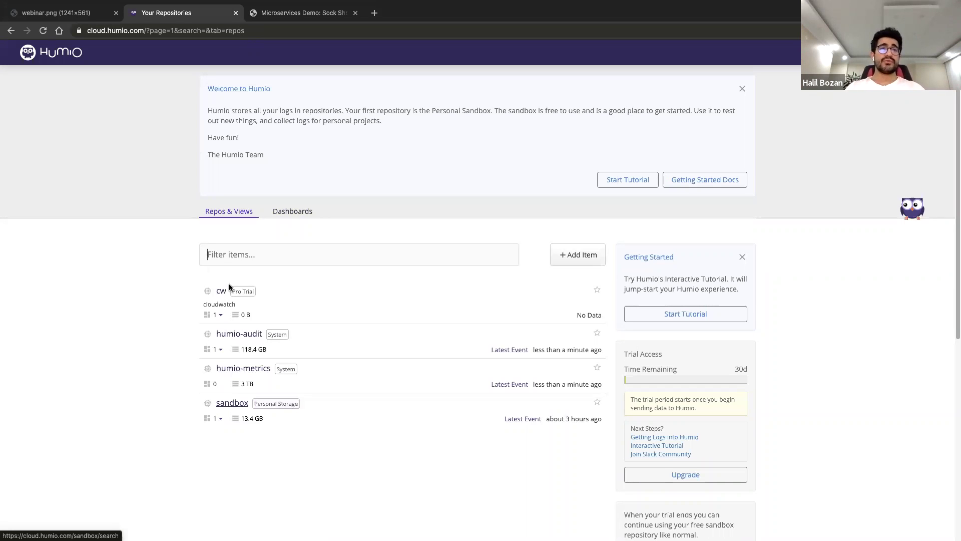
Reopen the sandbox ingest tokens showing the webinar token, then move to the terminal desktop
{"action": "left_click", "coordinate": [226, 404]}
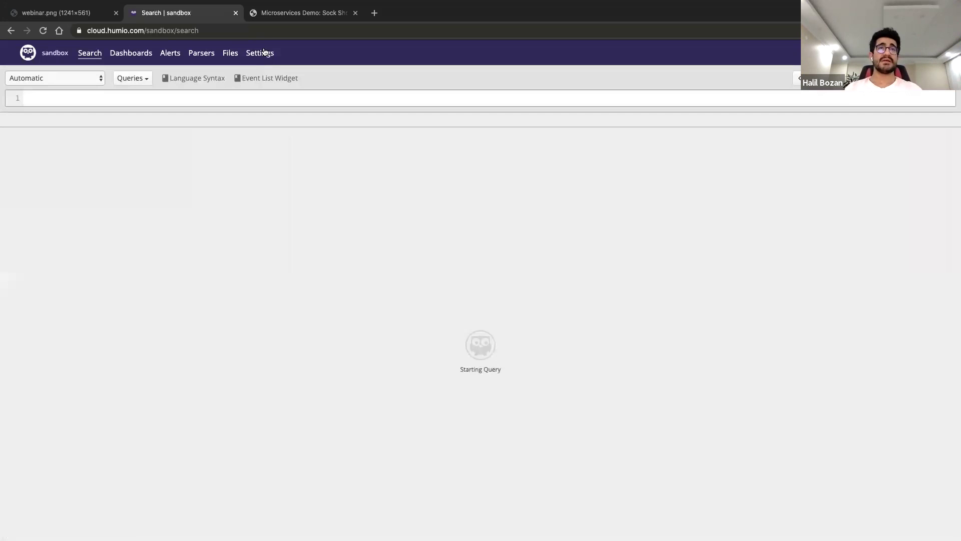
{"action": "left_click", "coordinate": [264, 52]}
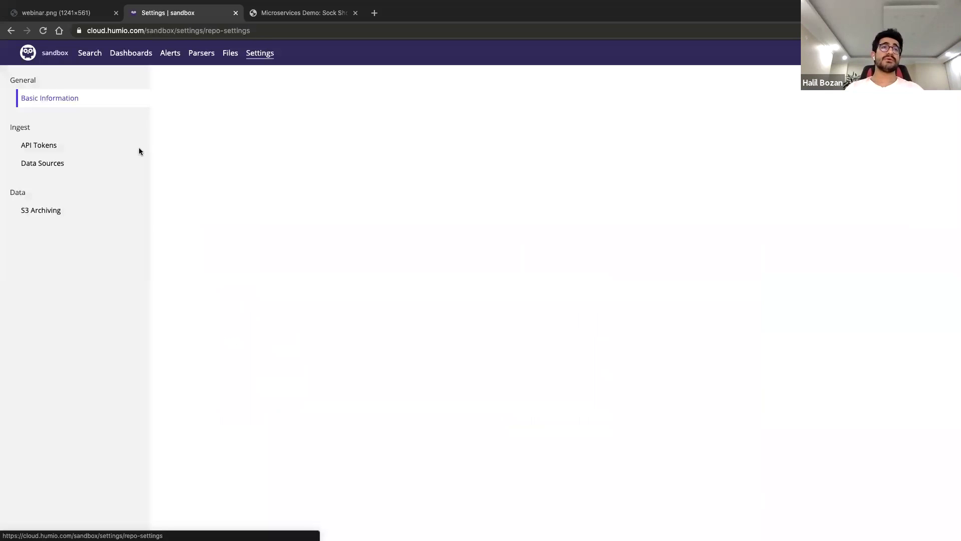
{"action": "left_click", "coordinate": [48, 147]}
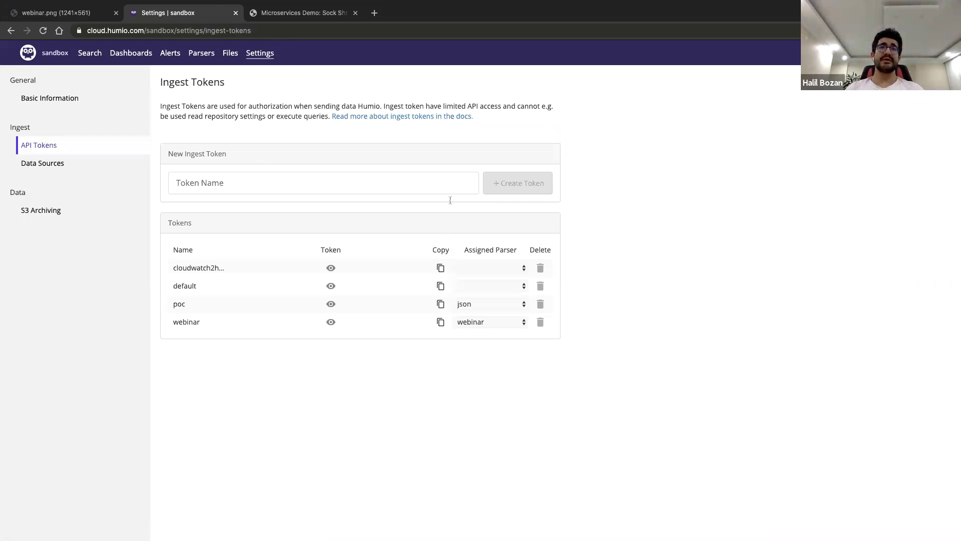
{"action": "key", "text": "ctrl+Right"}
{"action": "key", "text": "ctrl+Right"}
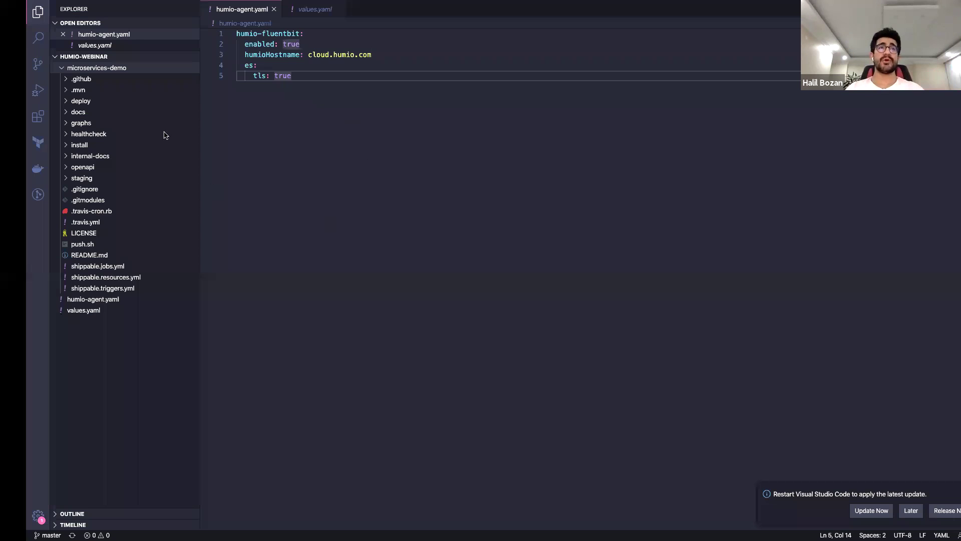
{"action": "key", "text": "ctrl+Left"}
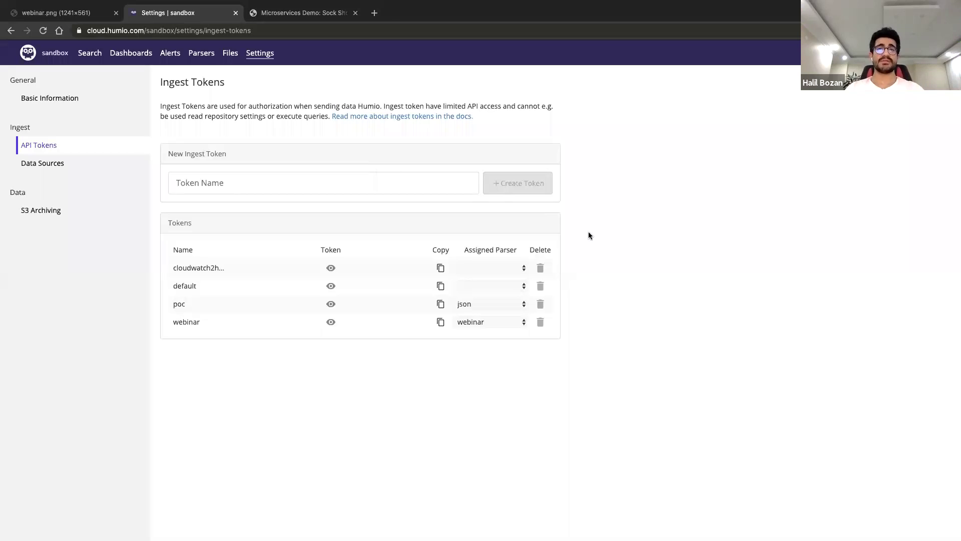
{"action": "key", "text": "ctrl+Right"}
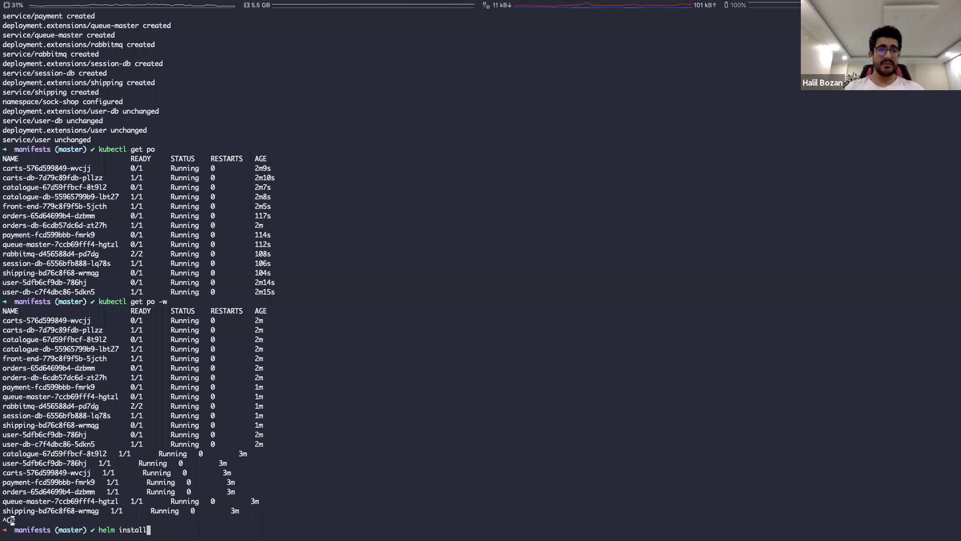
Stop the pod watch and bring up the helm install command, highlighting its --set humio-fluentbit option
{"action": "key", "text": "Right"}
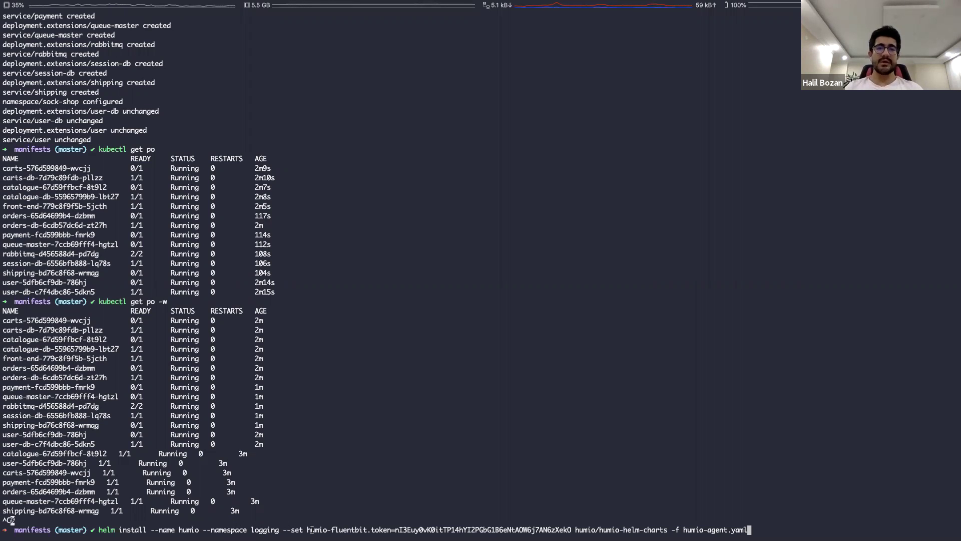
{"action": "left_click_drag", "start_coordinate": [283, 530], "coordinate": [368, 530]}
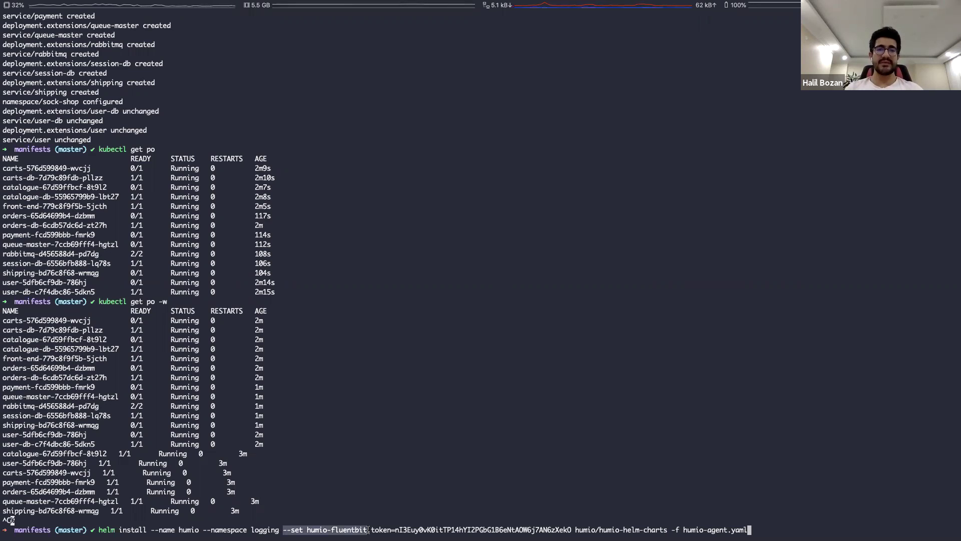
{"action": "left_click", "coordinate": [395, 480]}
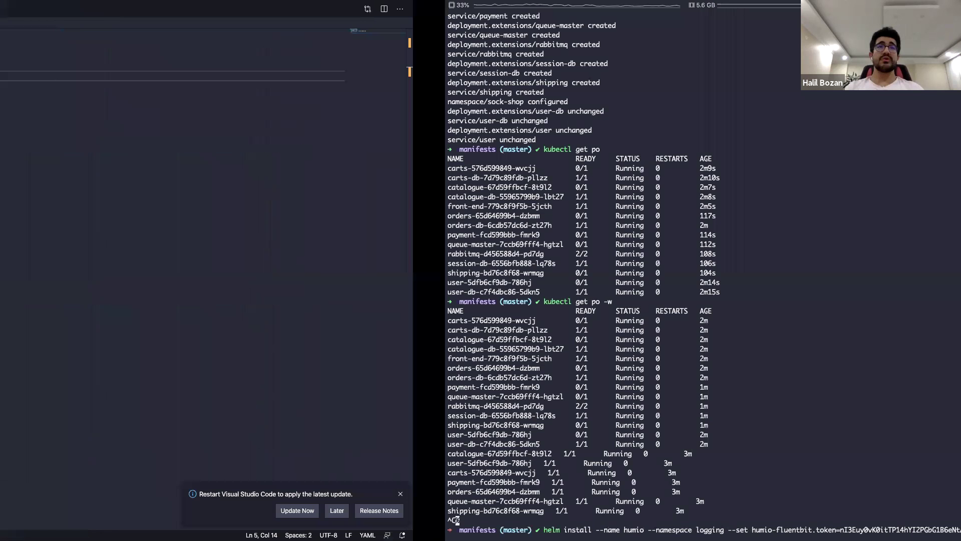
Remove the partial token line from humio-agent.yaml and save the file
{"action": "key", "text": "BackSpace"}
{"action": "key", "text": "BackSpace"}
{"action": "key", "text": "BackSpace"}
{"action": "key", "text": "BackSpace"}
{"action": "key", "text": "BackSpace"}
{"action": "key", "text": "BackSpace"}
{"action": "key", "text": "BackSpace"}
{"action": "key", "text": "BackSpace"}
{"action": "key", "text": "BackSpace"}
{"action": "key", "text": "BackSpace"}
{"action": "key", "text": "BackSpace"}
{"action": "key", "text": "BackSpace"}
{"action": "key", "text": "BackSpace"}
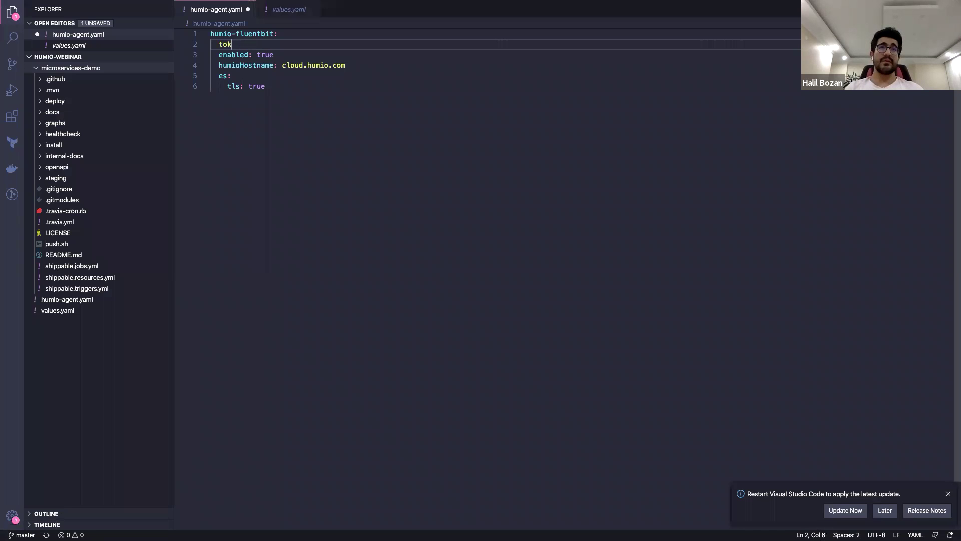
{"action": "key", "text": "BackSpace"}
{"action": "key", "text": "BackSpace"}
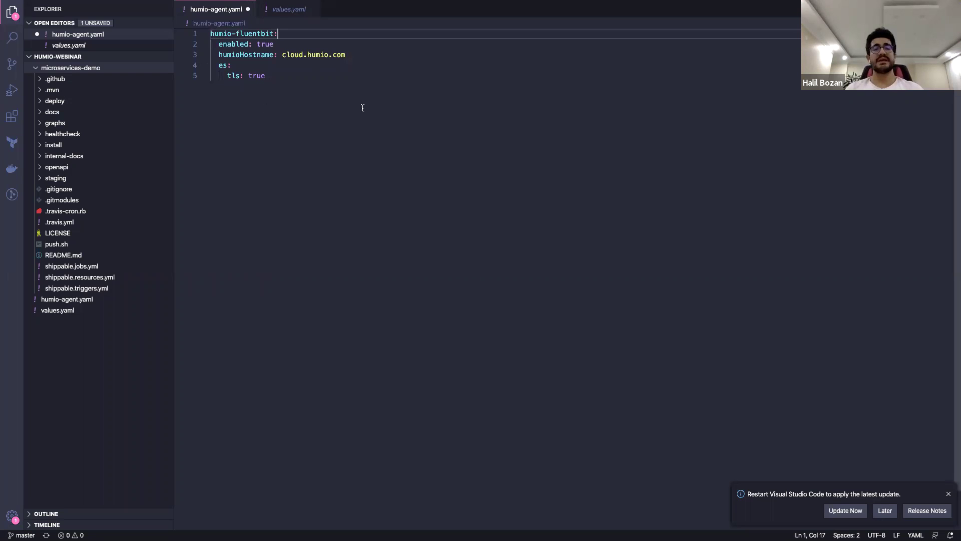
{"action": "key", "text": "ctrl+s"}
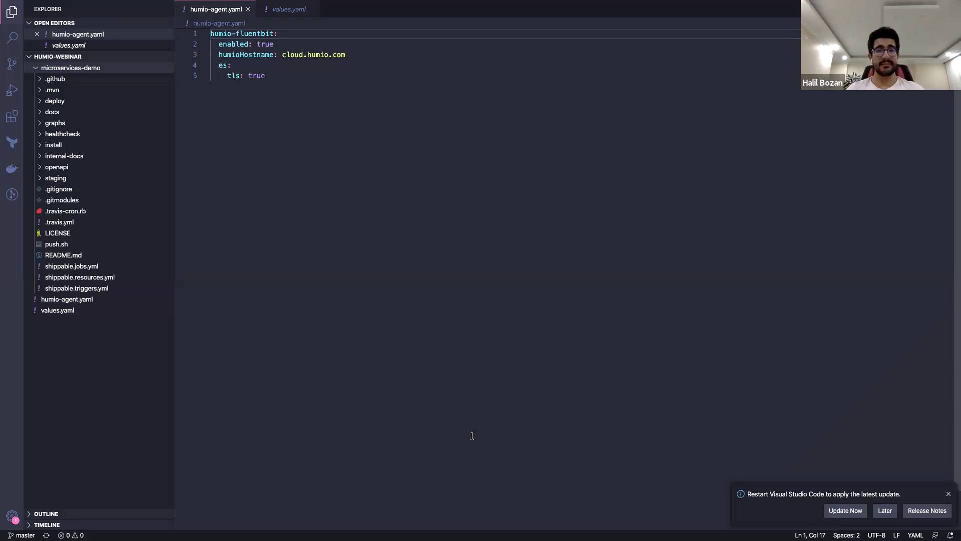
Reveal the webinar ingest token in Humio for use in the helm command
{"action": "key", "text": "ctrl+Right"}
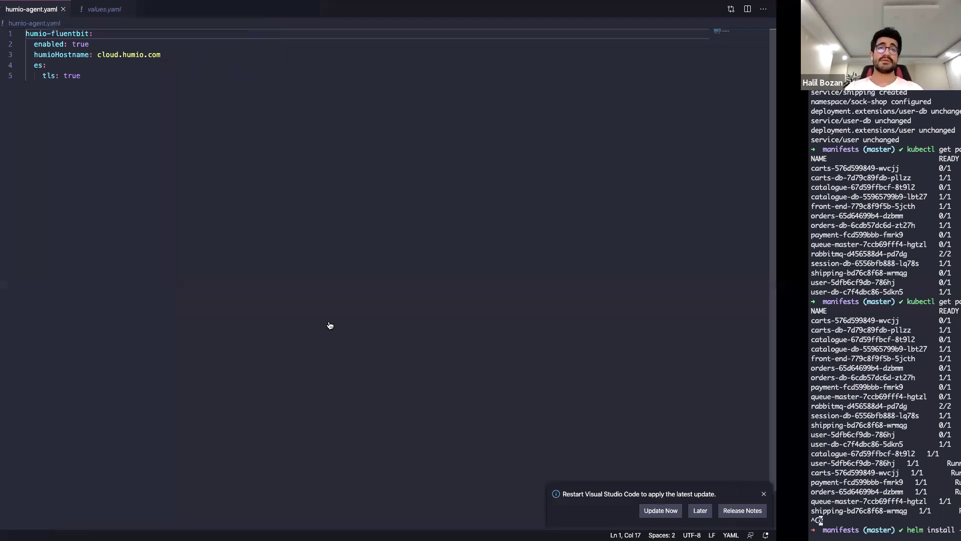
{"action": "key", "text": "super+Tab"}
{"action": "left_click", "coordinate": [440, 322]}
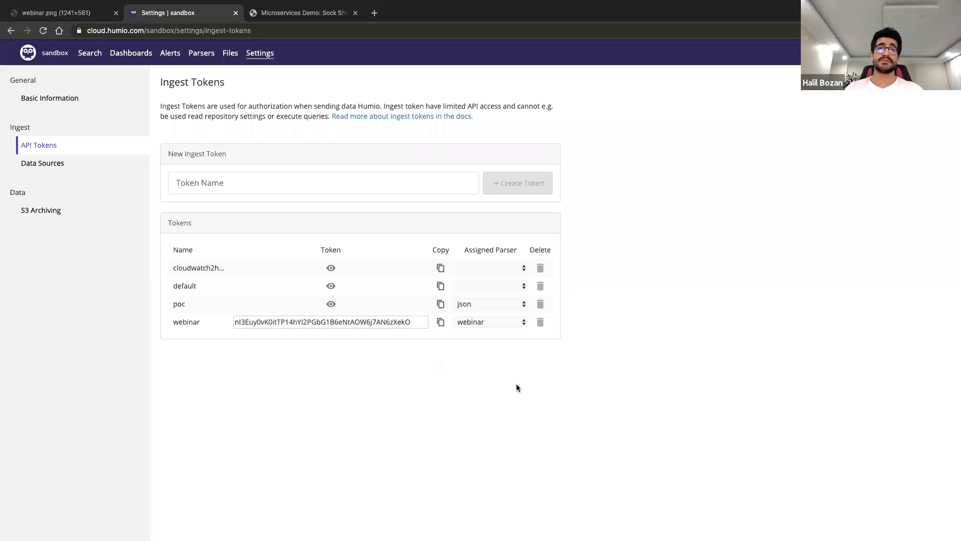
{"action": "key", "text": "ctrl+Right"}
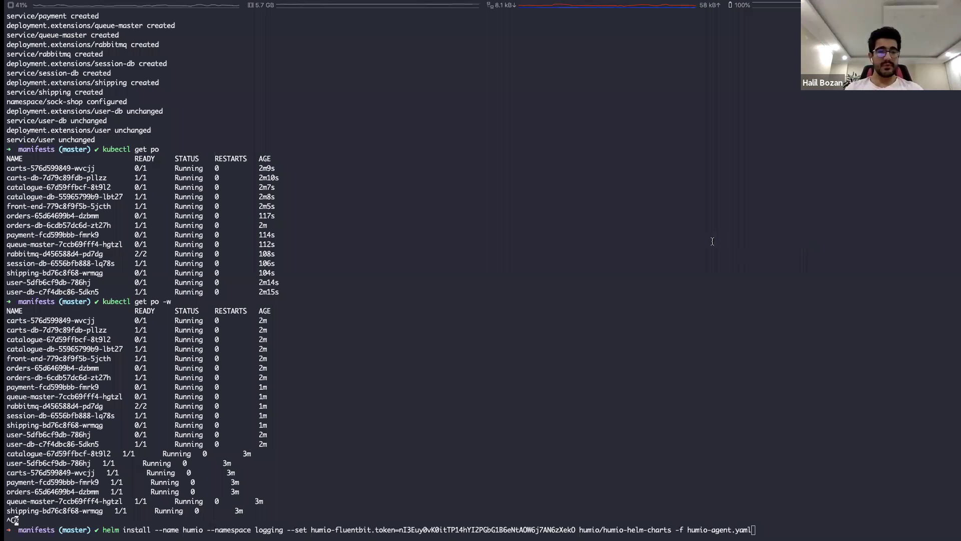
Run the helm install, then go up four directories to humio-webinar and list its files
{"action": "key", "text": "Return"}
{"action": "type", "text": "cd .."}
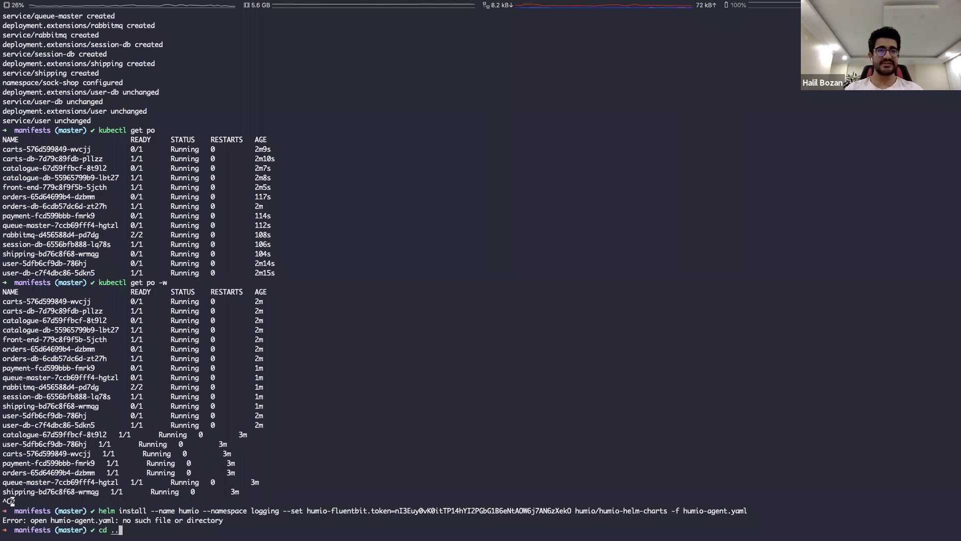
{"action": "key", "text": "Return"}
{"action": "type", "text": "cd .."}
{"action": "key", "text": "Return"}
{"action": "type", "text": "cd .."}
{"action": "key", "text": "Return"}
{"action": "type", "text": "cd "}
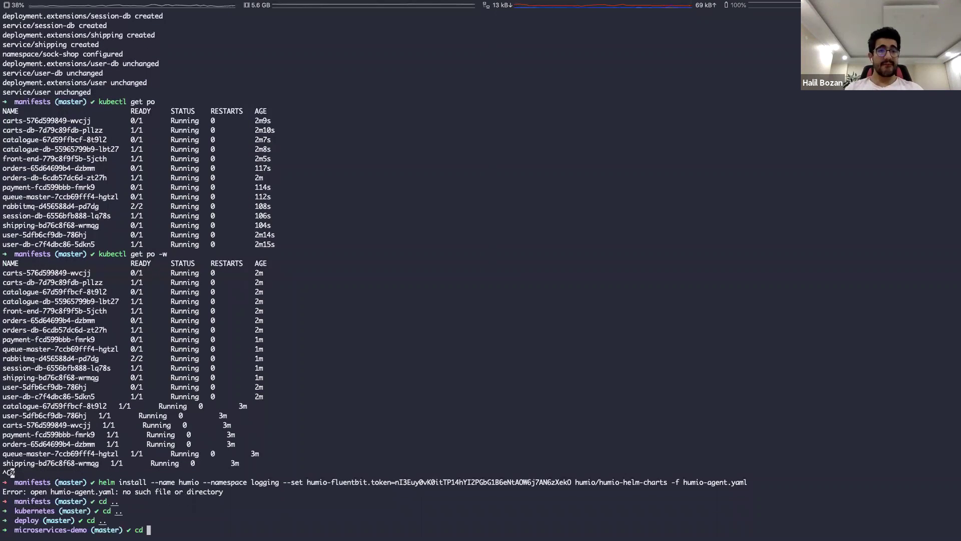
{"action": "type", "text": ".."}
{"action": "key", "text": "Return"}
{"action": "type", "text": "ls"}
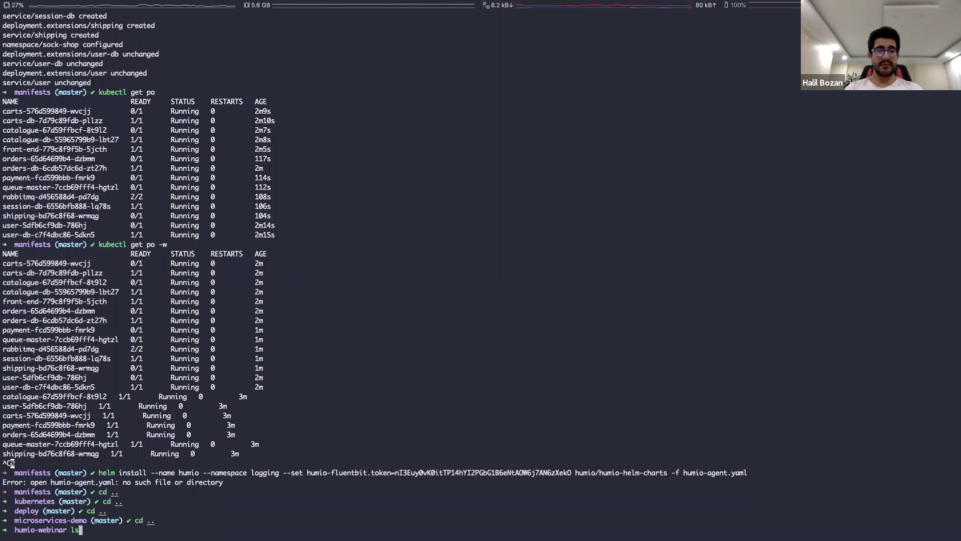
{"action": "key", "text": "Return"}
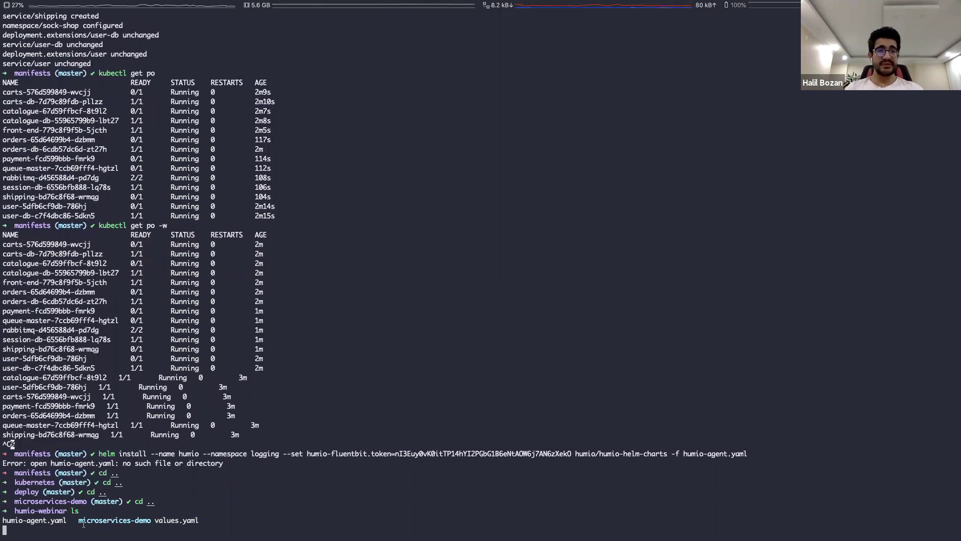
Rerun helm install, delete the fluentbit-custom-token secret in logging, and install again
{"action": "type", "text": "helm"}
{"action": "key", "text": "Right"}
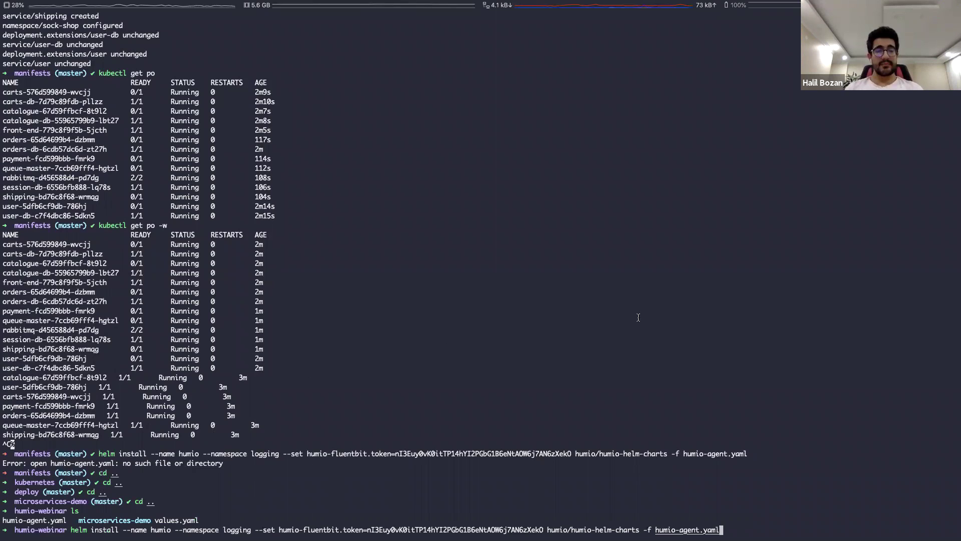
{"action": "key", "text": "Return"}
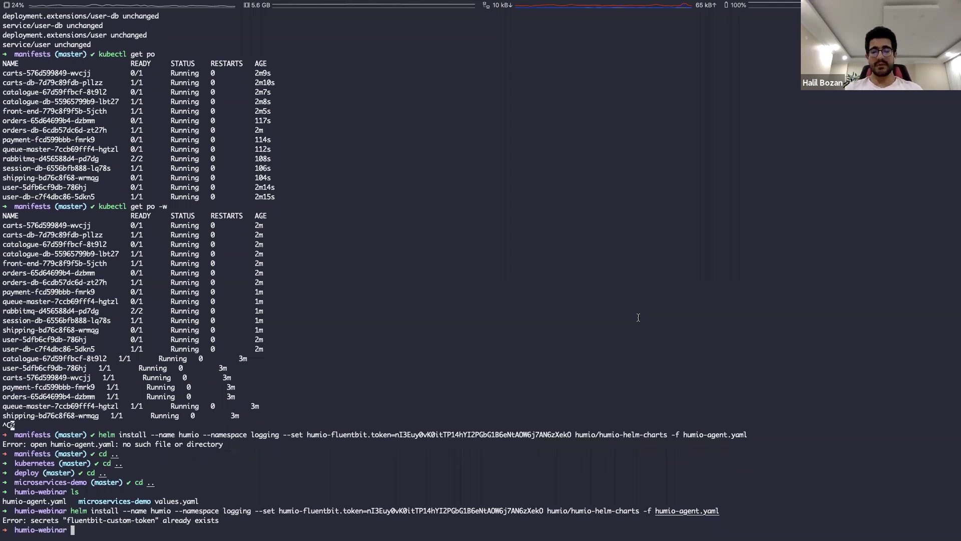
{"action": "type", "text": "kubec"}
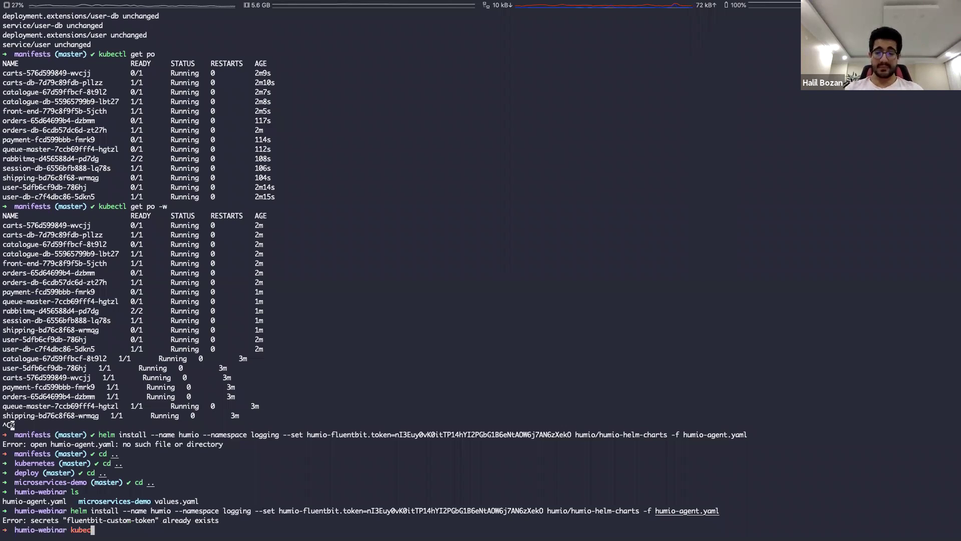
{"action": "type", "text": "tl delete secrets fluentbit-custom-token -n logging"}
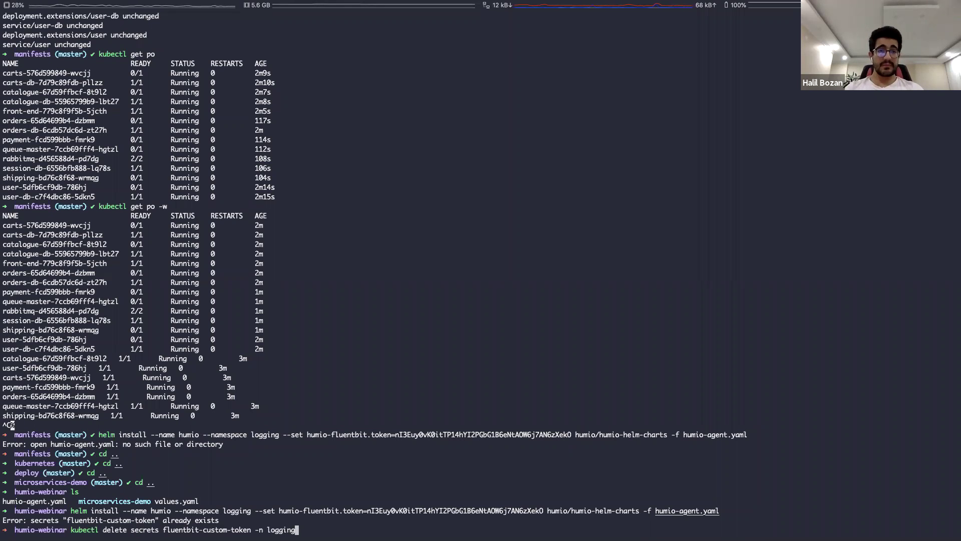
{"action": "key", "text": "Return"}
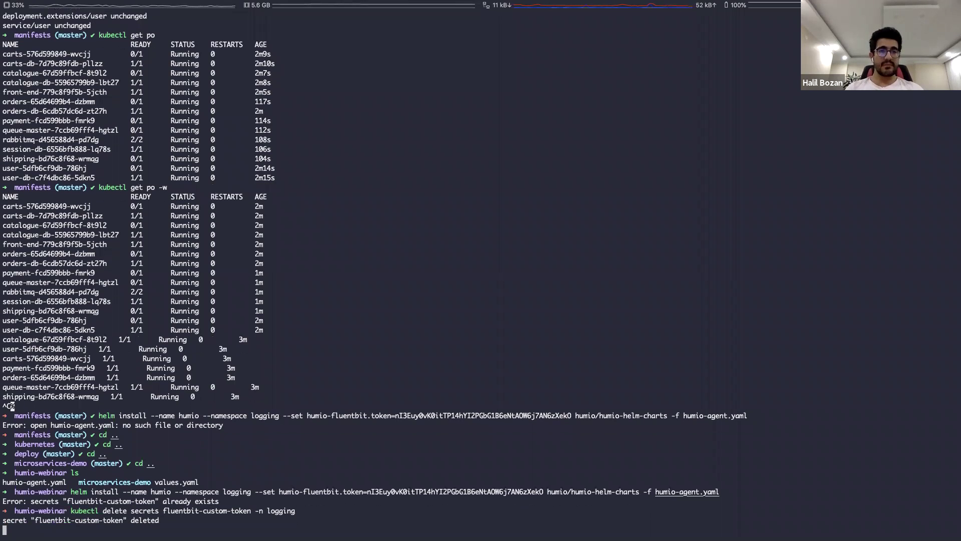
{"action": "key", "text": "Up"}
{"action": "key", "text": "Up"}
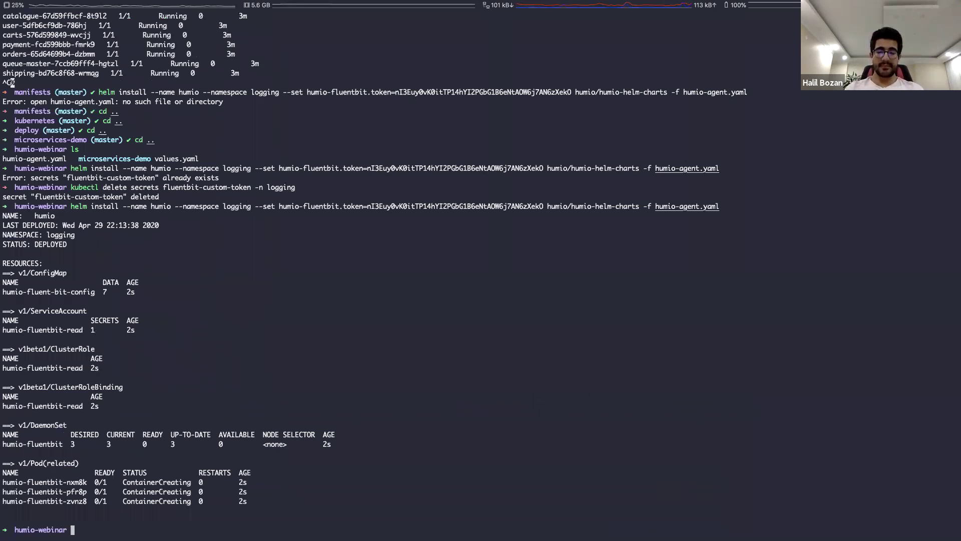
{"action": "type", "text": "kubectl get po -n logging"}
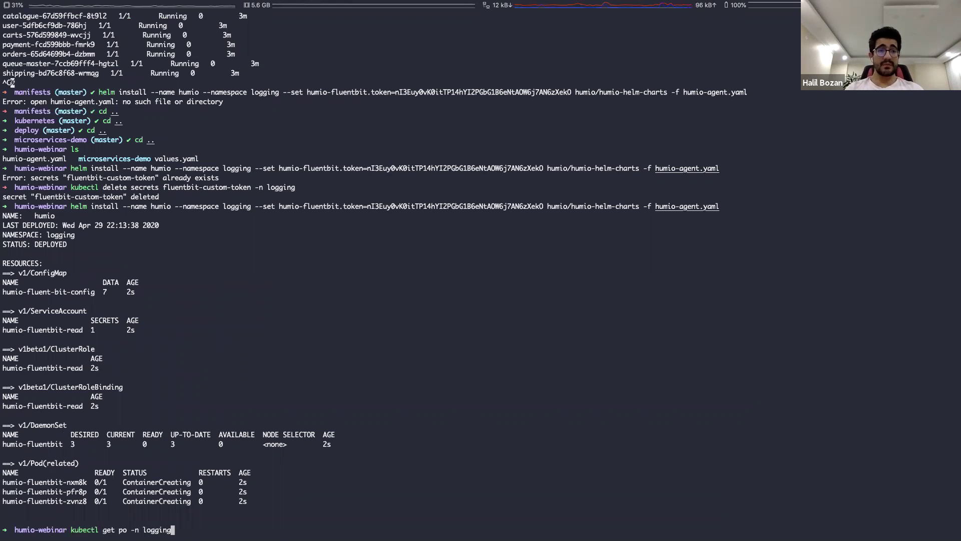
List logging-namespace pods and daemonsets to confirm humio-fluentbit is 3/3 ready
{"action": "key", "text": "Return"}
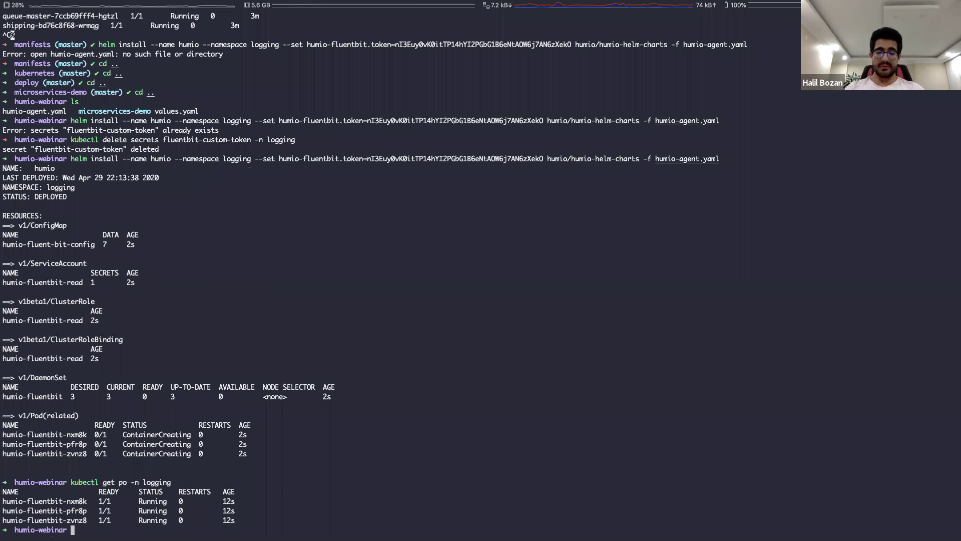
{"action": "type", "text": "kubectl get ds -n logging"}
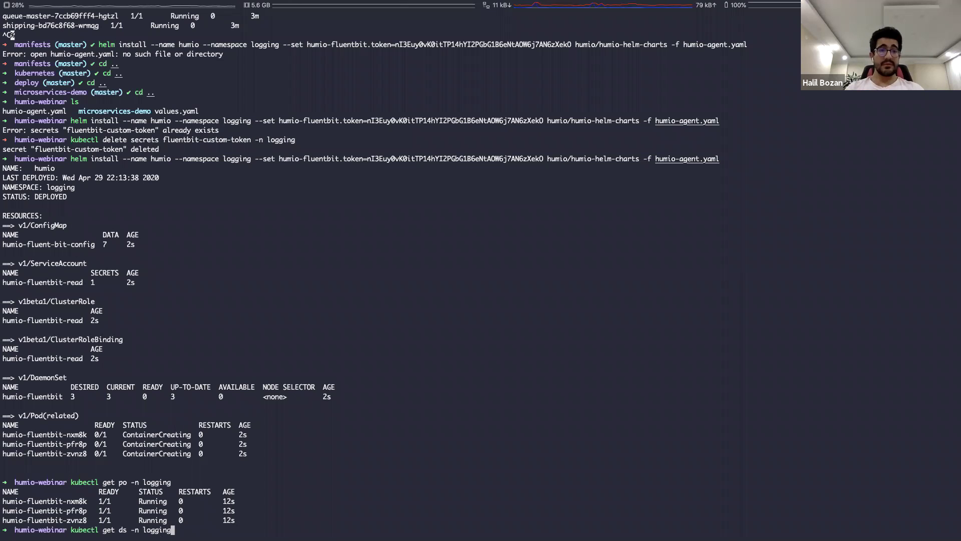
{"action": "key", "text": "Return"}
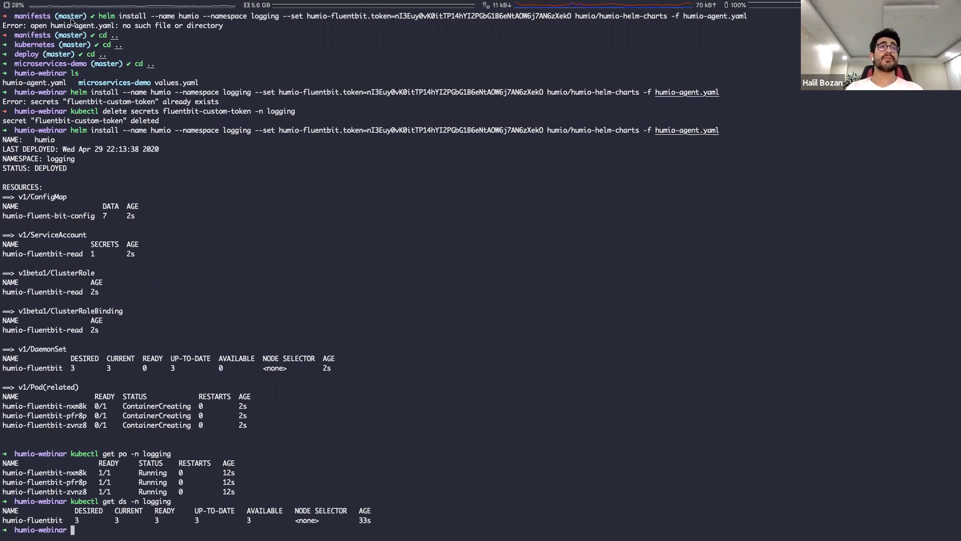
{"action": "left_click_drag", "start_coordinate": [43, 9], "coordinate": [258, 9]}
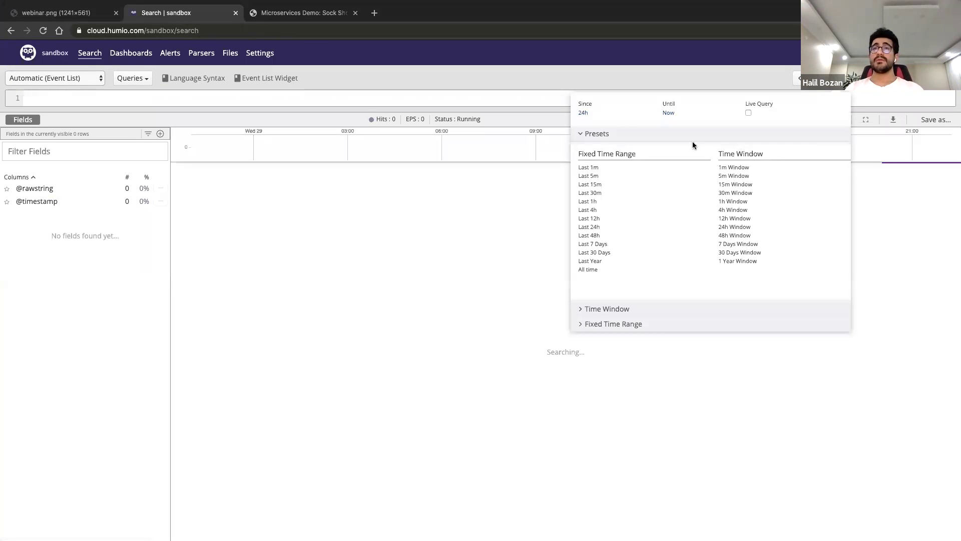
Search the last 1 minute of events as a live query to confirm Sock Shop logs arrive
{"action": "left_click", "coordinate": [588, 168]}
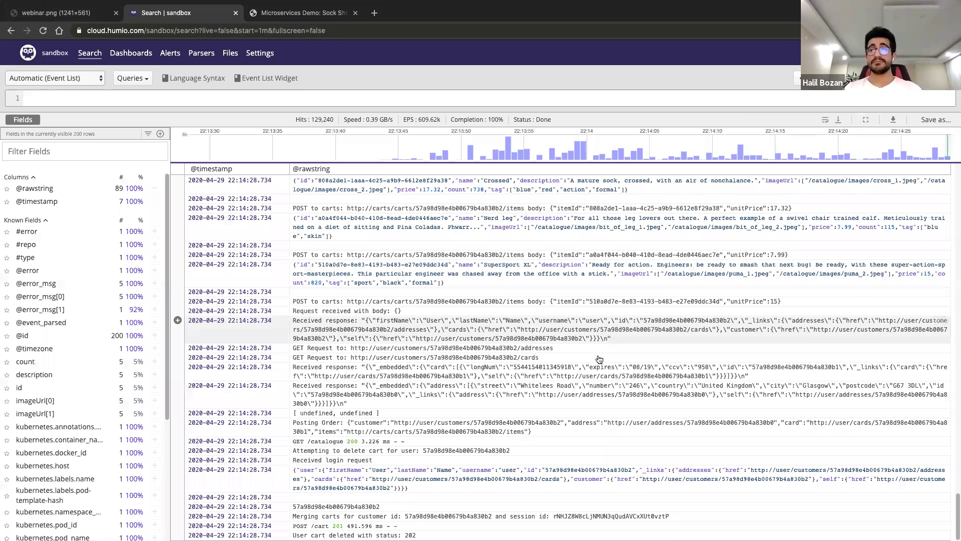
{"action": "left_click", "coordinate": [821, 78]}
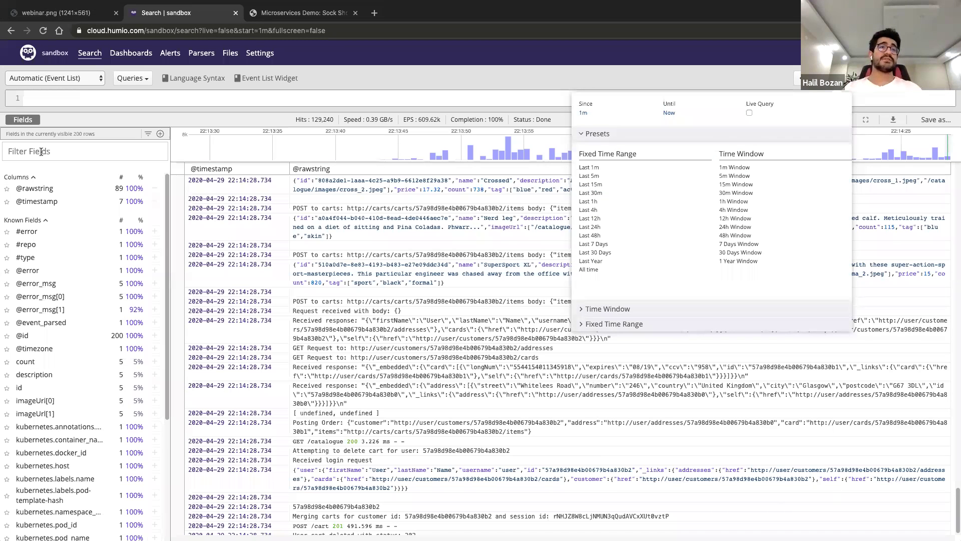
{"action": "left_click", "coordinate": [418, 240]}
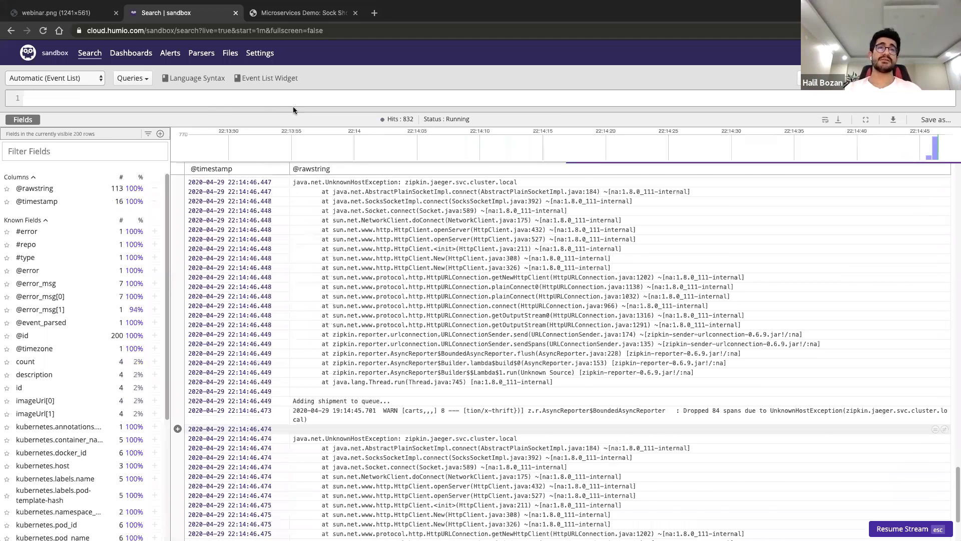
{"action": "left_click", "coordinate": [201, 52]}
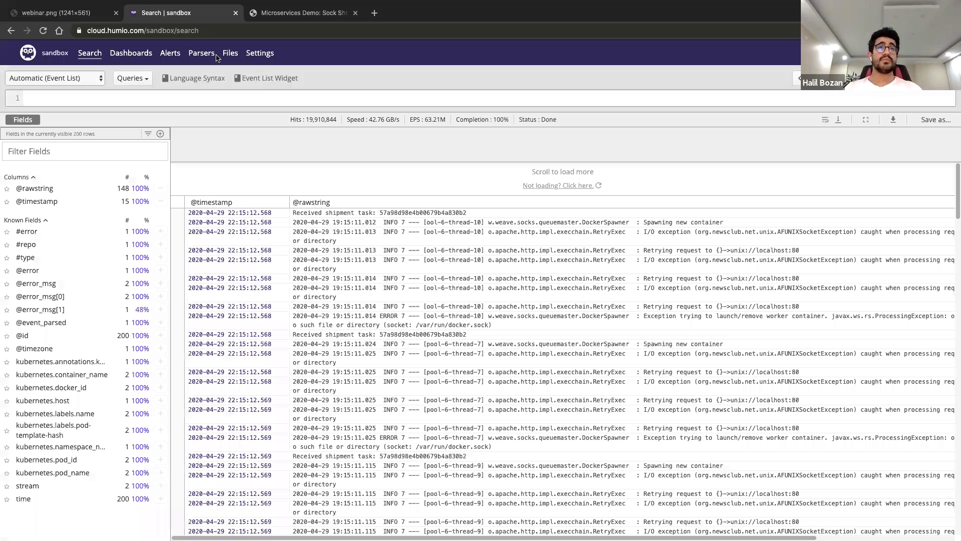
Check the sandbox repository's ingest tokens, then return to the search page
{"action": "left_click", "coordinate": [259, 54]}
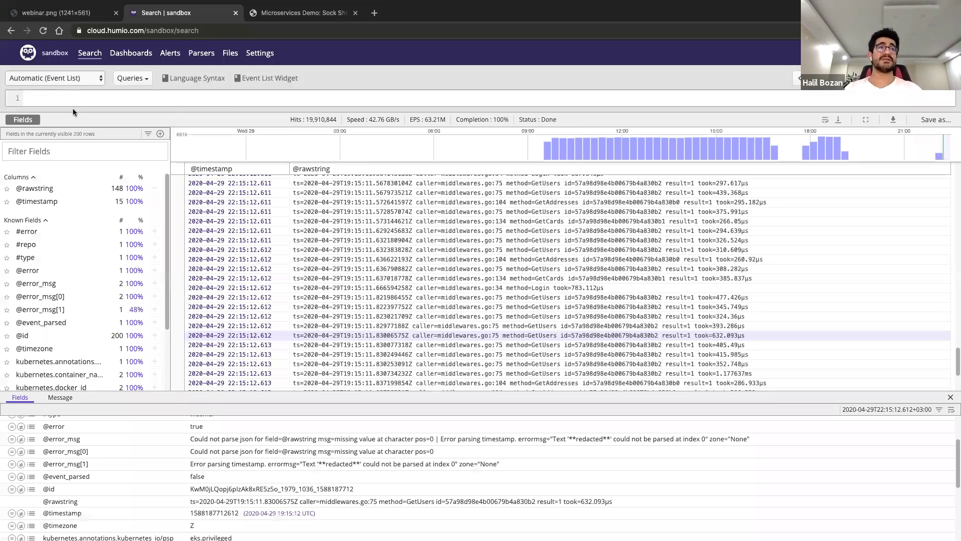
{"action": "left_click", "coordinate": [43, 146]}
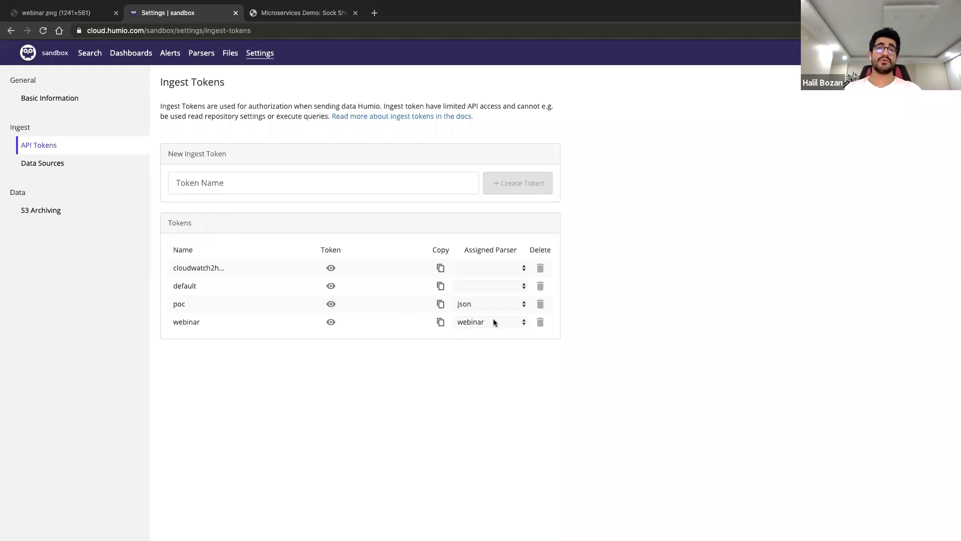
{"action": "left_click", "coordinate": [86, 56]}
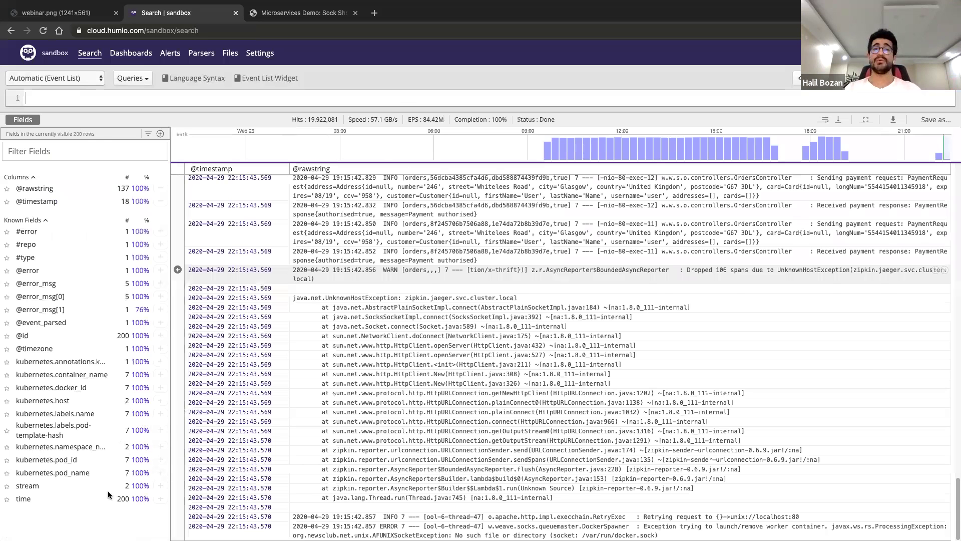
Scroll through the search events and open the webinar parser in the code editor
{"action": "scroll", "coordinate": [140, 476], "scroll_direction": "down", "scroll_amount": 3}
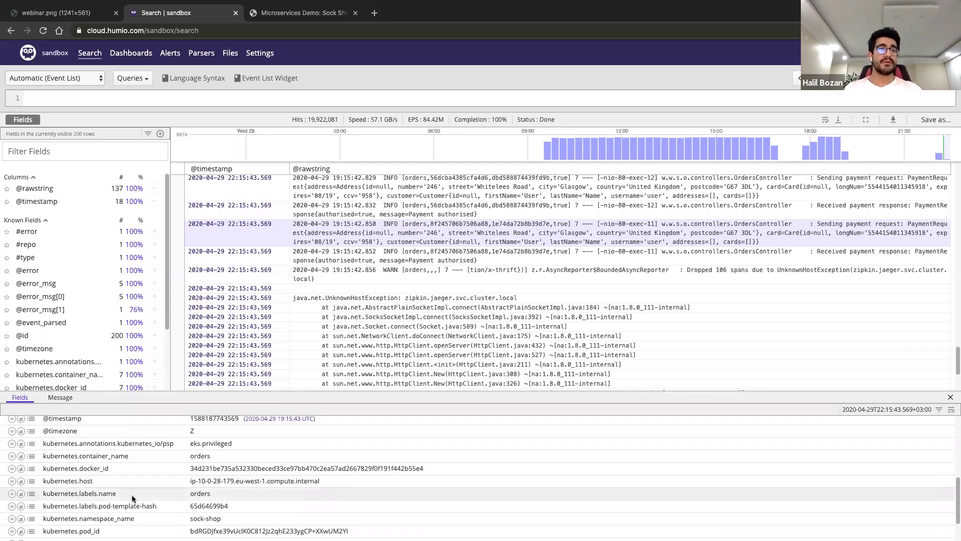
{"action": "scroll", "coordinate": [323, 505], "scroll_direction": "down", "scroll_amount": 2}
{"action": "scroll", "coordinate": [118, 466], "scroll_direction": "down", "scroll_amount": 1}
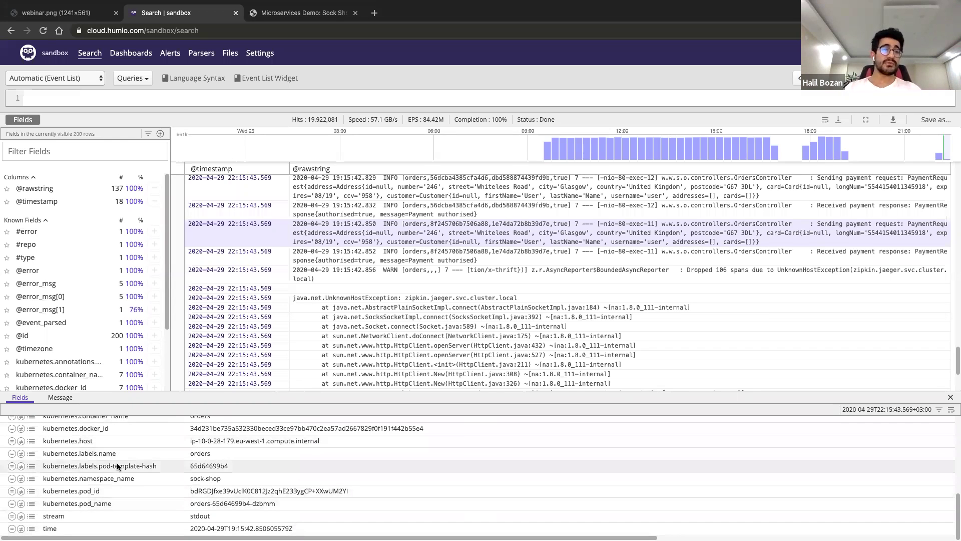
{"action": "scroll", "coordinate": [118, 466], "scroll_direction": "up", "scroll_amount": 2}
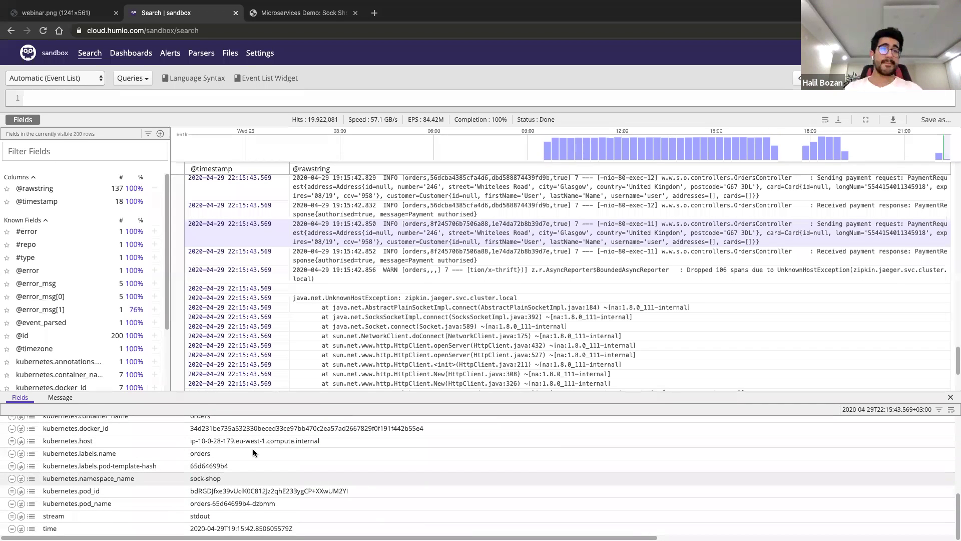
{"action": "scroll", "coordinate": [253, 453], "scroll_direction": "up", "scroll_amount": 8}
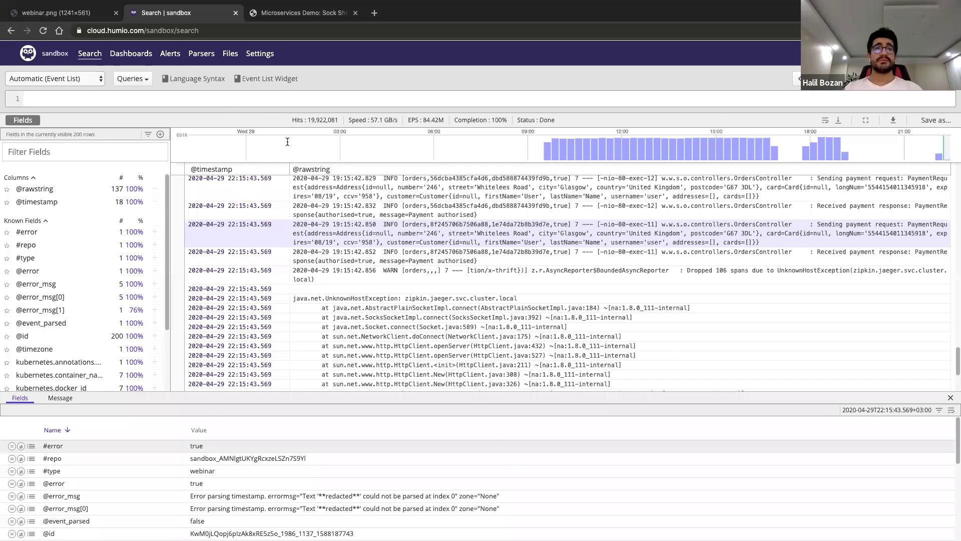
{"action": "left_click", "coordinate": [287, 142]}
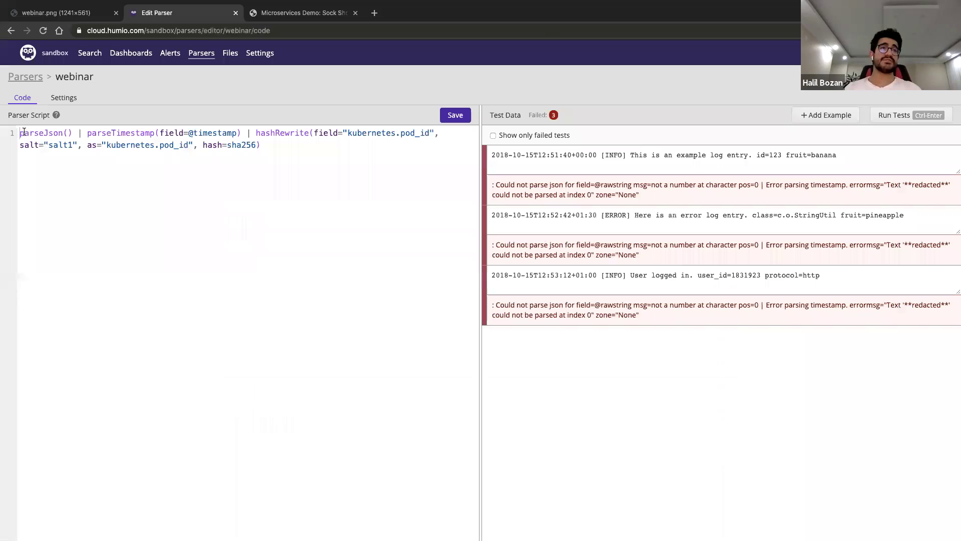
{"action": "left_click_drag", "start_coordinate": [23, 131], "coordinate": [256, 132]}
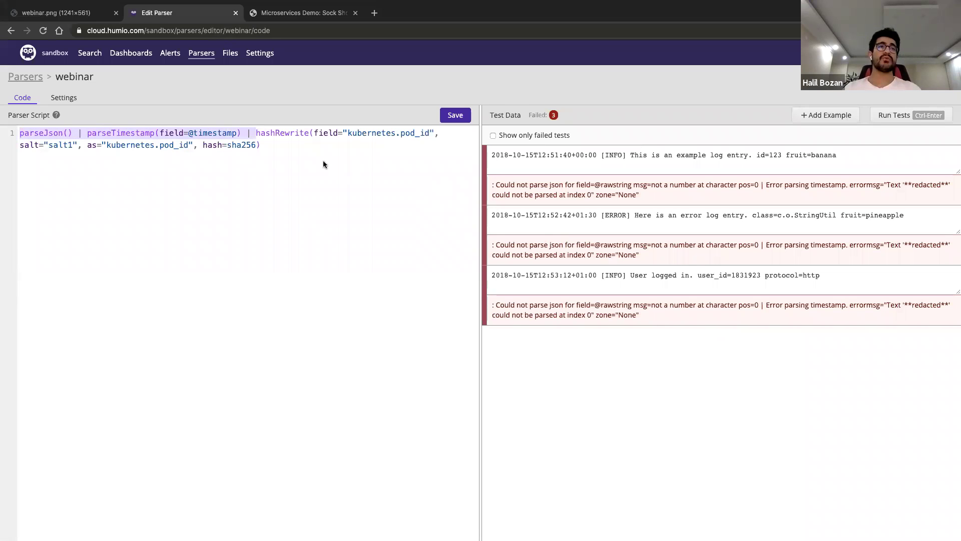
{"action": "left_click", "coordinate": [323, 160]}
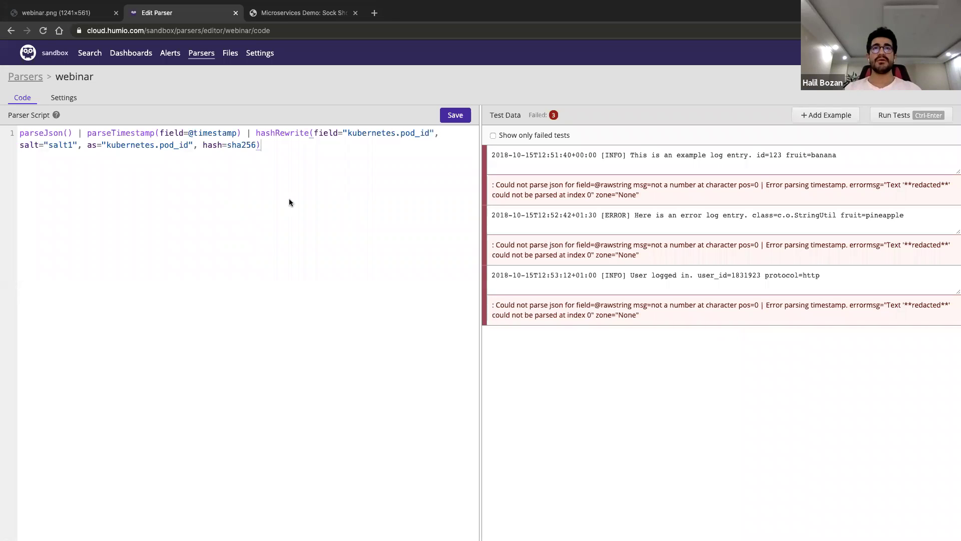
{"action": "left_click", "coordinate": [256, 132]}
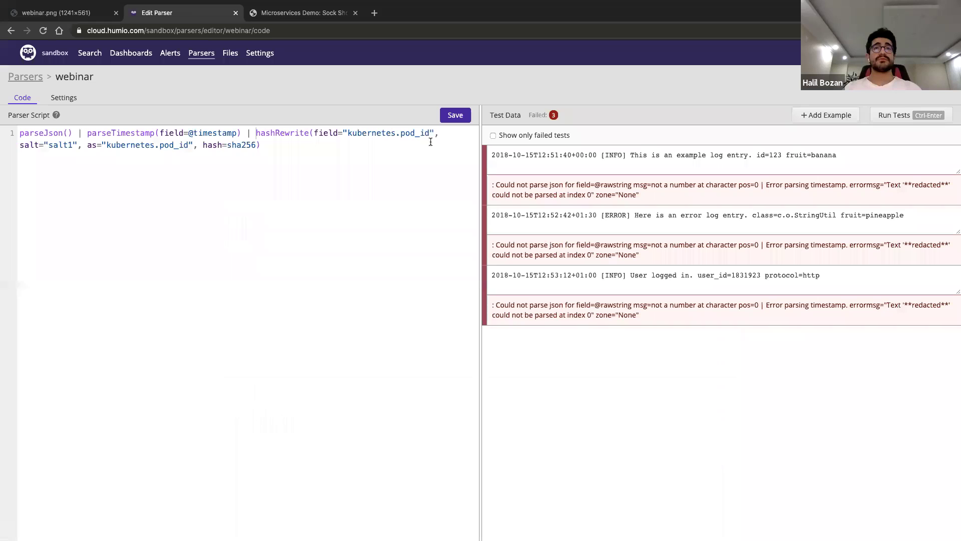
{"action": "left_click", "coordinate": [261, 144], "text": "shift"}
{"action": "left_click", "coordinate": [307, 153]}
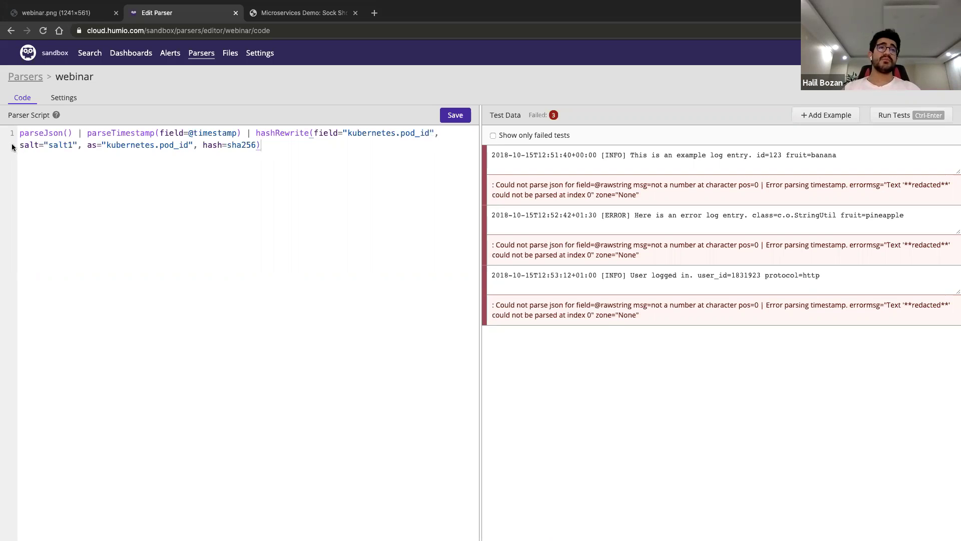
{"action": "left_click", "coordinate": [28, 145]}
{"action": "double_click", "coordinate": [38, 144]}
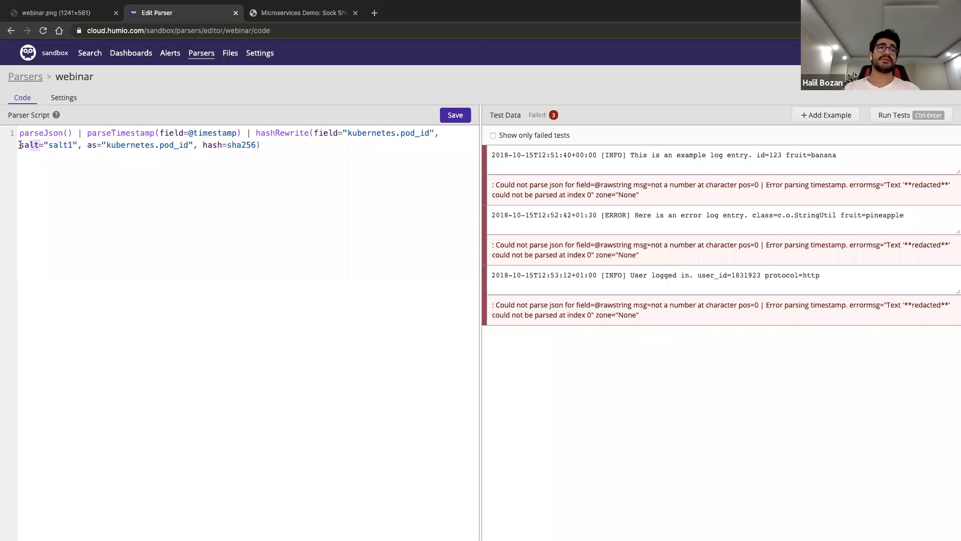
{"action": "double_click", "coordinate": [325, 132]}
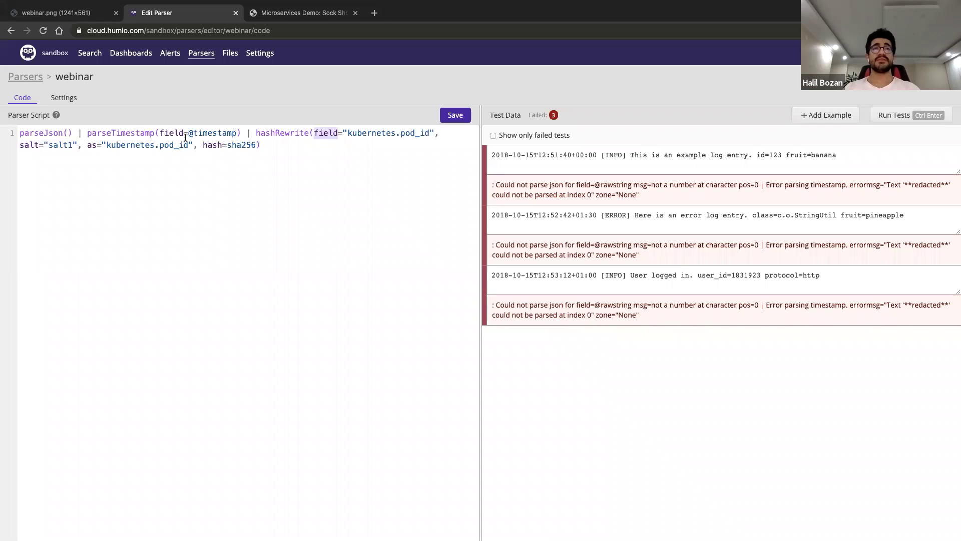
{"action": "double_click", "coordinate": [28, 145]}
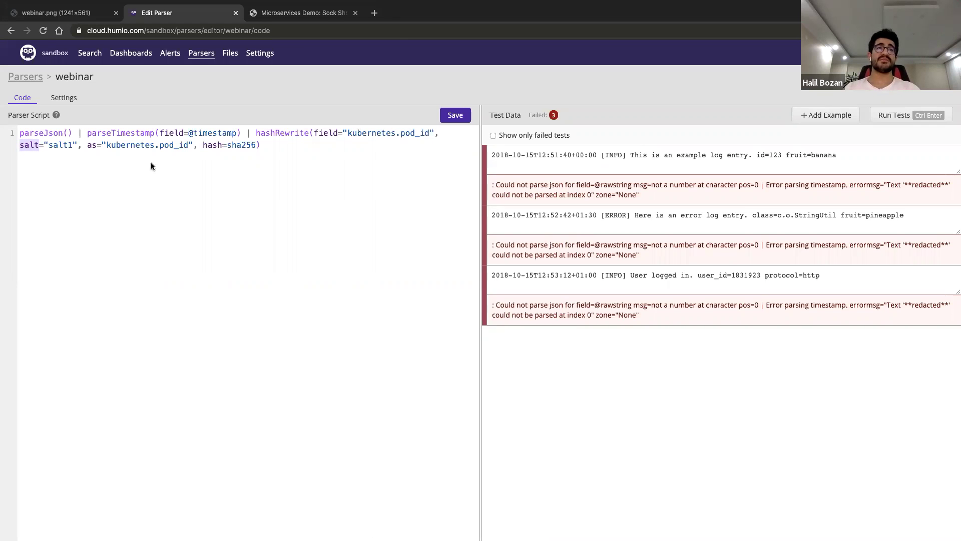
{"action": "left_click_drag", "start_coordinate": [86, 147], "coordinate": [102, 146]}
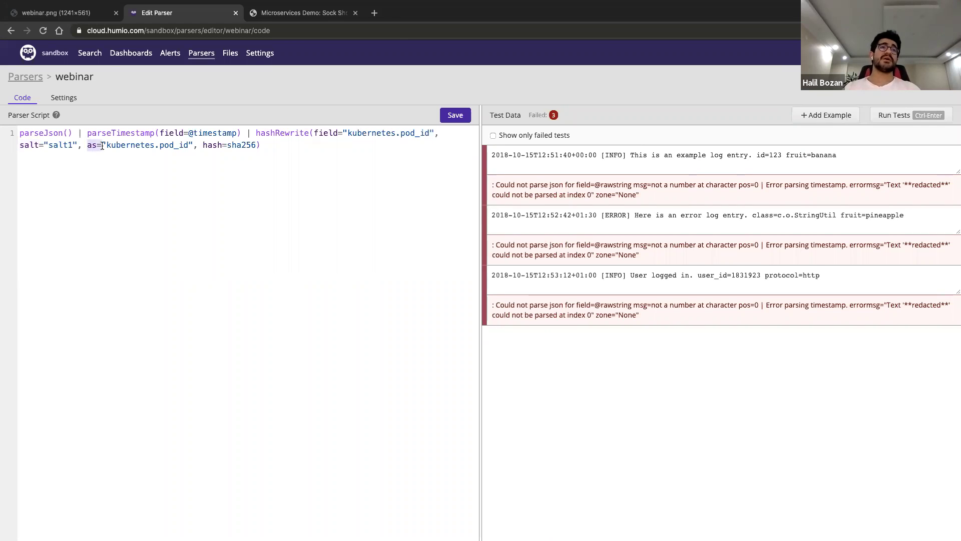
{"action": "left_click", "coordinate": [135, 145]}
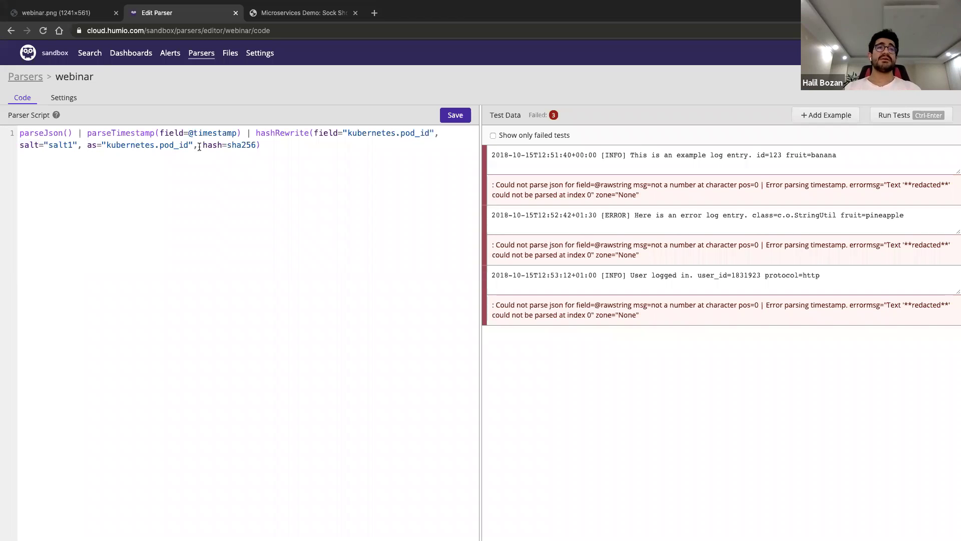
{"action": "left_click_drag", "start_coordinate": [313, 132], "coordinate": [445, 133]}
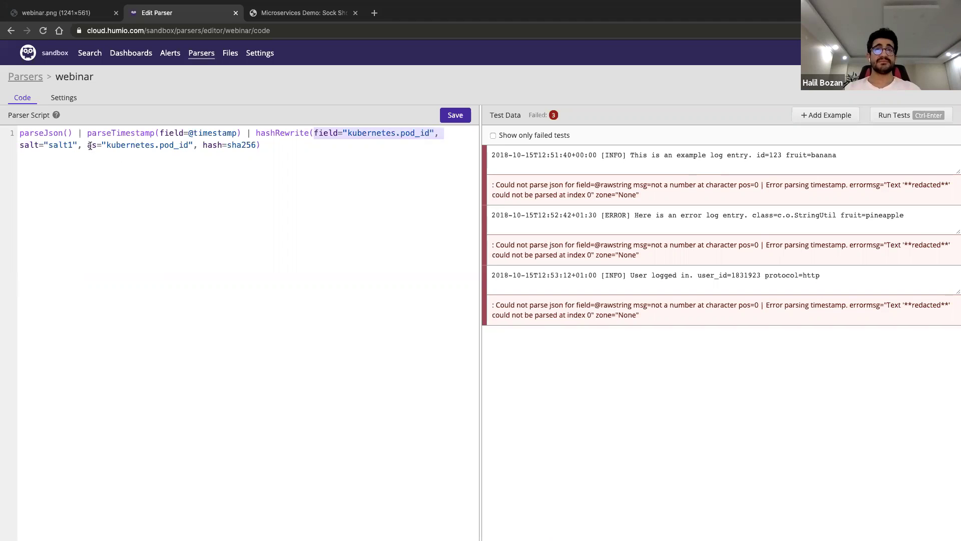
{"action": "mouse_move", "coordinate": [89, 145]}
{"action": "left_mouse_down"}
{"action": "mouse_move", "coordinate": [189, 146]}
{"action": "mouse_move", "coordinate": [107, 145]}
{"action": "left_mouse_up"}
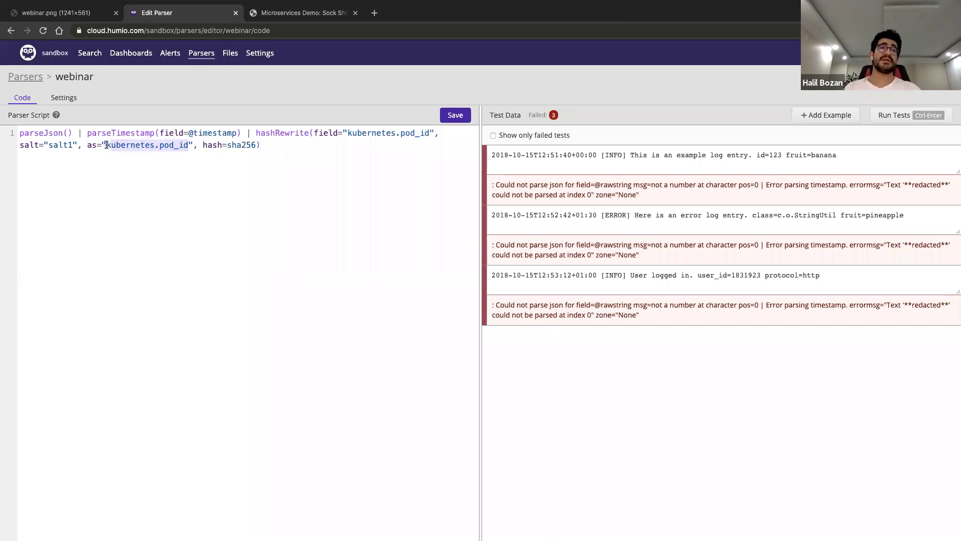
{"action": "type", "text": "abc"}
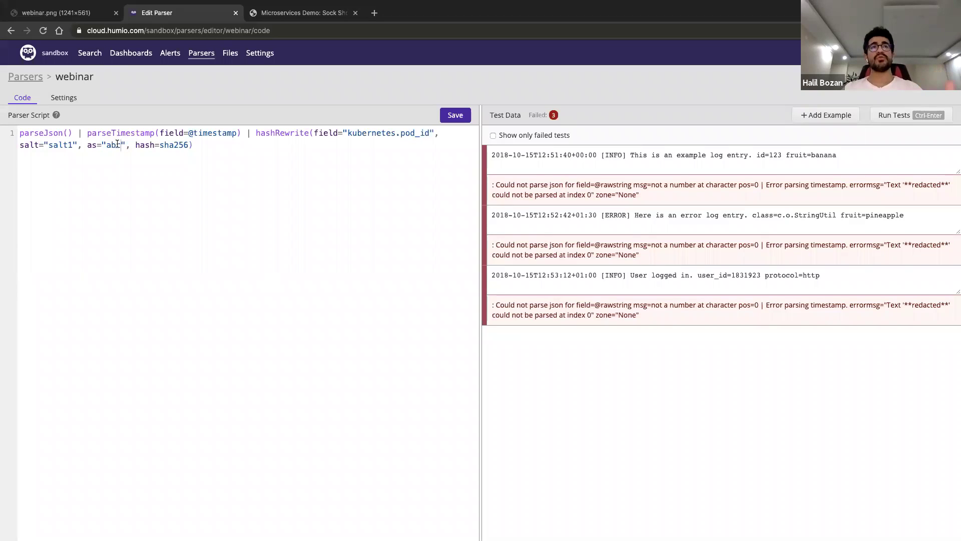
{"action": "triple_click", "coordinate": [383, 134]}
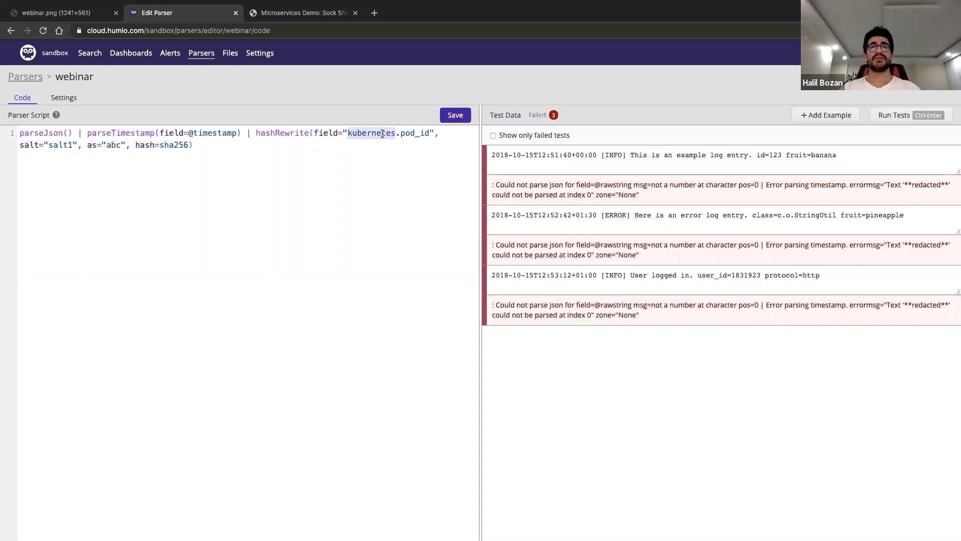
{"action": "left_click", "coordinate": [314, 131]}
{"action": "left_click_drag", "start_coordinate": [314, 131], "coordinate": [445, 133]}
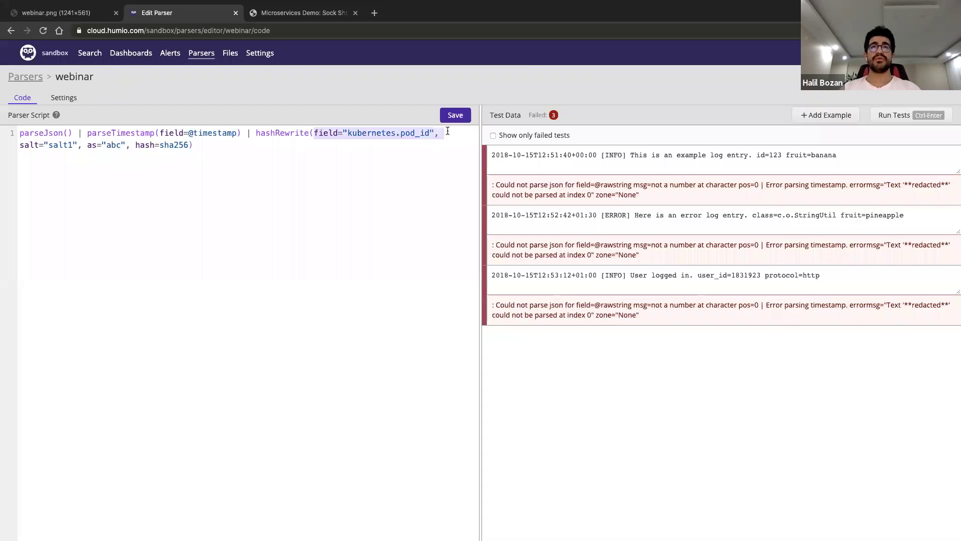
{"action": "left_click_drag", "start_coordinate": [126, 144], "coordinate": [87, 145]}
{"action": "type", "text": "as=\"kubernetes.pod_id\""}
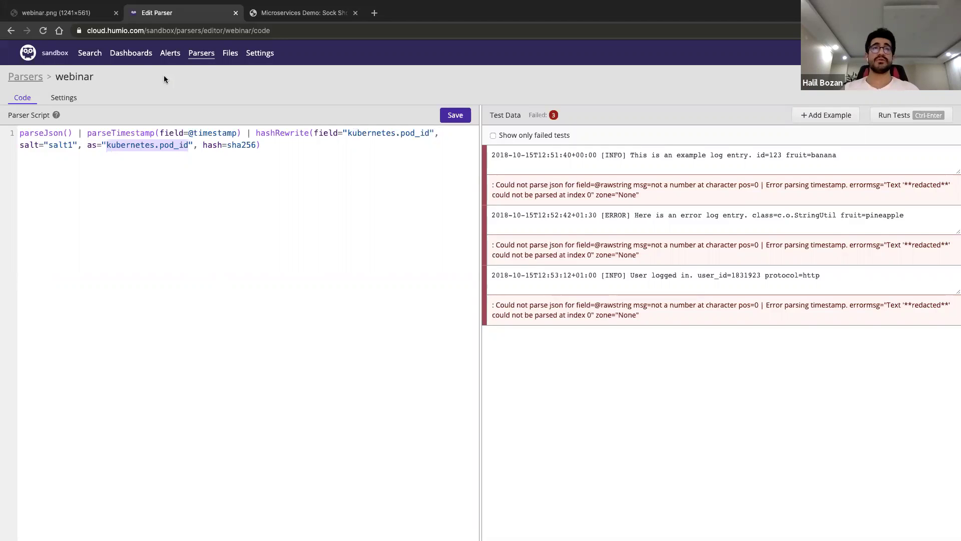
Go to the event search and view the details of an order response event
{"action": "left_click", "coordinate": [87, 54]}
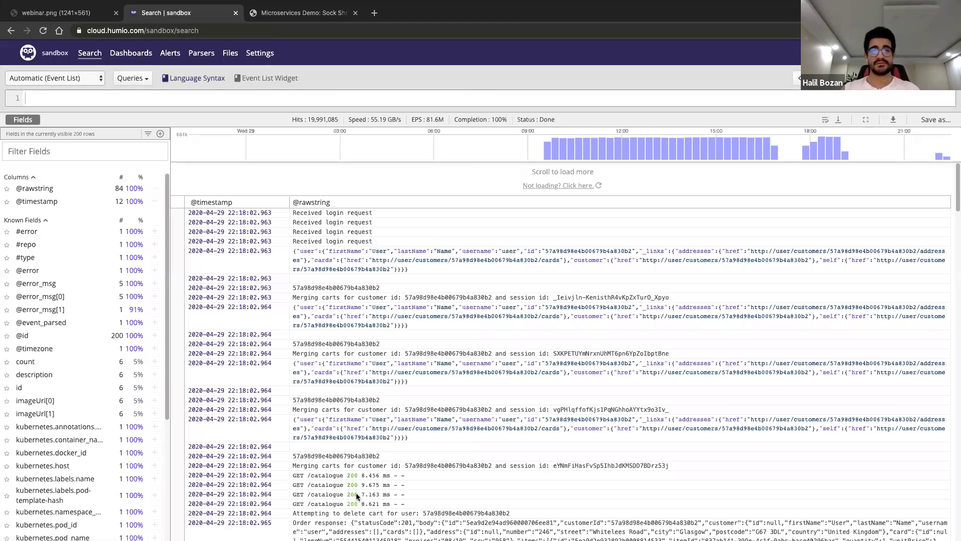
{"action": "left_click", "coordinate": [248, 498]}
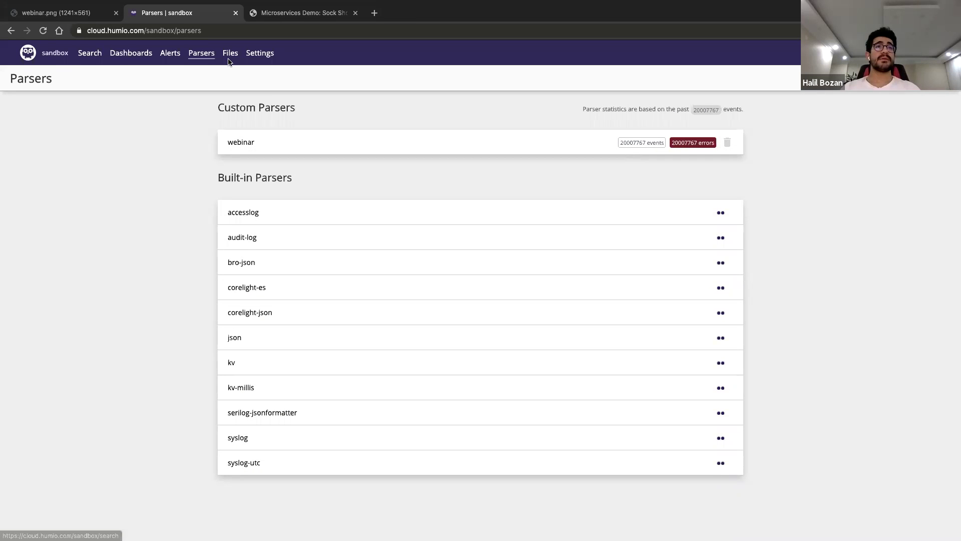
List the repository's ingest tokens and view the parser options for the webinar token
{"action": "left_click", "coordinate": [266, 56]}
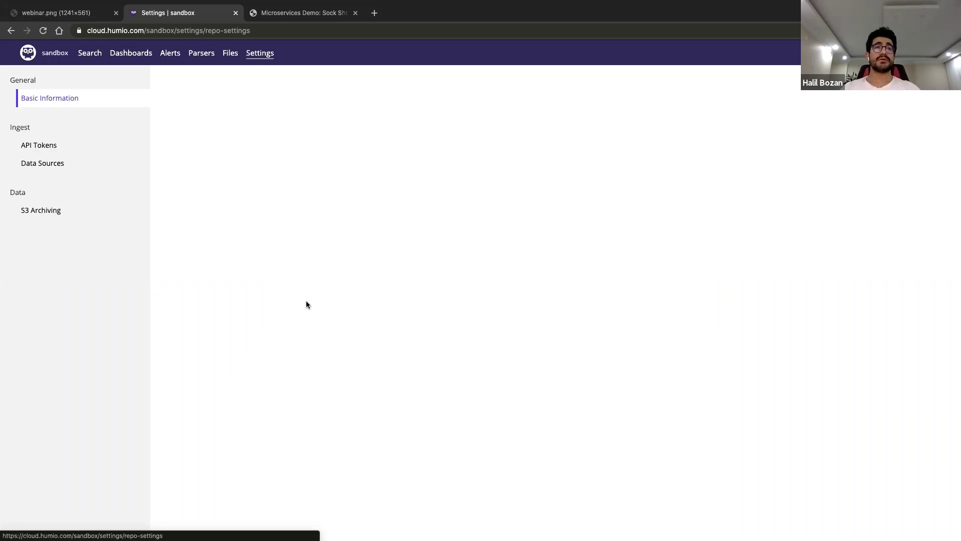
{"action": "left_click", "coordinate": [40, 145]}
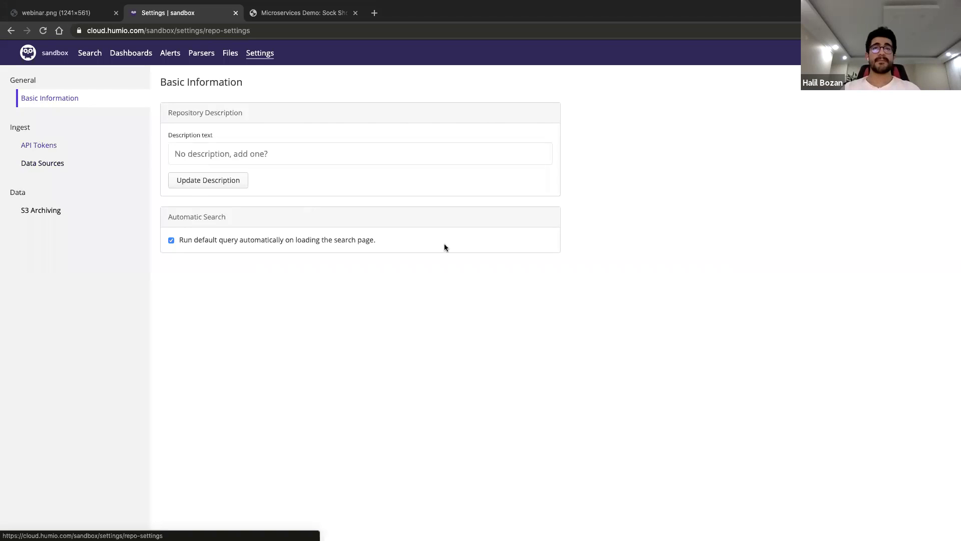
{"action": "left_click", "coordinate": [490, 321]}
{"action": "left_click", "coordinate": [479, 205]}
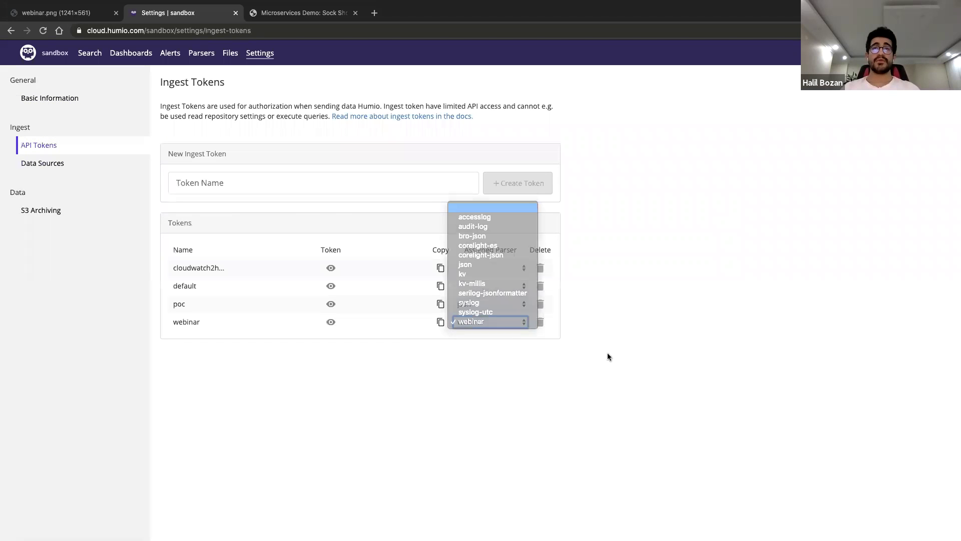
Inspect an ERROR event's fields and the next event in search, then return to repository settings
{"action": "left_click", "coordinate": [100, 61]}
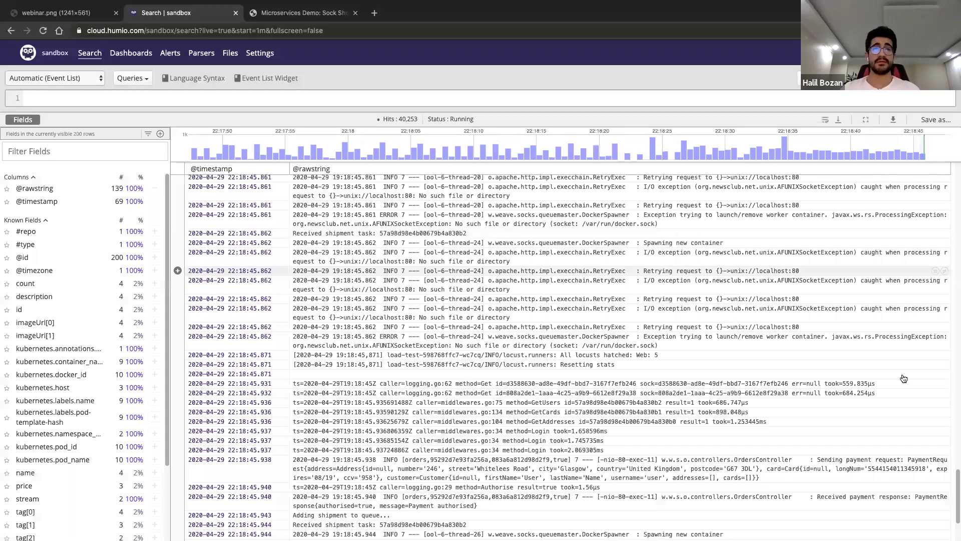
{"action": "left_click", "coordinate": [632, 375]}
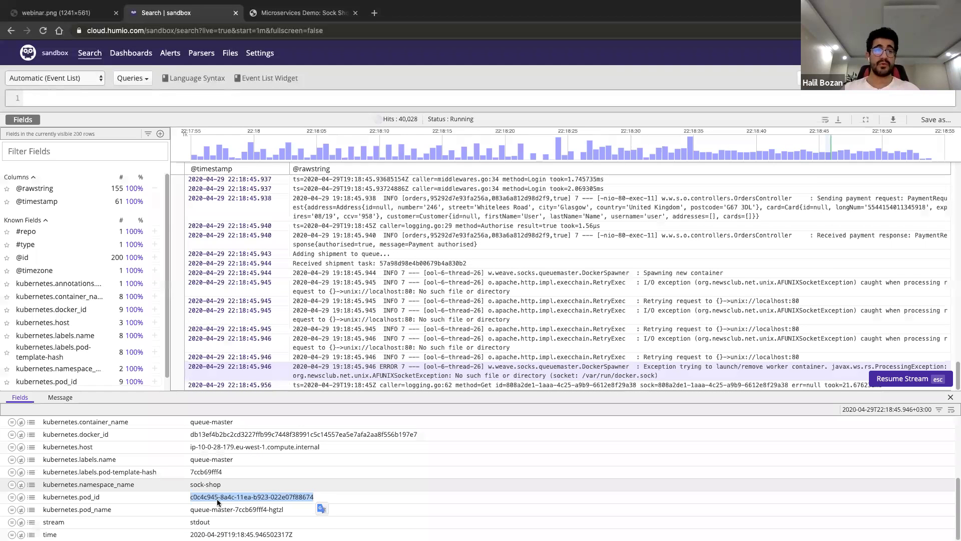
{"action": "key", "text": "Down"}
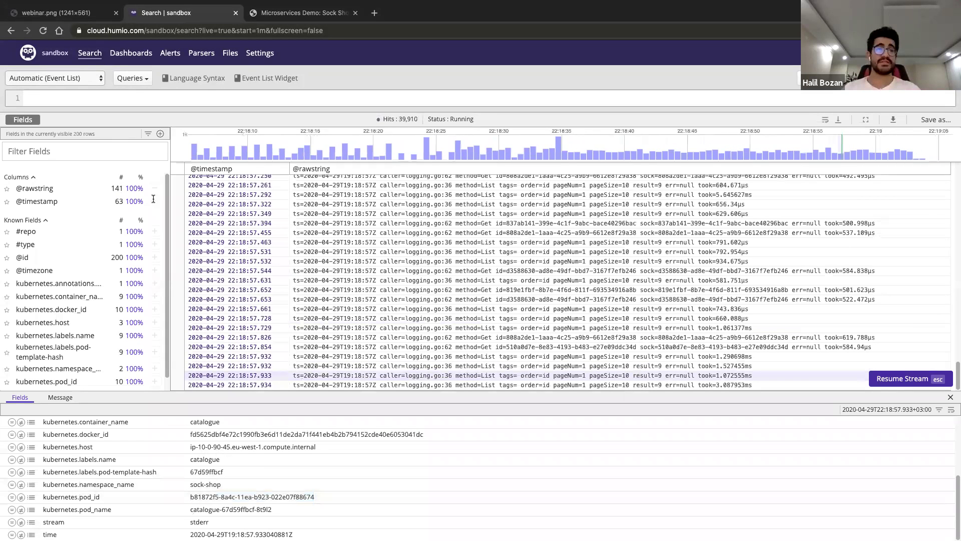
{"action": "left_click", "coordinate": [254, 55]}
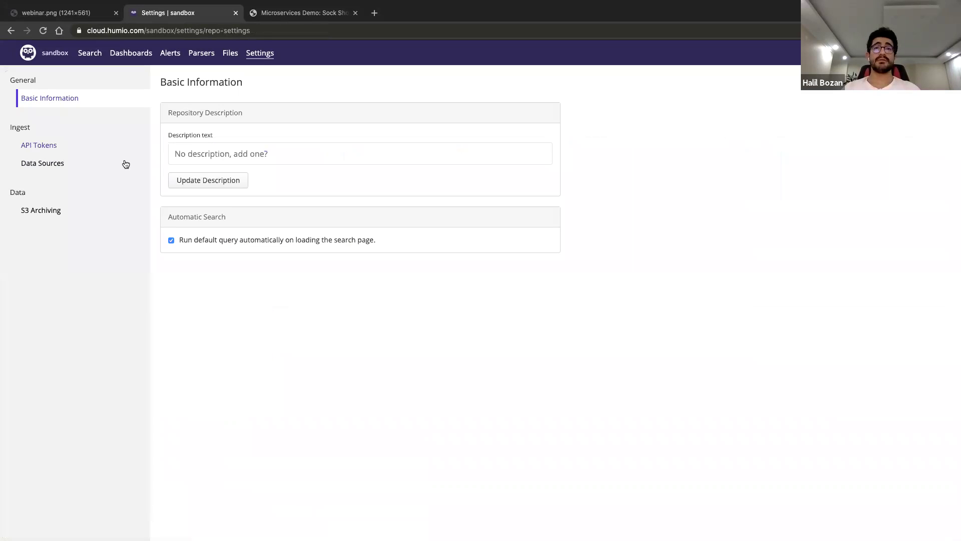
Assign the webinar parser to the webinar ingest token, then check a POST /orders event in search
{"action": "left_click", "coordinate": [125, 145]}
{"action": "left_click", "coordinate": [478, 323]}
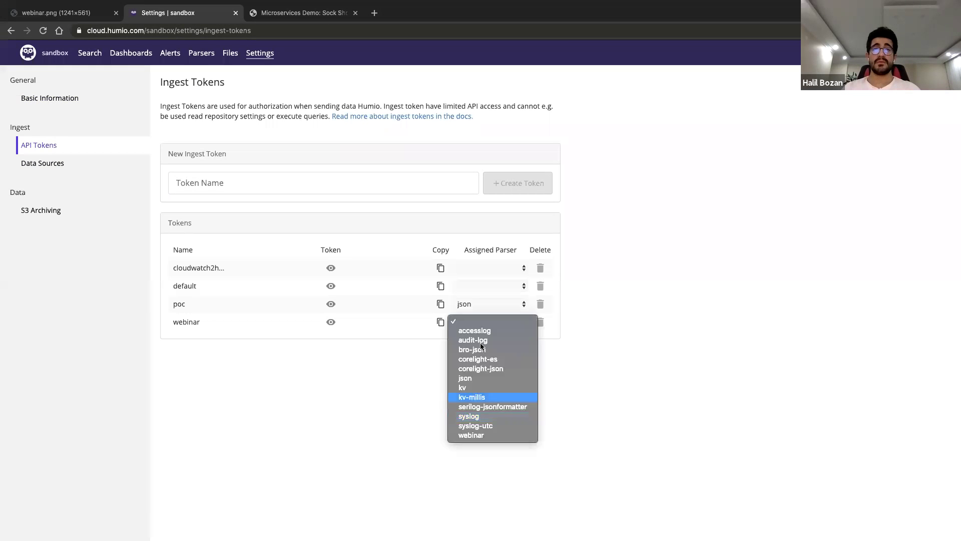
{"action": "left_click", "coordinate": [478, 434]}
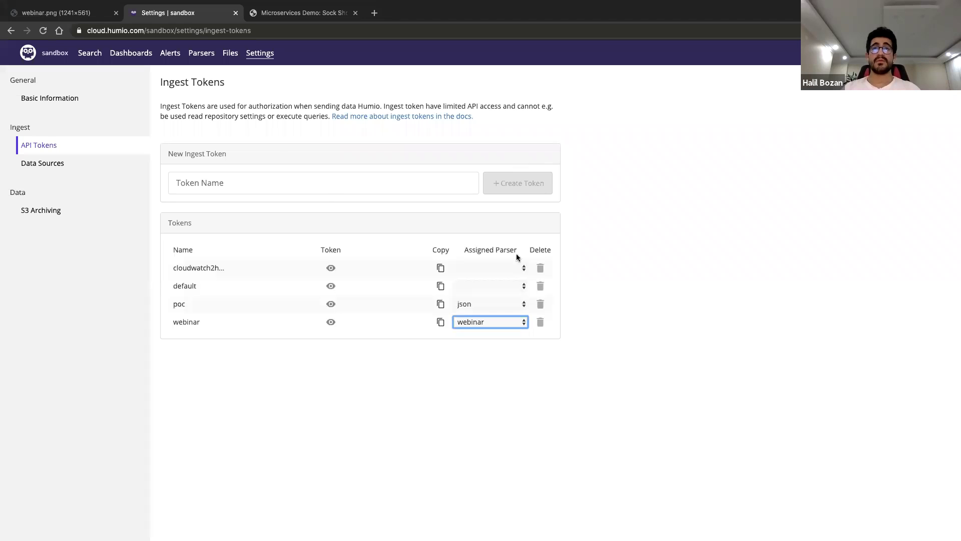
{"action": "left_click", "coordinate": [89, 53]}
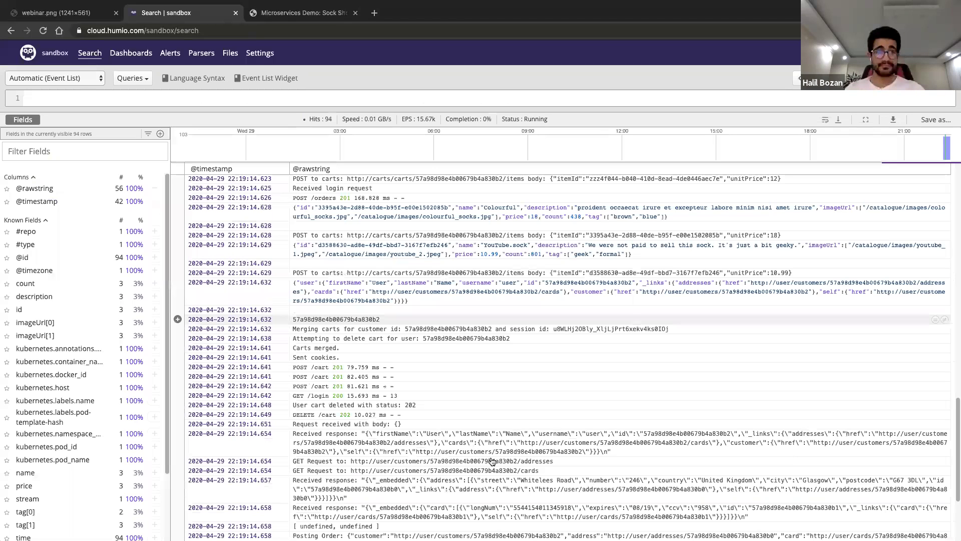
{"action": "left_click", "coordinate": [171, 357]}
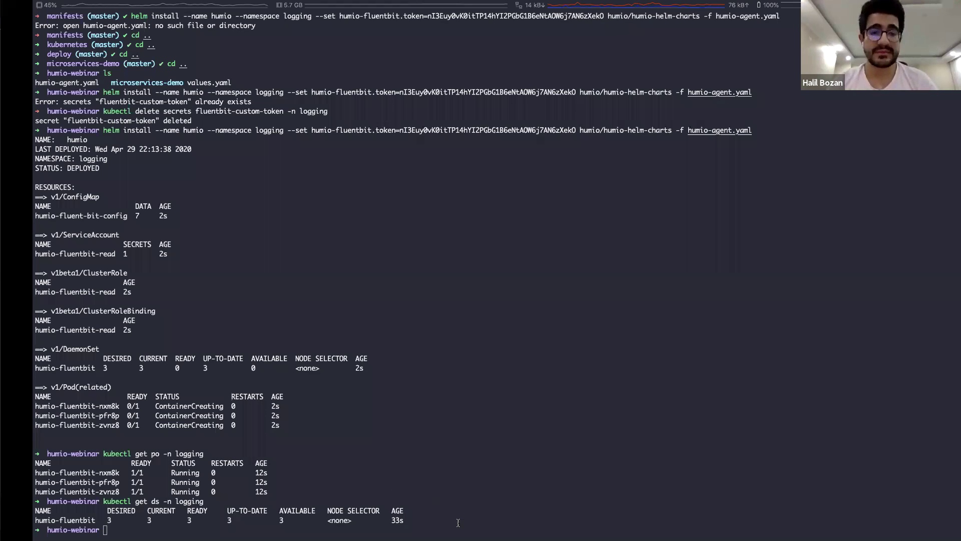
Run 'kubectl get svc' and select the front-end service's amazonaws.com ELB hostname
{"action": "type", "text": "kubectl "}
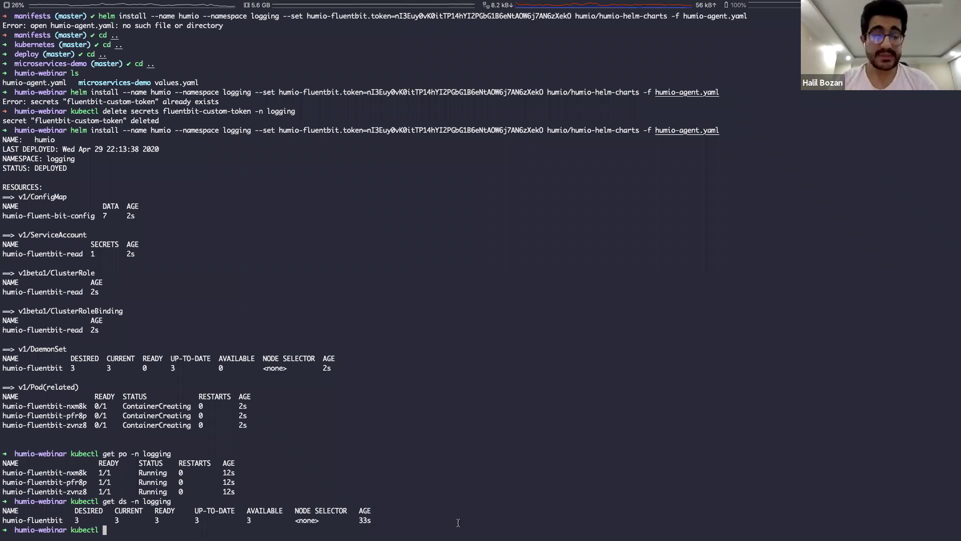
{"action": "type", "text": "get svc"}
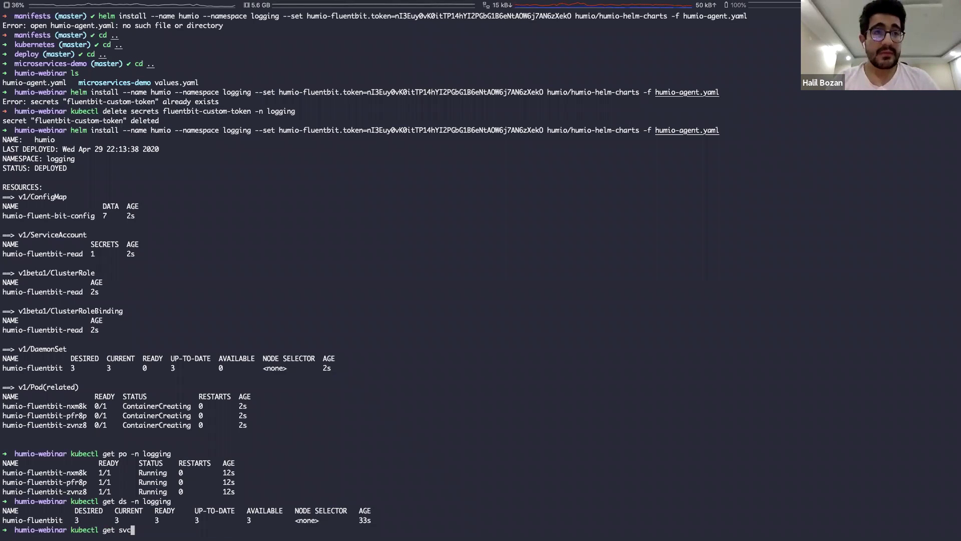
{"action": "key", "text": "Return"}
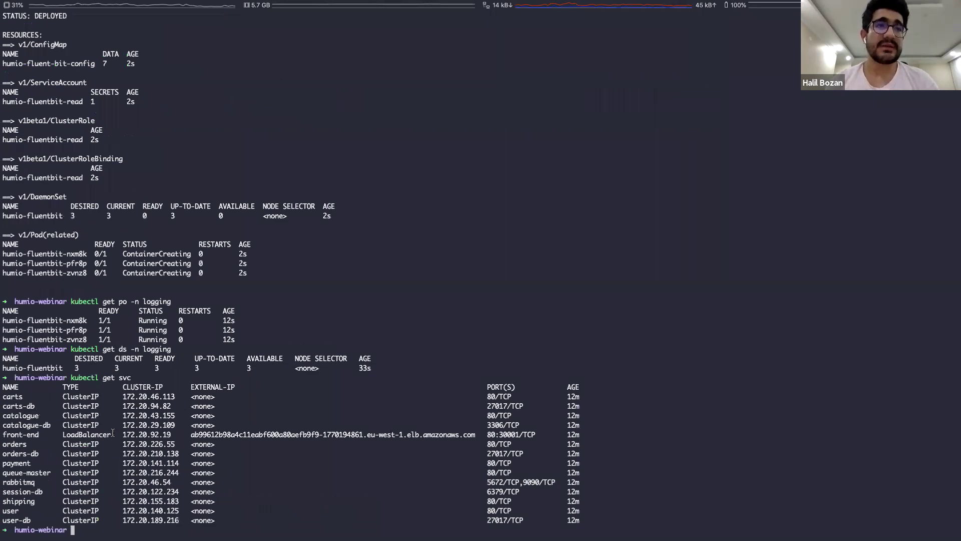
{"action": "double_click", "coordinate": [338, 434]}
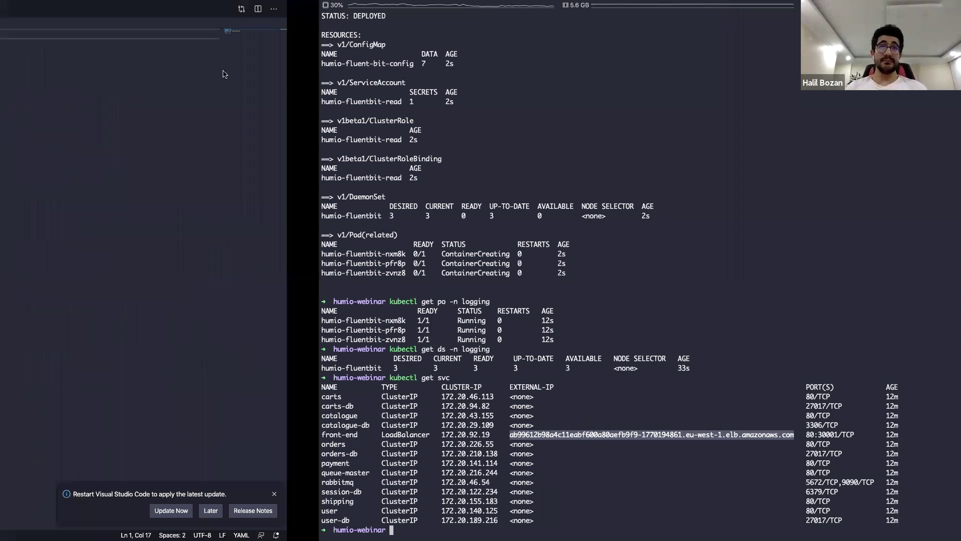
Register a Sock Shop account with an autofilled username, name and email, plus a typed password
{"action": "key", "text": "super+Tab"}
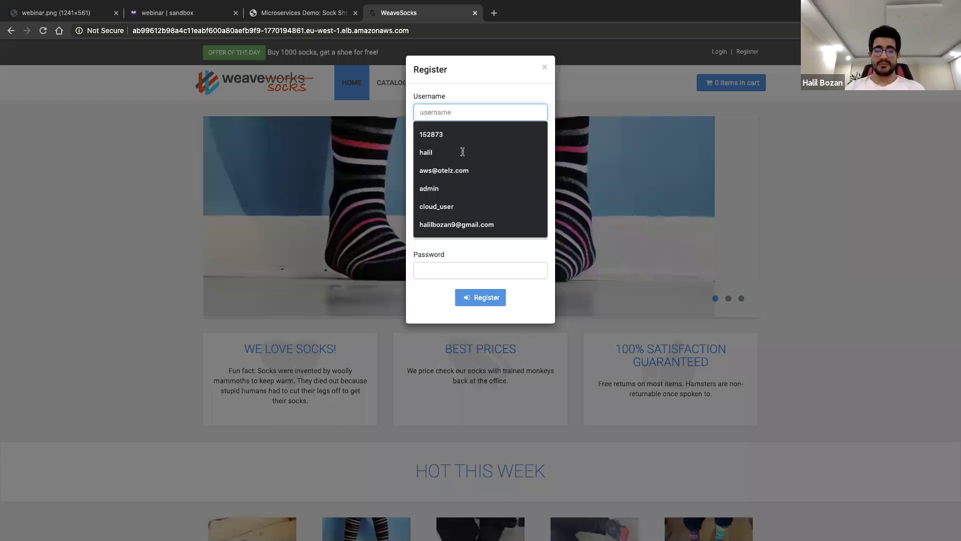
{"action": "left_click", "coordinate": [461, 150]}
{"action": "left_click", "coordinate": [461, 152]}
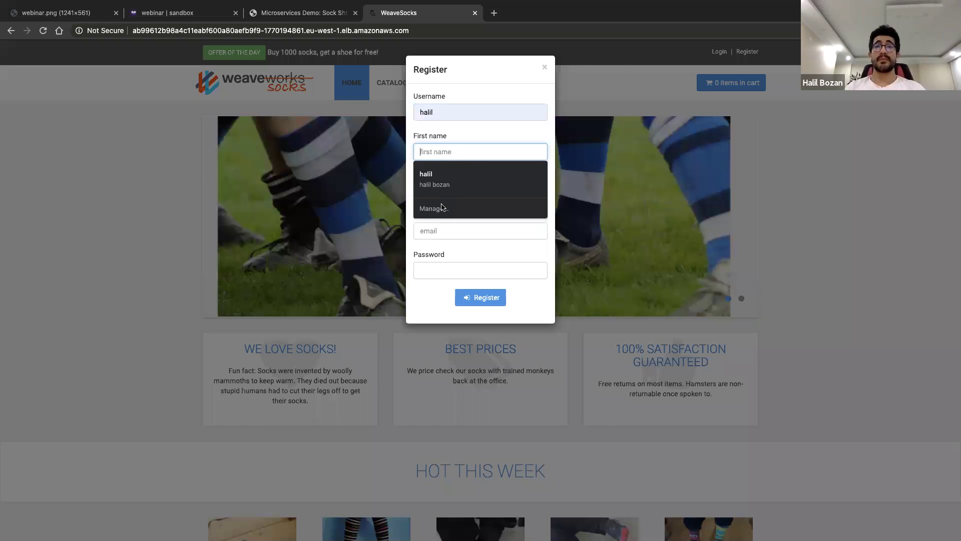
{"action": "key", "text": "Down"}
{"action": "key", "text": "Return"}
{"action": "left_click", "coordinate": [455, 234]}
{"action": "type", "text": "asdasd"}
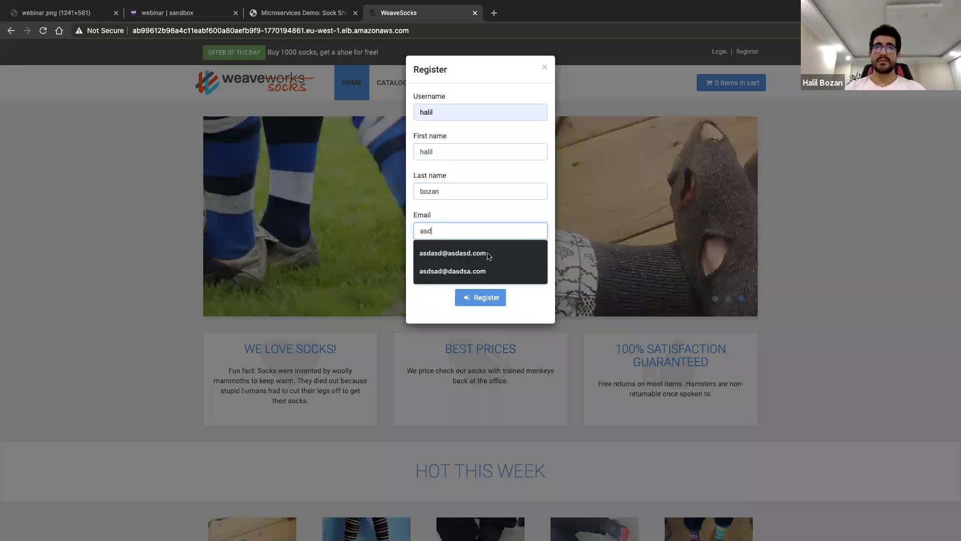
{"action": "key", "text": "Down"}
{"action": "key", "text": "Return"}
{"action": "left_click", "coordinate": [474, 276]}
{"action": "type", "text": "asdas"}
{"action": "key", "text": "Return"}
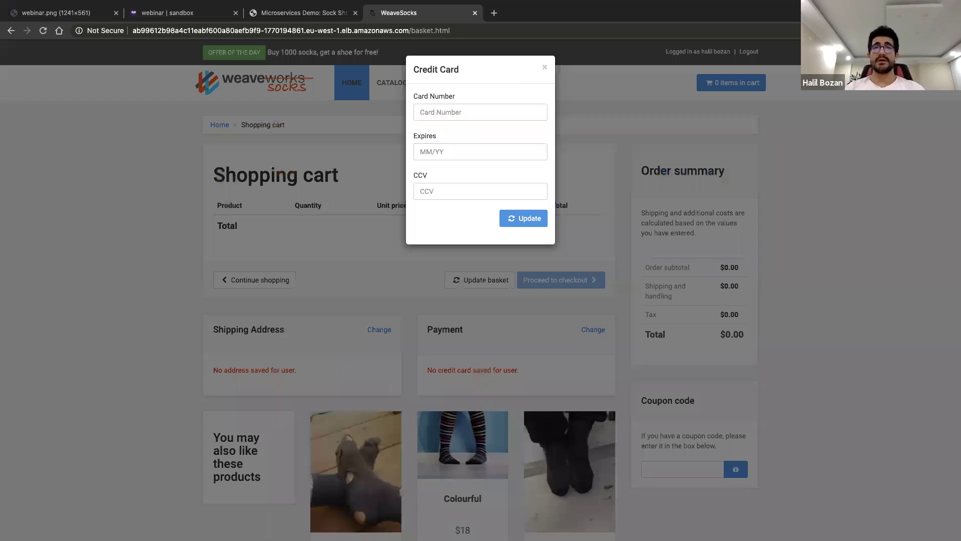
Save a payment card with its card number, expiry 10/24 and security code
{"action": "left_click", "coordinate": [454, 111]}
{"action": "type", "text": "213123123"}
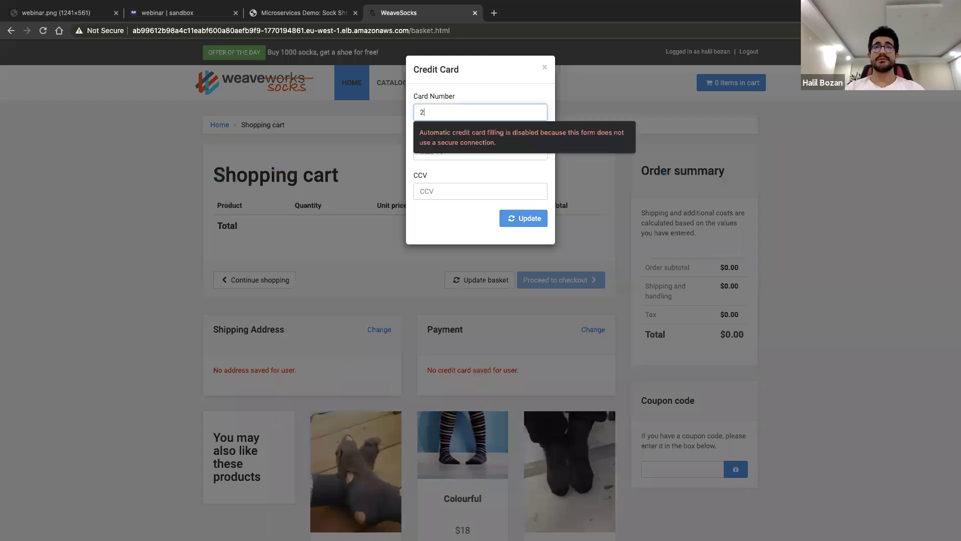
{"action": "left_click", "coordinate": [439, 153]}
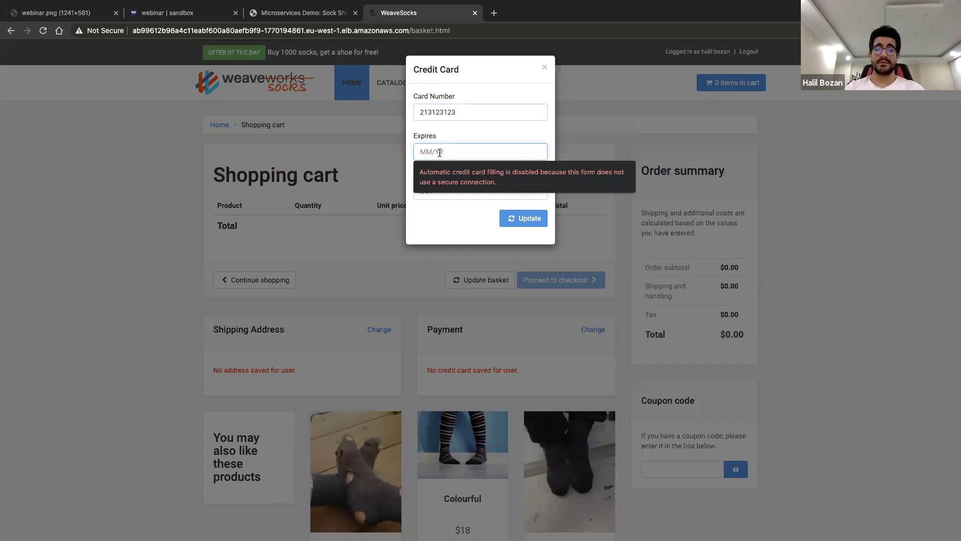
{"action": "type", "text": "10"}
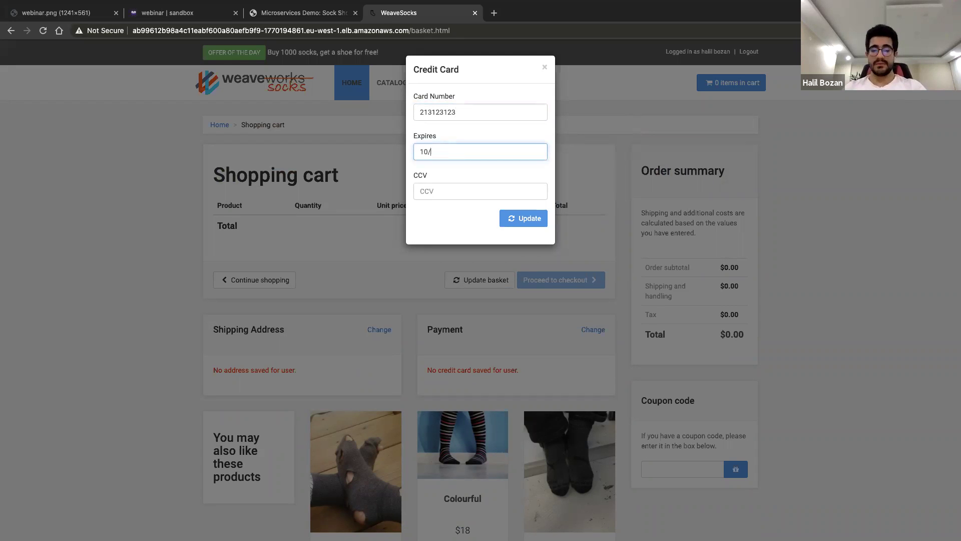
{"action": "type", "text": "/24"}
{"action": "left_click", "coordinate": [435, 192]}
{"action": "type", "text": "123"}
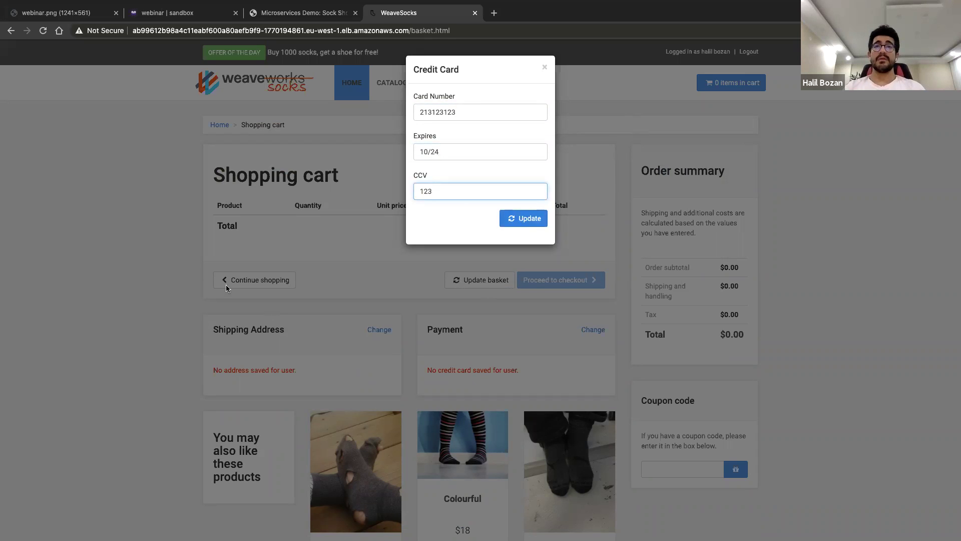
{"action": "key", "text": "Tab"}
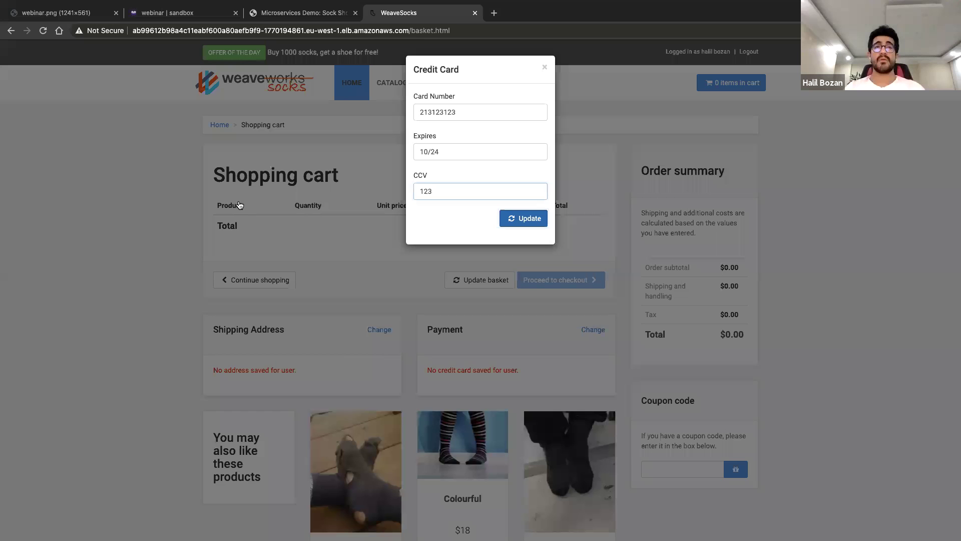
{"action": "key", "text": "Return"}
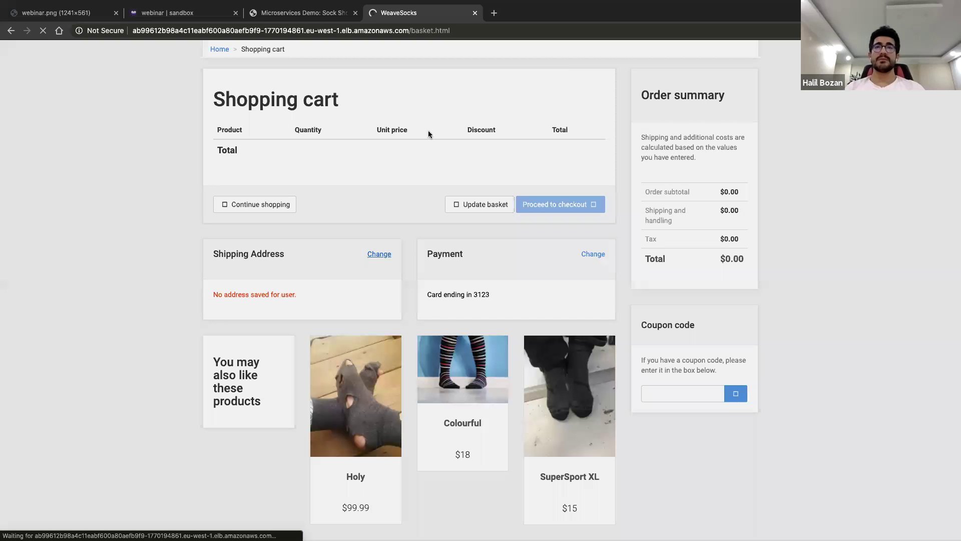
Save a shipping address with house number, street, autofilled city and a new post code
{"action": "left_click", "coordinate": [479, 114]}
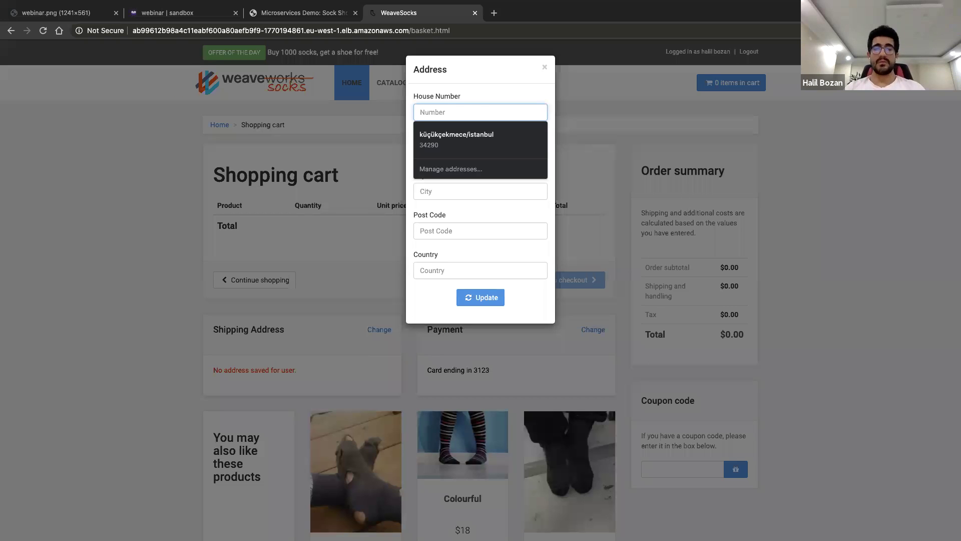
{"action": "type", "text": "12"}
{"action": "left_click", "coordinate": [434, 156]}
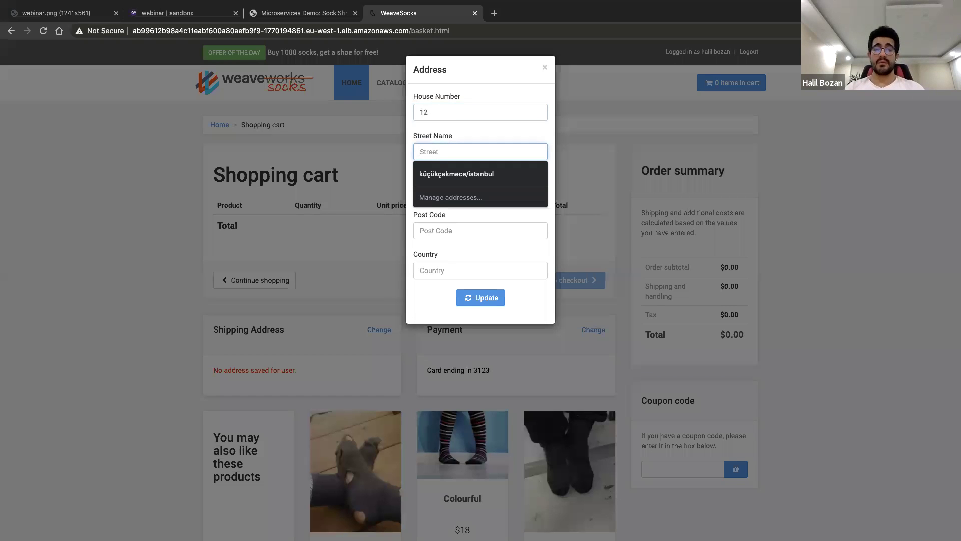
{"action": "type", "text": "asdas"}
{"action": "left_click", "coordinate": [441, 191]}
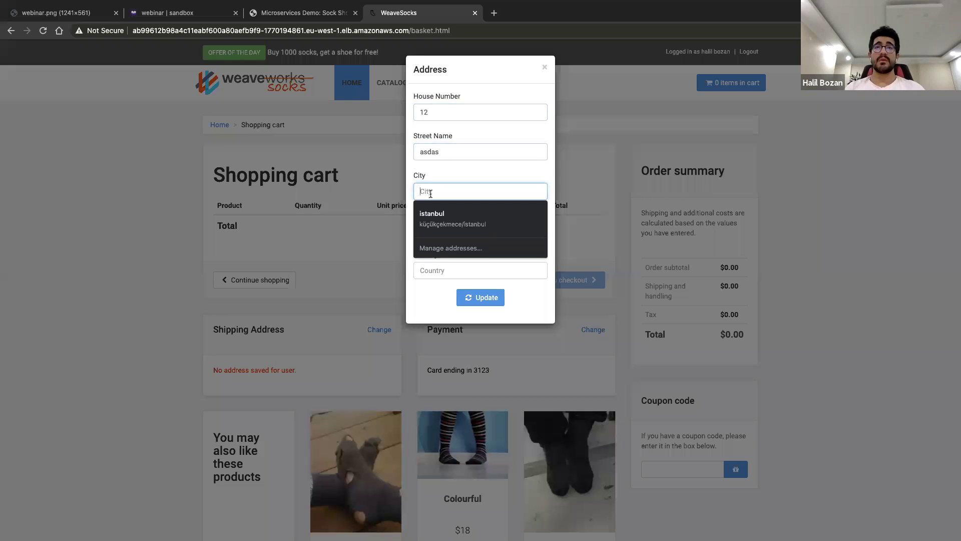
{"action": "type", "text": "istanbul"}
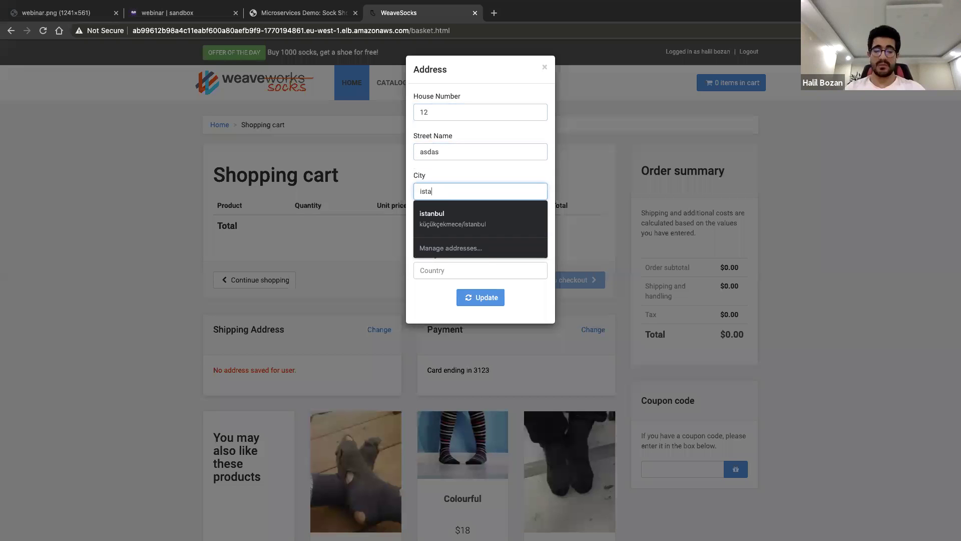
{"action": "left_click", "coordinate": [472, 215]}
{"action": "double_click", "coordinate": [453, 232]}
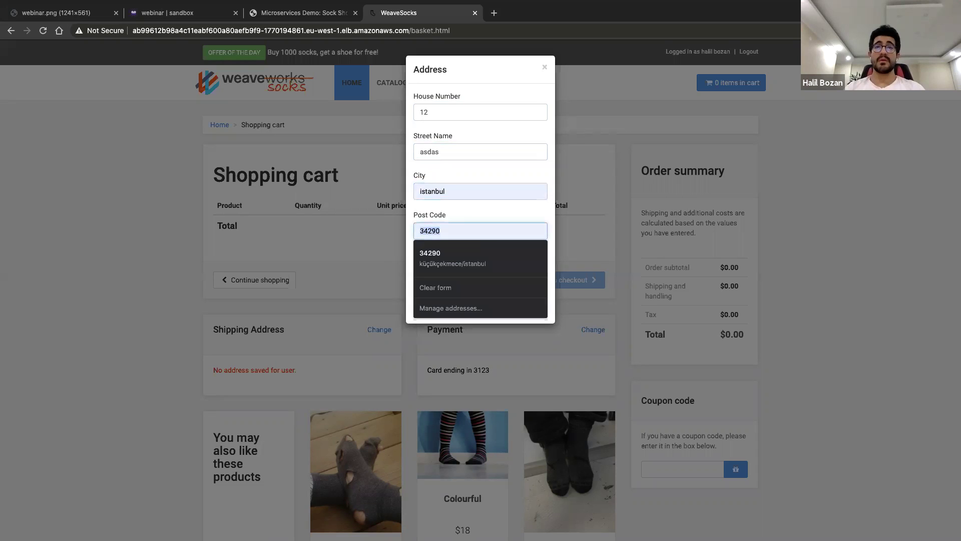
{"action": "type", "text": "31223"}
{"action": "left_click", "coordinate": [484, 299]}
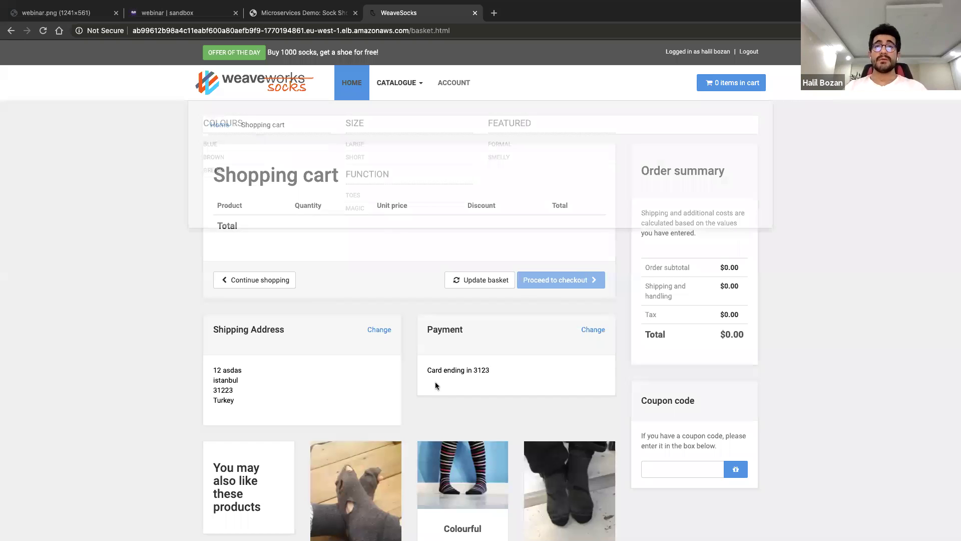
{"action": "scroll", "coordinate": [436, 386], "scroll_direction": "down", "scroll_amount": 1}
{"action": "scroll", "coordinate": [480, 232], "scroll_direction": "down", "scroll_amount": 5}
{"action": "scroll", "coordinate": [468, 219], "scroll_direction": "down", "scroll_amount": 7}
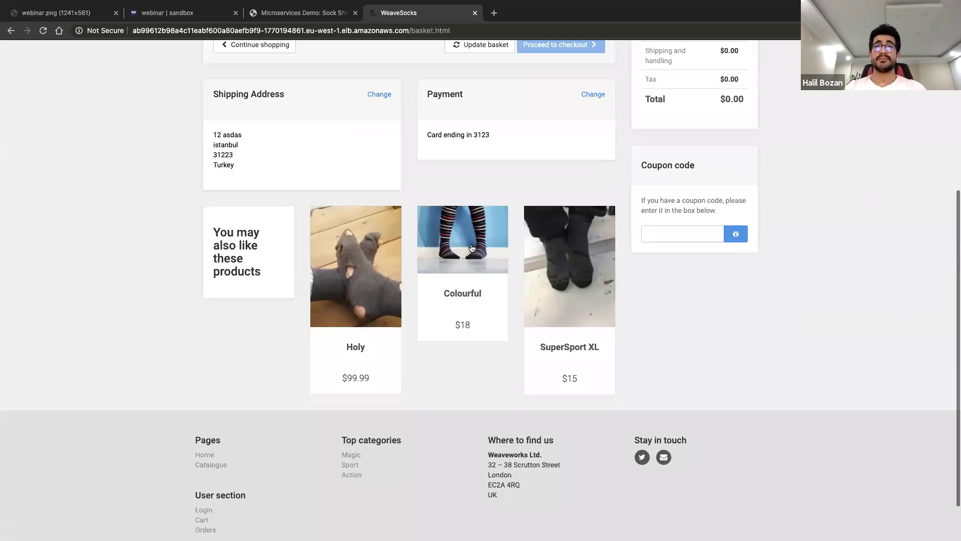
Order the Colourful socks from their product page through checkout
{"action": "left_click", "coordinate": [462, 244]}
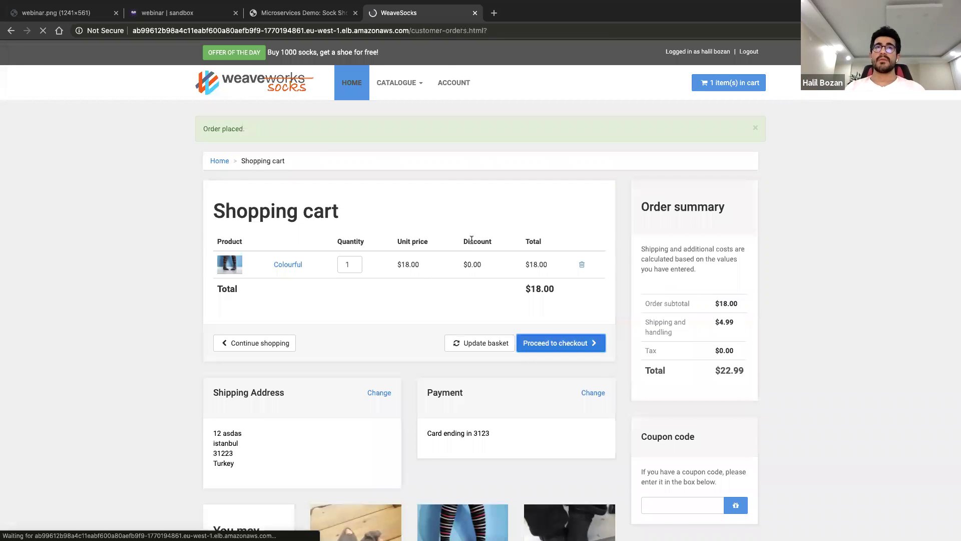
{"action": "left_click", "coordinate": [559, 341]}
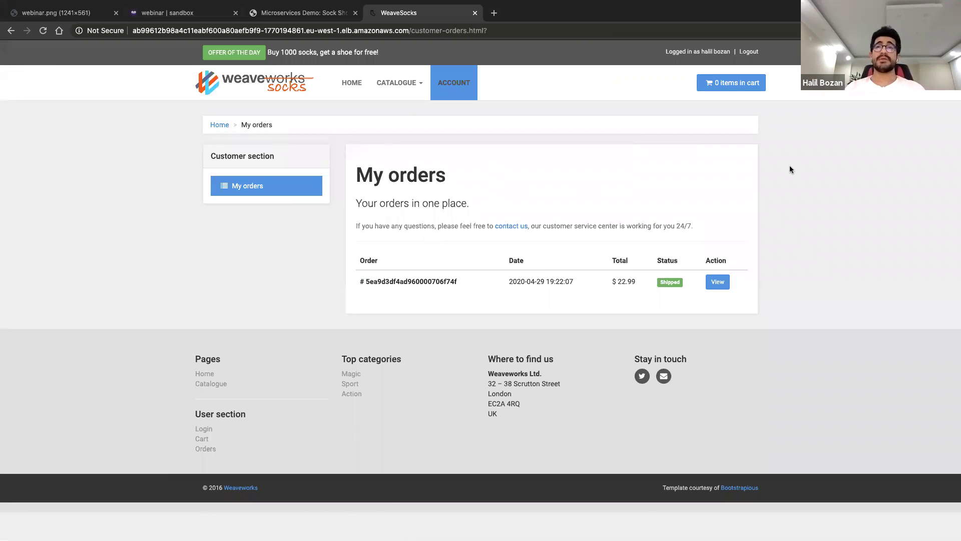
{"action": "key", "text": "super+2"}
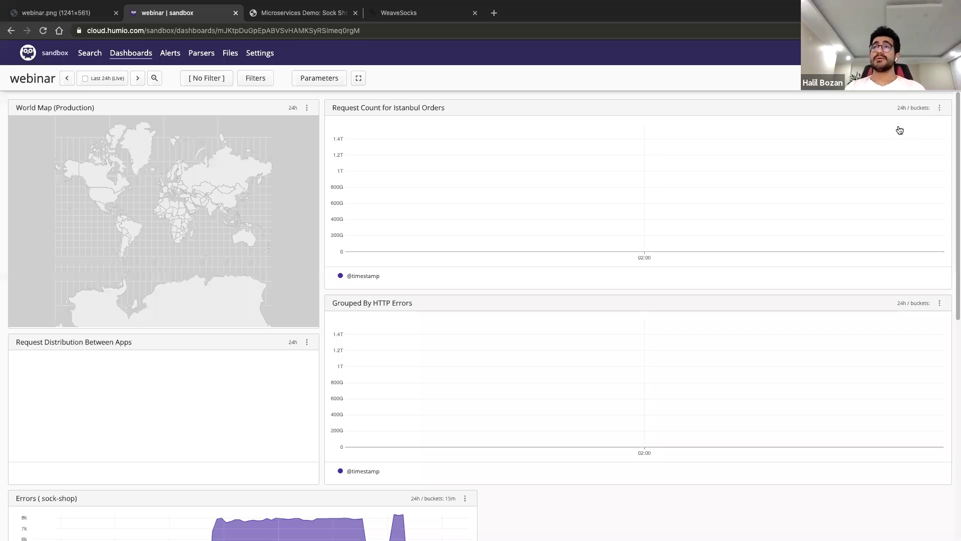
Set the widget's query to 'kubernetes.container_name = orders | istanbul | timechart()' and run it
{"action": "left_click", "coordinate": [437, 212]}
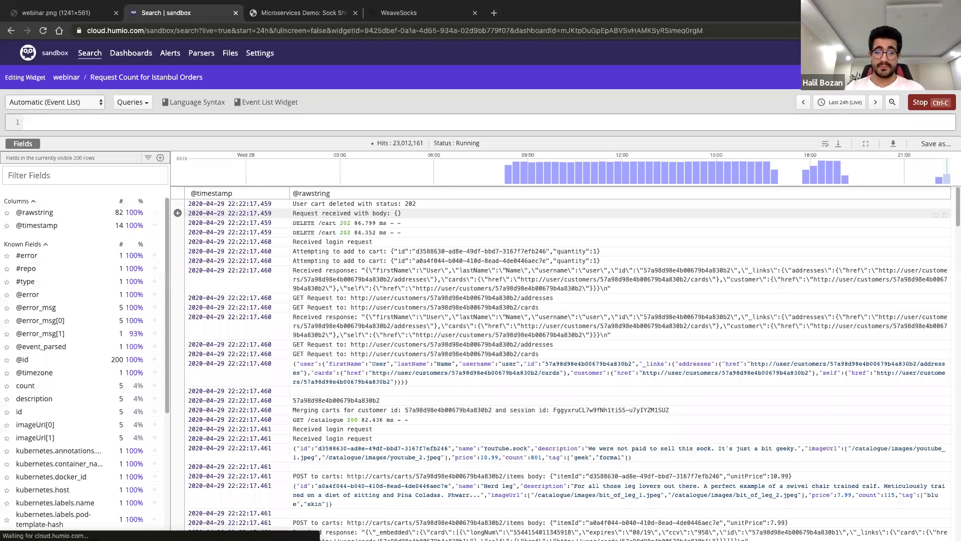
{"action": "left_click", "coordinate": [322, 120]}
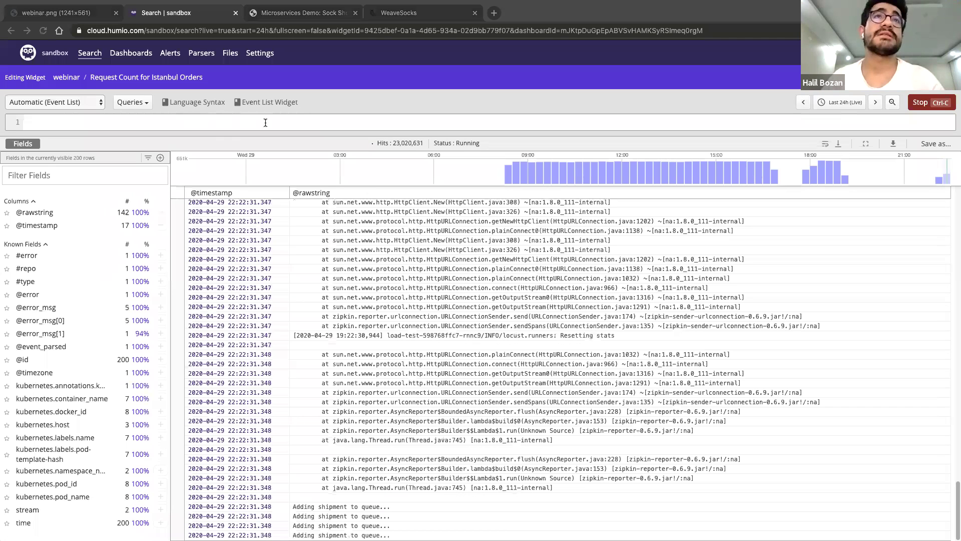
{"action": "type", "text": "kubernetes.container_name = orders | istanbul | timechart()"}
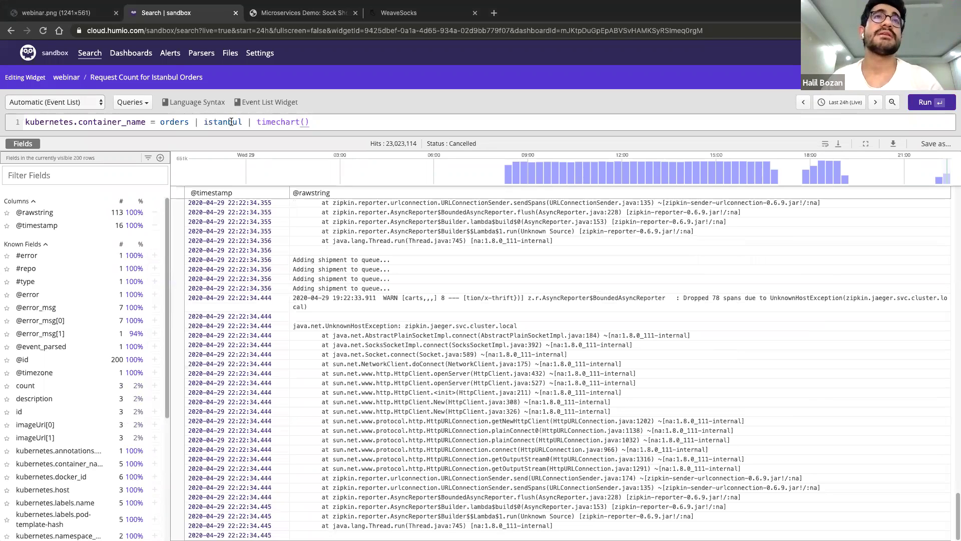
{"action": "left_click", "coordinate": [934, 109]}
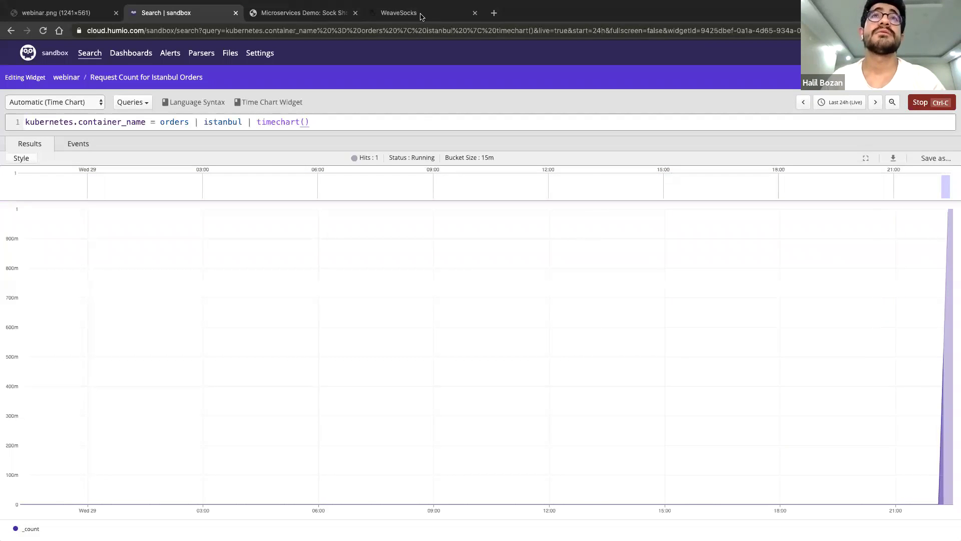
Place a second $22.99 Colourful socks order from a product suggested on the cart page
{"action": "key", "text": "super+4"}
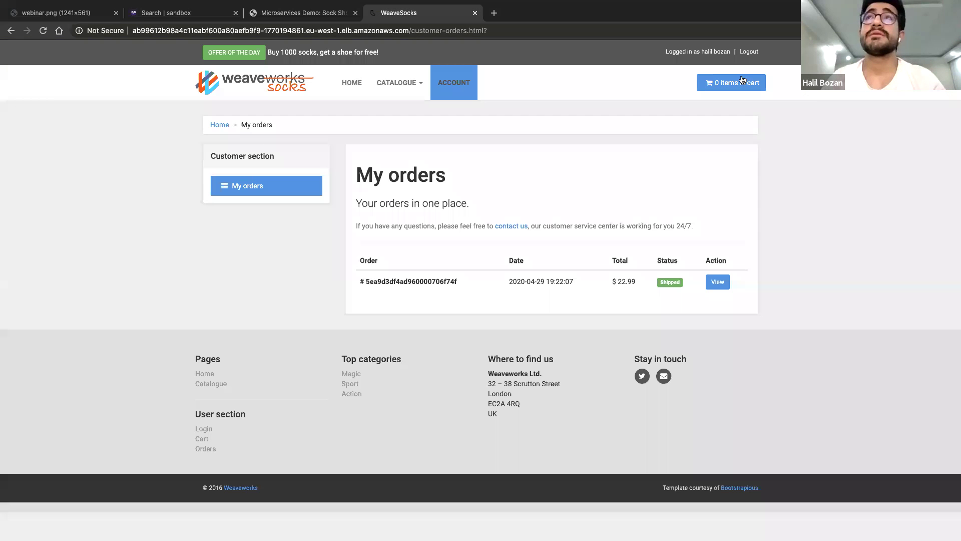
{"action": "left_click", "coordinate": [742, 81]}
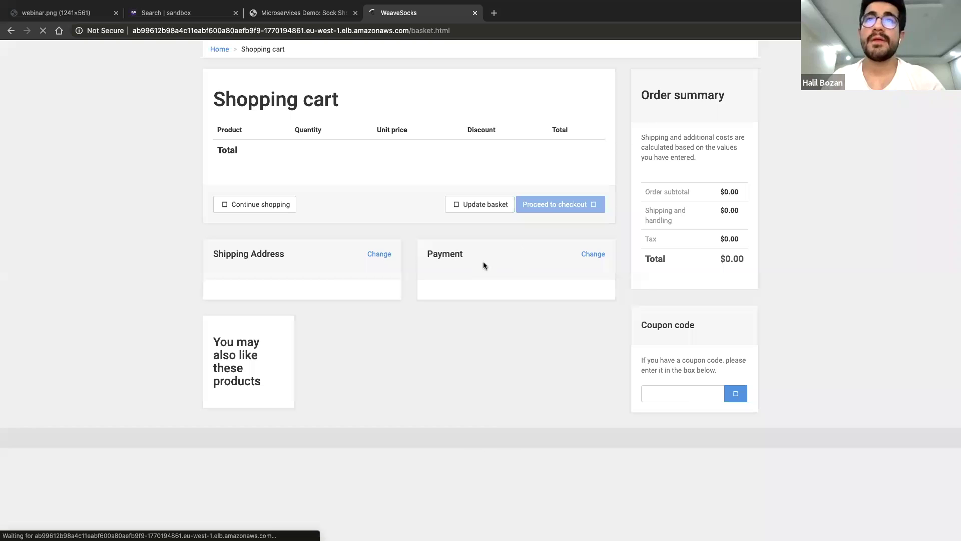
{"action": "scroll", "coordinate": [612, 278], "scroll_direction": "down", "scroll_amount": 5}
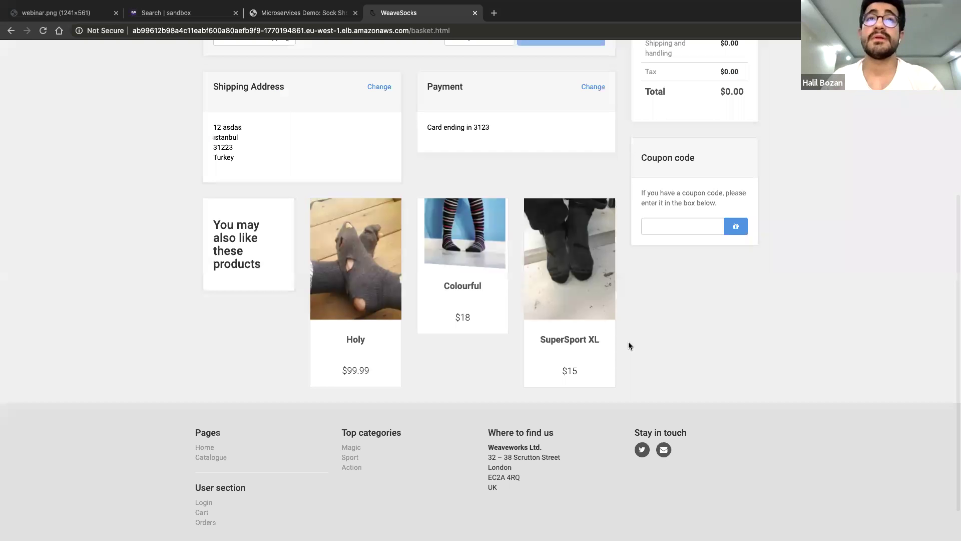
{"action": "left_click", "coordinate": [605, 269]}
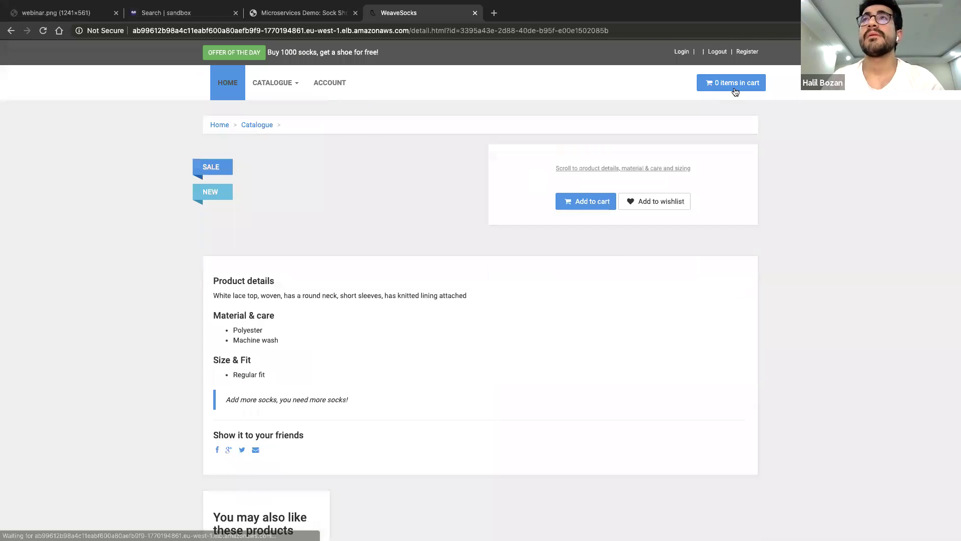
{"action": "left_click", "coordinate": [734, 92]}
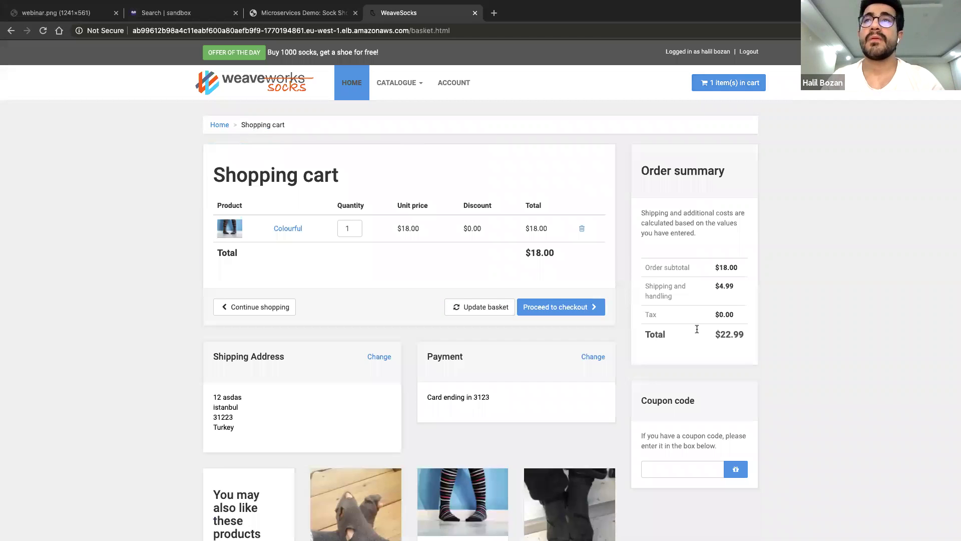
{"action": "left_click", "coordinate": [565, 307]}
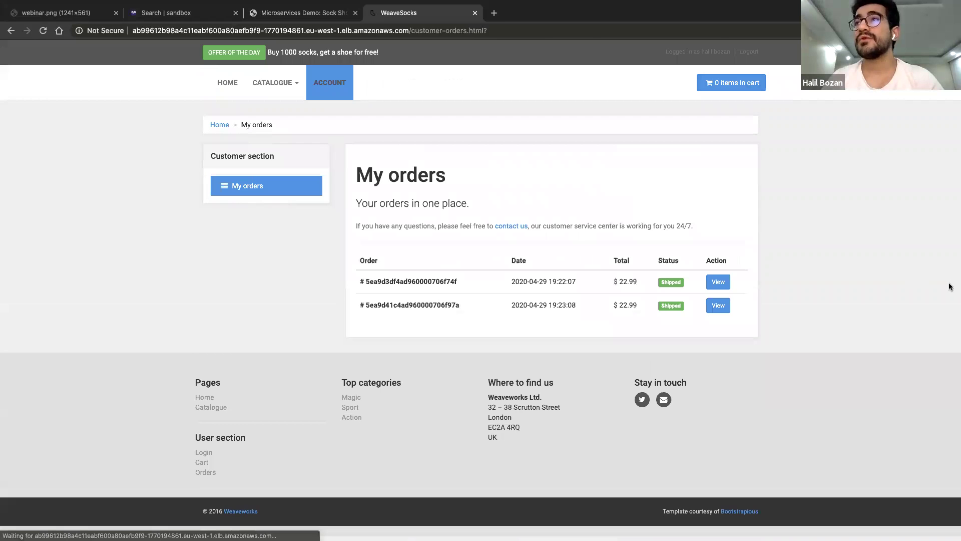
{"action": "key", "text": "super+2"}
Check the 2 matching order events, then save the widget with Ctrl+S
{"action": "left_click", "coordinate": [78, 143]}
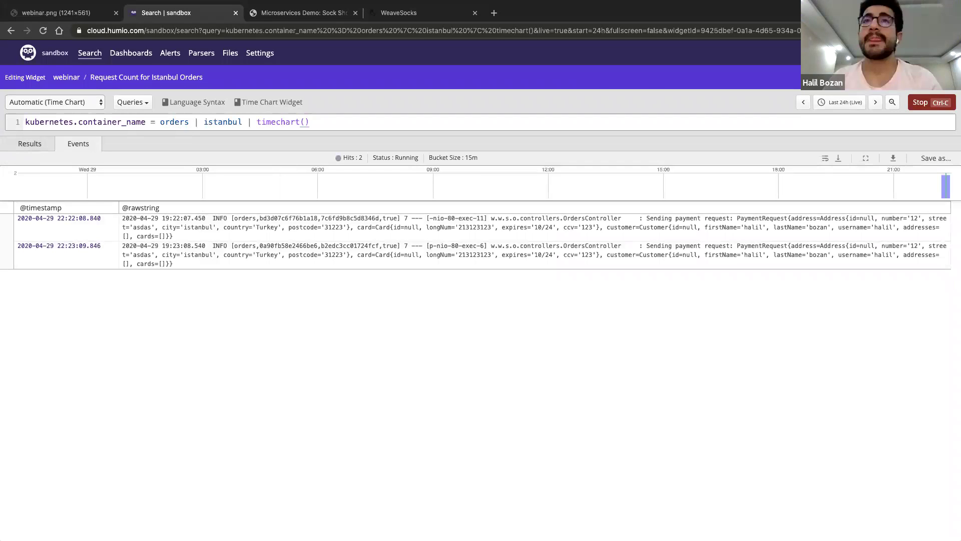
{"action": "key", "text": "ctrl+s"}
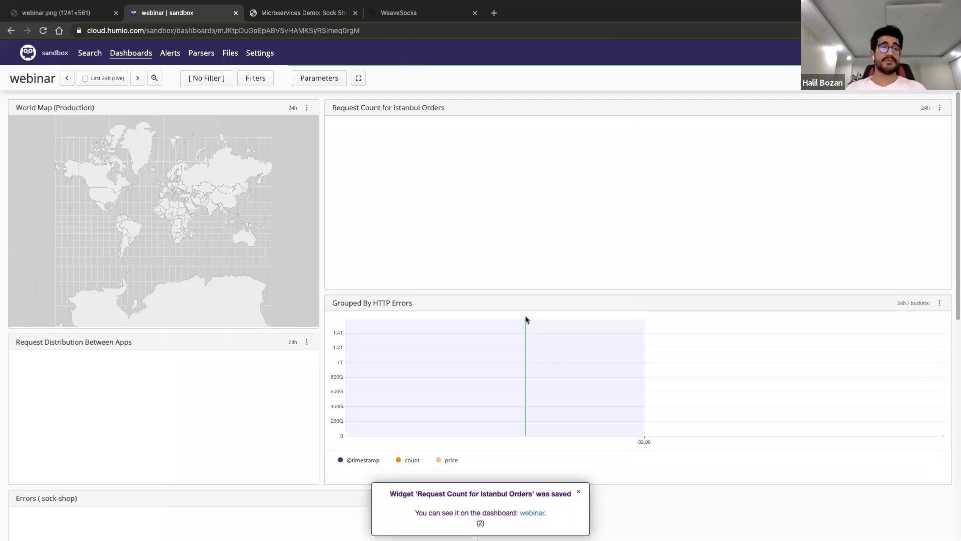
Open the Kubernetes Containers timechart(kubernetes.container_name) query in search view and save it back as a dashboard widget
{"action": "scroll", "coordinate": [313, 230], "scroll_direction": "down", "scroll_amount": 6}
{"action": "scroll", "coordinate": [386, 243], "scroll_direction": "down", "scroll_amount": 3}
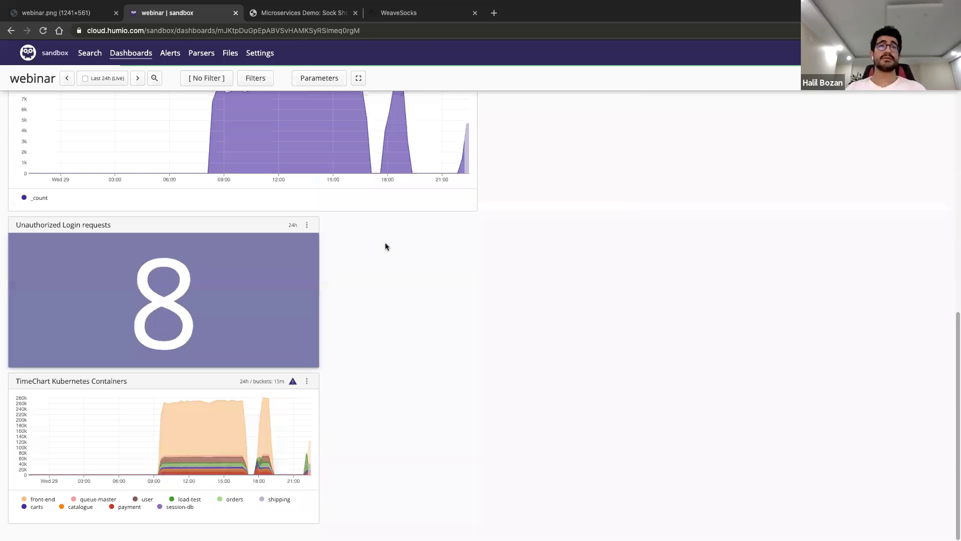
{"action": "scroll", "coordinate": [313, 279], "scroll_direction": "up", "scroll_amount": 2}
{"action": "scroll", "coordinate": [338, 343], "scroll_direction": "down", "scroll_amount": 2}
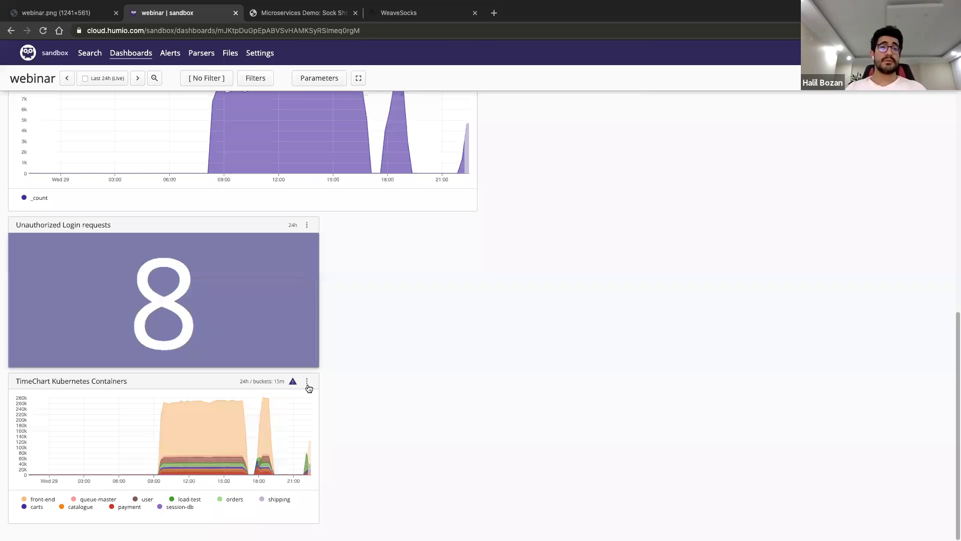
{"action": "left_click", "coordinate": [307, 380]}
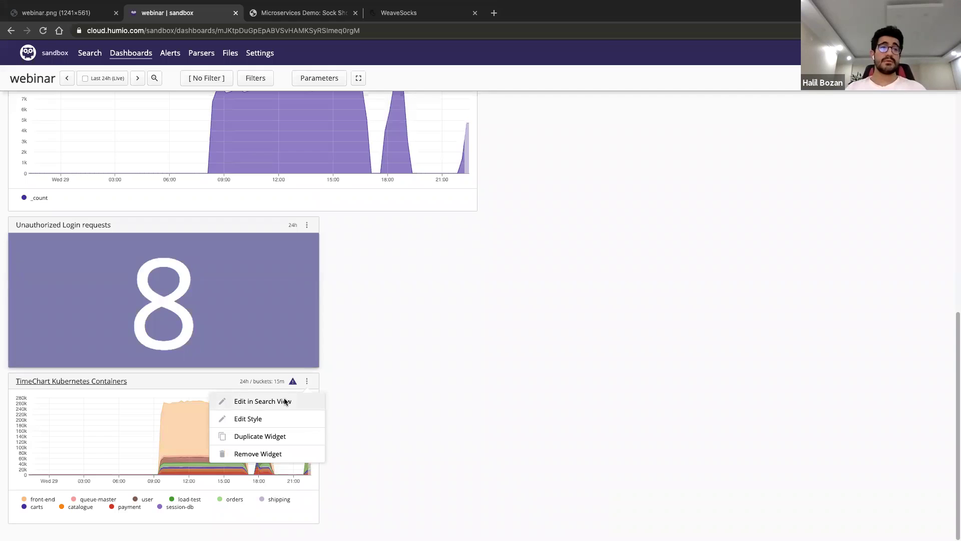
{"action": "left_click", "coordinate": [285, 401]}
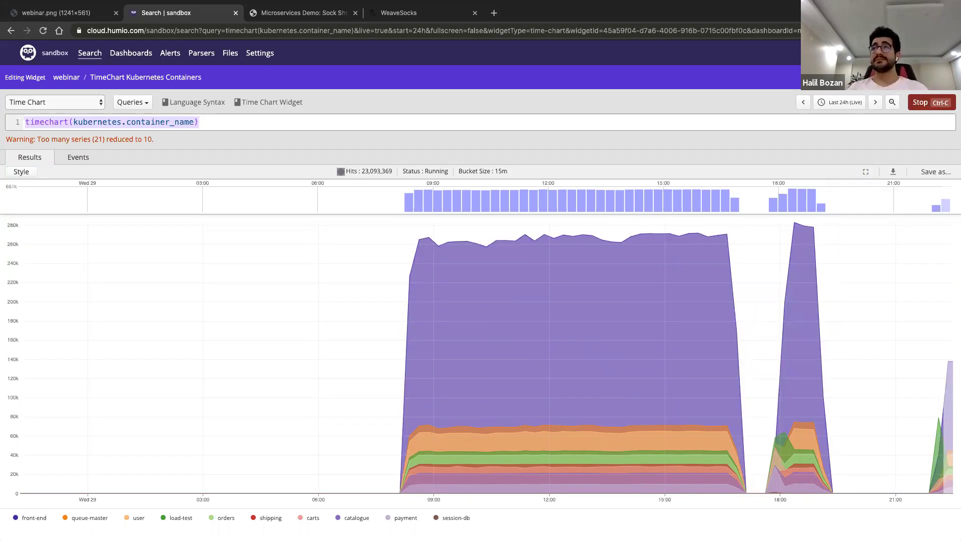
{"action": "key", "text": "ctrl+s"}
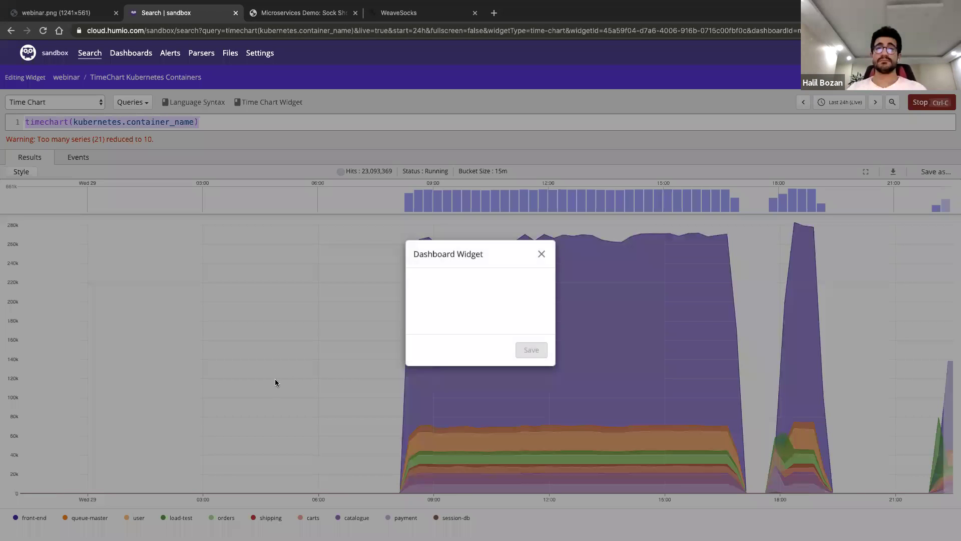
{"action": "key", "text": "Return"}
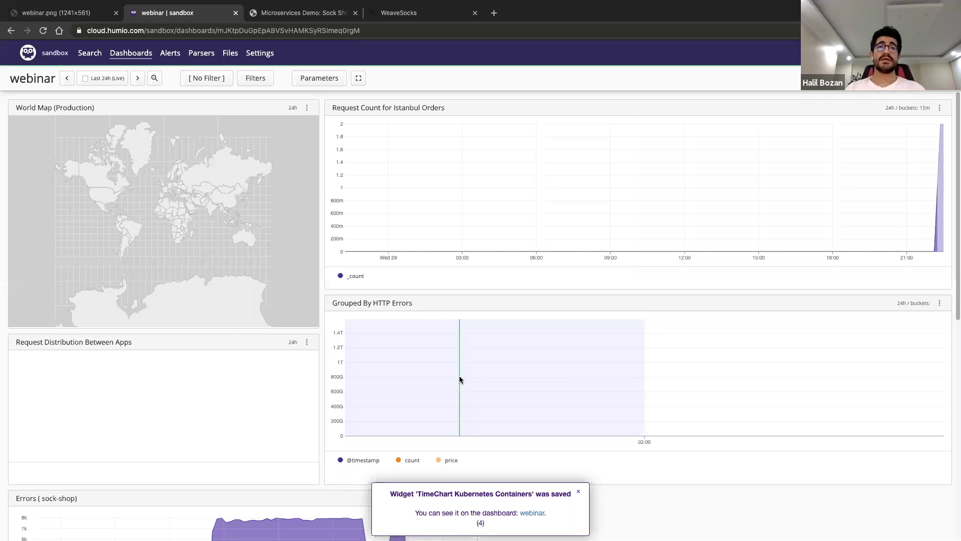
Replace the Grouped By HTTP Errors widget's query with groupby(kubernetes.container_name) | sort() and run it
{"action": "scroll", "coordinate": [344, 302], "scroll_direction": "down", "scroll_amount": 8}
{"action": "scroll", "coordinate": [344, 303], "scroll_direction": "up", "scroll_amount": 3}
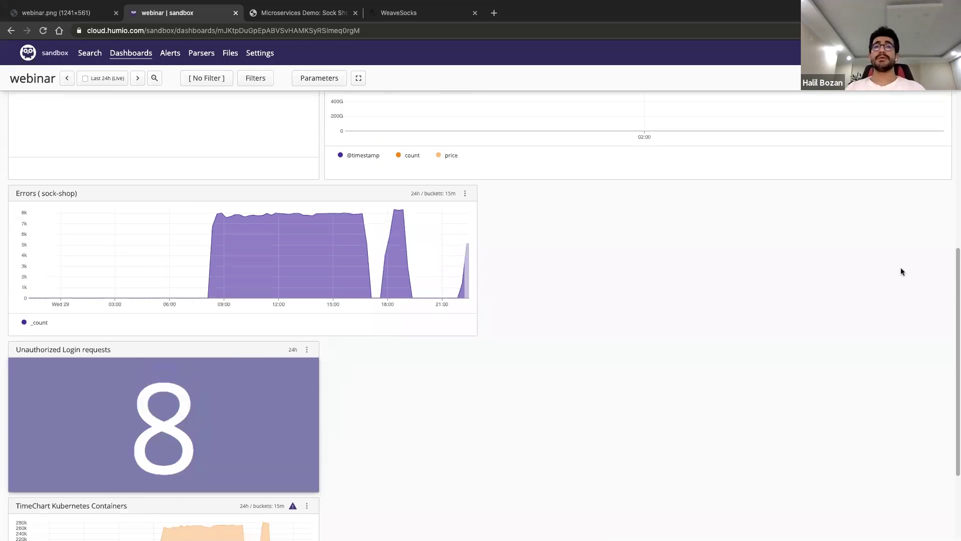
{"action": "scroll", "coordinate": [901, 285], "scroll_direction": "up", "scroll_amount": 5}
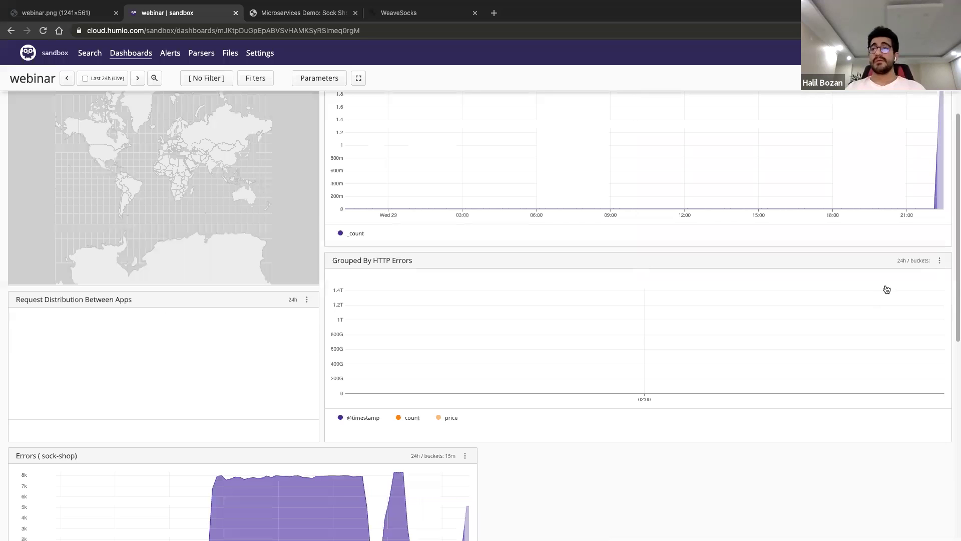
{"action": "left_click", "coordinate": [517, 268]}
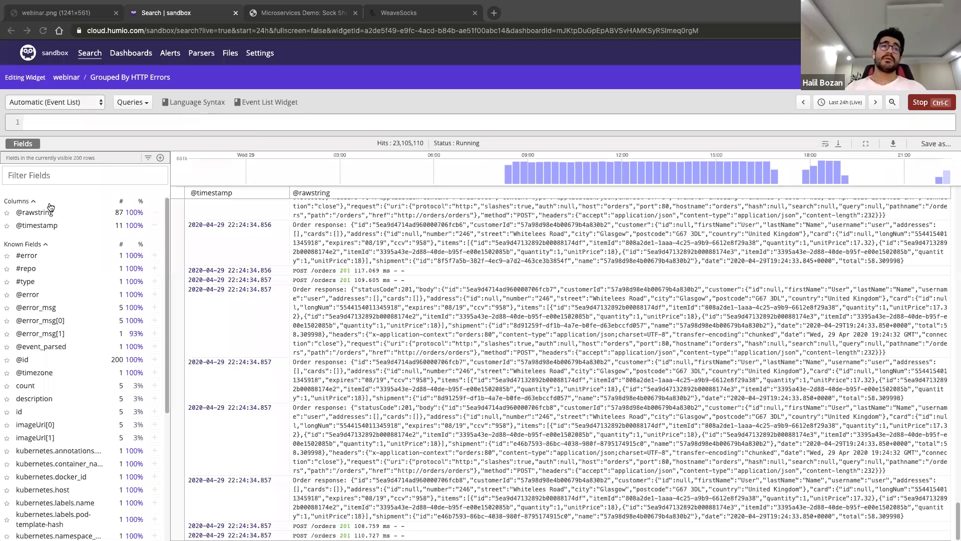
{"action": "left_click", "coordinate": [87, 122]}
{"action": "type", "text": "groupby(kubernetes.container_name)"}
{"action": "key", "text": "Return"}
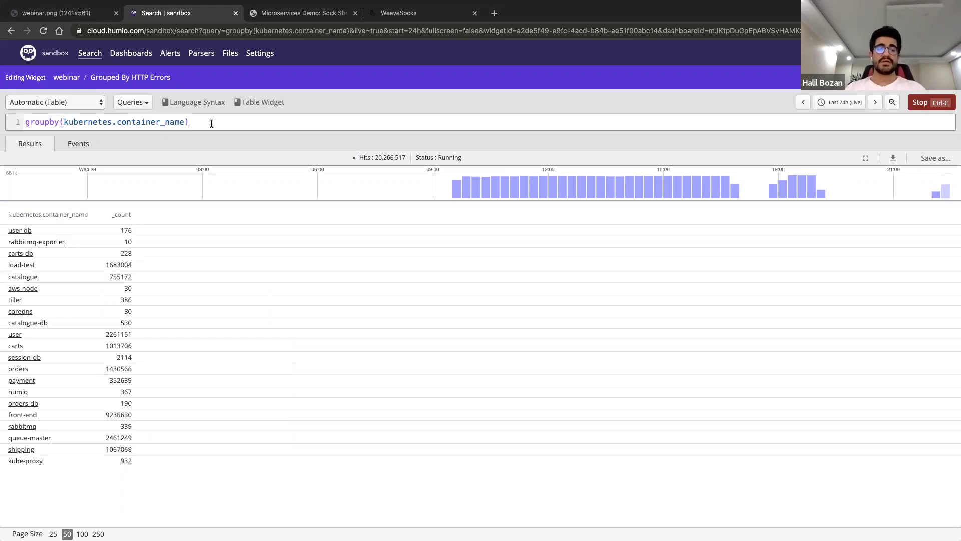
{"action": "type", "text": "| sort()"}
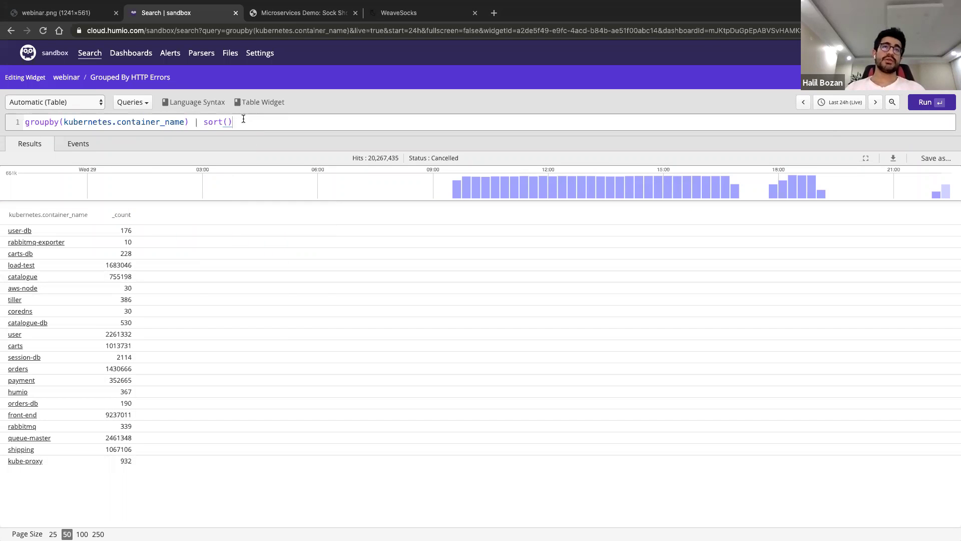
{"action": "key", "text": "Return"}
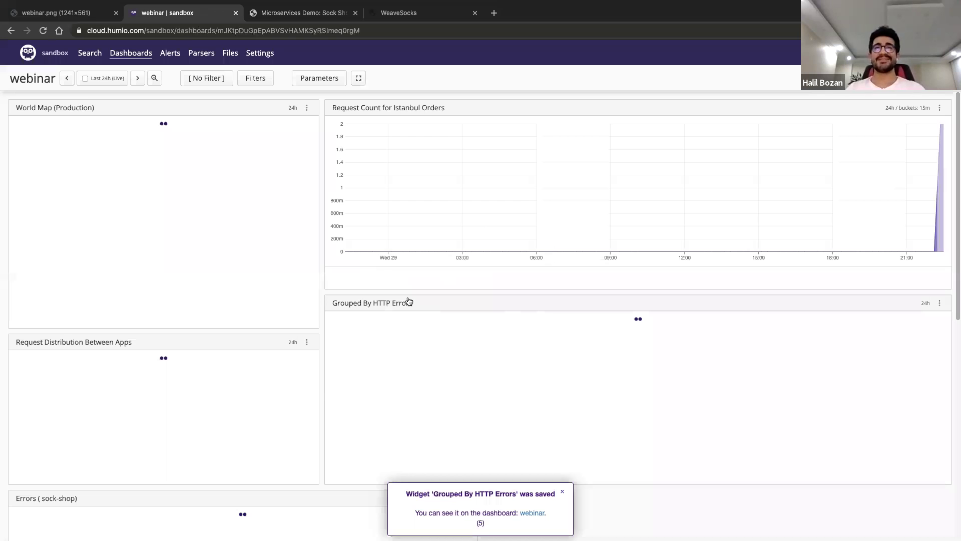
Open the Unauthorized Login requests query in search view over the Last 1m, then return to Weave Socks
{"action": "scroll", "coordinate": [466, 283], "scroll_direction": "down", "scroll_amount": 5}
{"action": "left_click", "coordinate": [466, 279]}
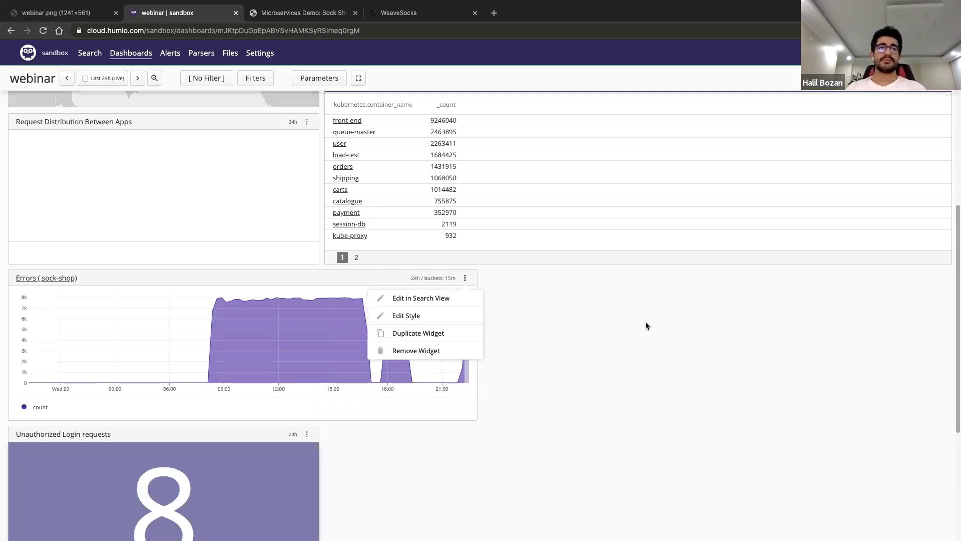
{"action": "left_click", "coordinate": [647, 323]}
{"action": "scroll", "coordinate": [215, 445], "scroll_direction": "down", "scroll_amount": 3}
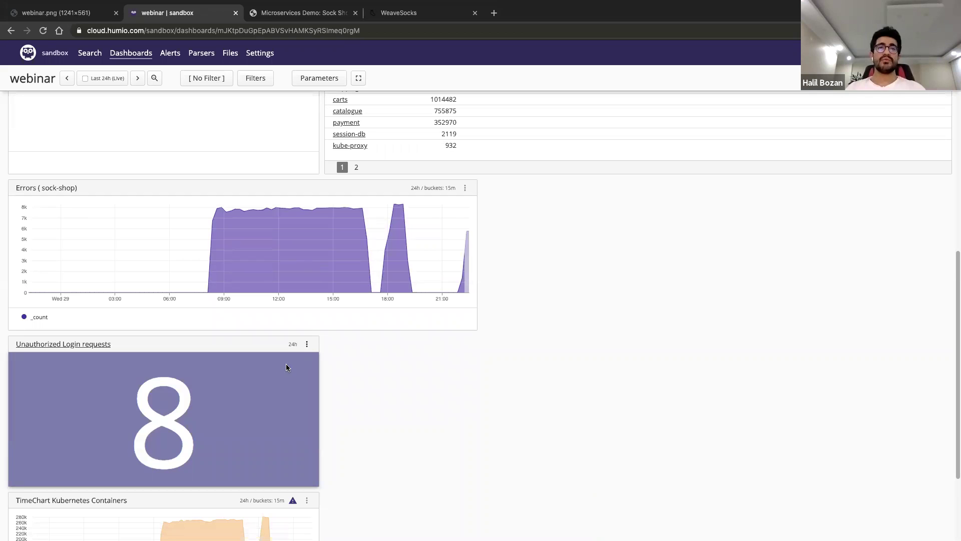
{"action": "left_click", "coordinate": [307, 344]}
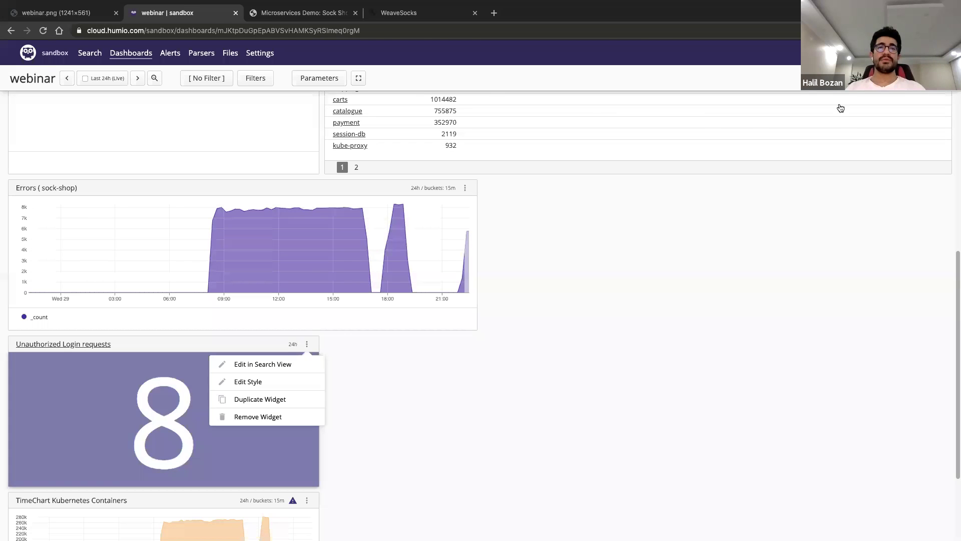
{"action": "left_click", "coordinate": [260, 365]}
{"action": "left_click", "coordinate": [841, 102]}
{"action": "left_click", "coordinate": [595, 236]}
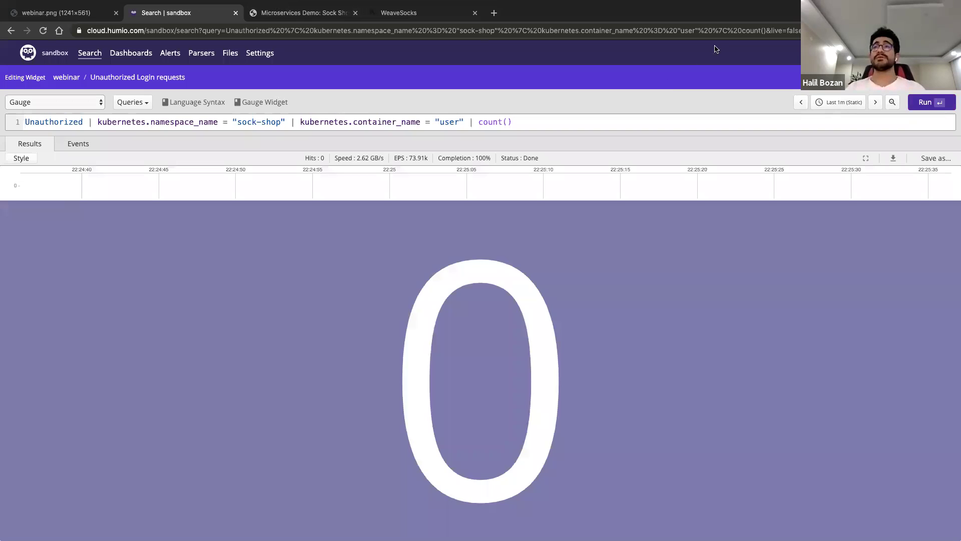
{"action": "key", "text": "super+4"}
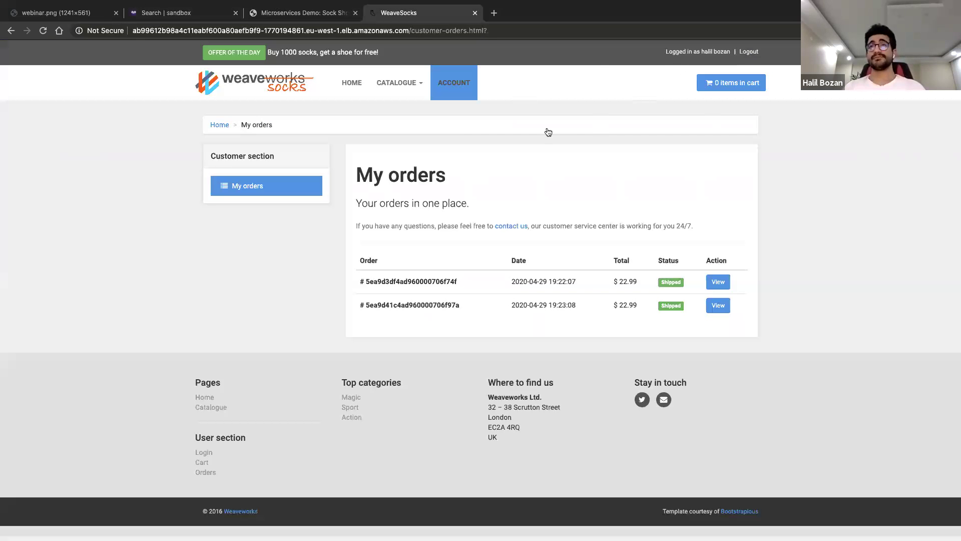
Log out of Weave Socks and log in with the username and a wrong password, triggering Invalid login credentials
{"action": "left_click", "coordinate": [721, 53]}
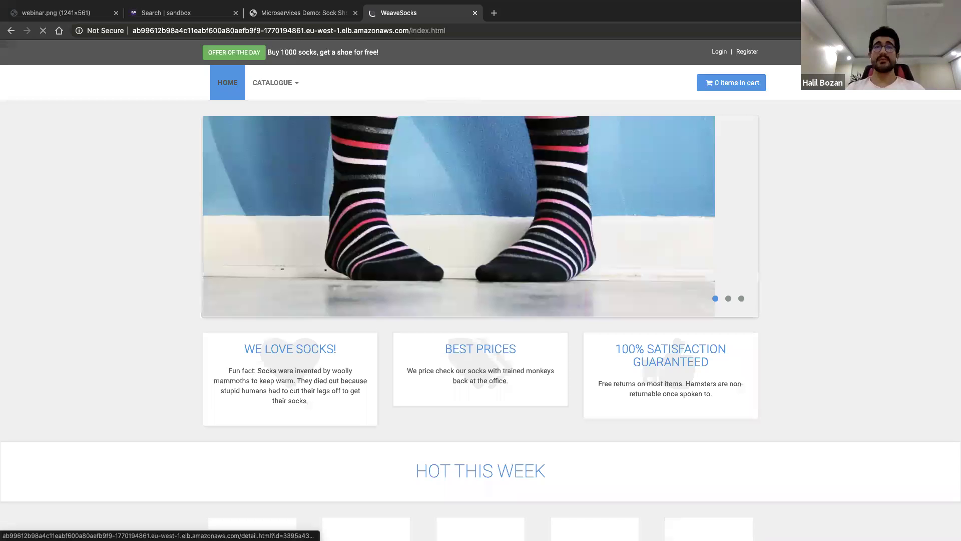
{"action": "left_click", "coordinate": [719, 52]}
{"action": "left_click", "coordinate": [484, 94]}
{"action": "type", "text": "halil"}
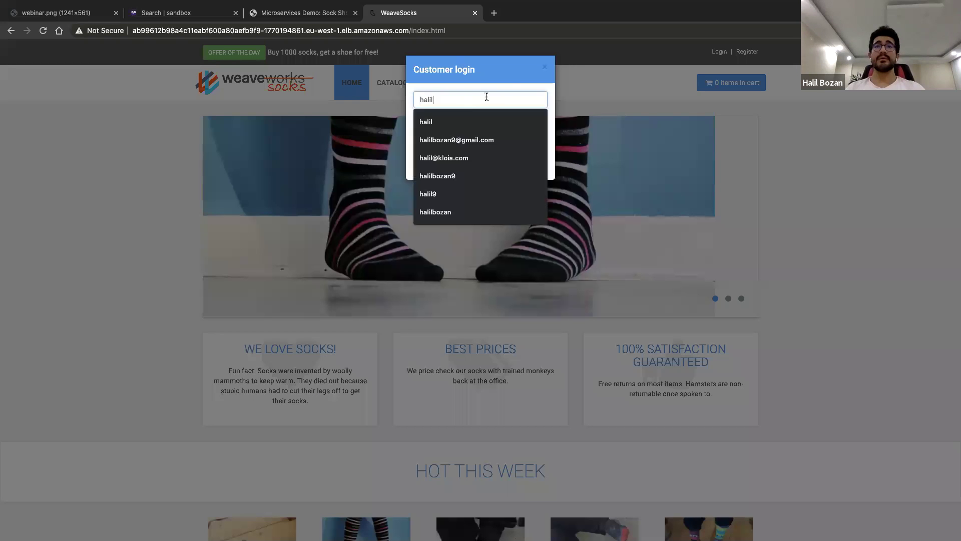
{"action": "left_click", "coordinate": [461, 129]}
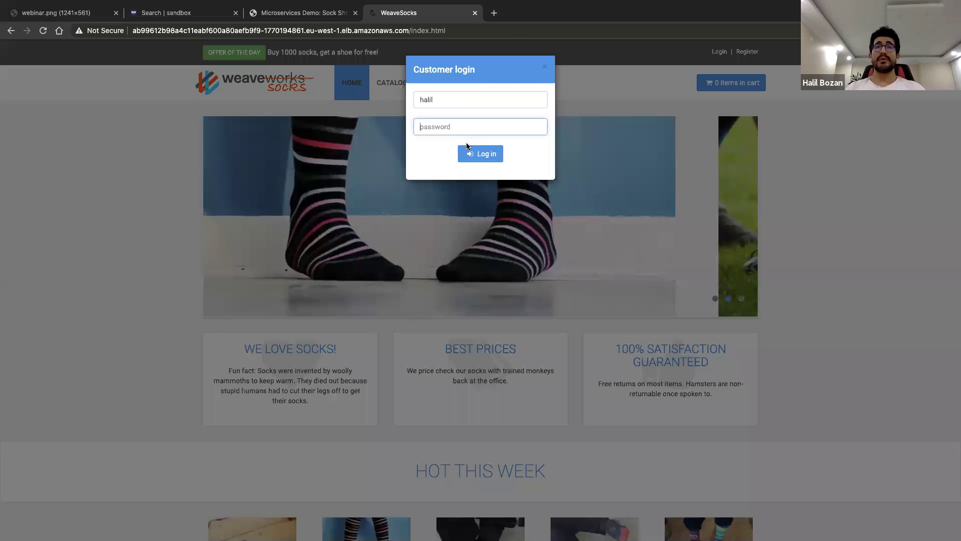
{"action": "type", "text": "•••••••••"}
{"action": "left_click", "coordinate": [476, 156]}
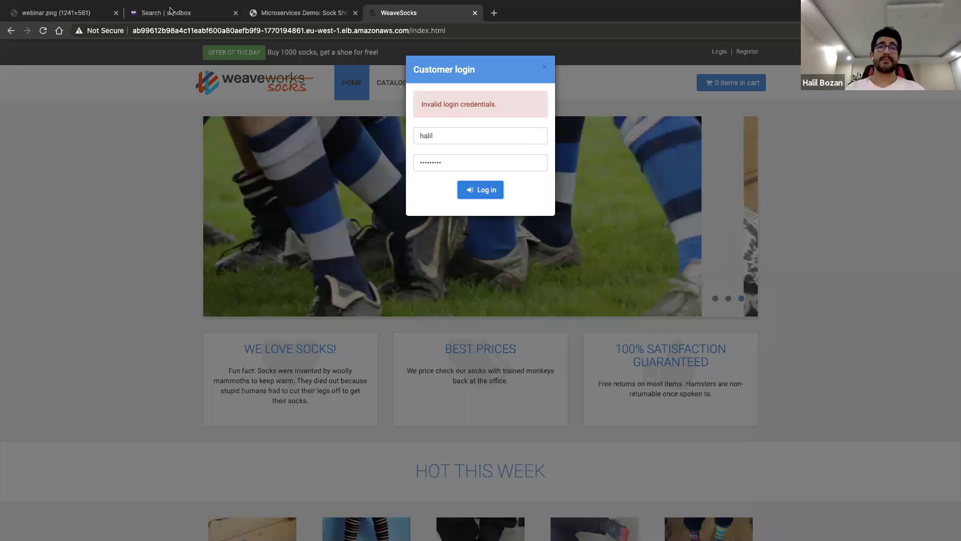
{"action": "key", "text": "ctrl+shift+Tab"}
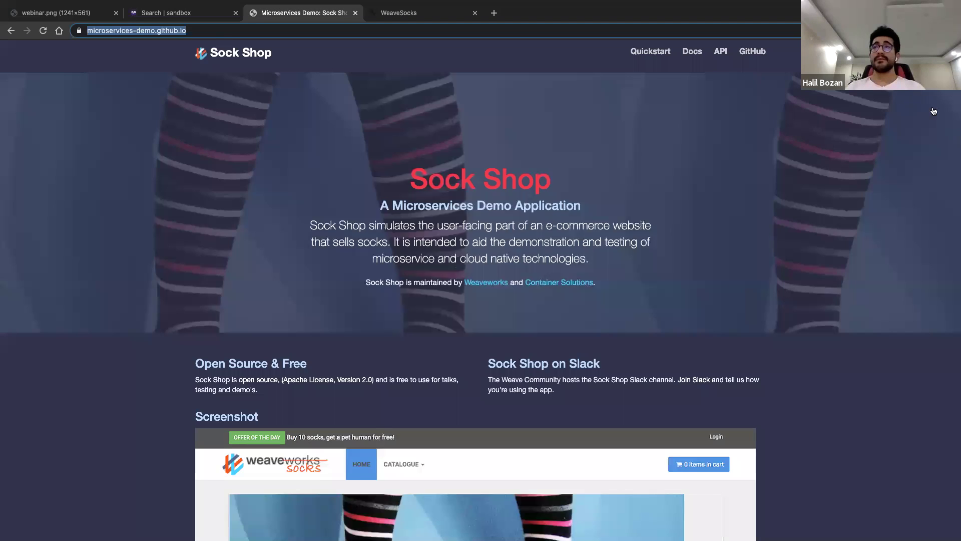
Back in Humio, show the unauthorized login gauge counting 11 and save it to the webinar dashboard
{"action": "key", "text": "ctrl+shift+Tab"}
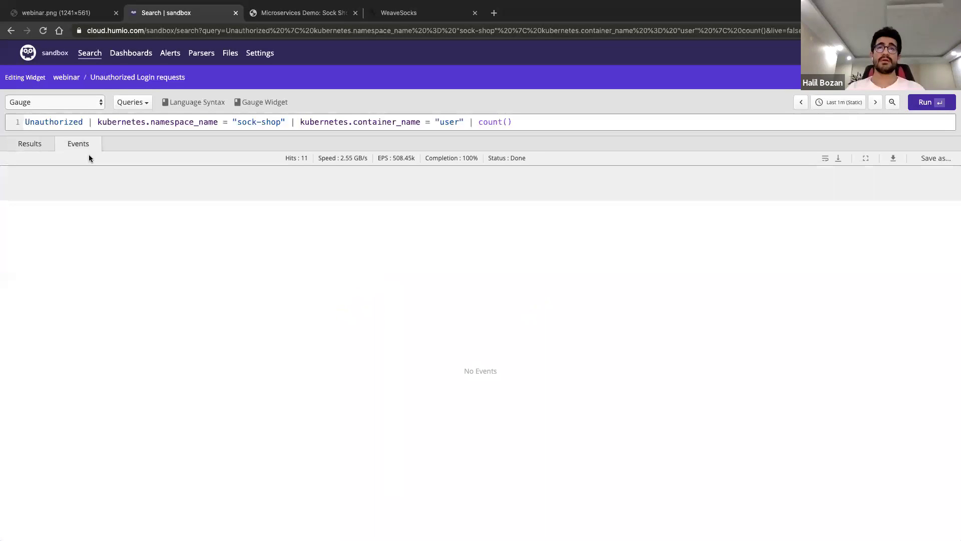
{"action": "left_click", "coordinate": [30, 145]}
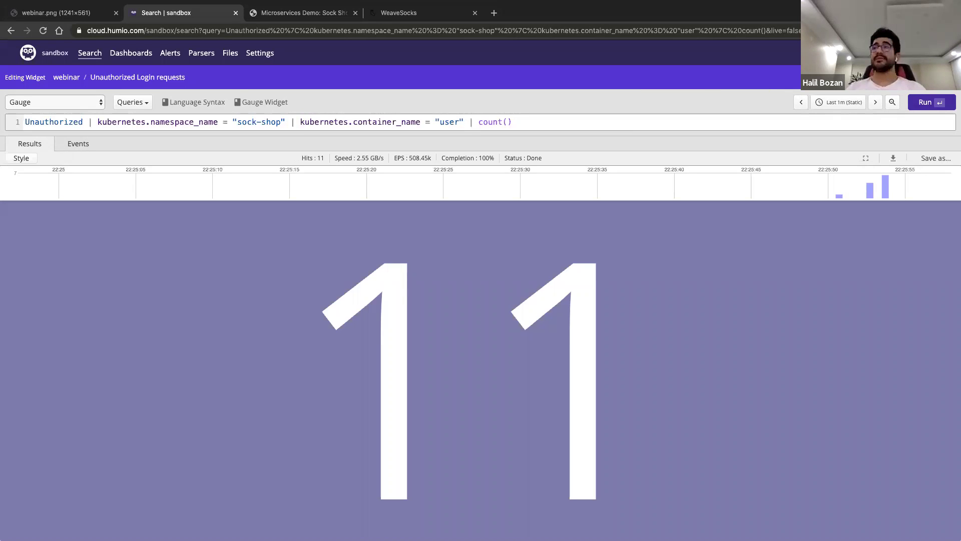
{"action": "key", "text": "ctrl+s"}
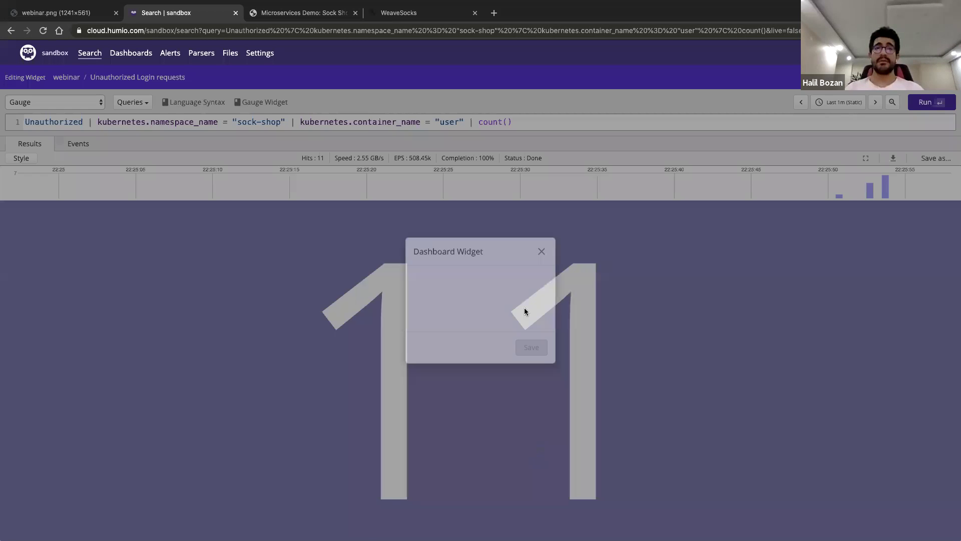
{"action": "left_click", "coordinate": [602, 454]}
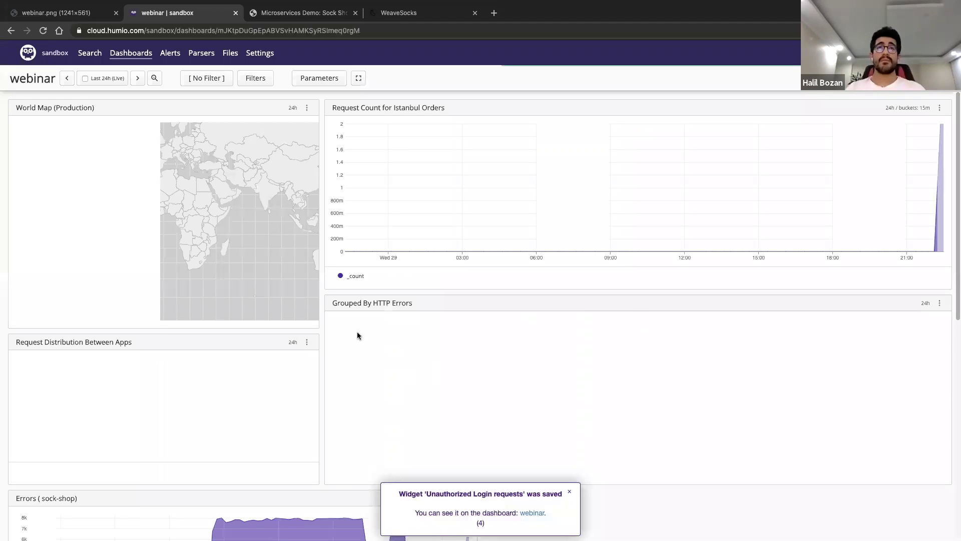
Open the HTTPErrors alert and review its #repo and load-test container query filters
{"action": "left_click", "coordinate": [169, 52]}
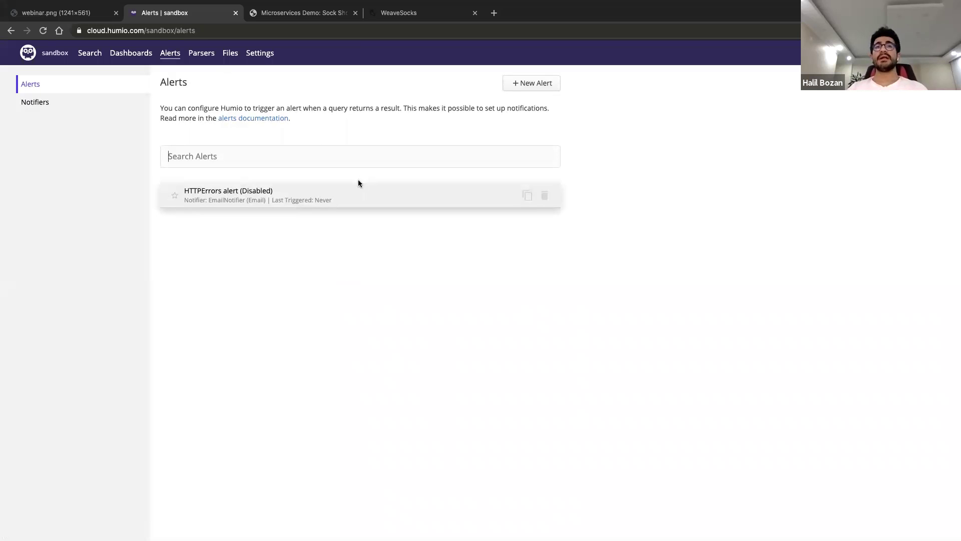
{"action": "left_click", "coordinate": [321, 197]}
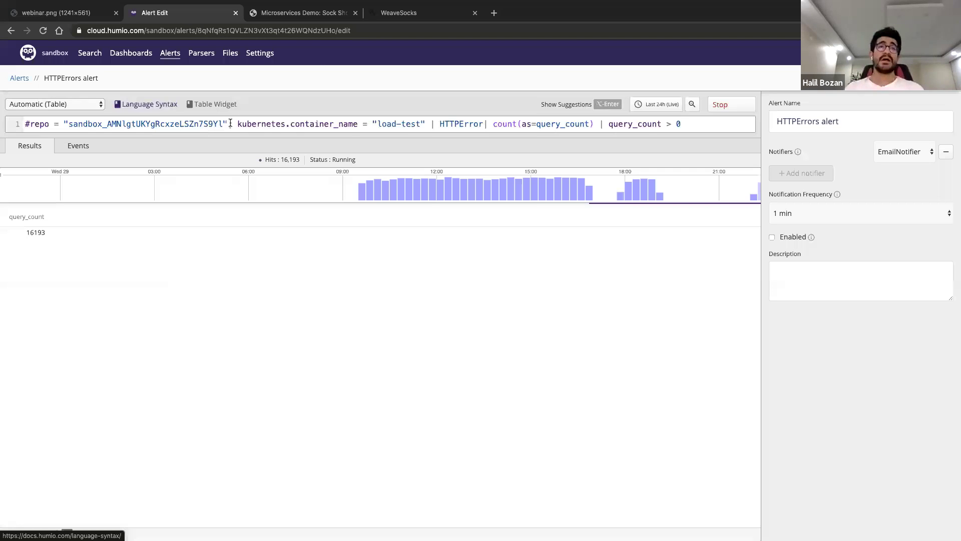
{"action": "left_click_drag", "start_coordinate": [231, 124], "coordinate": [18, 119]}
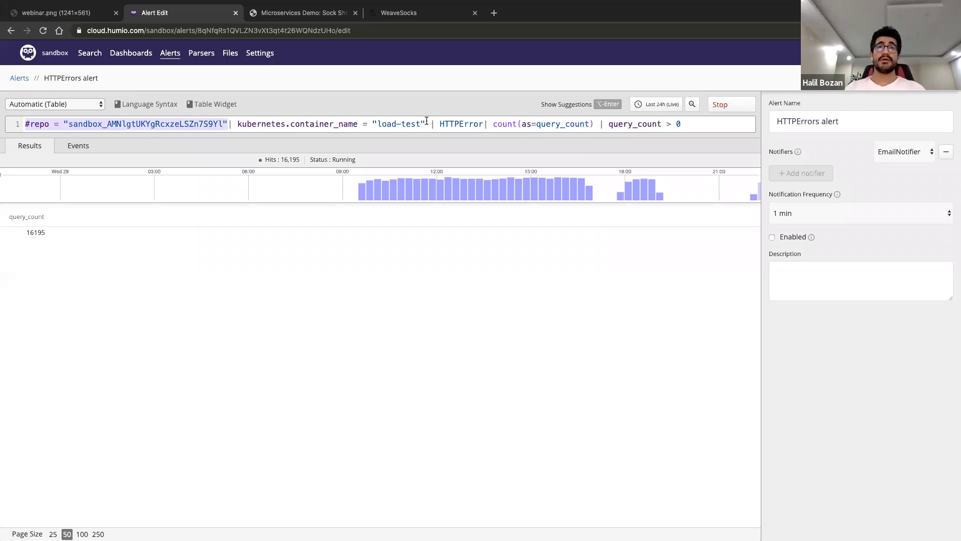
{"action": "mouse_move", "coordinate": [426, 123]}
{"action": "left_mouse_down"}
{"action": "mouse_move", "coordinate": [232, 123]}
{"action": "mouse_move", "coordinate": [425, 122]}
{"action": "left_mouse_up"}
{"action": "left_click", "coordinate": [233, 124]}
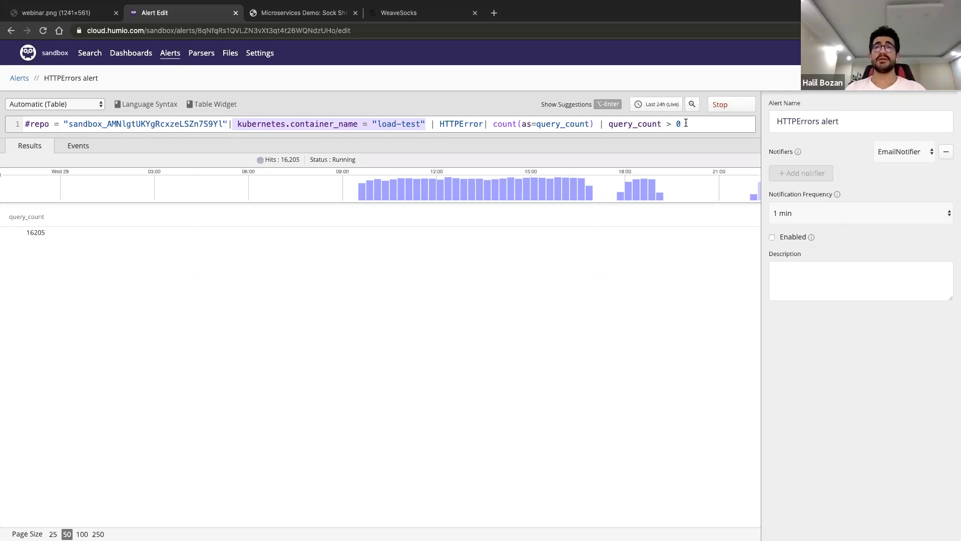
{"action": "left_click", "coordinate": [629, 259]}
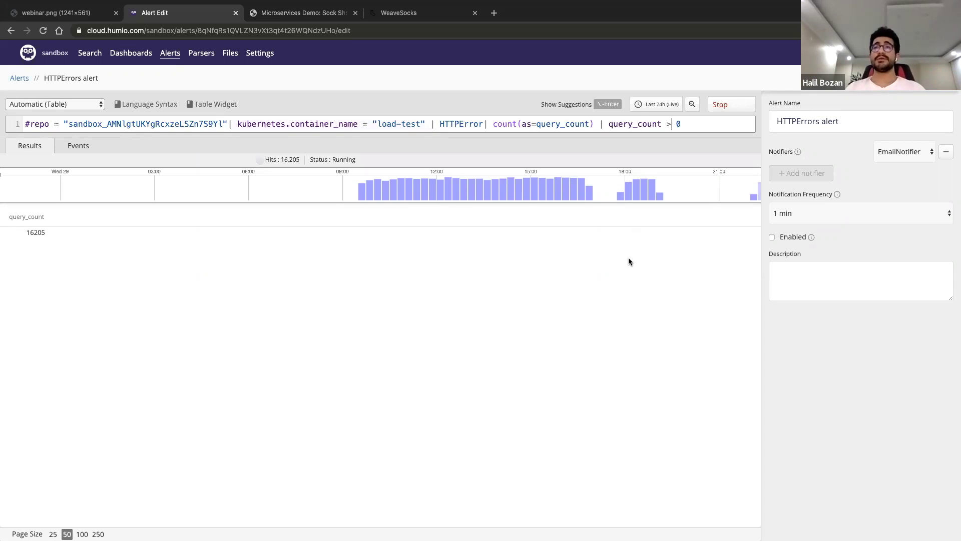
Change the condition to query_count = 0, rerun it, keep 1 min notification frequency, and return to Alerts
{"action": "key", "text": "BackSpace"}
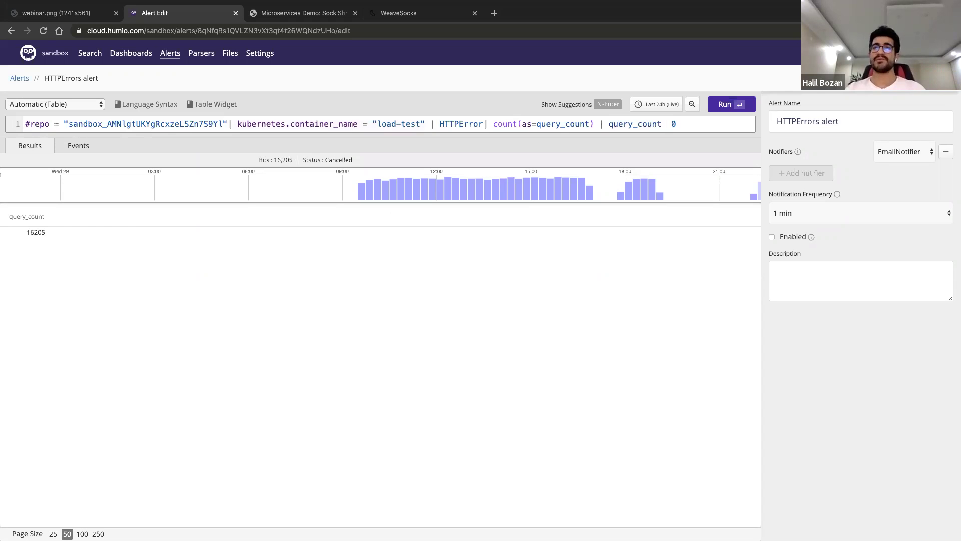
{"action": "type", "text": "="}
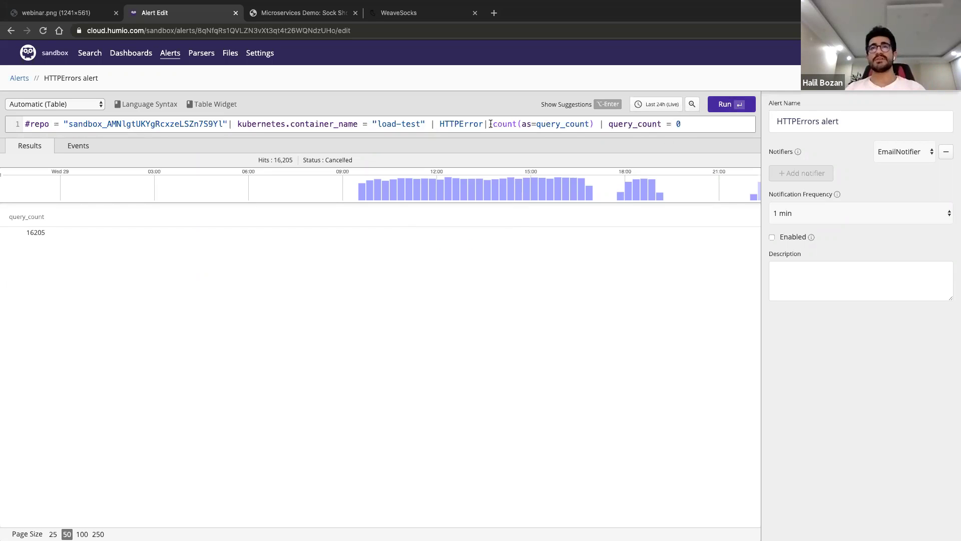
{"action": "left_click", "coordinate": [594, 124]}
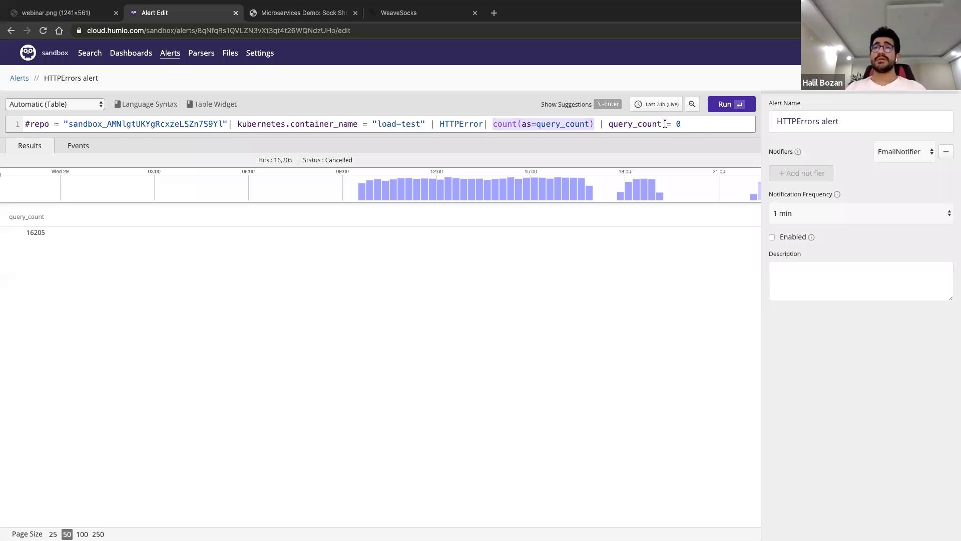
{"action": "left_click", "coordinate": [736, 105]}
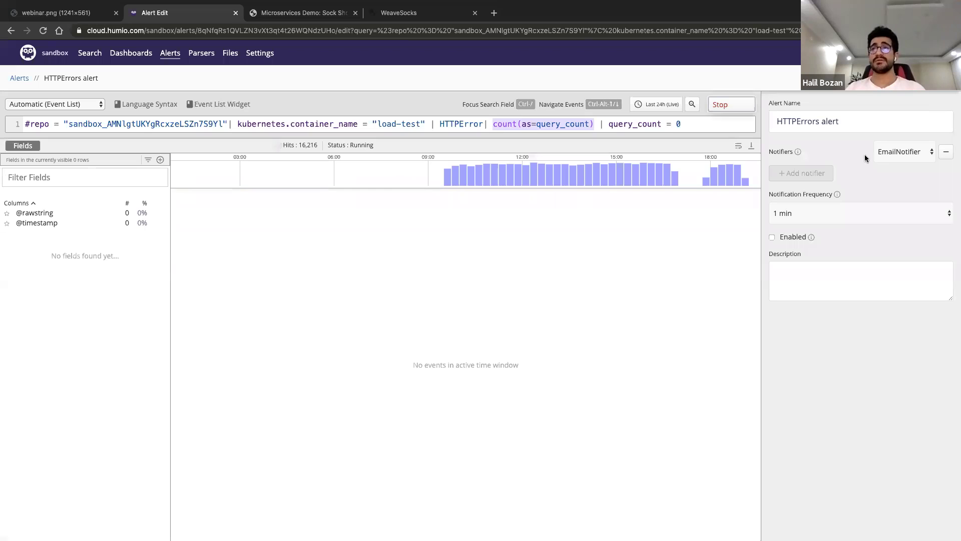
{"action": "left_click", "coordinate": [828, 212]}
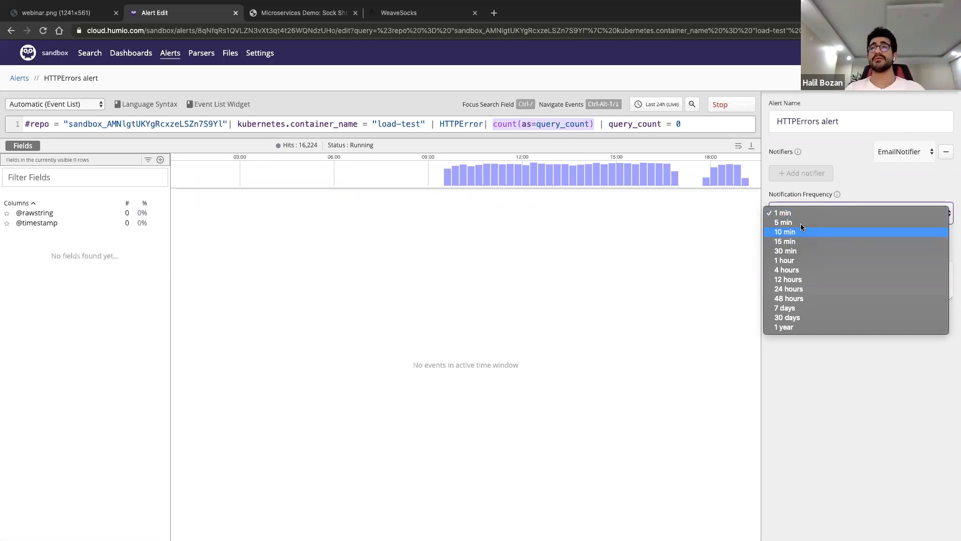
{"action": "left_click", "coordinate": [887, 174]}
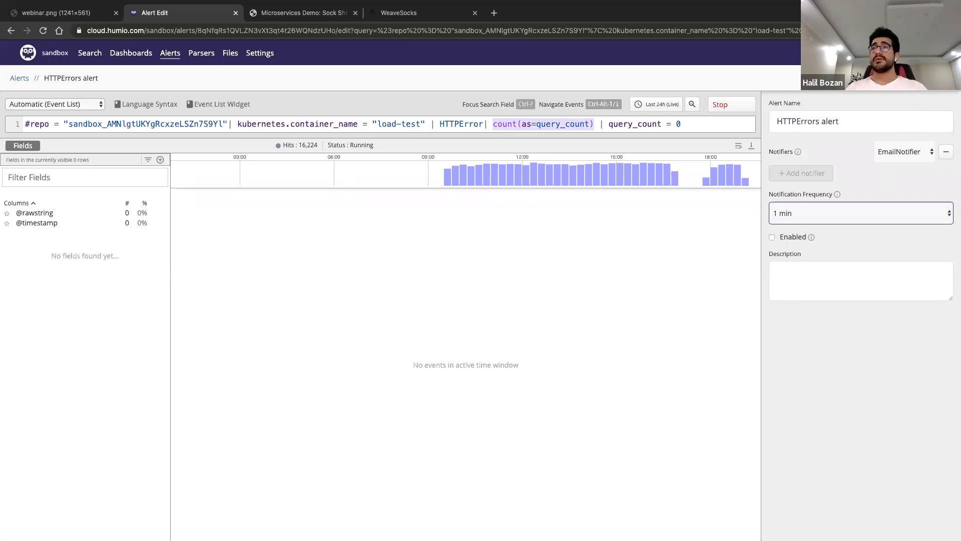
{"action": "left_click", "coordinate": [170, 54]}
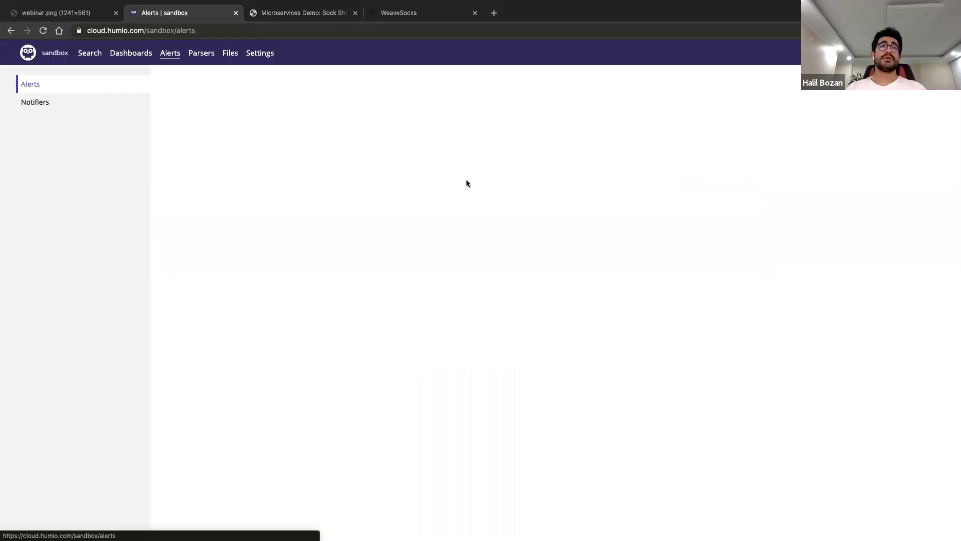
Keep EmailNotifier's notifier type as Email and save its changes
{"action": "left_click", "coordinate": [48, 103]}
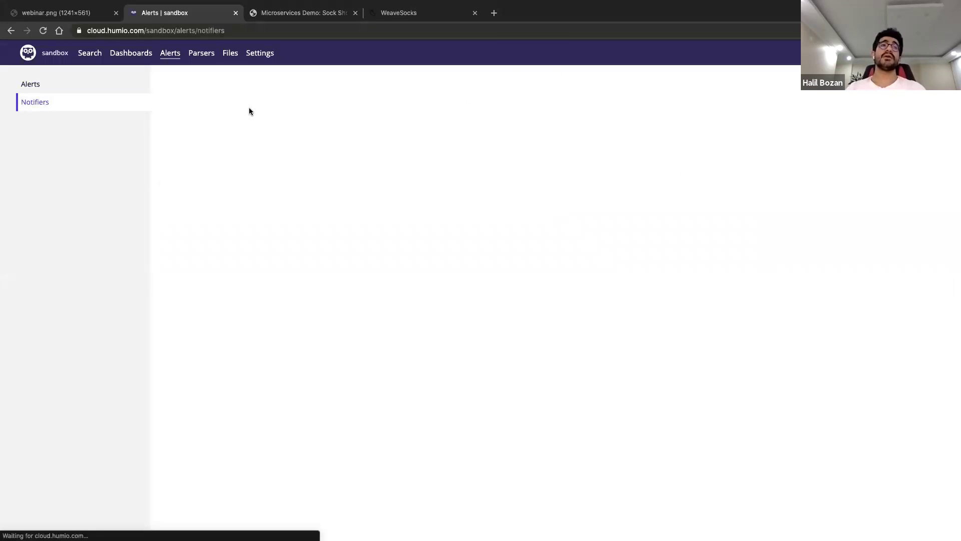
{"action": "left_click", "coordinate": [254, 154]}
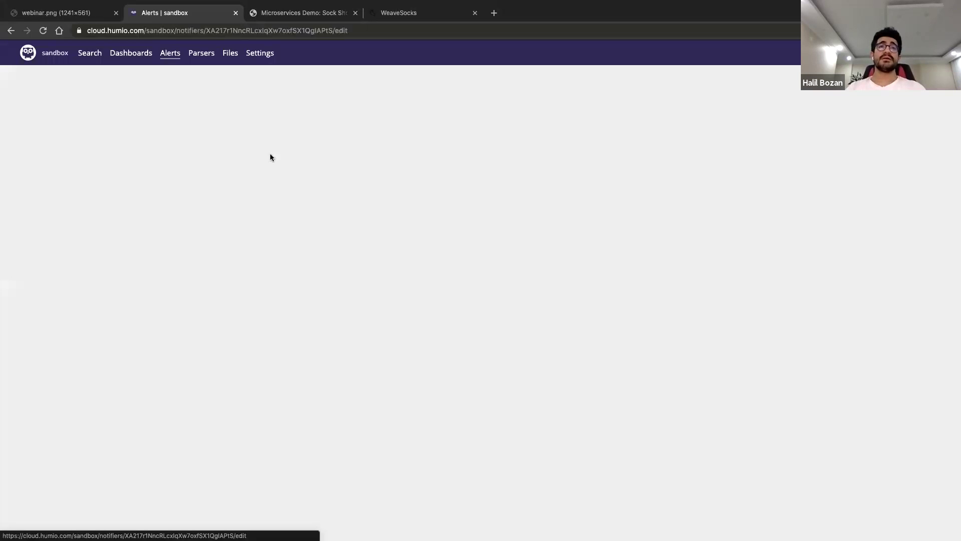
{"action": "left_click", "coordinate": [286, 156]}
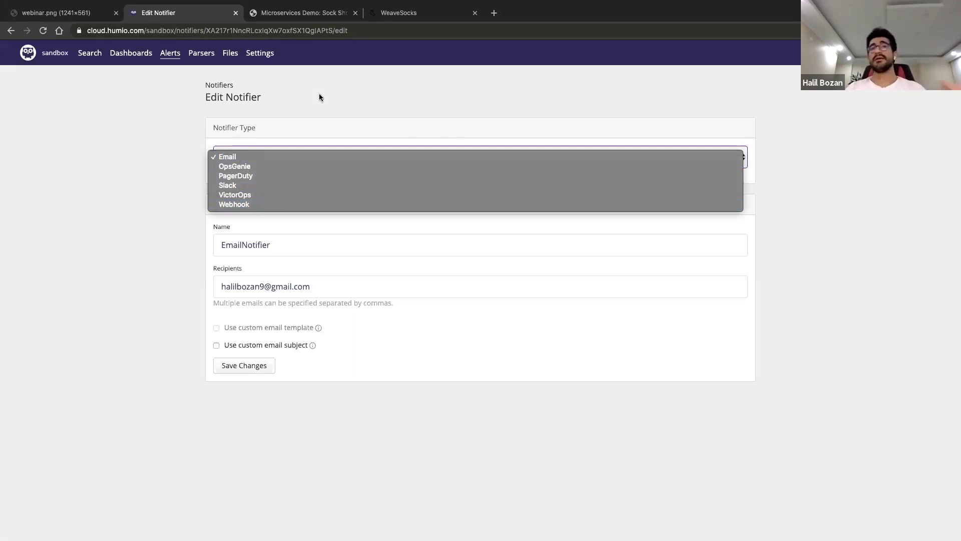
{"action": "left_click", "coordinate": [227, 157]}
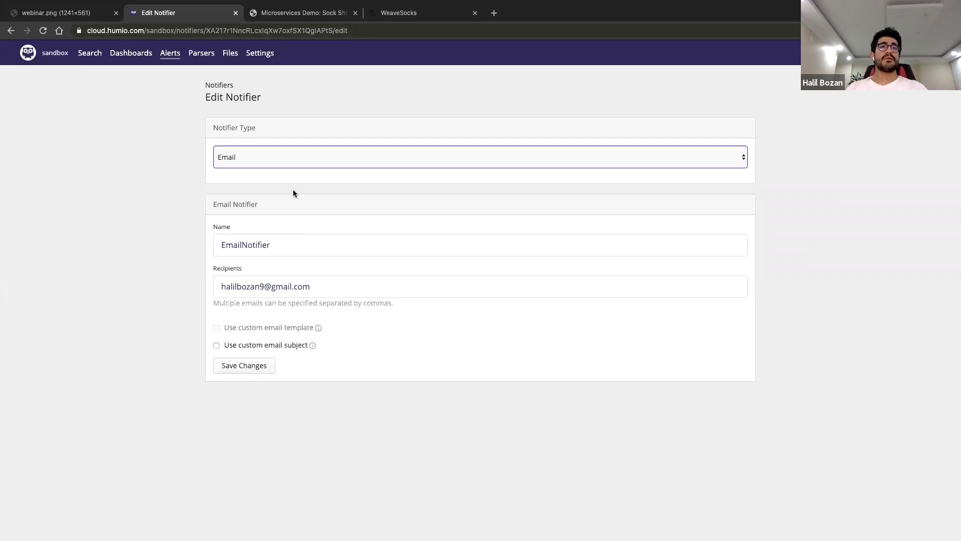
{"action": "left_click", "coordinate": [248, 366]}
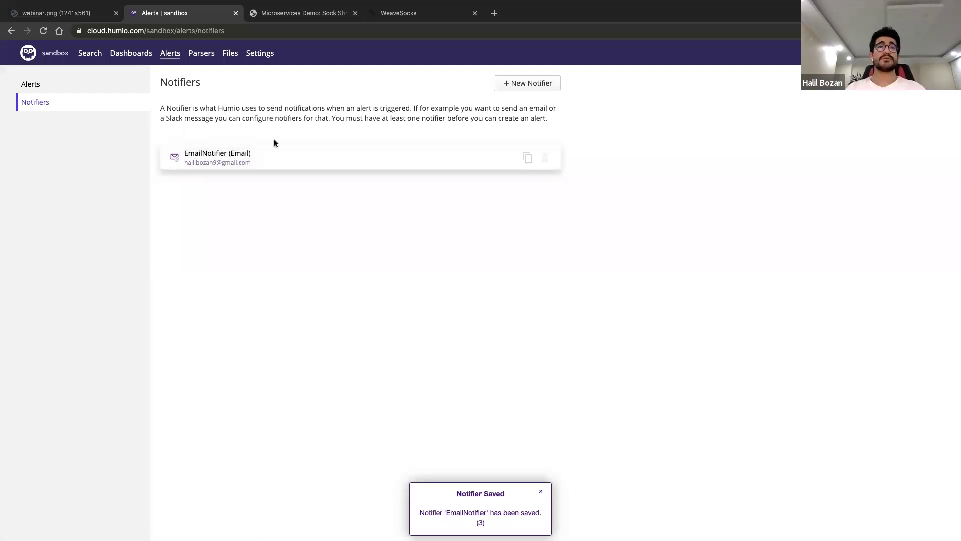
Reopen the EmailNotifier edit page from the Notifiers list and show its type choices
{"action": "left_click", "coordinate": [213, 157]}
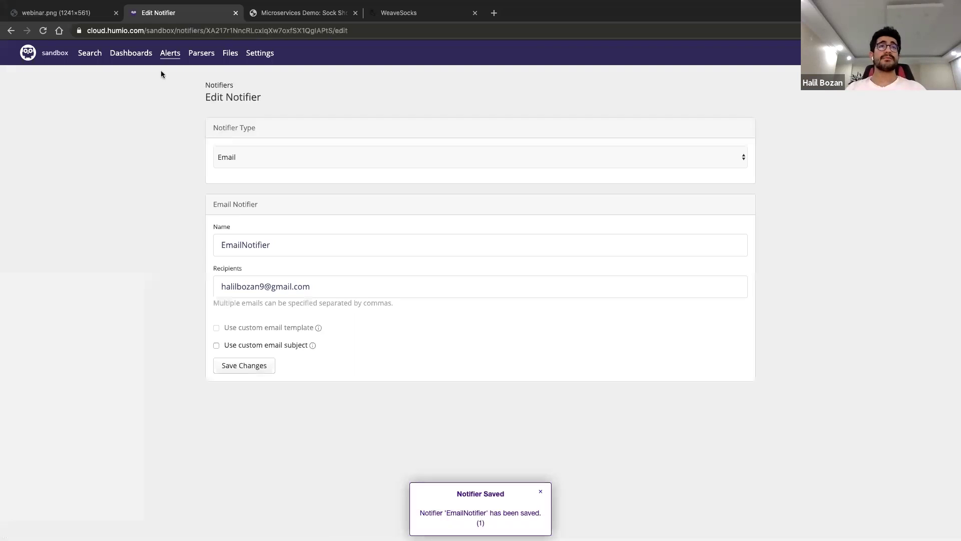
{"action": "left_click", "coordinate": [170, 53]}
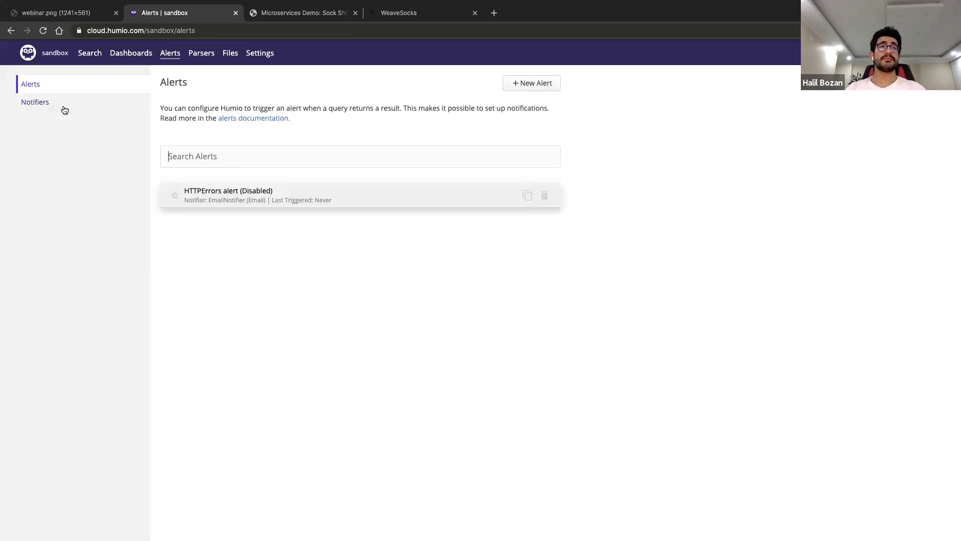
{"action": "left_click", "coordinate": [68, 105]}
{"action": "left_click", "coordinate": [276, 156]}
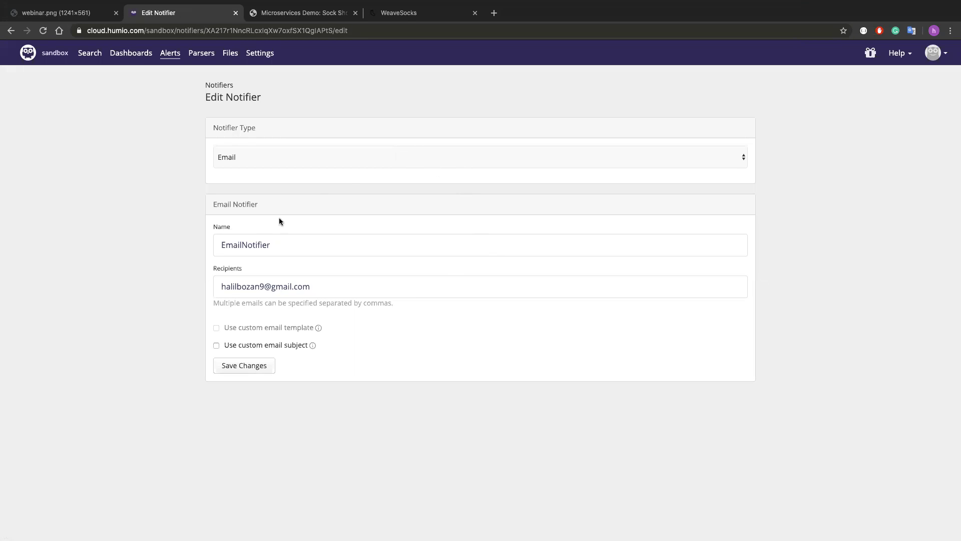
{"action": "left_click", "coordinate": [323, 157]}
Keep Email as EmailNotifier's type, point out the Notifiers / Edit Notifier heading, and return to Alerts
{"action": "left_click", "coordinate": [332, 118]}
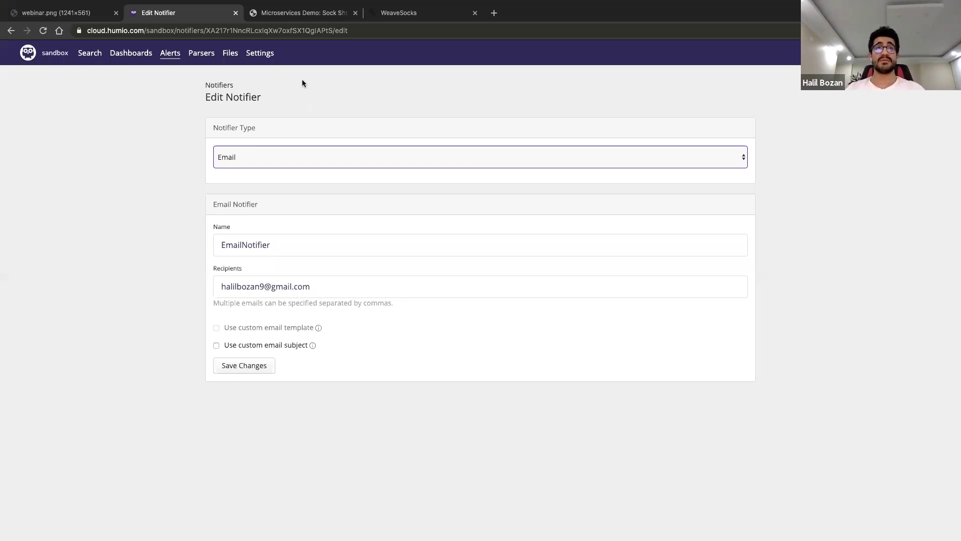
{"action": "left_click_drag", "start_coordinate": [291, 100], "coordinate": [181, 88]}
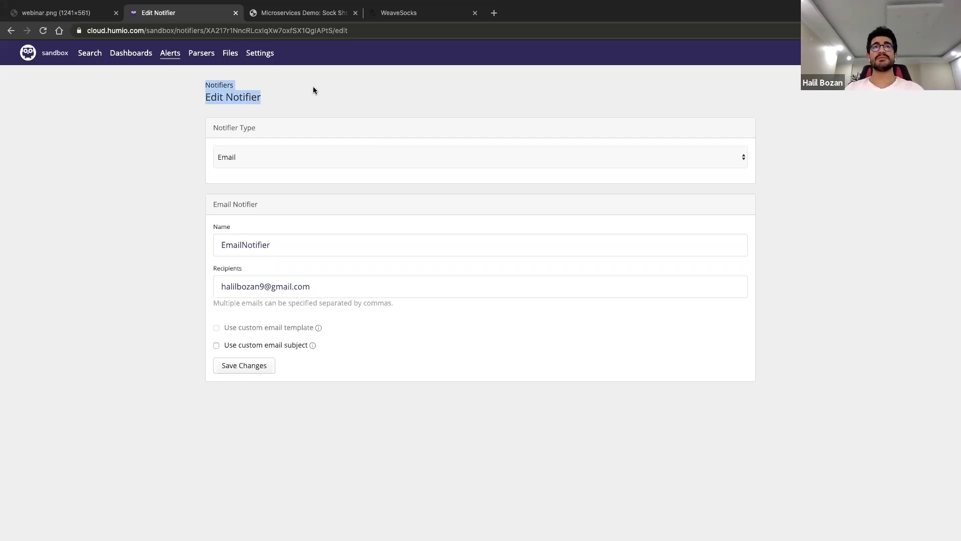
{"action": "left_click", "coordinate": [340, 95]}
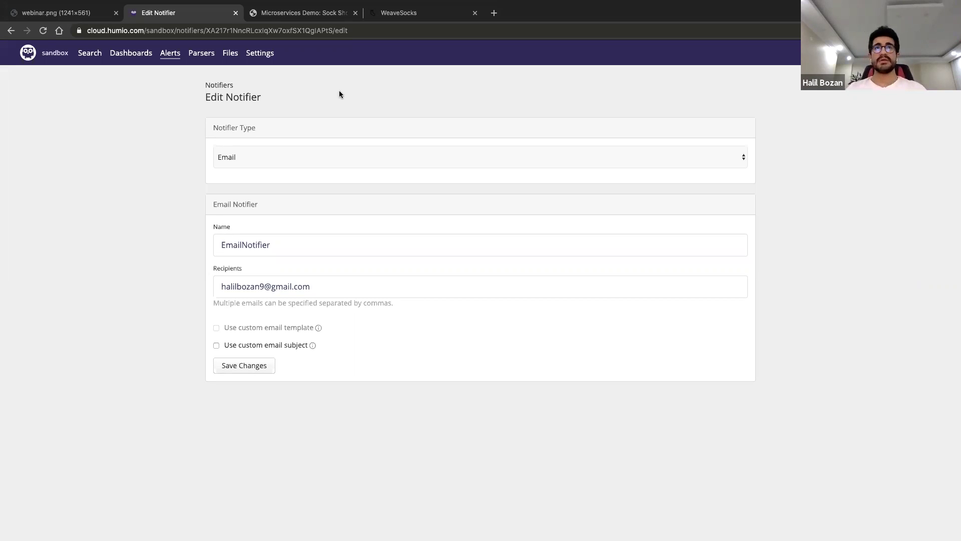
{"action": "left_click_drag", "start_coordinate": [278, 102], "coordinate": [188, 86]}
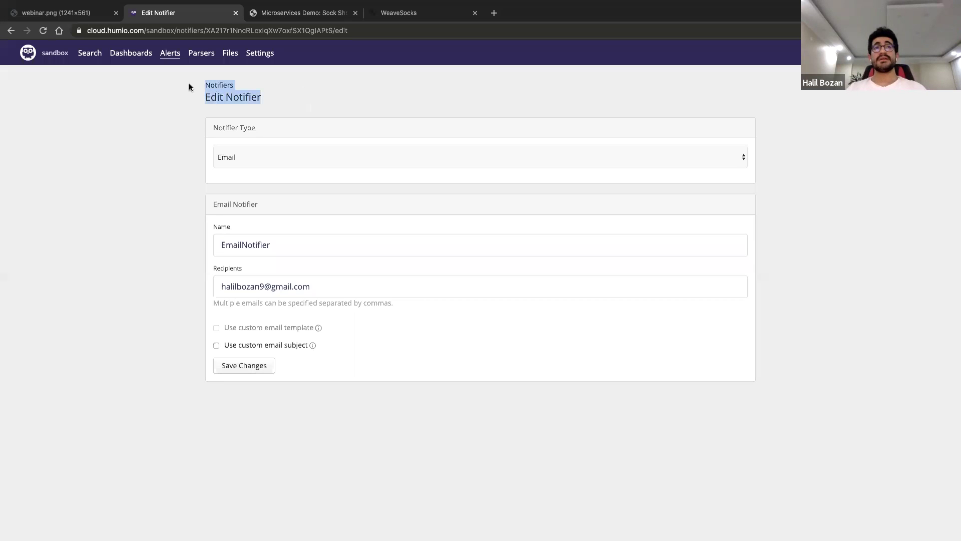
{"action": "left_click", "coordinate": [294, 95]}
{"action": "left_click_drag", "start_coordinate": [293, 103], "coordinate": [191, 86]}
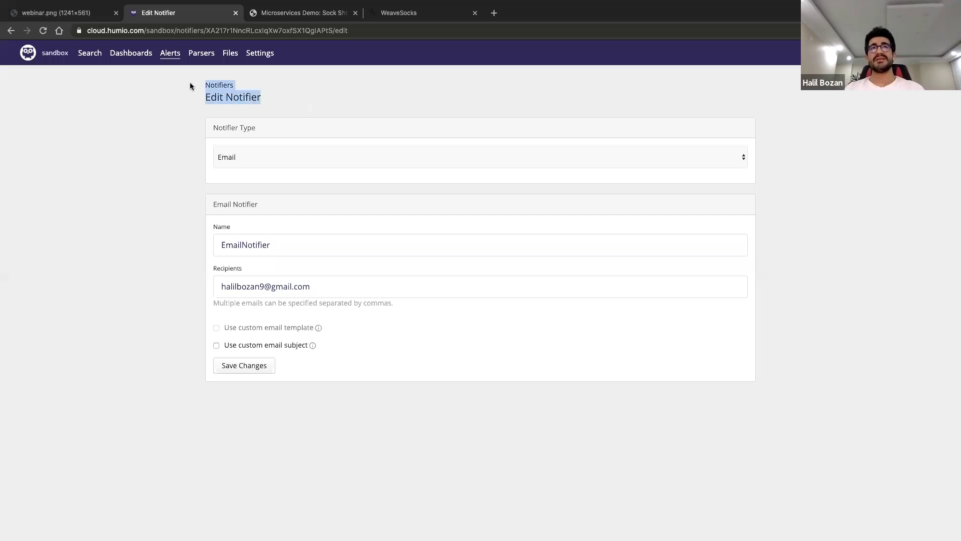
{"action": "left_click", "coordinate": [287, 95]}
{"action": "left_click_drag", "start_coordinate": [290, 102], "coordinate": [194, 88]}
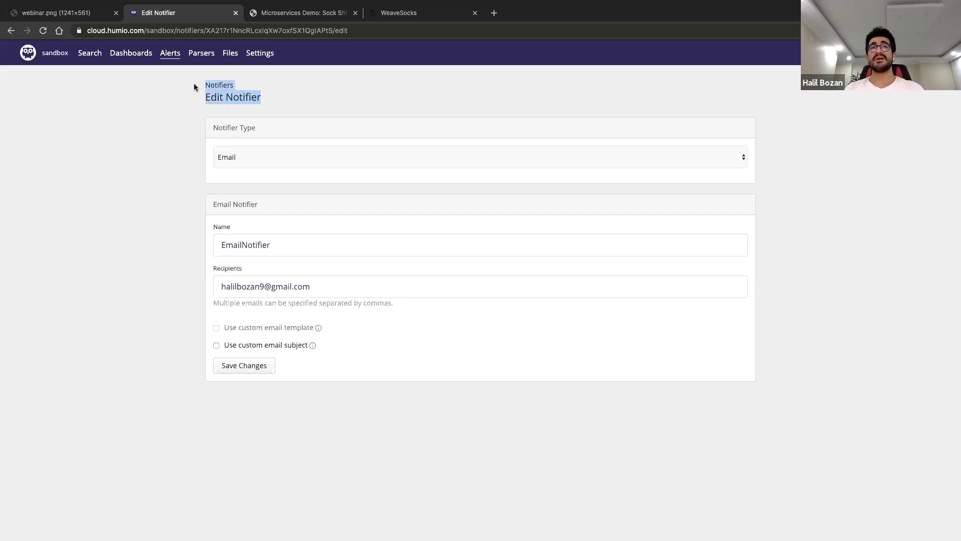
{"action": "left_click", "coordinate": [287, 96]}
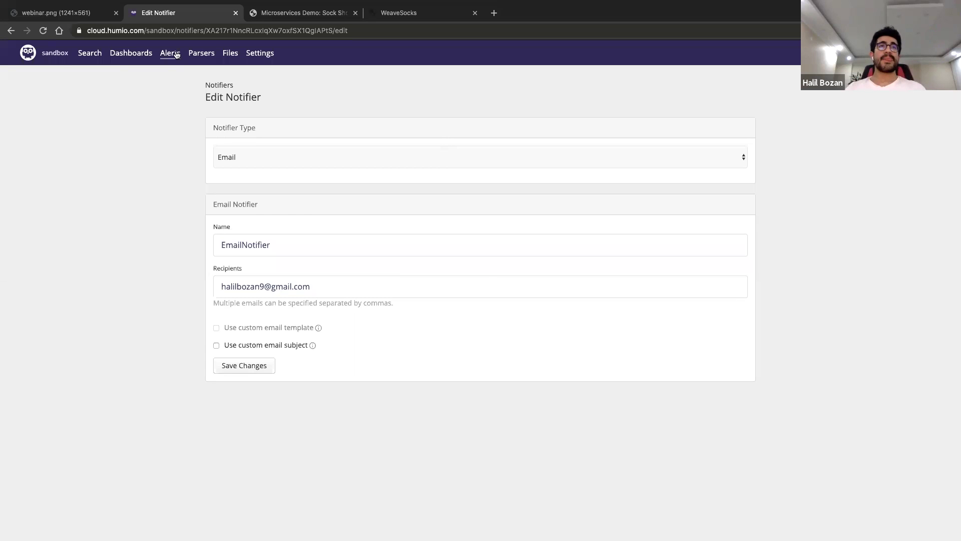
{"action": "left_click", "coordinate": [171, 53]}
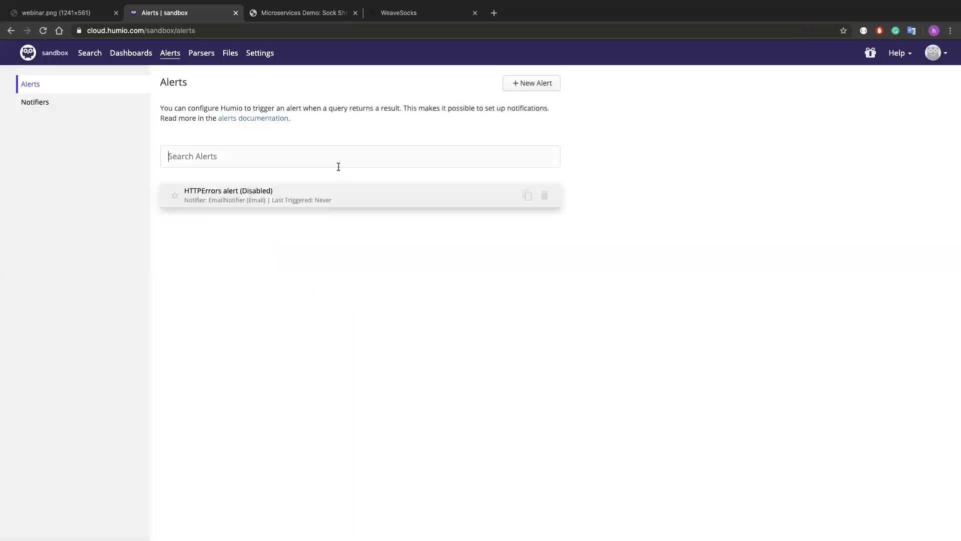
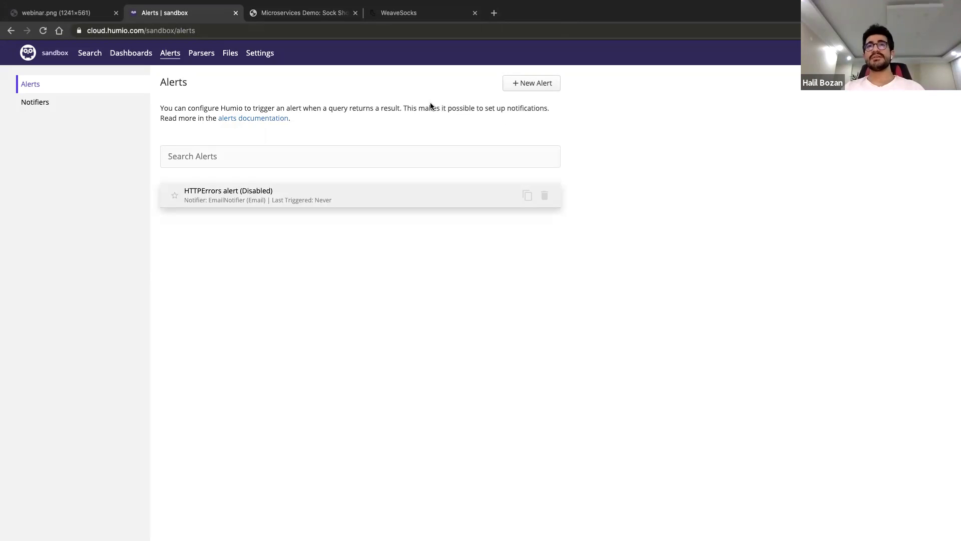
Sign back in to Humio Cloud with Google and open the HTTPErrors alert's edit page
{"action": "triple_click", "coordinate": [173, 112]}
{"action": "left_click", "coordinate": [279, 108]}
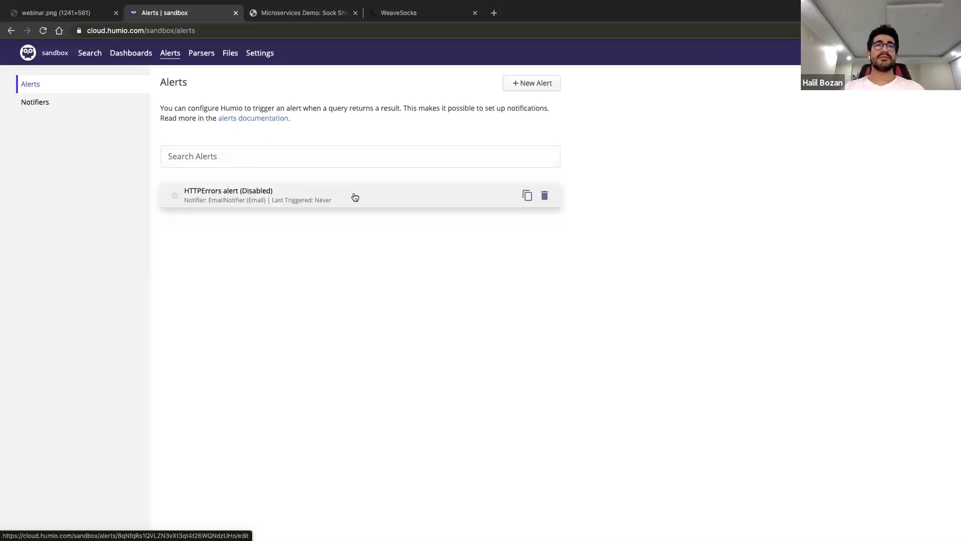
{"action": "left_click", "coordinate": [298, 199]}
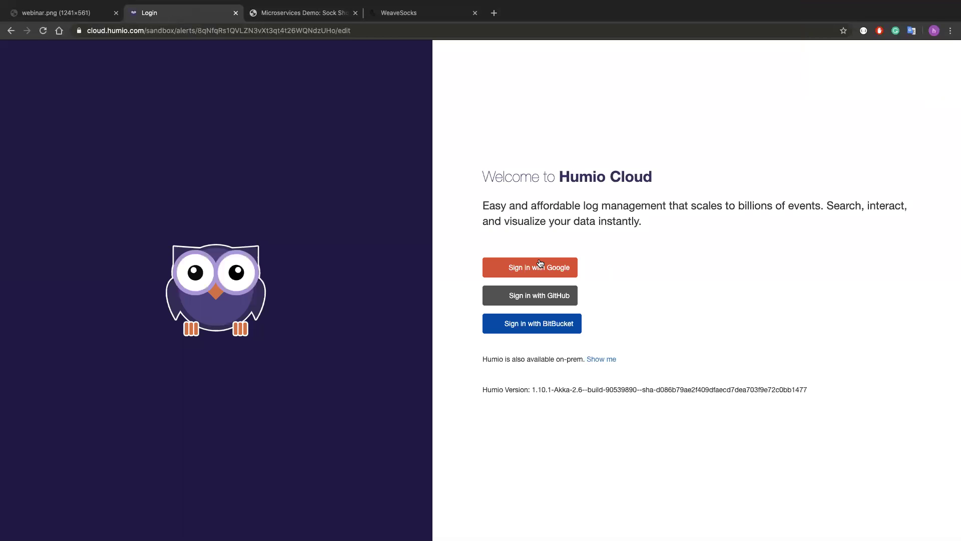
{"action": "left_click", "coordinate": [540, 263]}
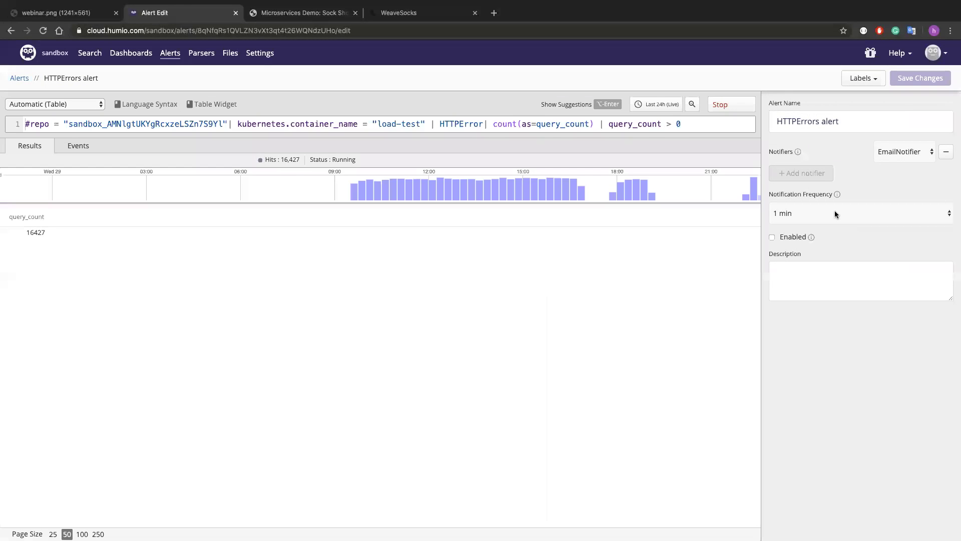
Turn on the HTTPErrors alert with a 1 min notification frequency
{"action": "left_click", "coordinate": [835, 214]}
{"action": "left_click", "coordinate": [850, 213]}
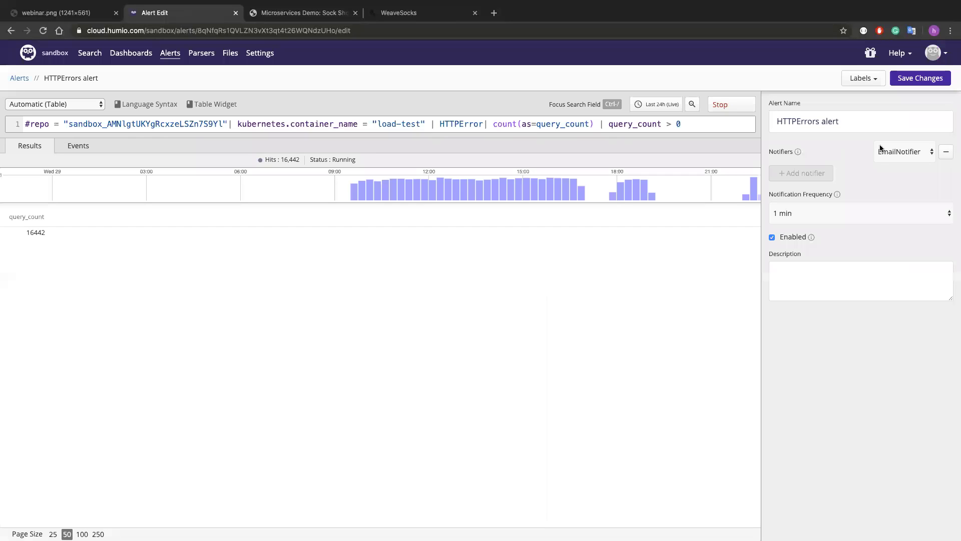
{"action": "left_click", "coordinate": [921, 80]}
{"action": "mouse_move", "coordinate": [110, 5]}
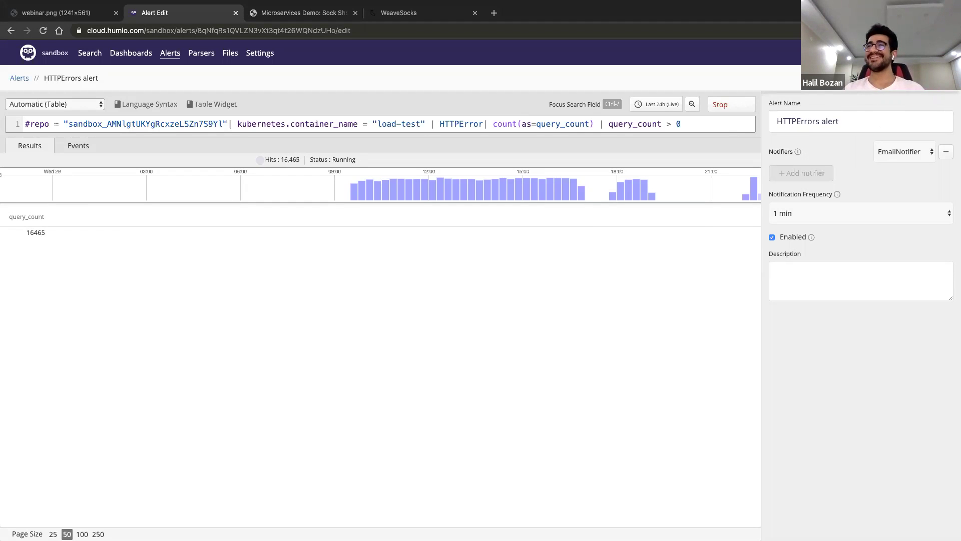
Keep EmailNotifier as the notifier, save the alert, and open a new browser tab
{"action": "left_click", "coordinate": [902, 145]}
{"action": "left_click", "coordinate": [901, 150]}
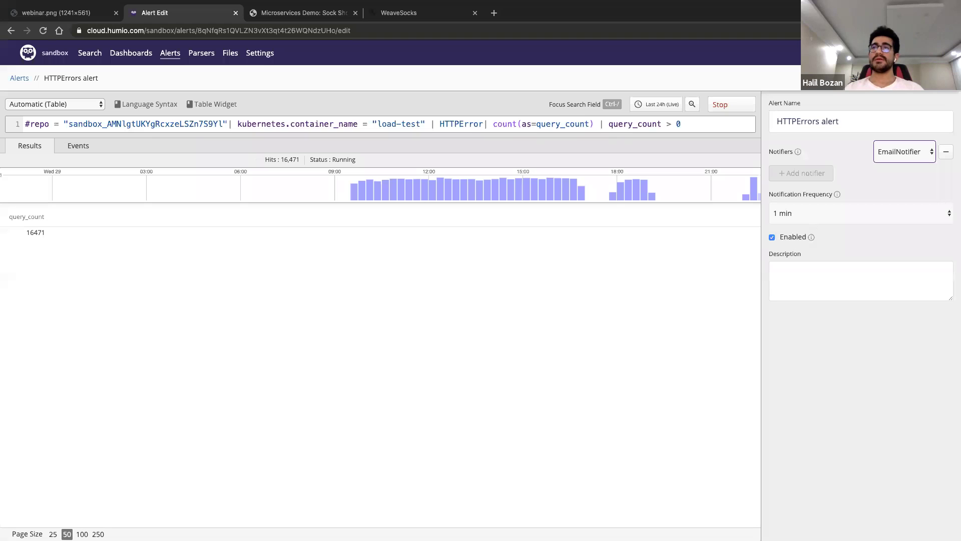
{"action": "left_click", "coordinate": [931, 77]}
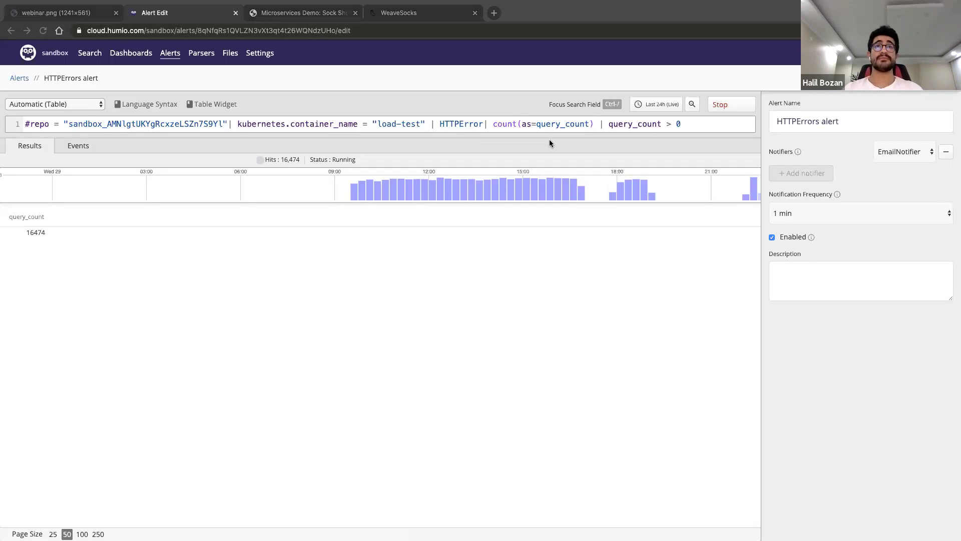
{"action": "left_click", "coordinate": [494, 13]}
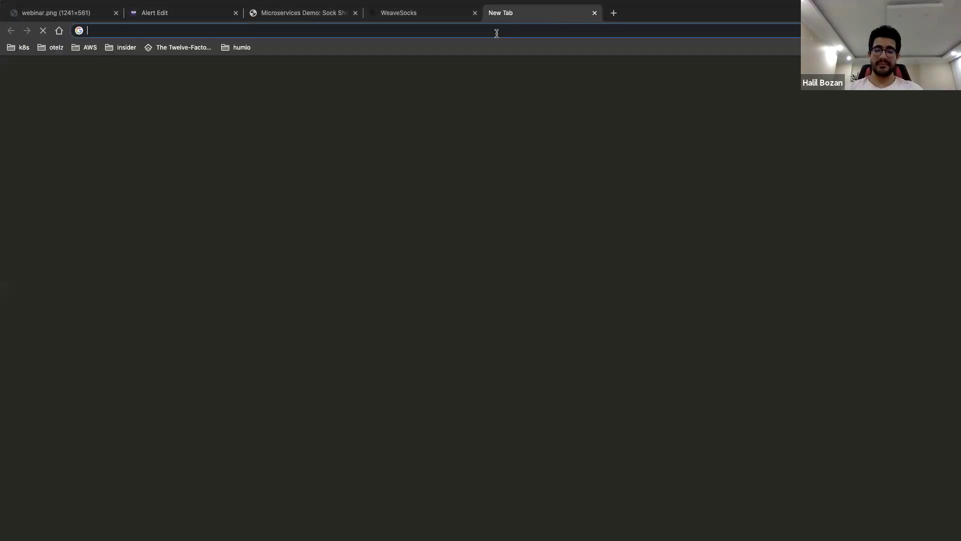
Go to Gmail from the new browser tab
{"action": "type", "text": "h"}
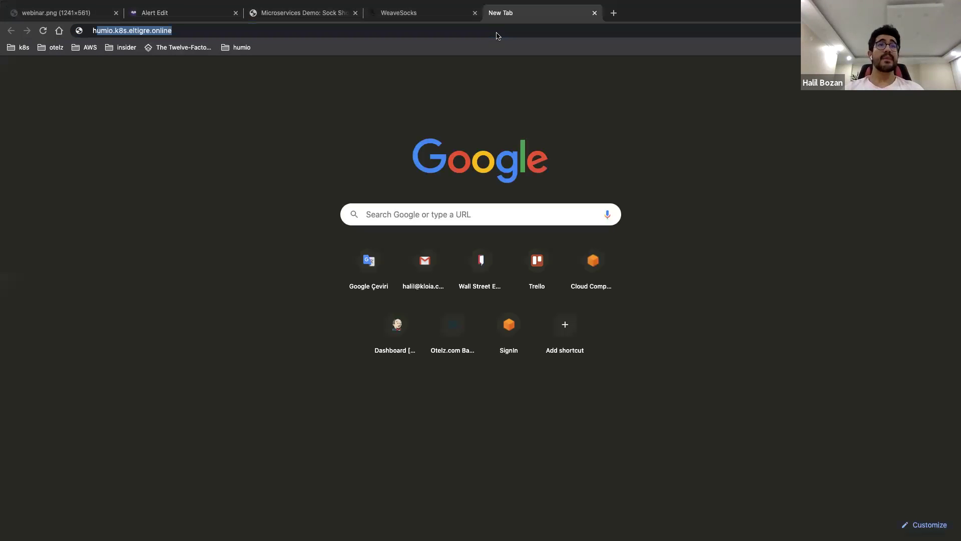
{"action": "type", "text": "ali"}
{"action": "key", "text": "BackSpace"}
{"action": "key", "text": "BackSpace"}
{"action": "key", "text": "BackSpace"}
{"action": "key", "text": "BackSpace"}
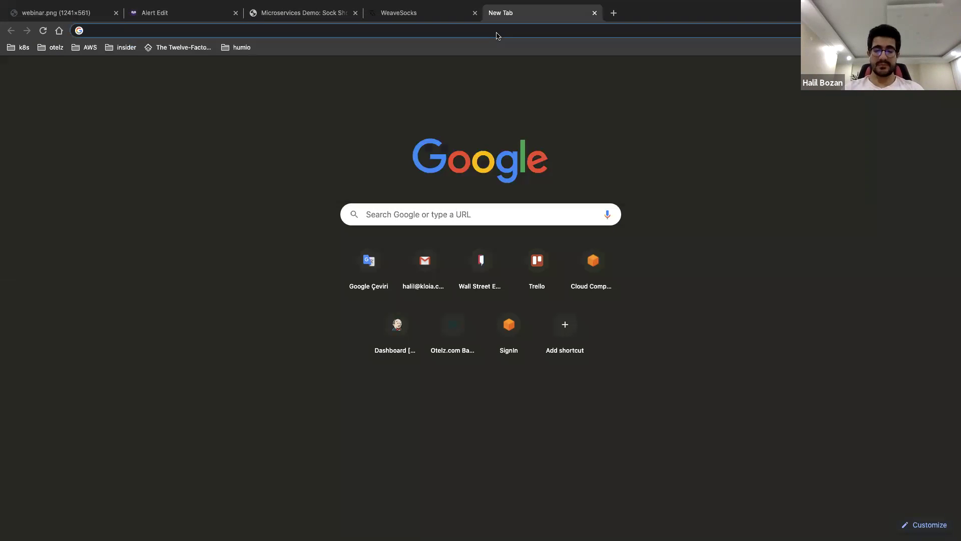
{"action": "type", "text": "gmail"}
{"action": "key", "text": "Return"}
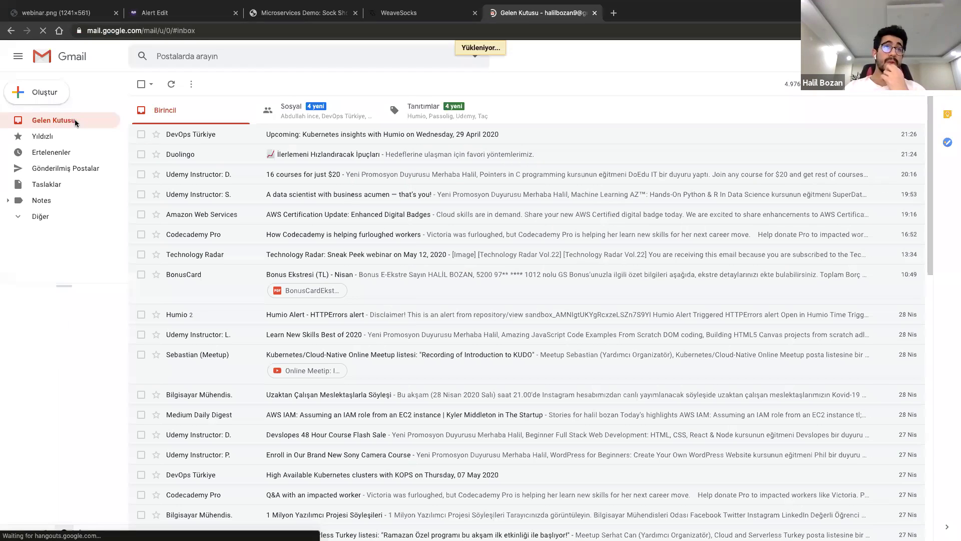
Show the inbox's Tanıtımlar category holding the new Humio alert email
{"action": "left_click", "coordinate": [59, 138]}
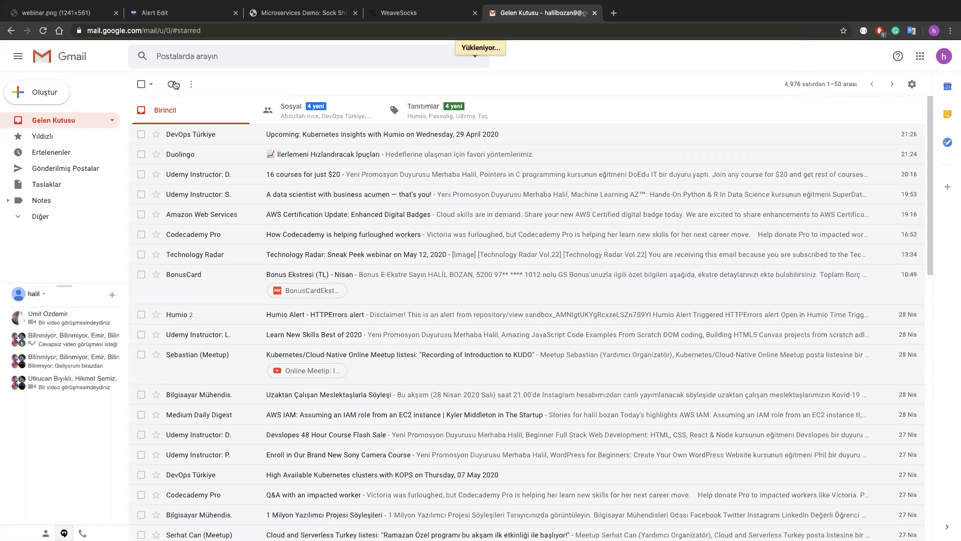
{"action": "left_click", "coordinate": [175, 85]}
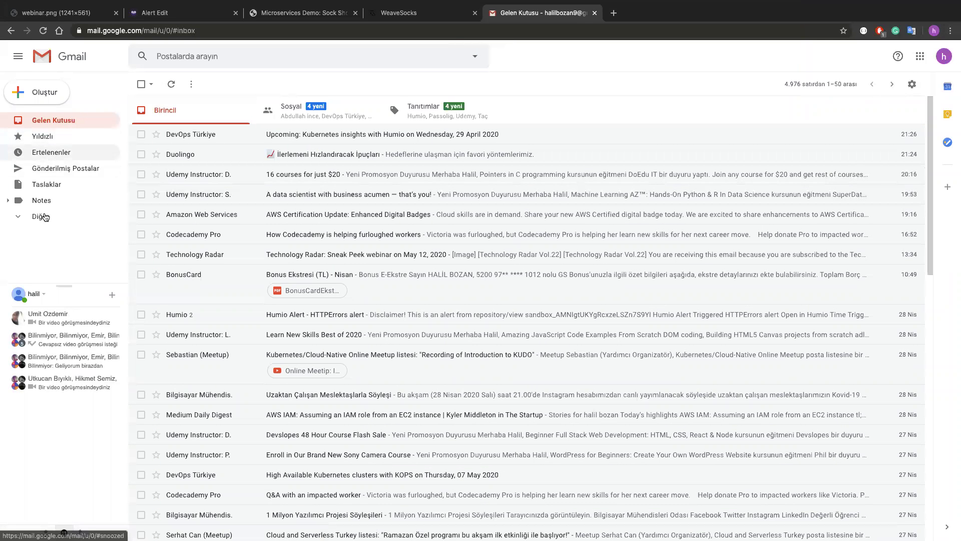
{"action": "left_click", "coordinate": [455, 118]}
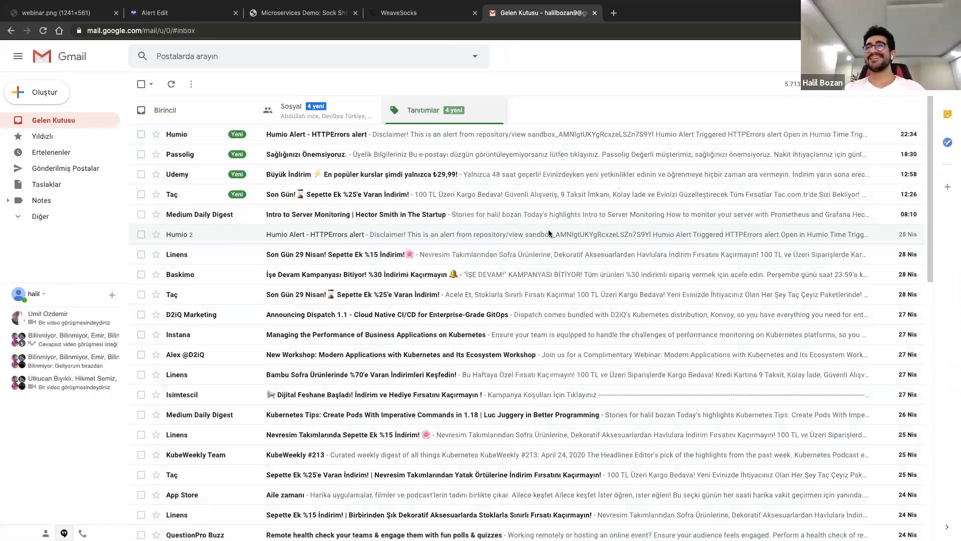
Read the 'Humio Alert - HTTPErrors' email and follow 'Open in Humio' to its query results
{"action": "left_click", "coordinate": [441, 231]}
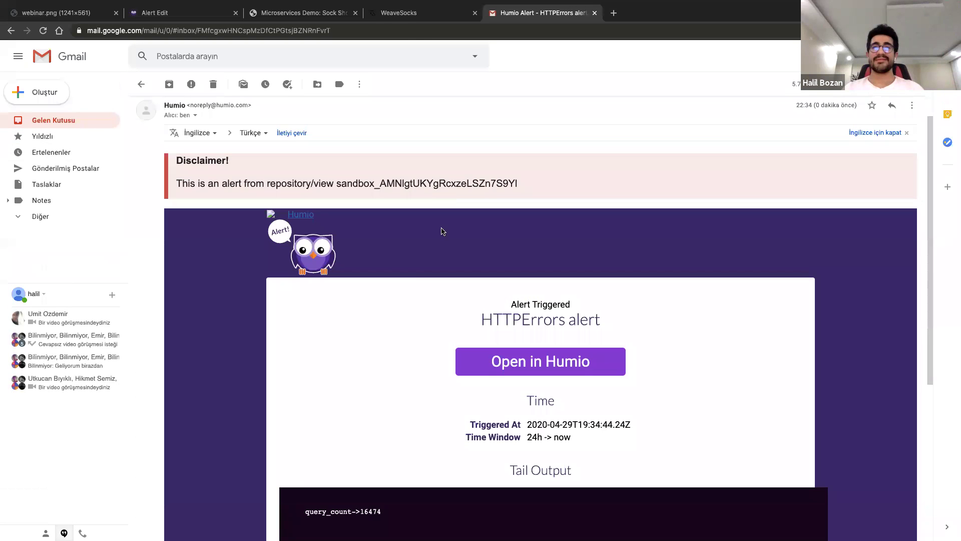
{"action": "scroll", "coordinate": [441, 231], "scroll_direction": "down", "scroll_amount": 3}
{"action": "scroll", "coordinate": [441, 231], "scroll_direction": "down", "scroll_amount": 1}
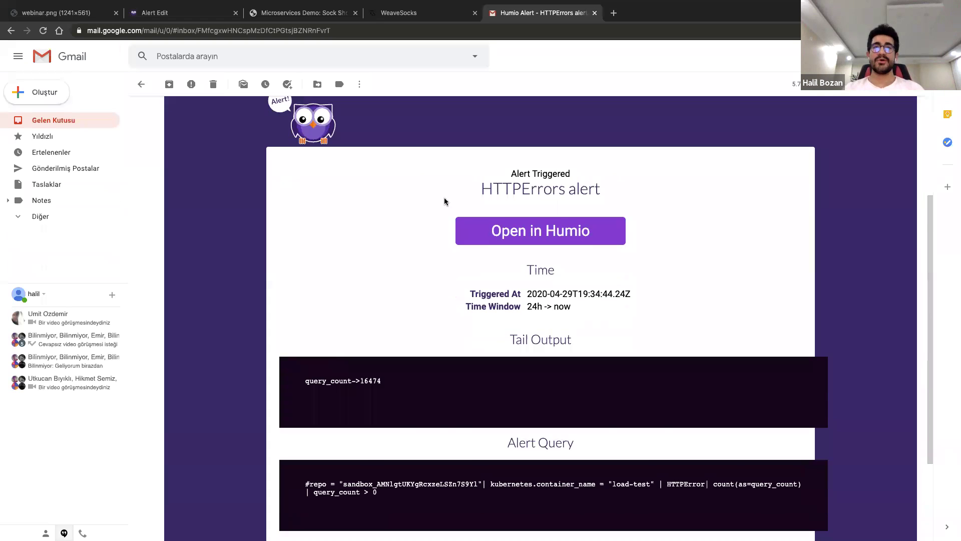
{"action": "scroll", "coordinate": [600, 370], "scroll_direction": "down", "scroll_amount": 2}
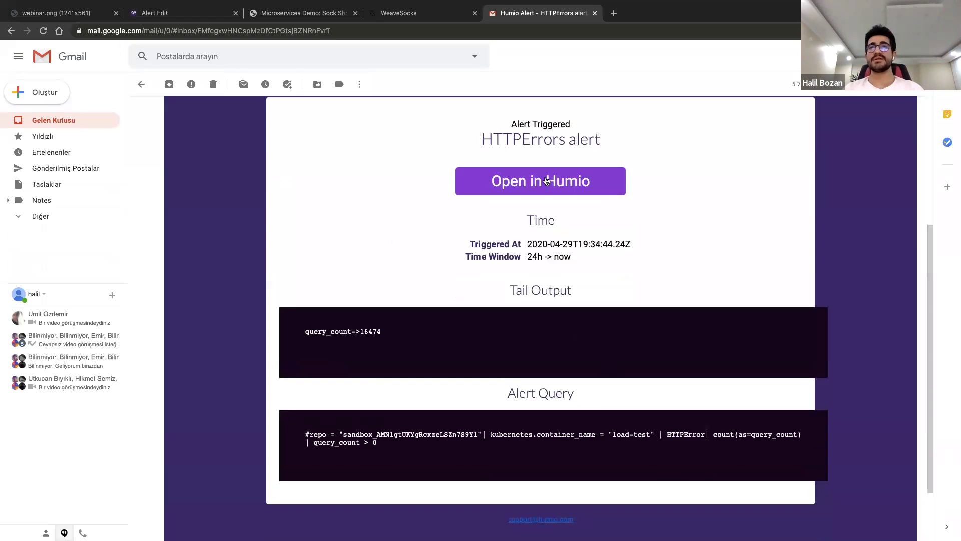
{"action": "left_click", "coordinate": [521, 181]}
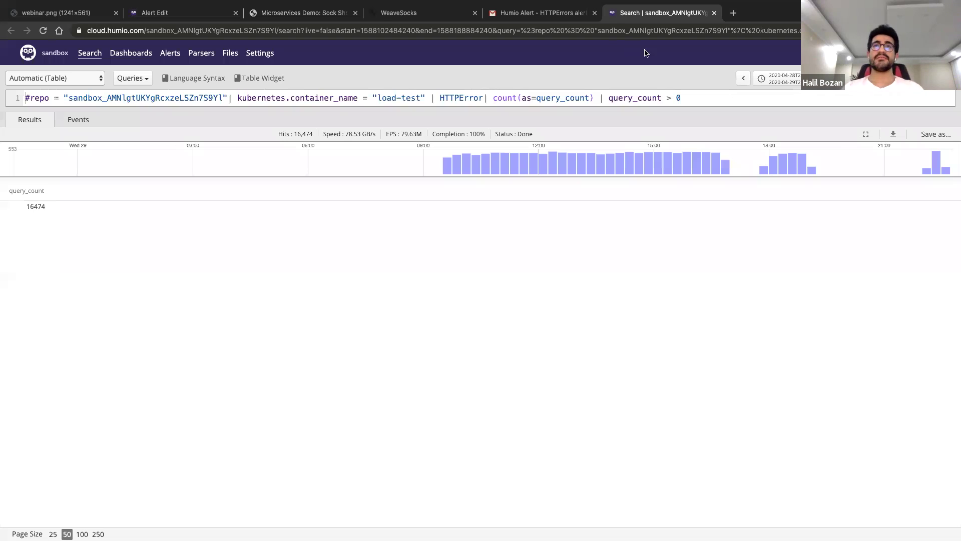
Go to Alerts > Notifiers and open EmailNotifier for editing
{"action": "left_click", "coordinate": [170, 52]}
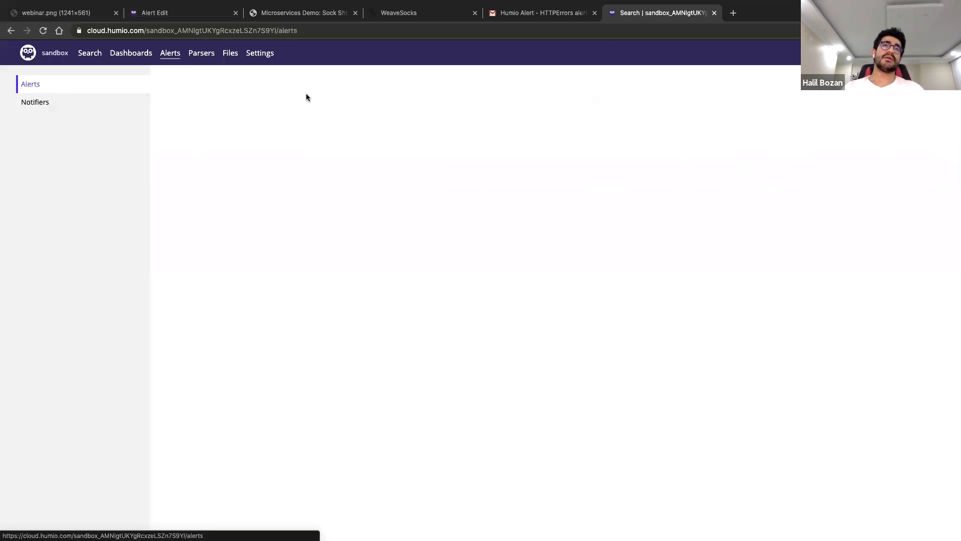
{"action": "left_click", "coordinate": [43, 102]}
{"action": "left_click", "coordinate": [249, 155]}
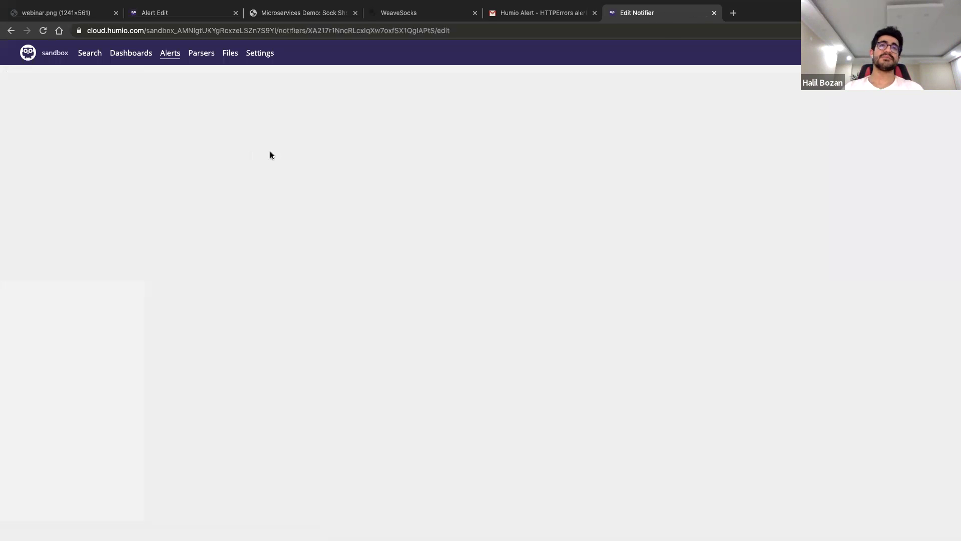
Browse the Notifier Type options, leaving Email selected, then close the notifier tab
{"action": "left_click", "coordinate": [291, 164]}
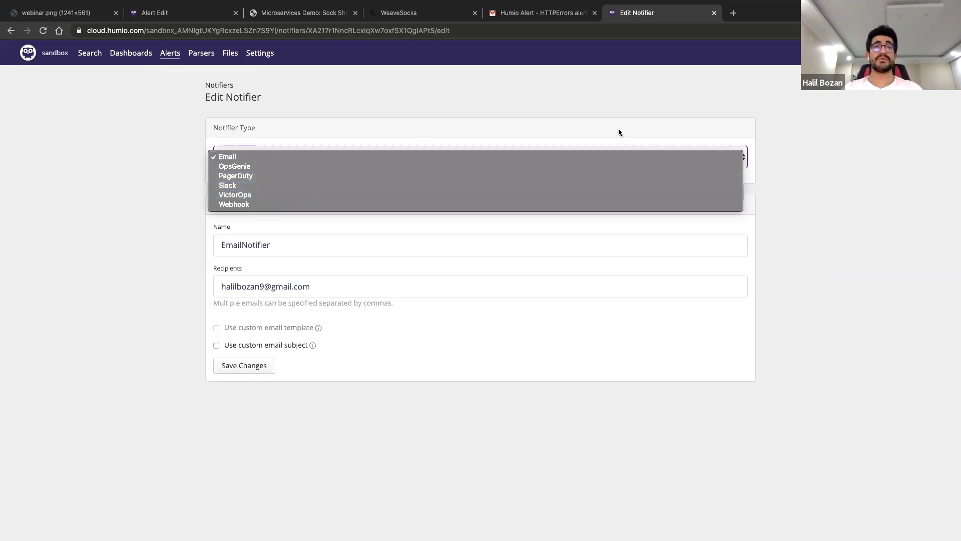
{"action": "left_click", "coordinate": [842, 128]}
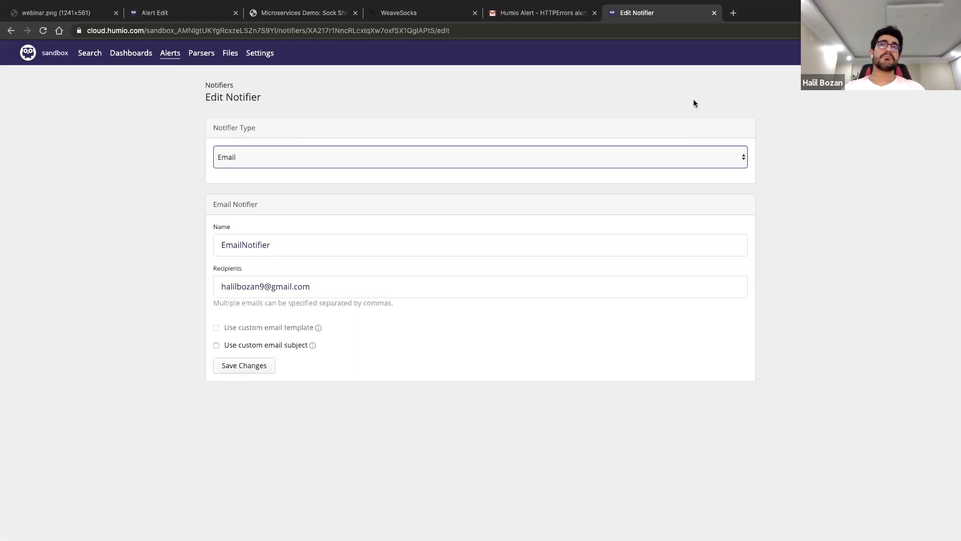
{"action": "mouse_move", "coordinate": [515, 1]}
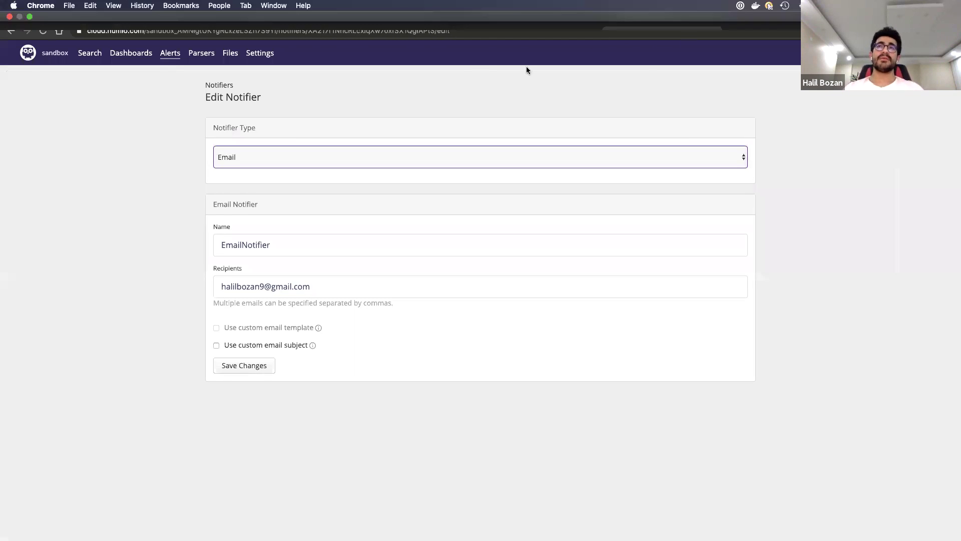
{"action": "left_click", "coordinate": [345, 161]}
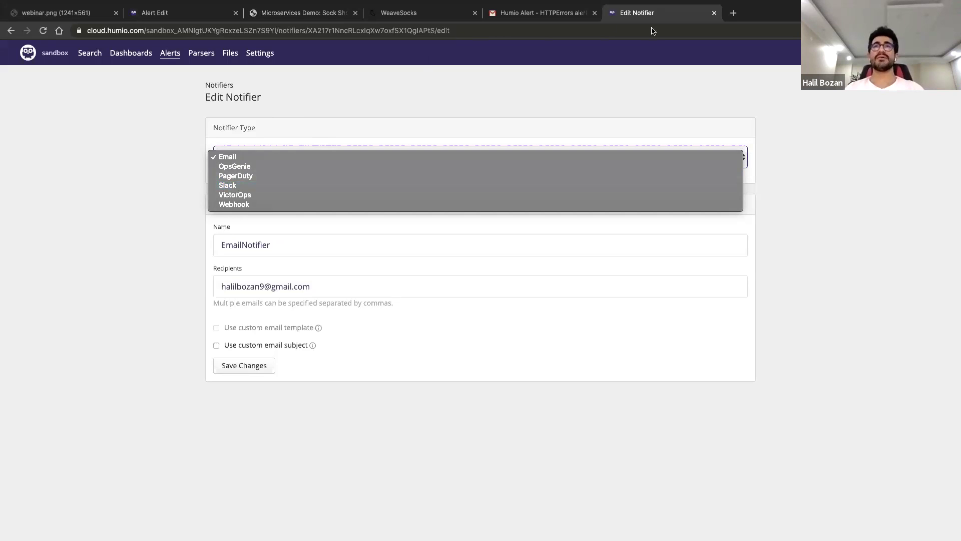
{"action": "left_click", "coordinate": [325, 90]}
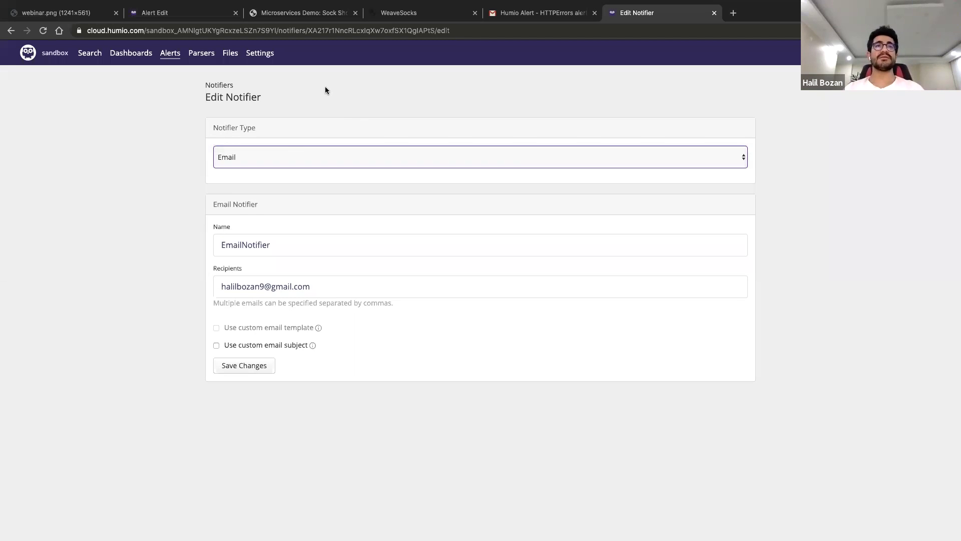
{"action": "left_click", "coordinate": [265, 153]}
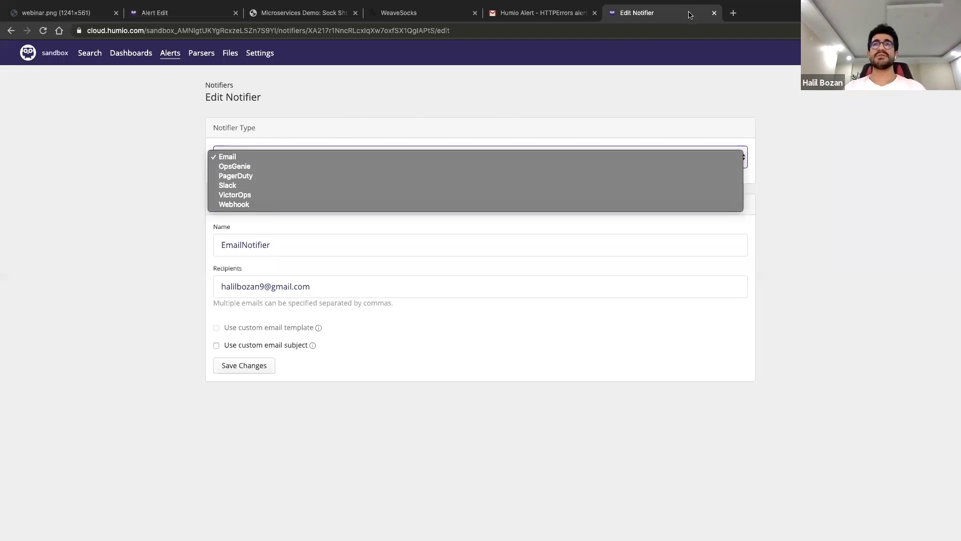
{"action": "left_click", "coordinate": [715, 15]}
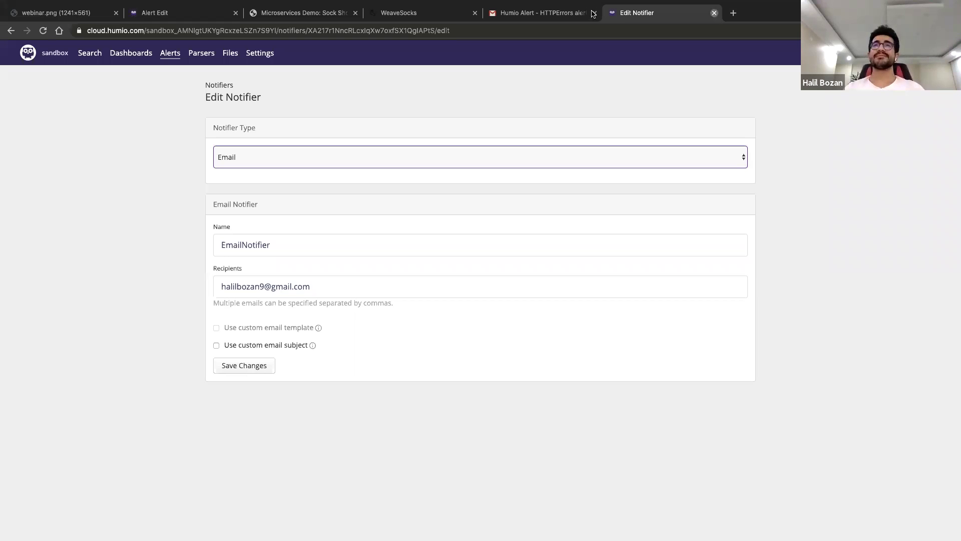
{"action": "left_click", "coordinate": [714, 13]}
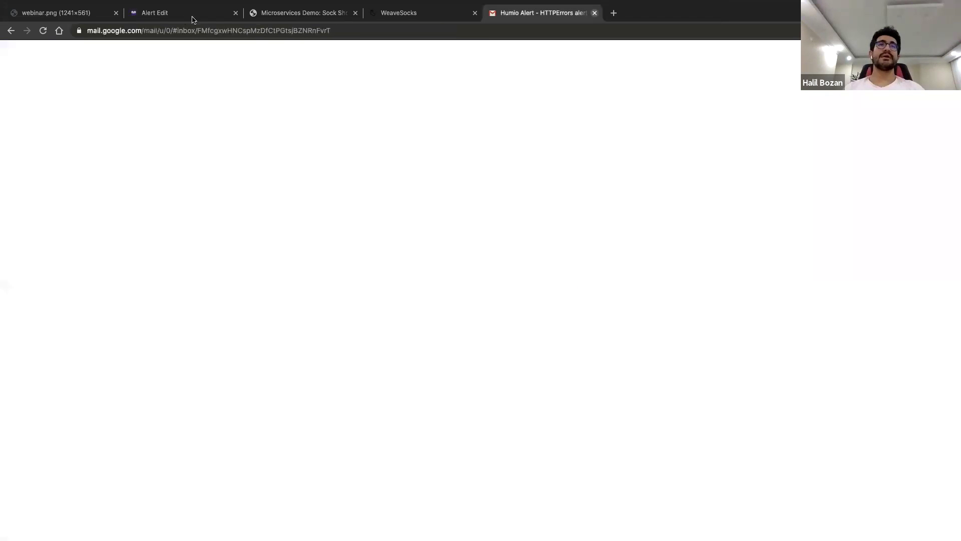
Close Gmail, untick Enabled on the HTTPErrors alert, and go to the Dashboards list
{"action": "key", "text": "super+w"}
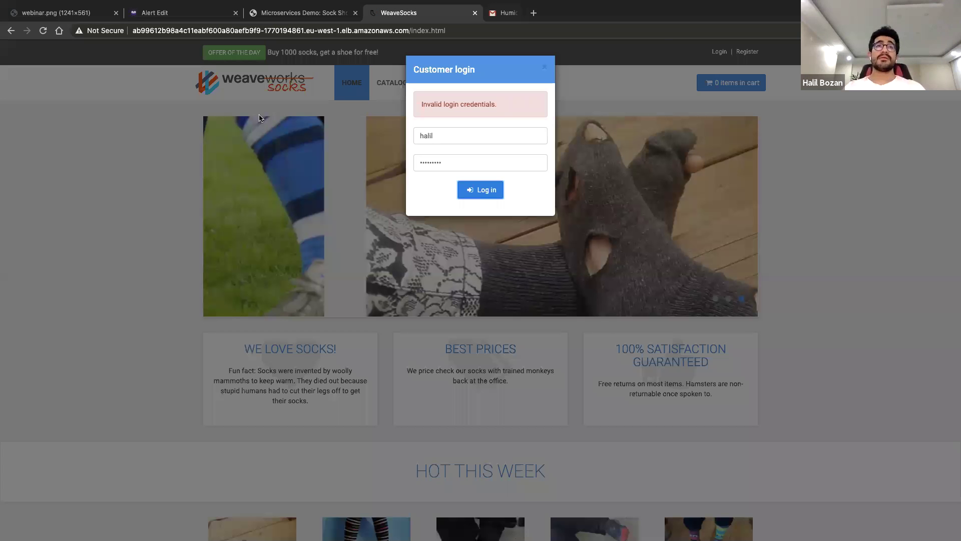
{"action": "left_click", "coordinate": [160, 12]}
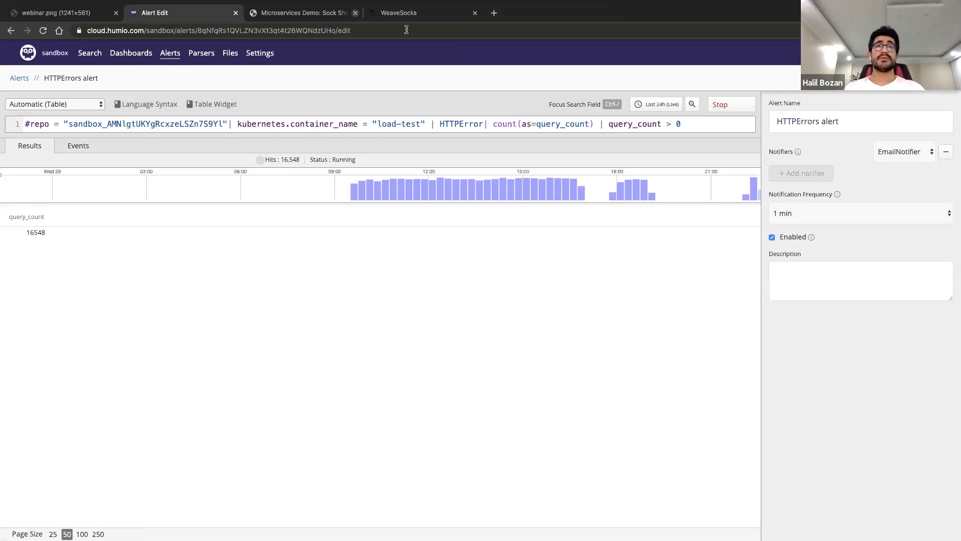
{"action": "left_click", "coordinate": [772, 237]}
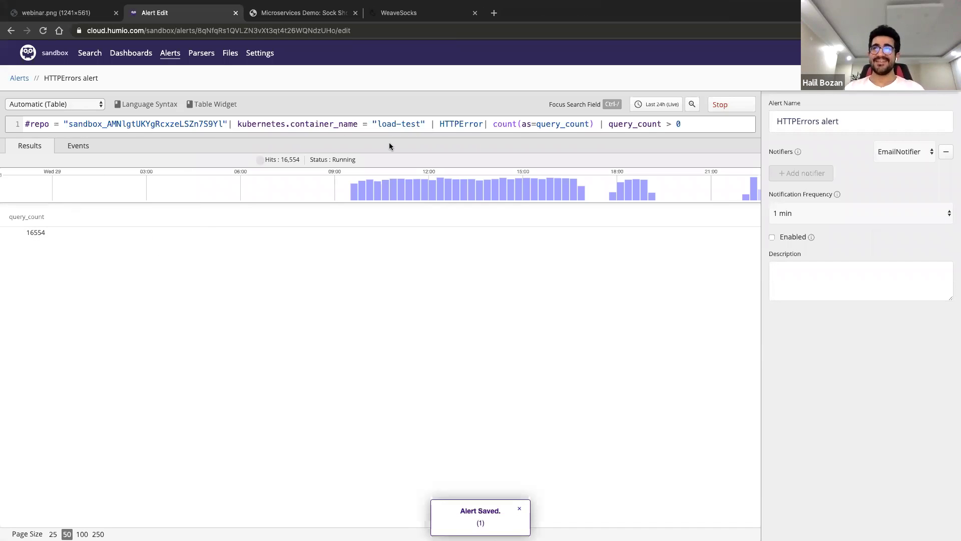
{"action": "left_click", "coordinate": [88, 54]}
{"action": "left_click", "coordinate": [131, 53]}
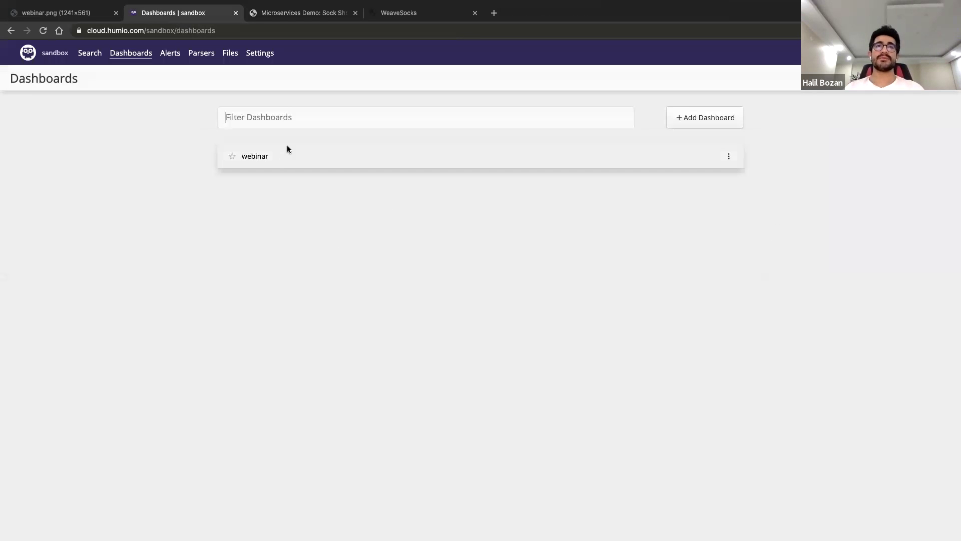
Scroll through the webinar dashboard's widgets, then return to the Search page
{"action": "left_click", "coordinate": [287, 150]}
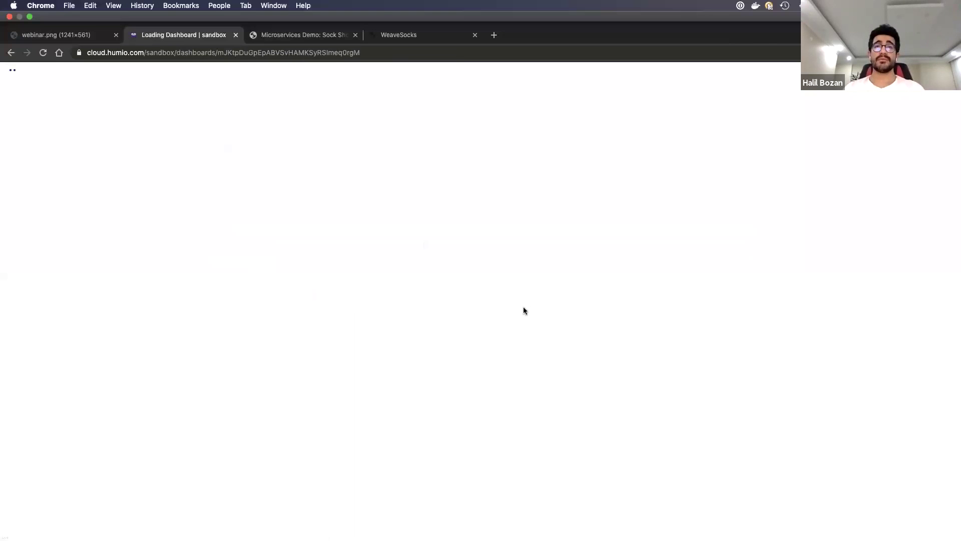
{"action": "scroll", "coordinate": [523, 310], "scroll_direction": "down", "scroll_amount": 1}
{"action": "scroll", "coordinate": [524, 309], "scroll_direction": "down", "scroll_amount": 3}
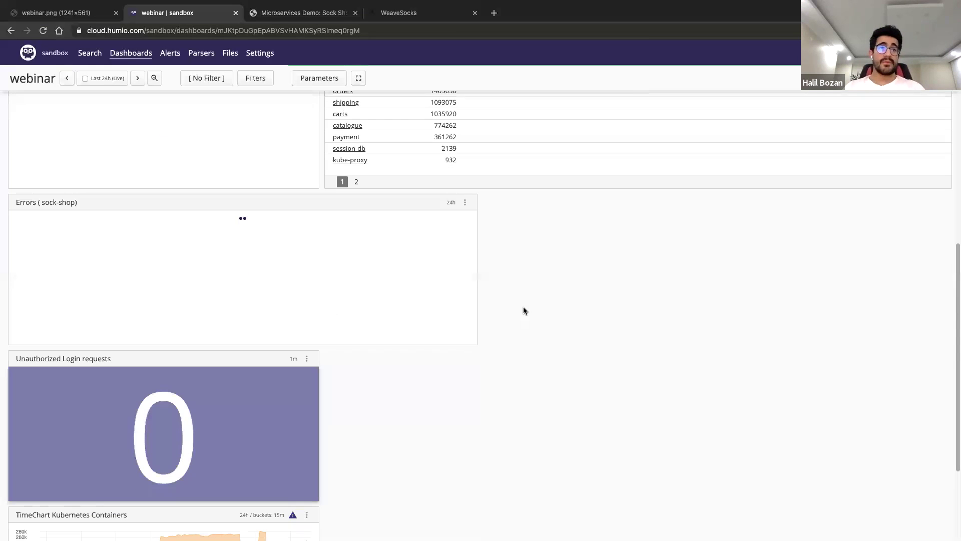
{"action": "scroll", "coordinate": [54, 394], "scroll_direction": "down", "scroll_amount": 3}
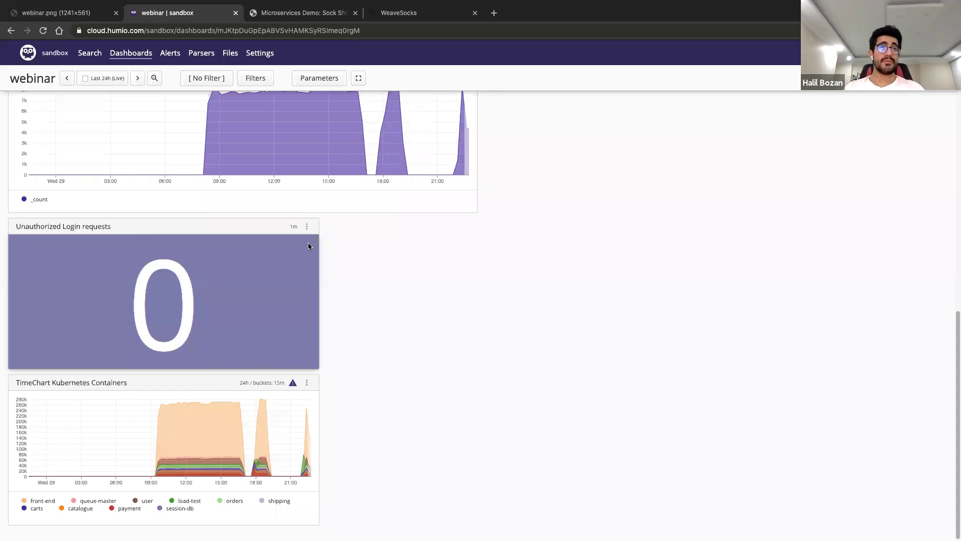
{"action": "scroll", "coordinate": [308, 242], "scroll_direction": "up", "scroll_amount": 3}
{"action": "scroll", "coordinate": [500, 229], "scroll_direction": "up", "scroll_amount": 1}
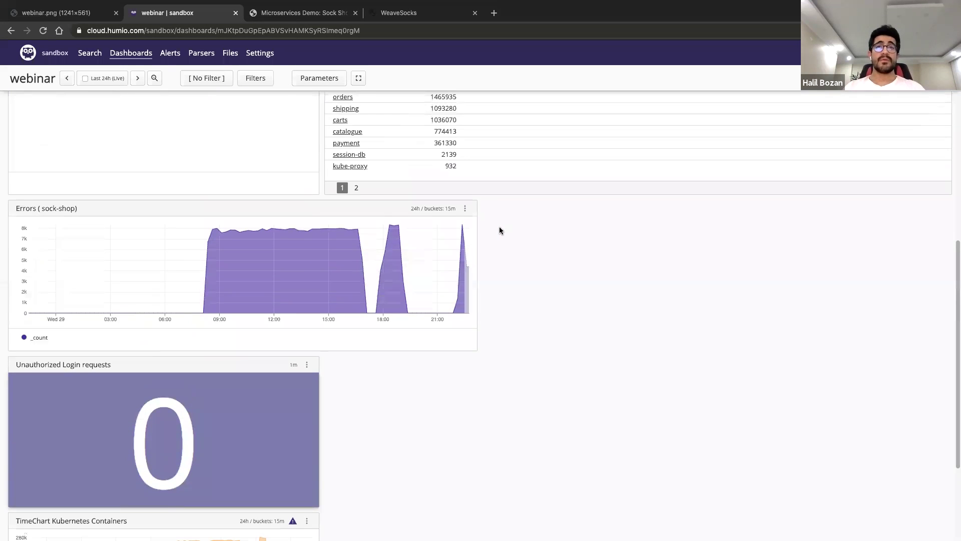
{"action": "scroll", "coordinate": [500, 230], "scroll_direction": "up", "scroll_amount": 2}
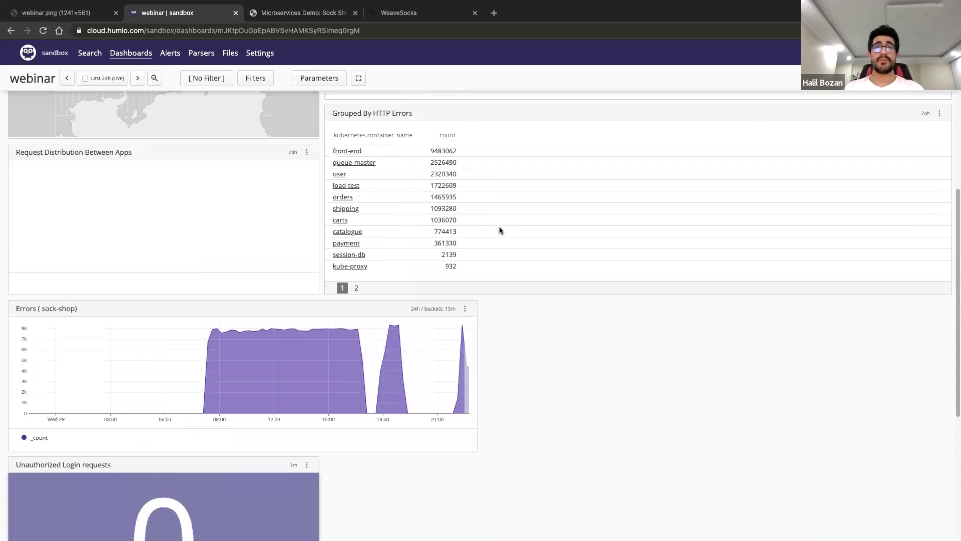
{"action": "scroll", "coordinate": [95, 60], "scroll_direction": "up", "scroll_amount": 3}
{"action": "left_click", "coordinate": [92, 54]}
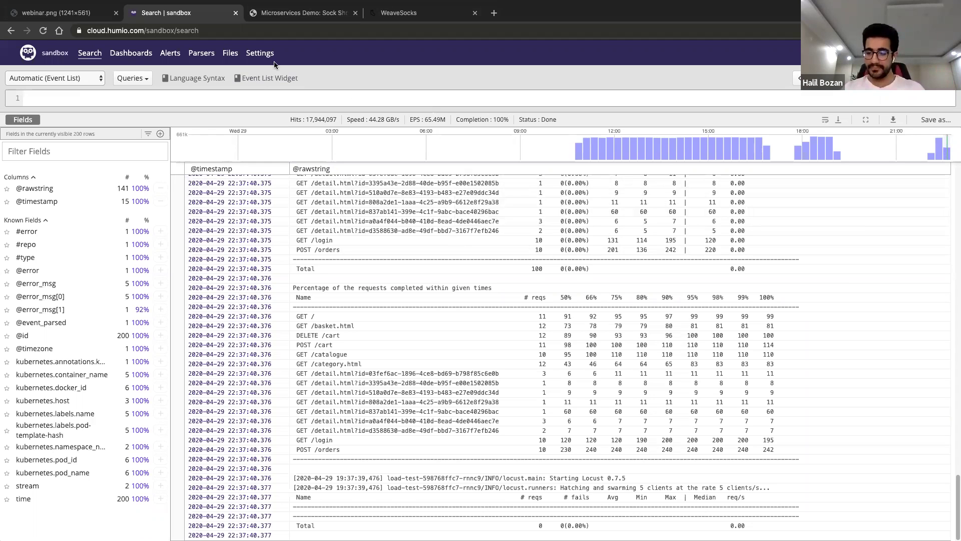
Show the Recent tab of the Queries dropdown
{"action": "mouse_move", "coordinate": [259, 2]}
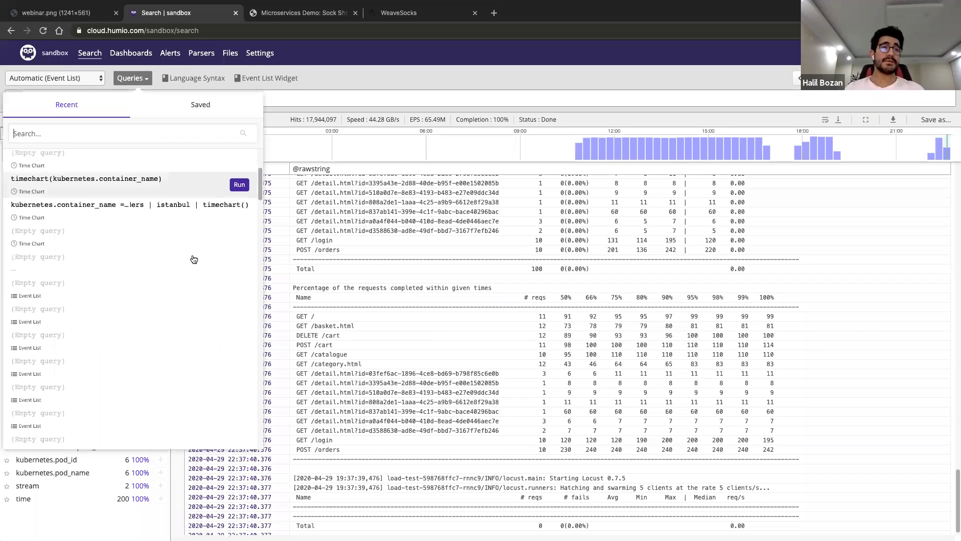
Scroll through the recent query history, then close it to reveal the event list
{"action": "scroll", "coordinate": [194, 258], "scroll_direction": "down", "scroll_amount": 3}
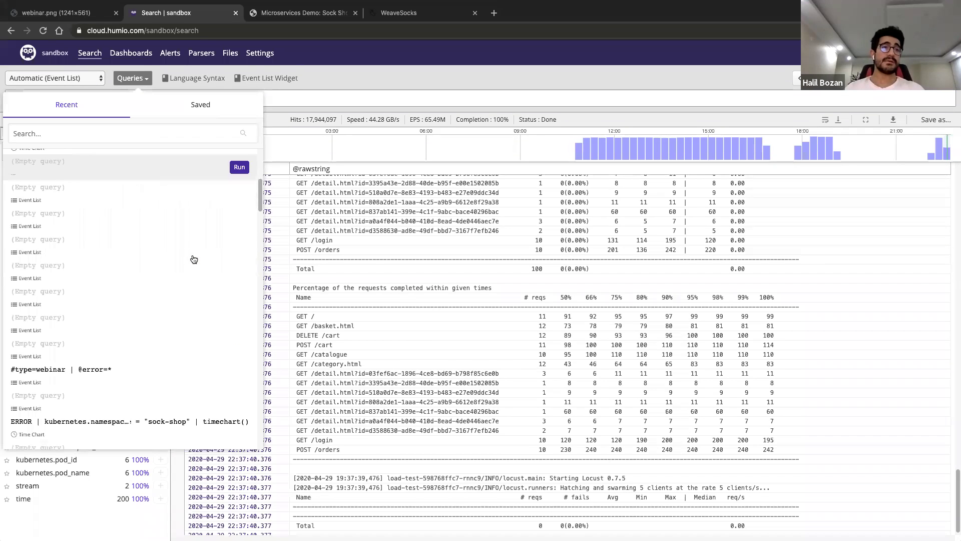
{"action": "scroll", "coordinate": [194, 259], "scroll_direction": "down", "scroll_amount": 5}
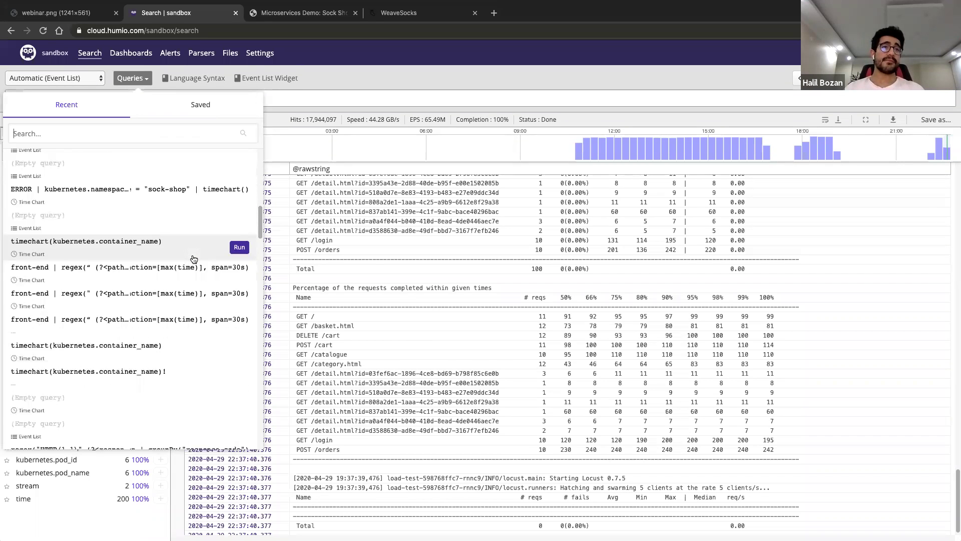
{"action": "scroll", "coordinate": [194, 258], "scroll_direction": "down", "scroll_amount": 6}
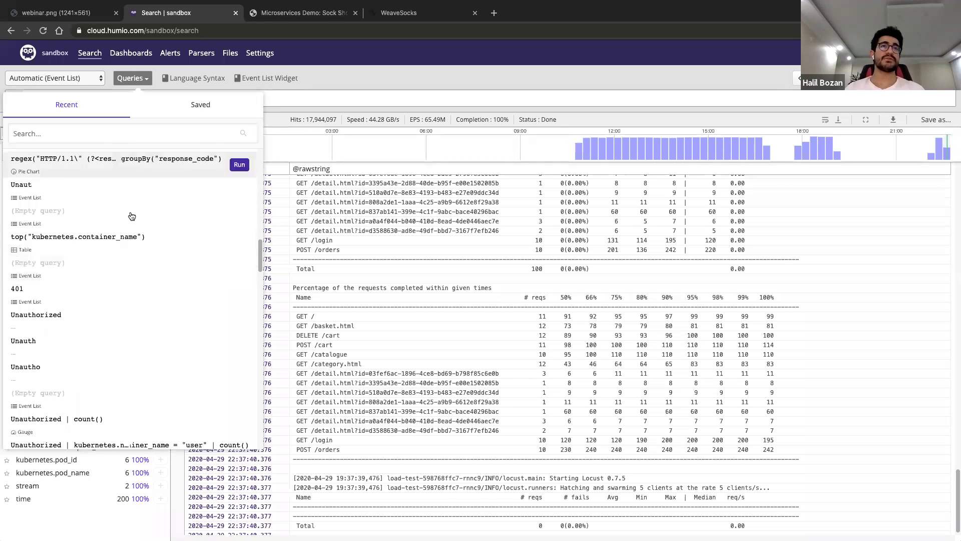
{"action": "scroll", "coordinate": [94, 340], "scroll_direction": "down", "scroll_amount": 2}
{"action": "scroll", "coordinate": [95, 340], "scroll_direction": "down", "scroll_amount": 5}
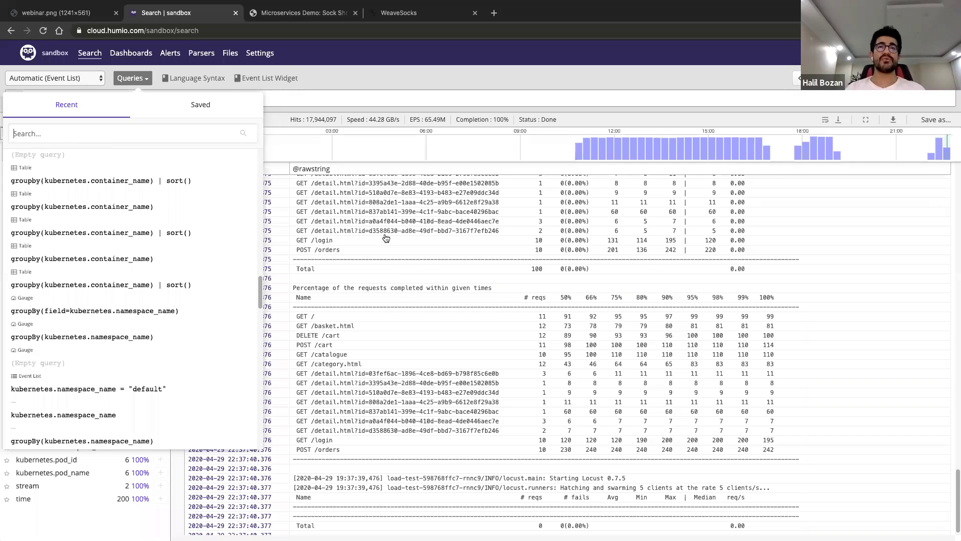
{"action": "left_click", "coordinate": [329, 492]}
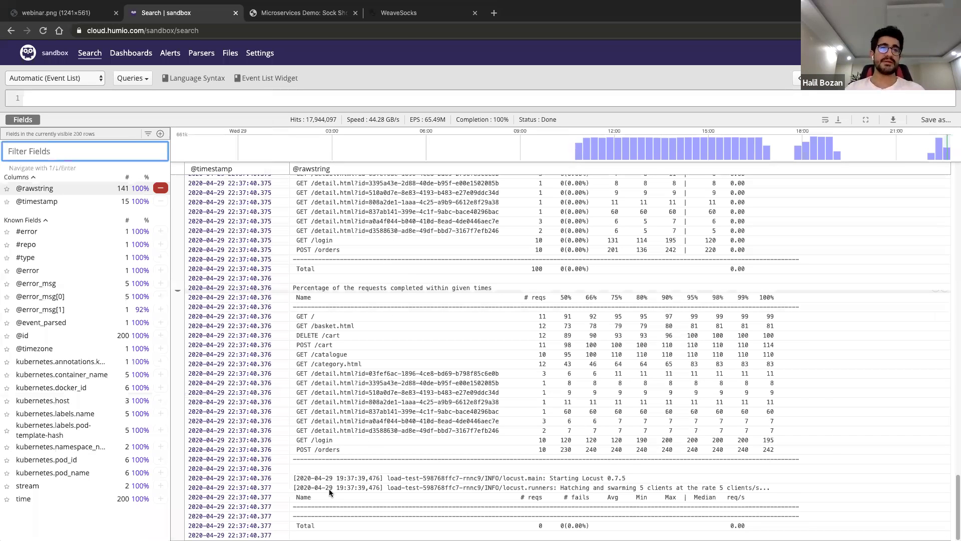
Open a load-test event's details and show kubernetes.container_name value counts (load-test 107, shipping 31)
{"action": "left_click", "coordinate": [350, 221]}
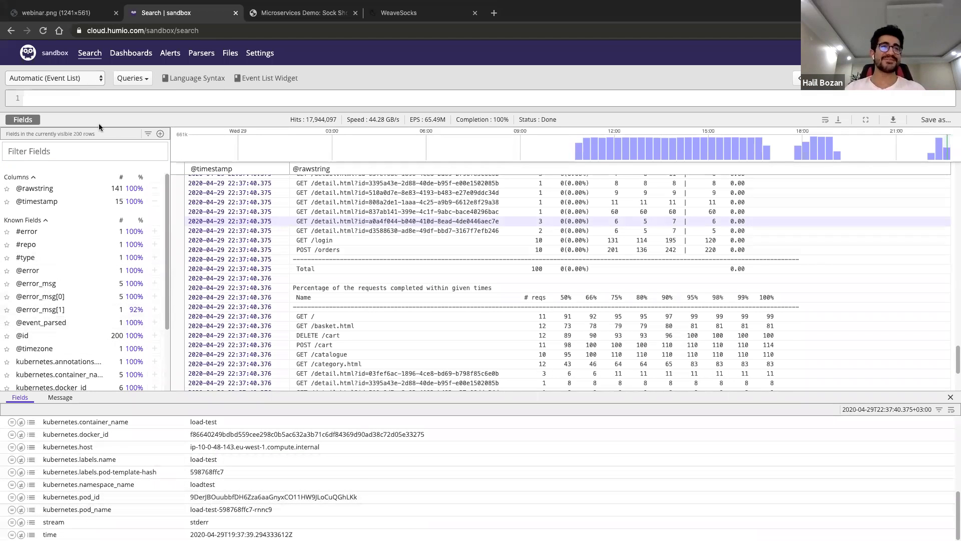
{"action": "left_click", "coordinate": [65, 152]}
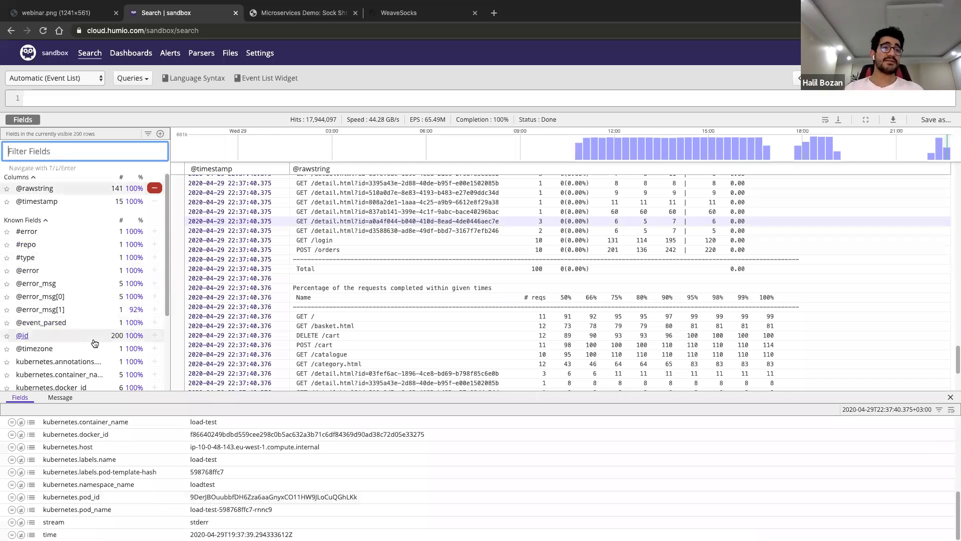
{"action": "scroll", "coordinate": [70, 300], "scroll_direction": "down", "scroll_amount": 3}
{"action": "left_click", "coordinate": [72, 300]}
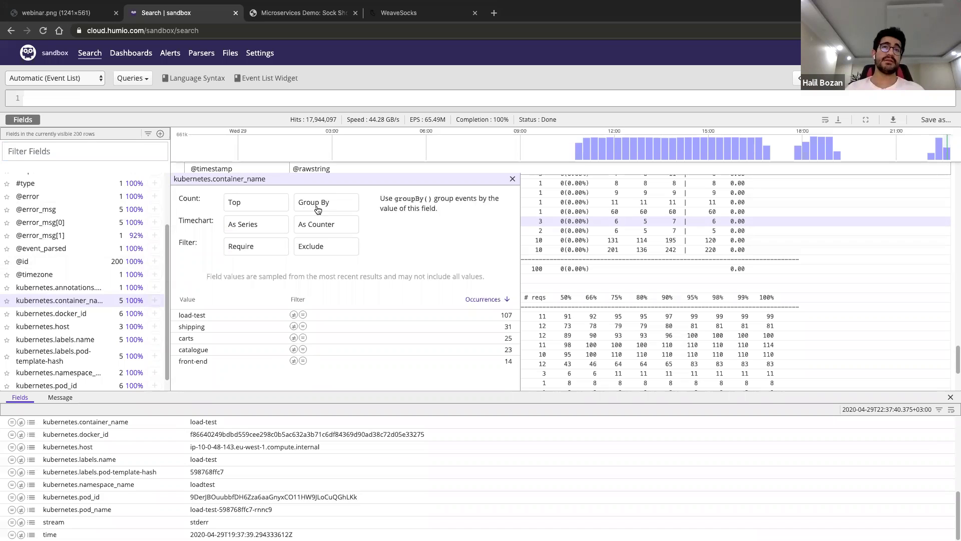
Run top("kubernetes.container_name") to count container names, then return to the plain event list
{"action": "left_click", "coordinate": [245, 206]}
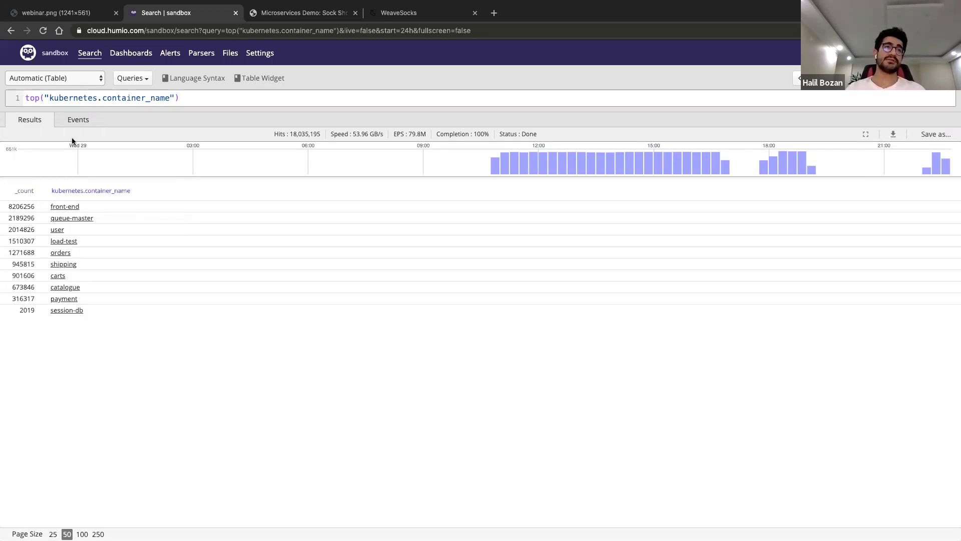
{"action": "scroll", "coordinate": [146, 264], "scroll_direction": "left", "scroll_amount": 5}
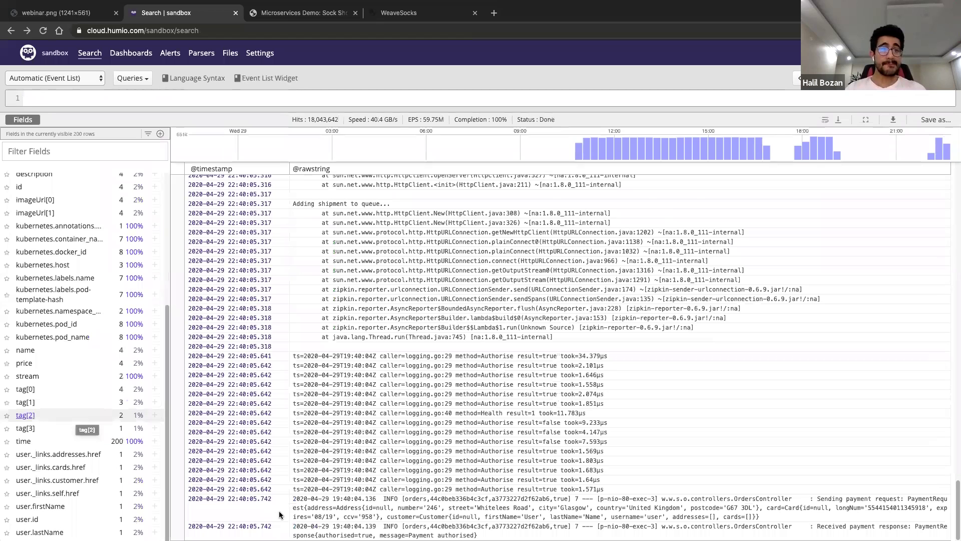
Review the fields of the took=1.851µs Authorise event, then open a new browser tab
{"action": "left_click", "coordinate": [279, 514]}
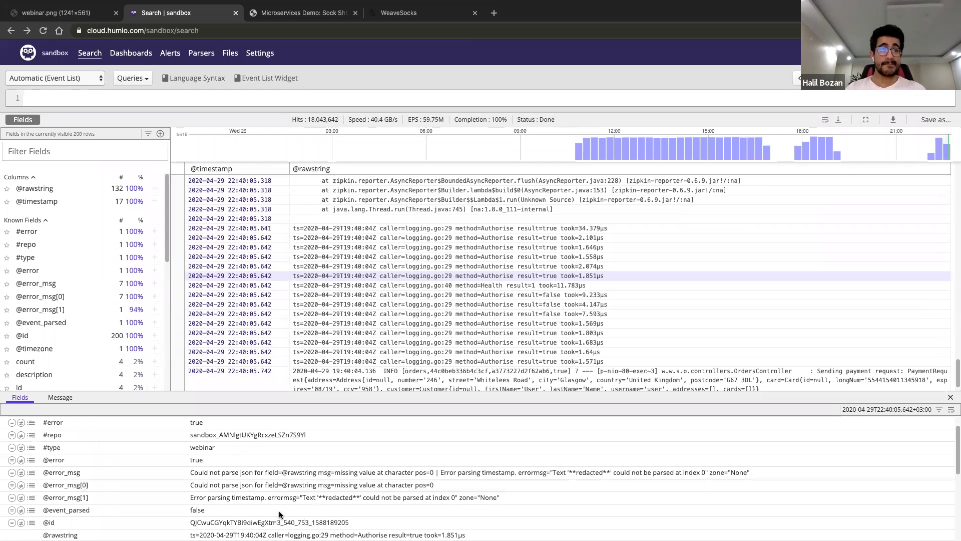
{"action": "scroll", "coordinate": [279, 514], "scroll_direction": "down", "scroll_amount": 3}
{"action": "scroll", "coordinate": [278, 511], "scroll_direction": "down", "scroll_amount": 2}
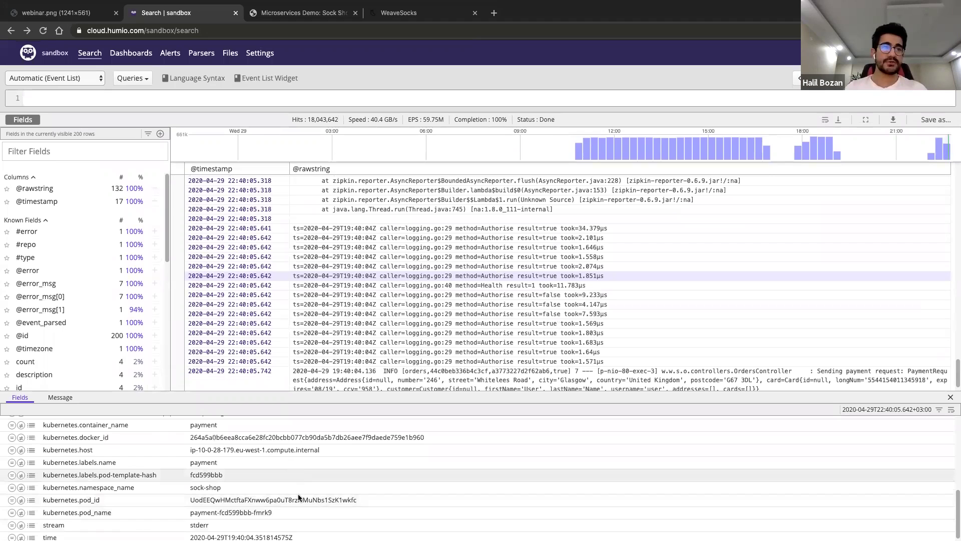
{"action": "scroll", "coordinate": [205, 435], "scroll_direction": "up", "scroll_amount": 10}
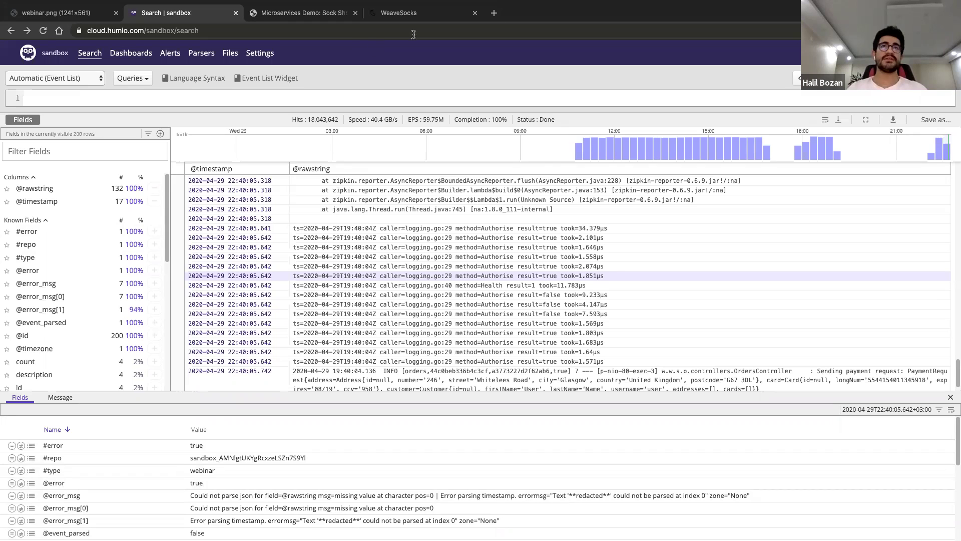
{"action": "left_click", "coordinate": [494, 13]}
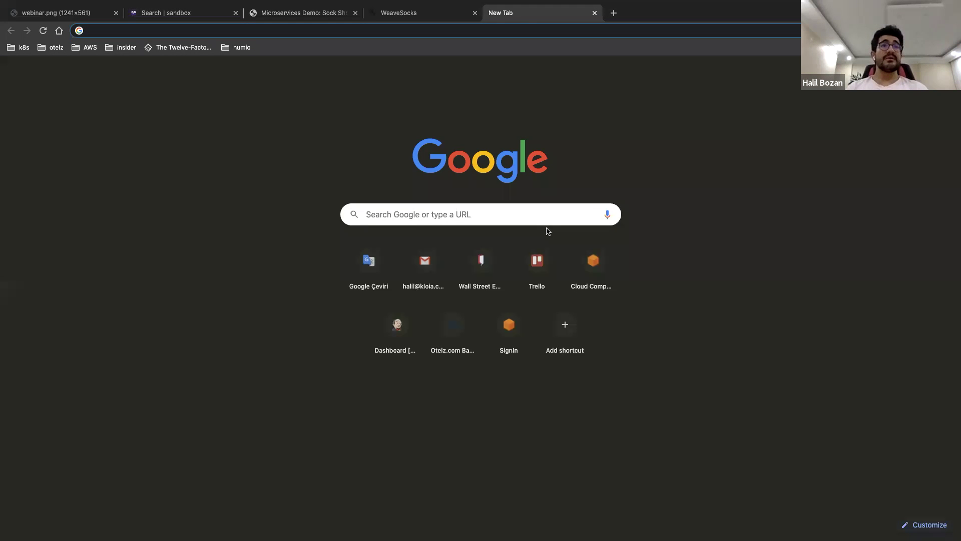
Load the Query Functions – Humio documentation page from the address-bar suggestions
{"action": "type", "text": "que"}
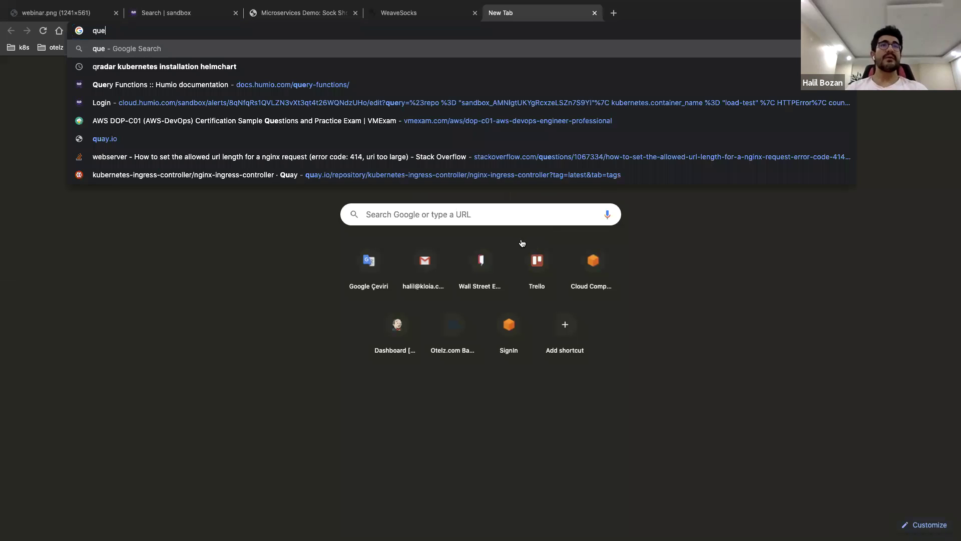
{"action": "key", "text": "Down"}
{"action": "key", "text": "Down"}
{"action": "key", "text": "Return"}
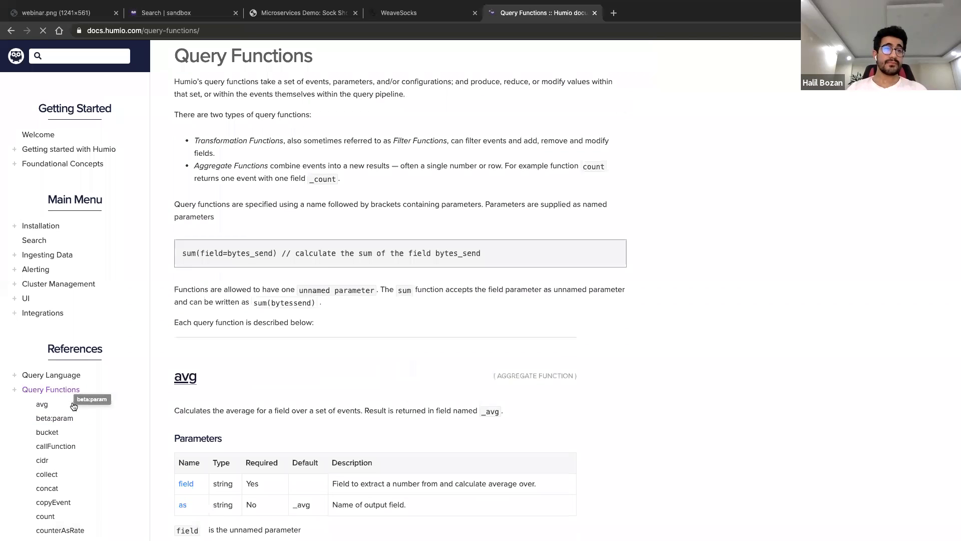
Search the Query Functions page for 'geo' matches and browse the sidebar function list
{"action": "left_click", "coordinate": [104, 398]}
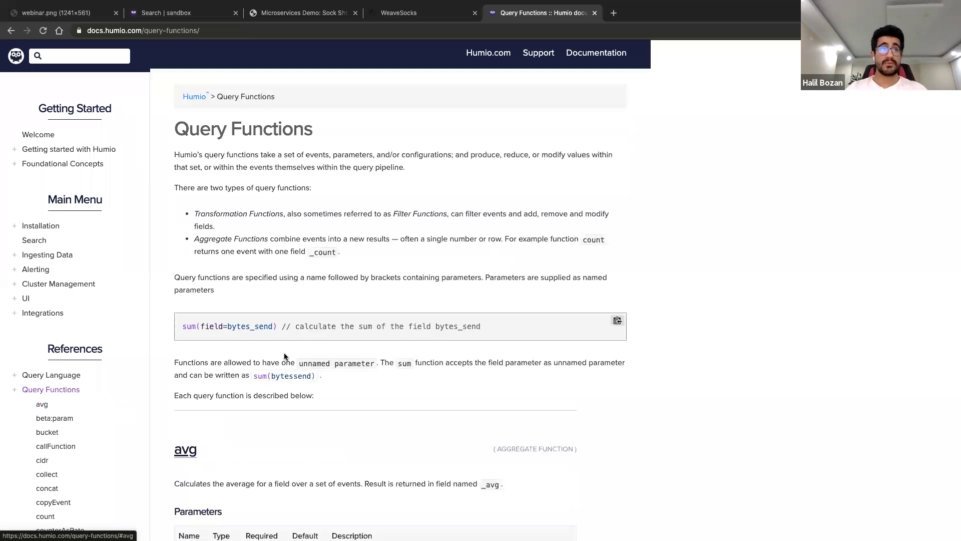
{"action": "key", "text": "super+f"}
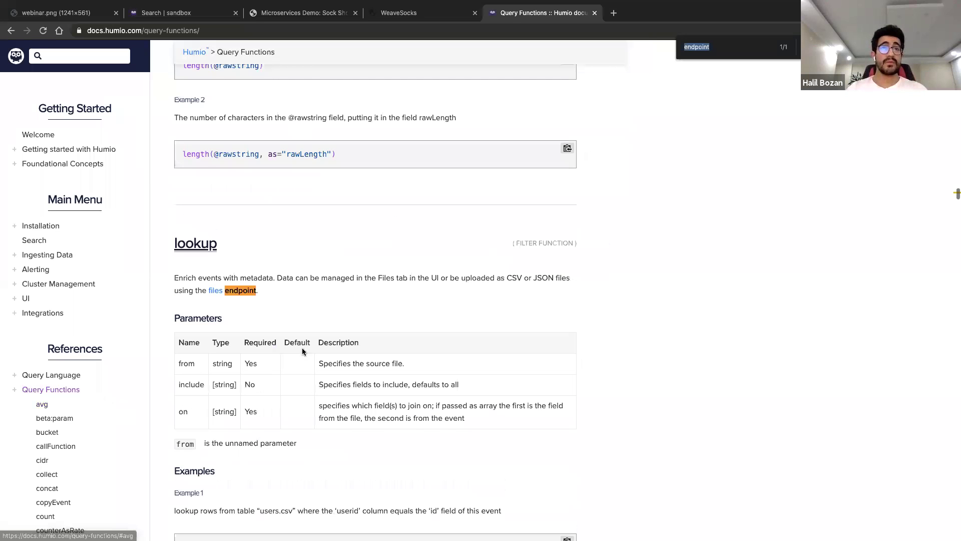
{"action": "type", "text": "geo"}
{"action": "key", "text": "Return"}
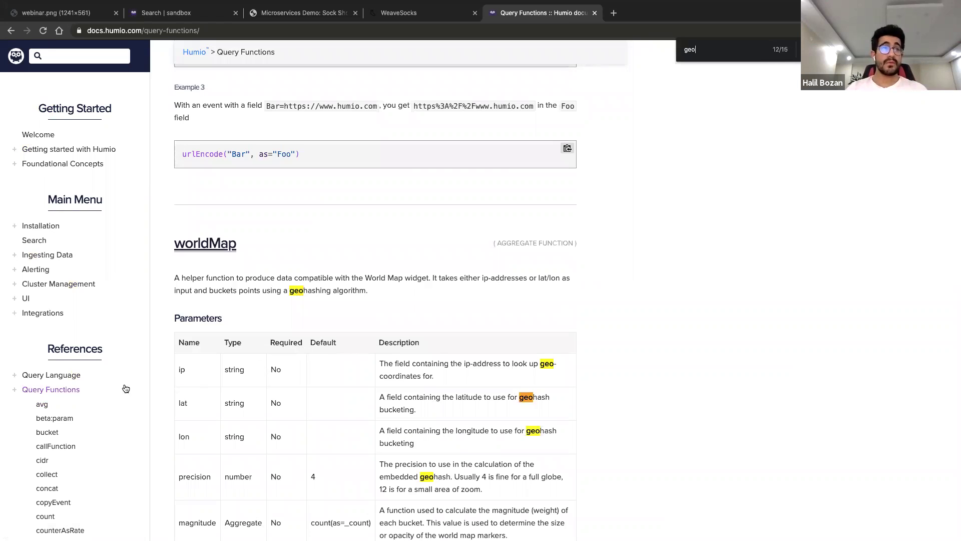
{"action": "key", "text": "Return"}
{"action": "left_click", "coordinate": [58, 392]}
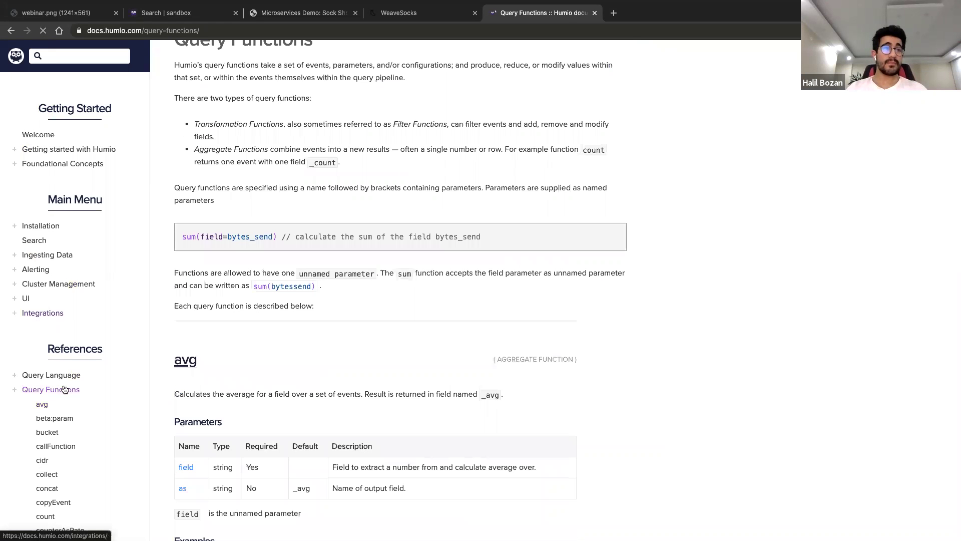
{"action": "scroll", "coordinate": [63, 385], "scroll_direction": "down", "scroll_amount": 7}
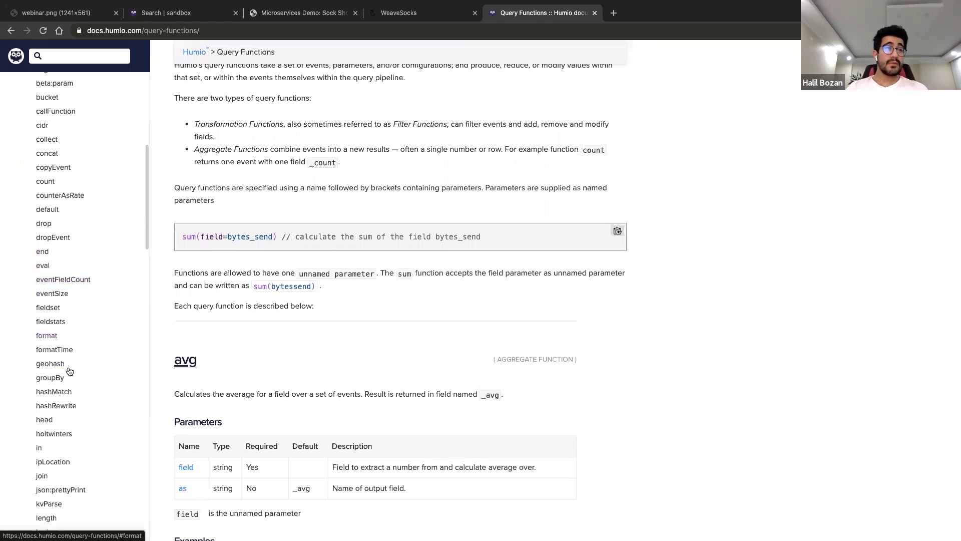
{"action": "scroll", "coordinate": [66, 410], "scroll_direction": "down", "scroll_amount": 1}
{"action": "scroll", "coordinate": [65, 409], "scroll_direction": "down", "scroll_amount": 2}
{"action": "scroll", "coordinate": [61, 350], "scroll_direction": "up", "scroll_amount": 2}
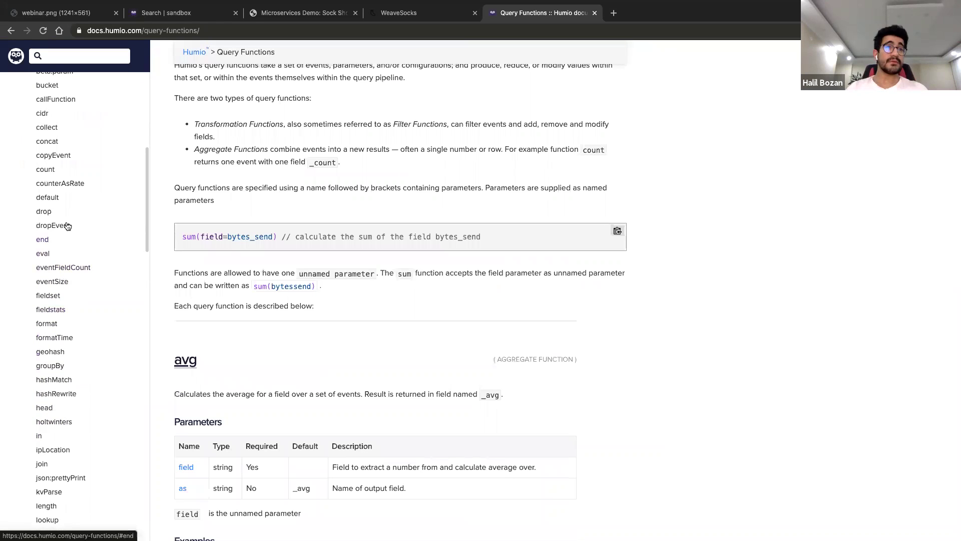
Search the page for 'ip' instead to reach the ipLocation function
{"action": "key", "text": "super+f"}
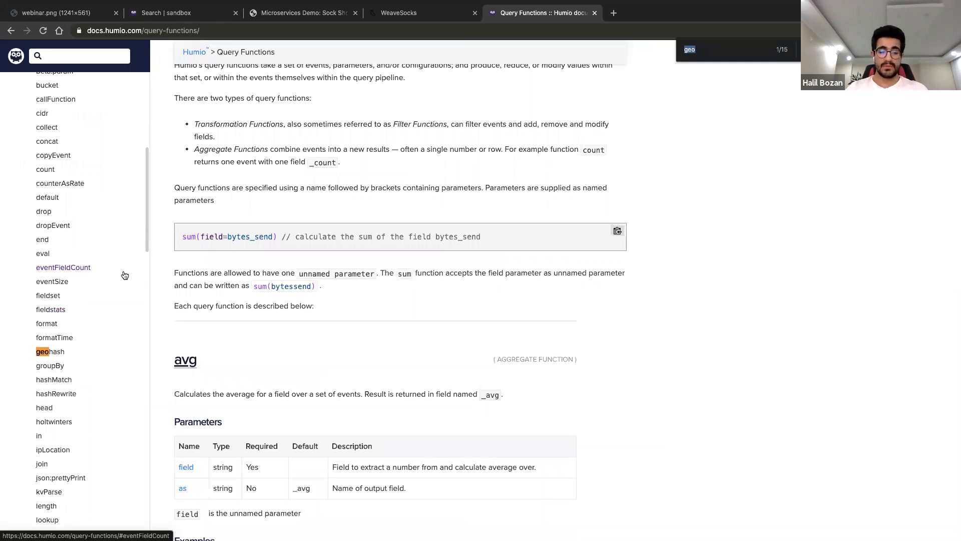
{"action": "type", "text": "geo"}
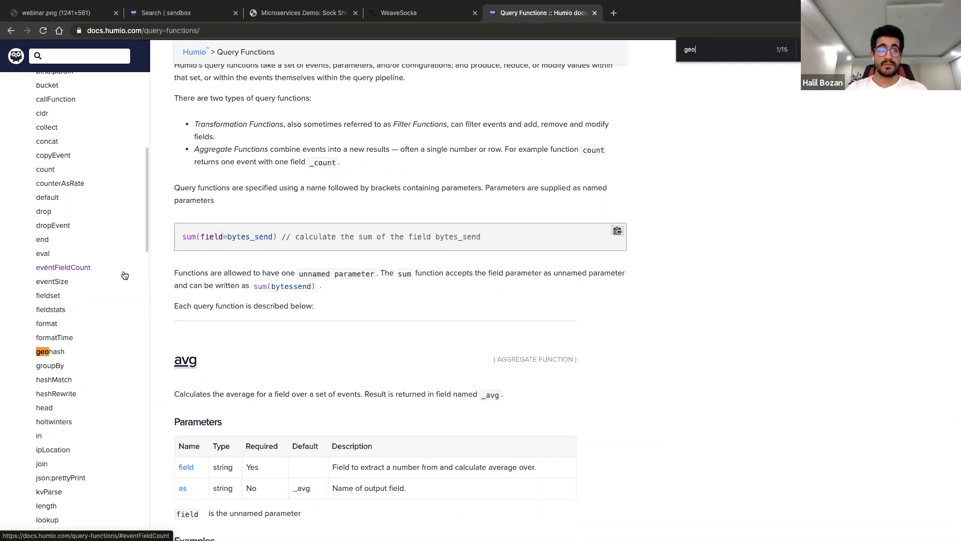
{"action": "key", "text": "BackSpace"}
{"action": "key", "text": "BackSpace"}
{"action": "key", "text": "BackSpace"}
{"action": "type", "text": "ip"}
{"action": "key", "text": "Return"}
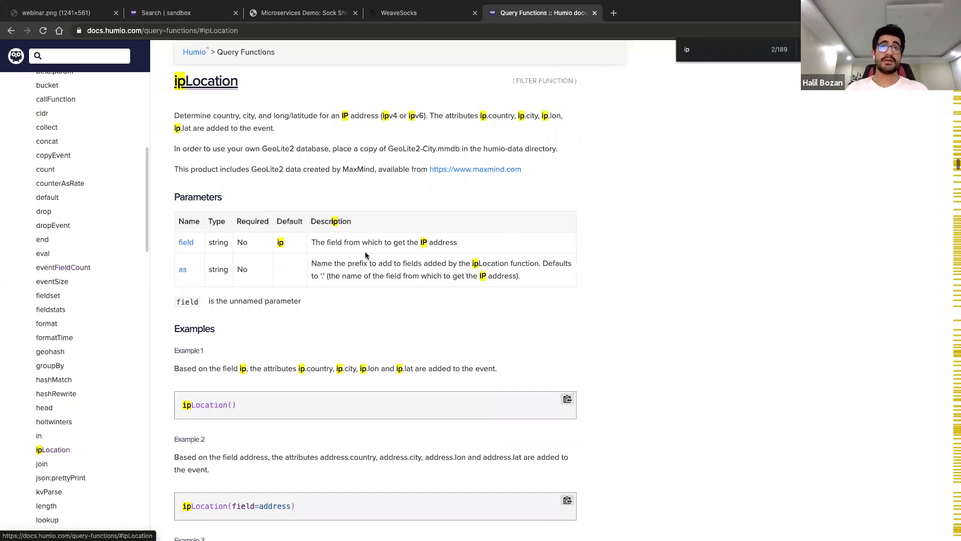
Scroll to ipLocation's Example 2 and highlight field=address, address.country and address.city
{"action": "scroll", "coordinate": [365, 255], "scroll_direction": "up", "scroll_amount": 1}
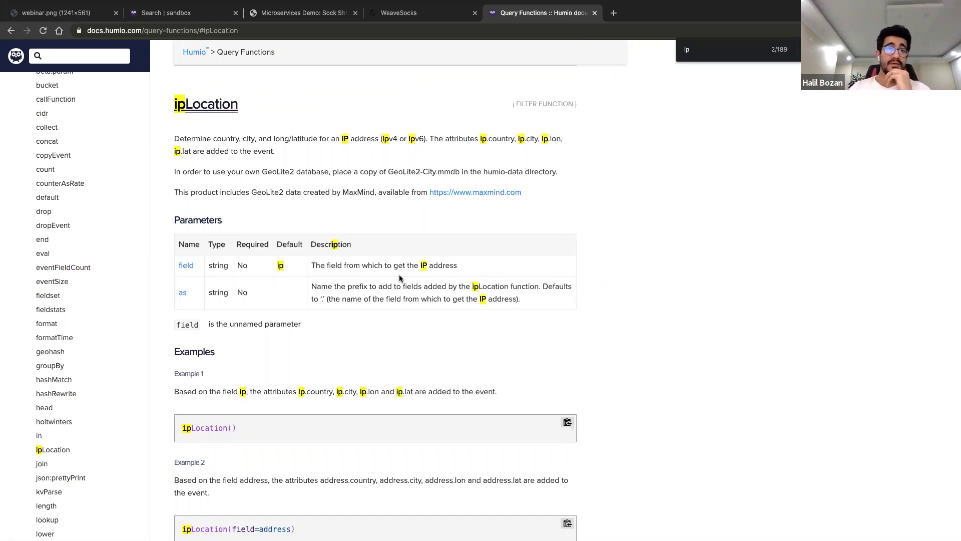
{"action": "scroll", "coordinate": [373, 283], "scroll_direction": "down", "scroll_amount": 1}
{"action": "scroll", "coordinate": [373, 286], "scroll_direction": "down", "scroll_amount": 1}
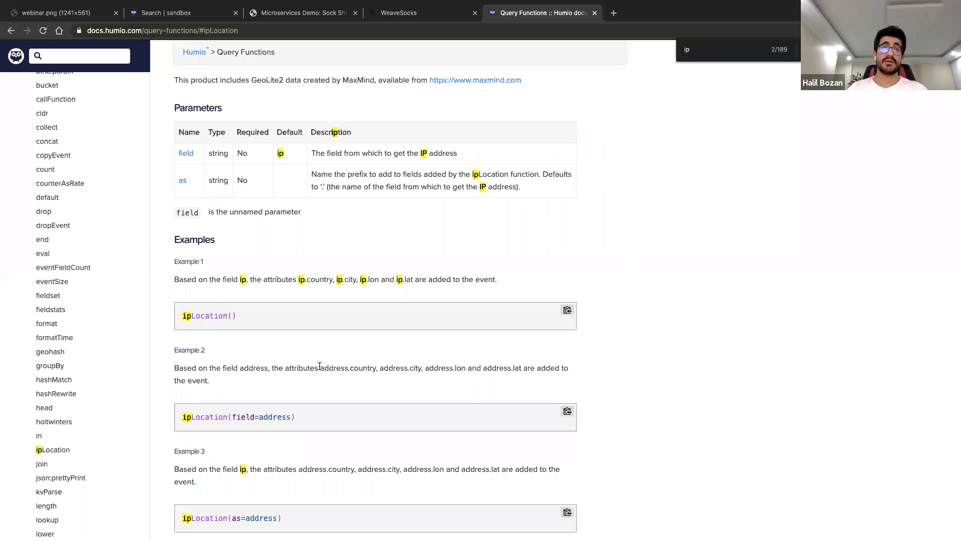
{"action": "left_click_drag", "start_coordinate": [231, 417], "coordinate": [290, 404]}
{"action": "left_click_drag", "start_coordinate": [320, 368], "coordinate": [377, 369]}
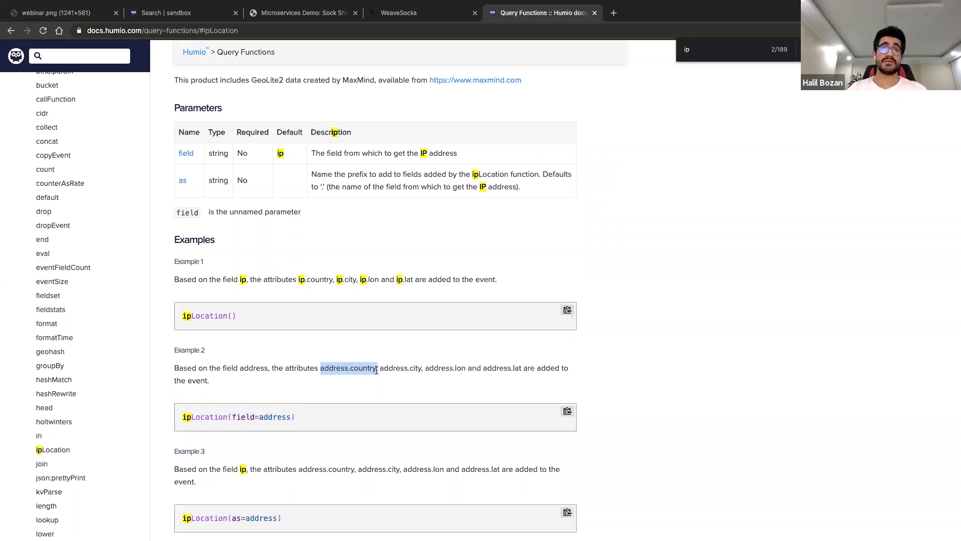
{"action": "left_click", "coordinate": [417, 369]}
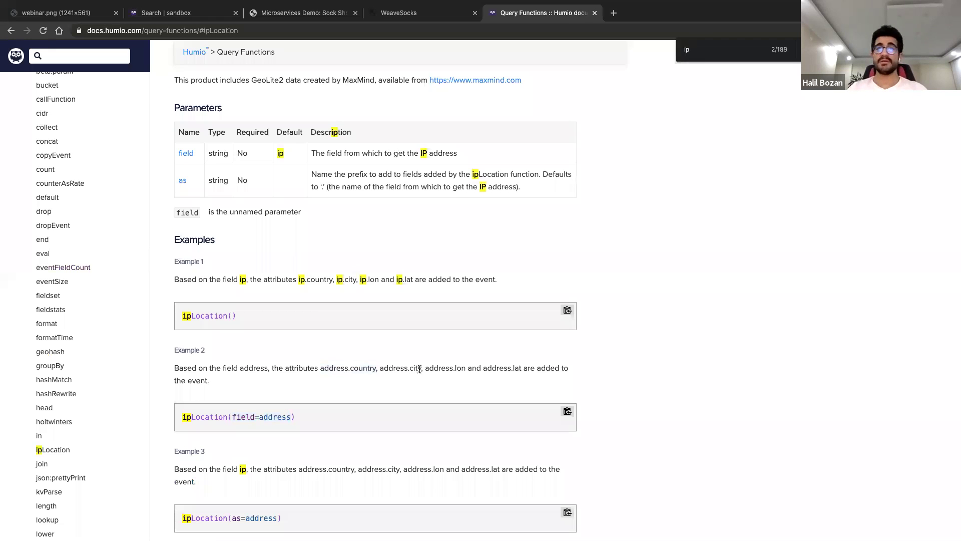
{"action": "left_click_drag", "start_coordinate": [422, 368], "coordinate": [376, 364]}
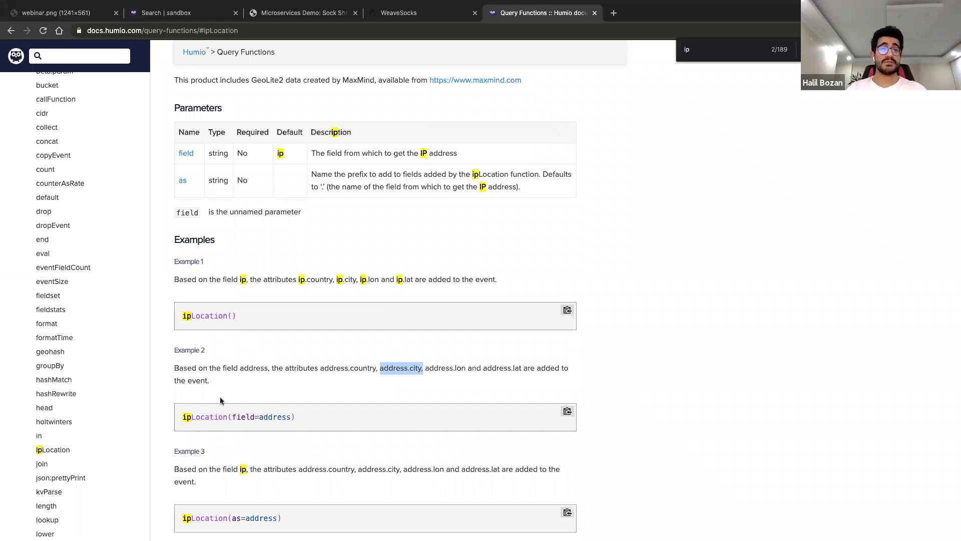
{"action": "mouse_move", "coordinate": [350, 5]}
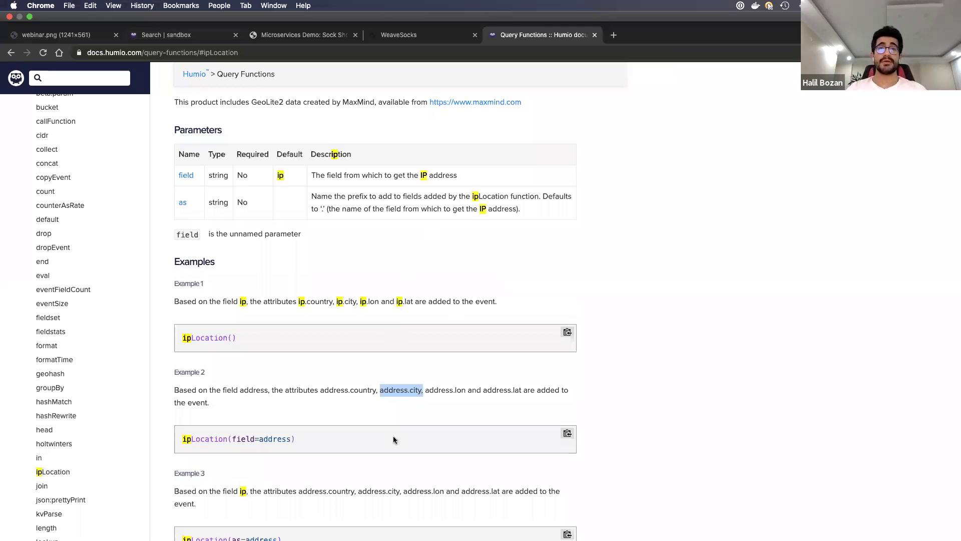
Return to the 'Search | sandbox' tab and scroll through the 18,043,642-event list
{"action": "key", "text": "super+2"}
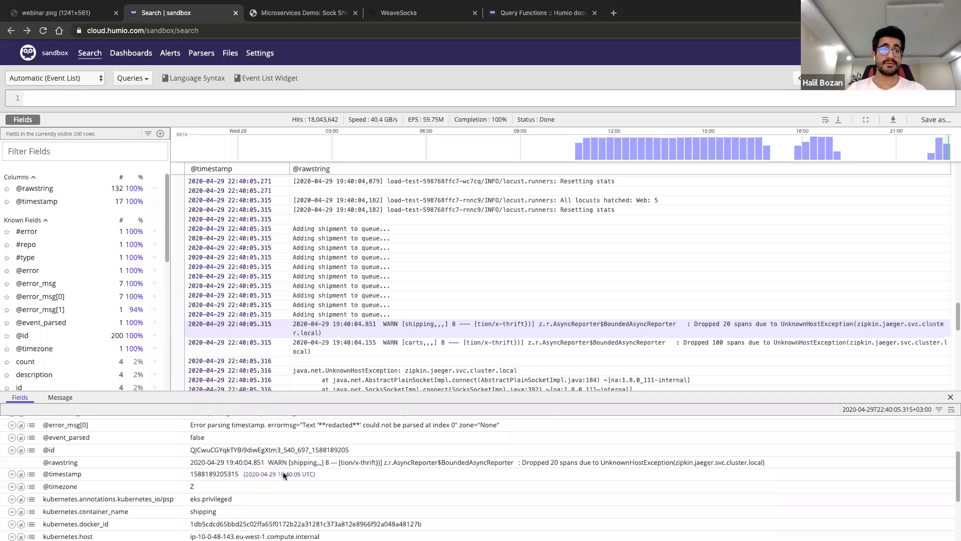
{"action": "scroll", "coordinate": [253, 480], "scroll_direction": "up", "scroll_amount": 3}
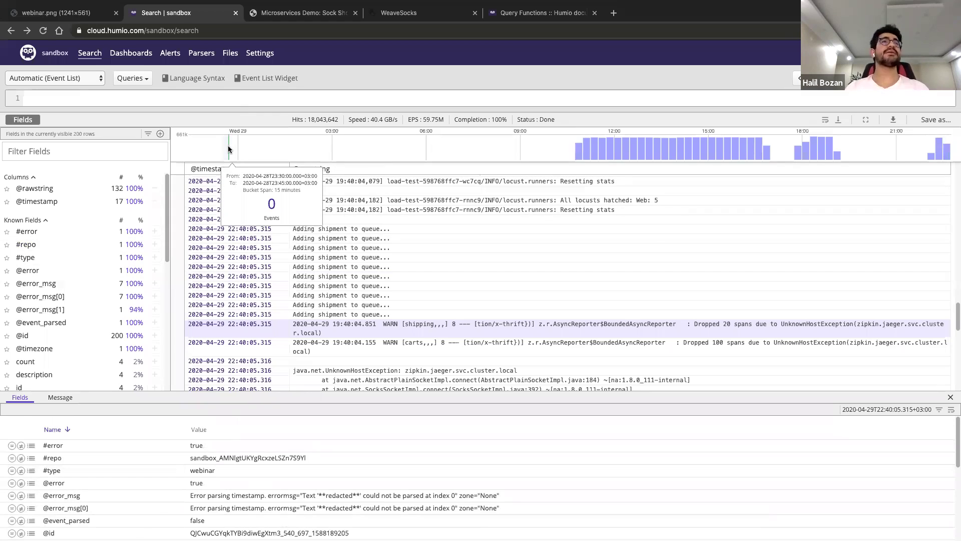
{"action": "scroll", "coordinate": [57, 307], "scroll_direction": "down", "scroll_amount": 1}
{"action": "scroll", "coordinate": [57, 307], "scroll_direction": "down", "scroll_amount": 2}
{"action": "scroll", "coordinate": [63, 272], "scroll_direction": "up", "scroll_amount": 4}
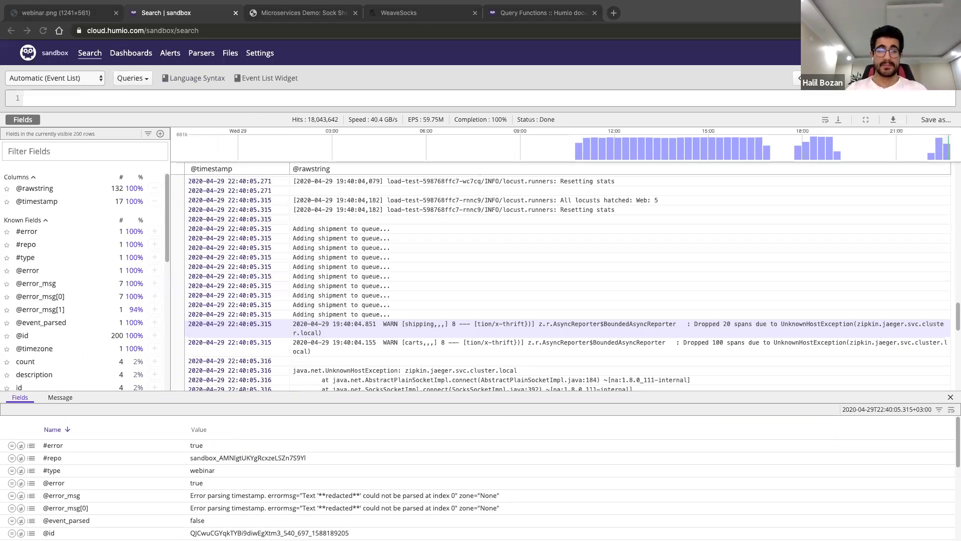
{"action": "left_click", "coordinate": [231, 54]}
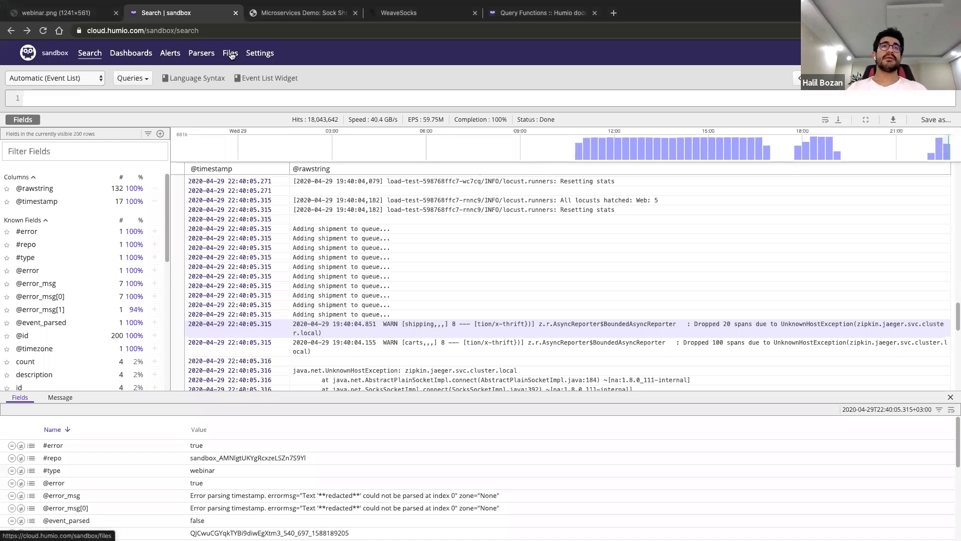
Open credentials.csv on the Files page and select the user_id value in row 1
{"action": "left_click", "coordinate": [231, 54]}
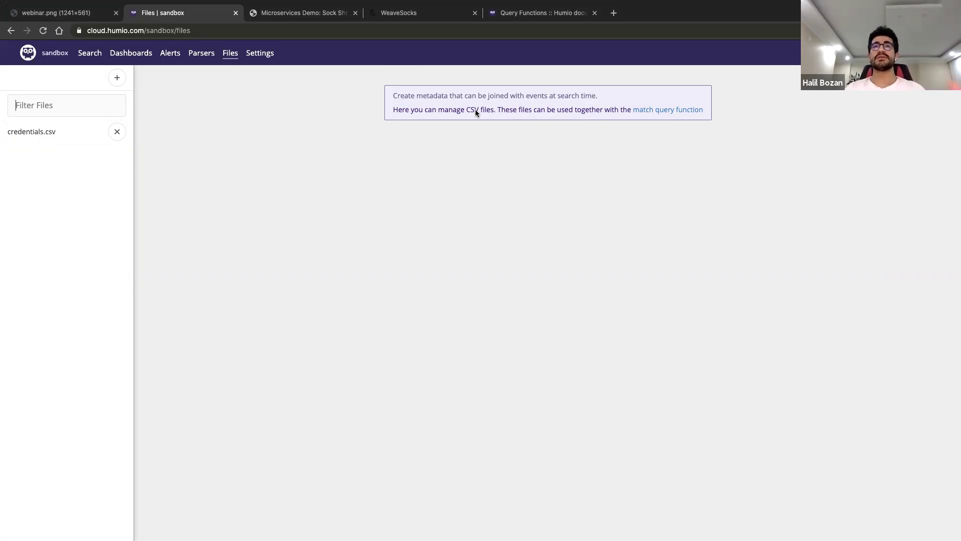
{"action": "left_click", "coordinate": [28, 134]}
{"action": "left_click", "coordinate": [218, 123]}
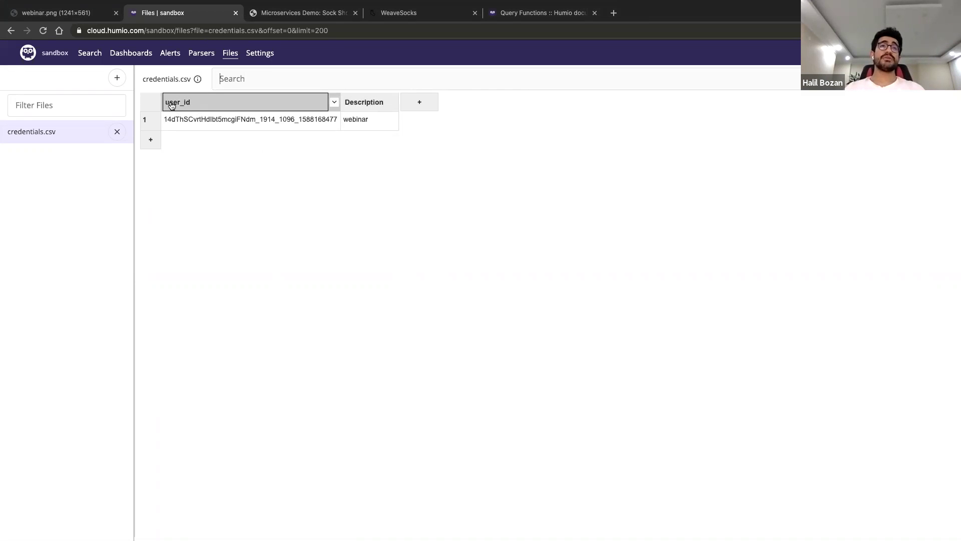
{"action": "left_click", "coordinate": [225, 121]}
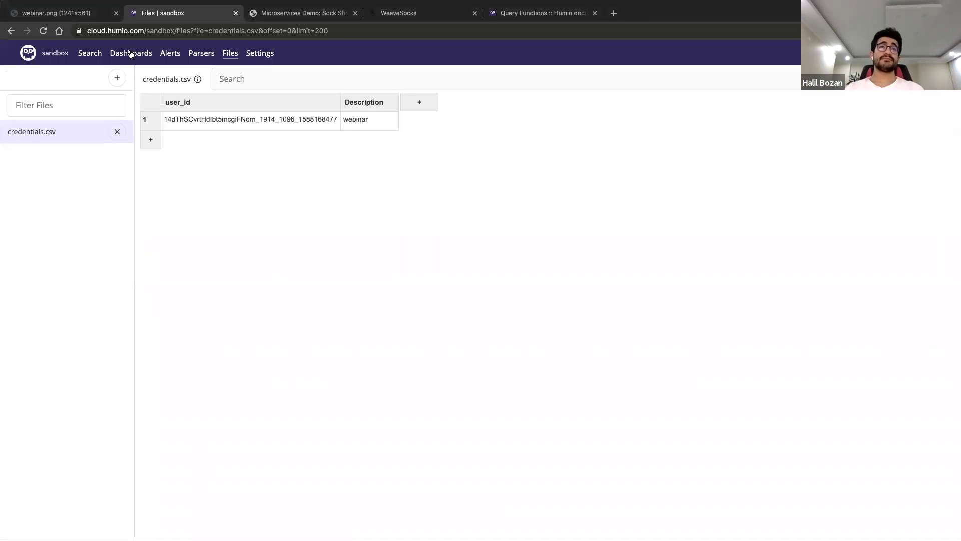
{"action": "left_click", "coordinate": [89, 55]}
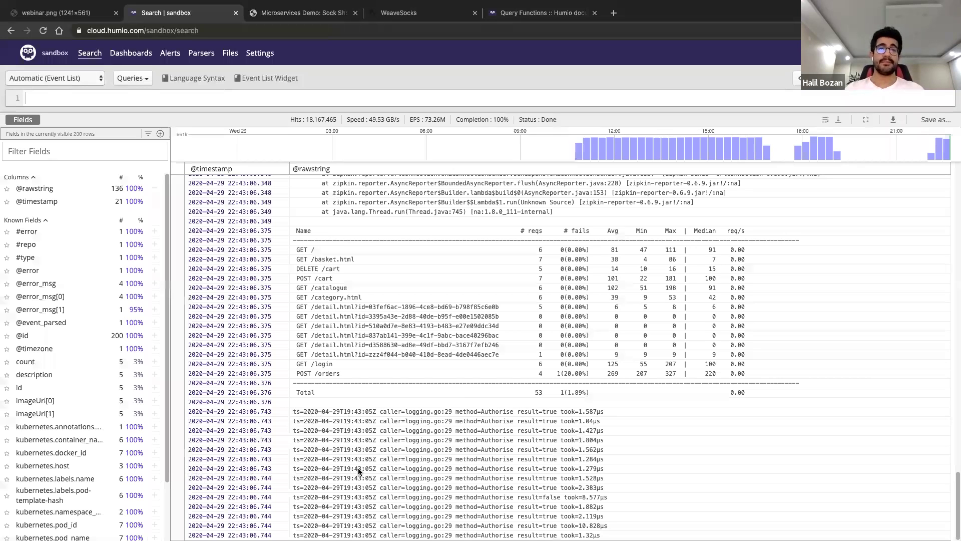
{"action": "key", "text": "ctrl+v"}
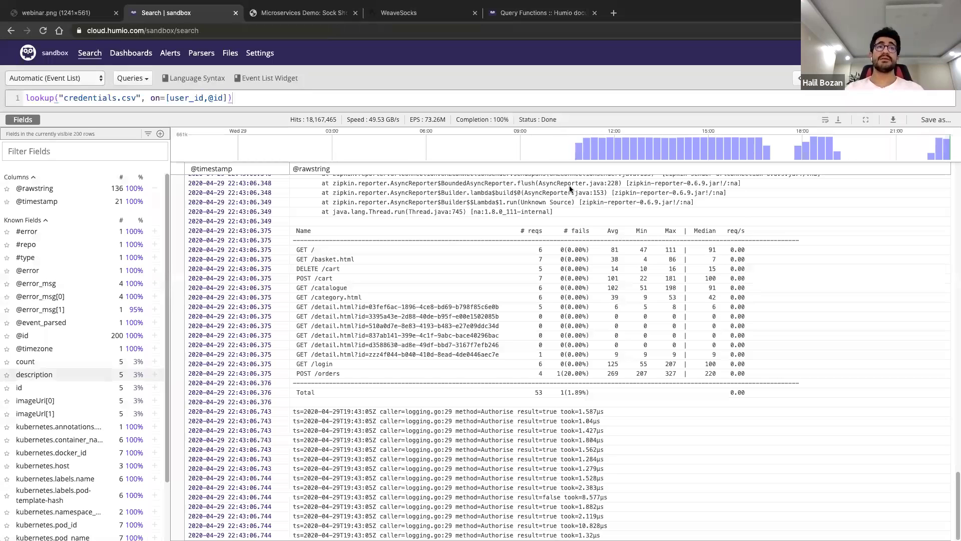
{"action": "left_click", "coordinate": [230, 52]}
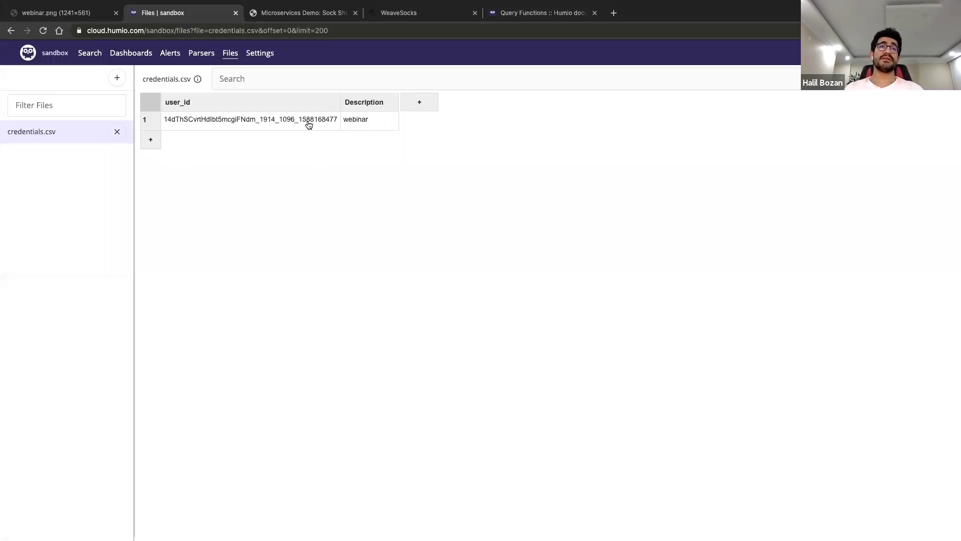
Run the credentials.csv lookup query on Search and focus the Filter Fields box
{"action": "left_click", "coordinate": [89, 53]}
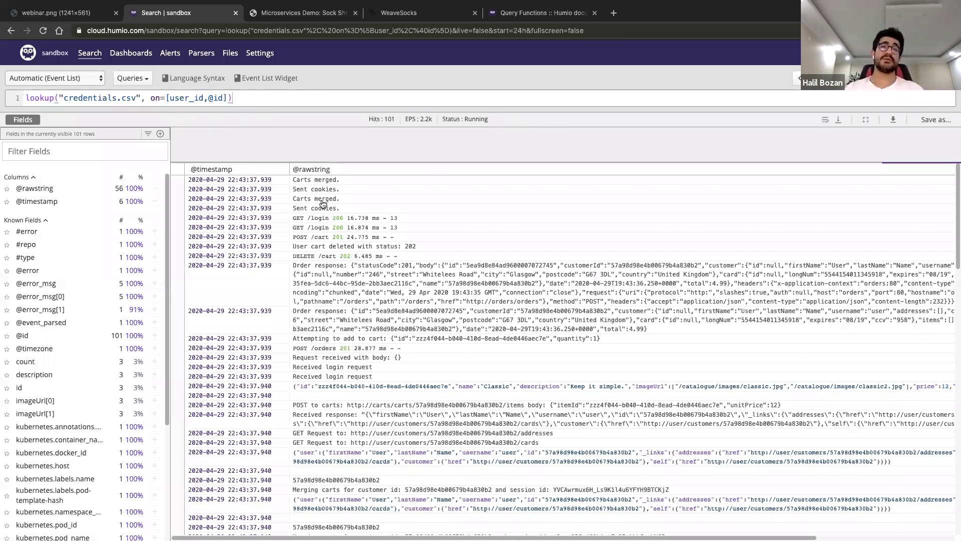
{"action": "left_click", "coordinate": [35, 153]}
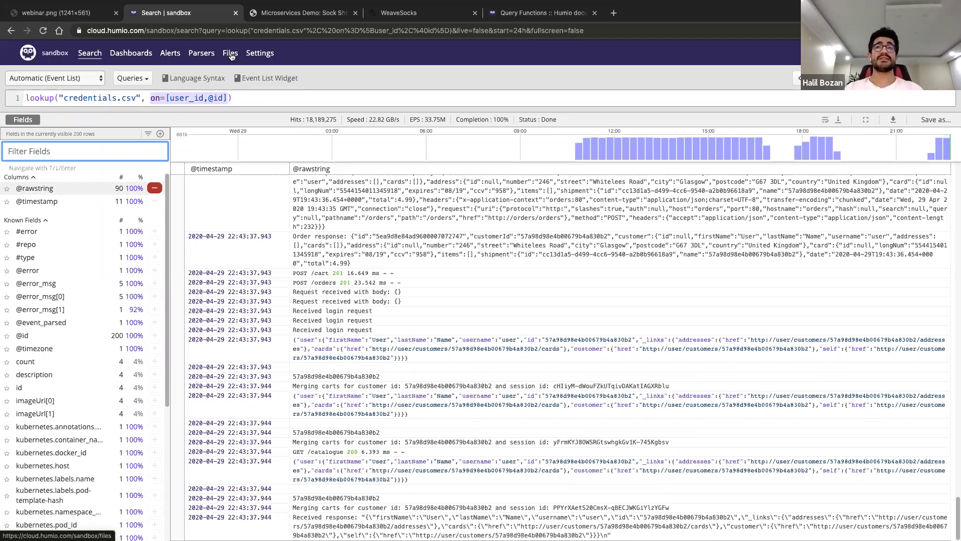
Find the description field and filter the query to description's most frequent value
{"action": "type", "text": "de"}
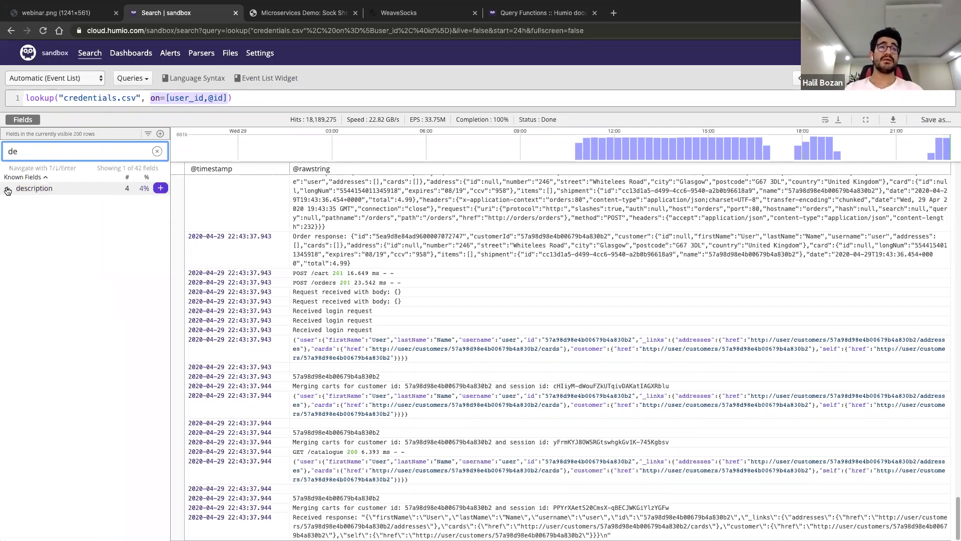
{"action": "left_click", "coordinate": [51, 189]}
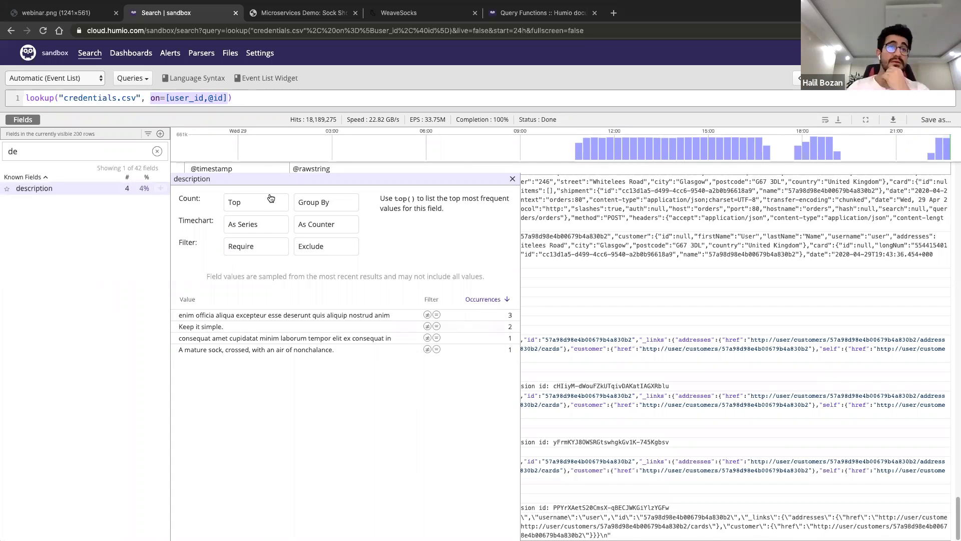
{"action": "key", "text": "Escape"}
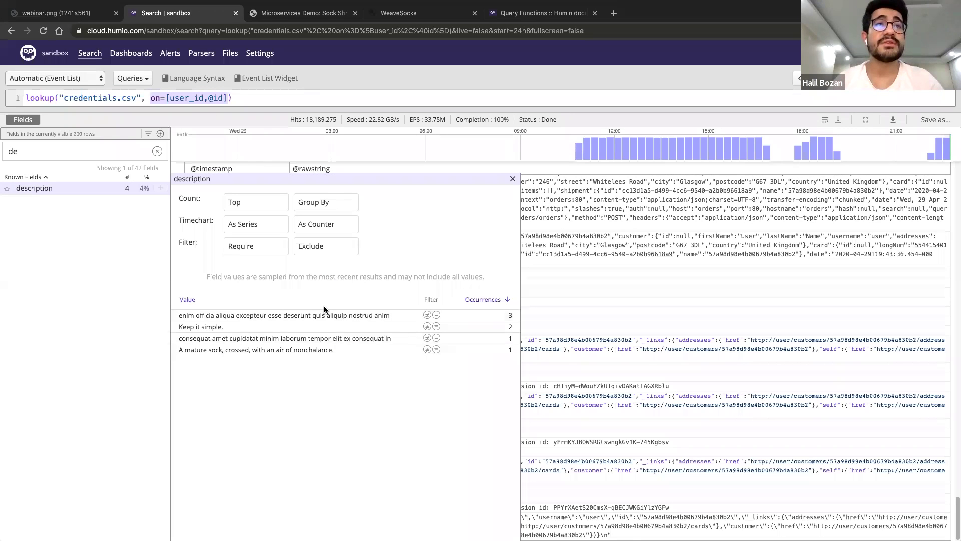
{"action": "left_click", "coordinate": [437, 314]}
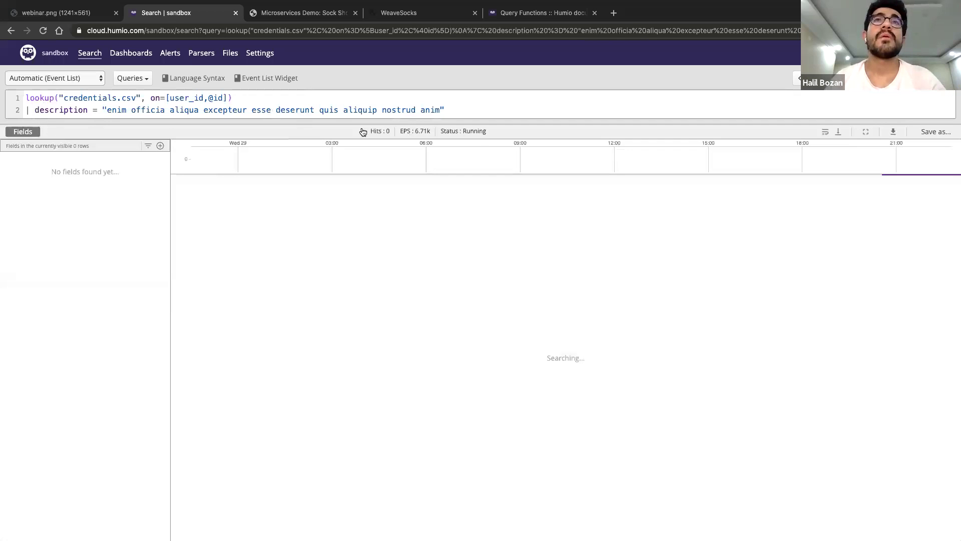
{"action": "left_click", "coordinate": [91, 58]}
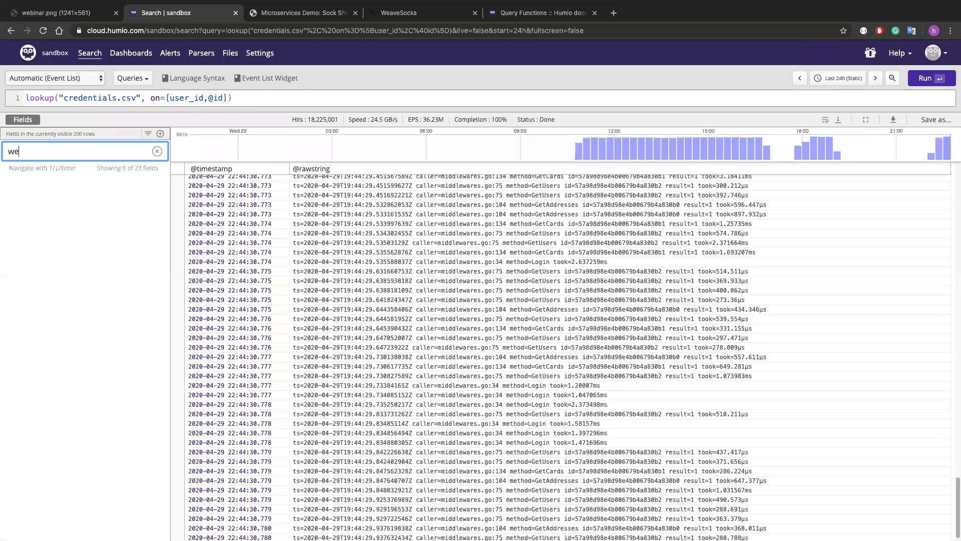
{"action": "key", "text": "BackSpace"}
{"action": "key", "text": "BackSpace"}
{"action": "type", "text": "d"}
{"action": "key", "text": "BackSpace"}
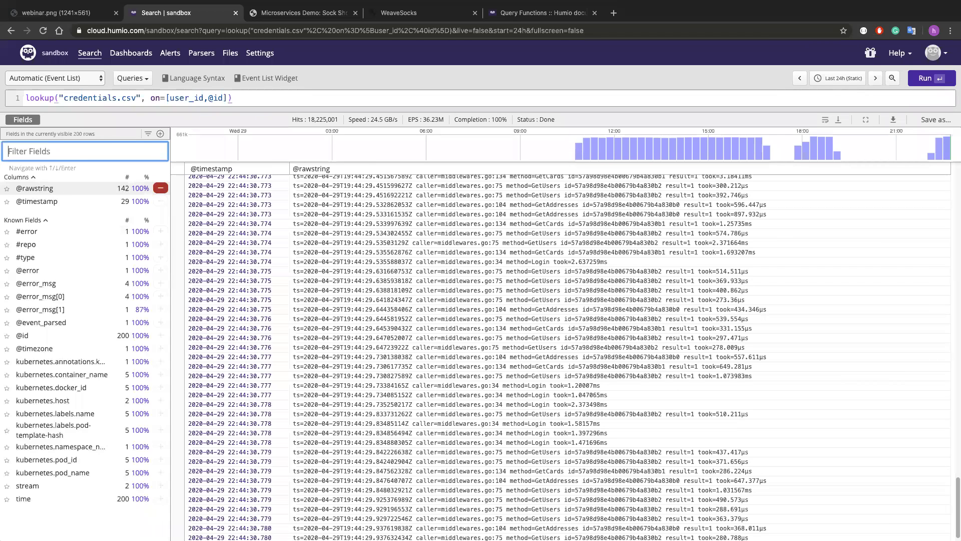
{"action": "type", "text": "s"}
{"action": "key", "text": "BackSpace"}
{"action": "type", "text": "user"}
{"action": "key", "text": "BackSpace"}
{"action": "key", "text": "BackSpace"}
{"action": "key", "text": "BackSpace"}
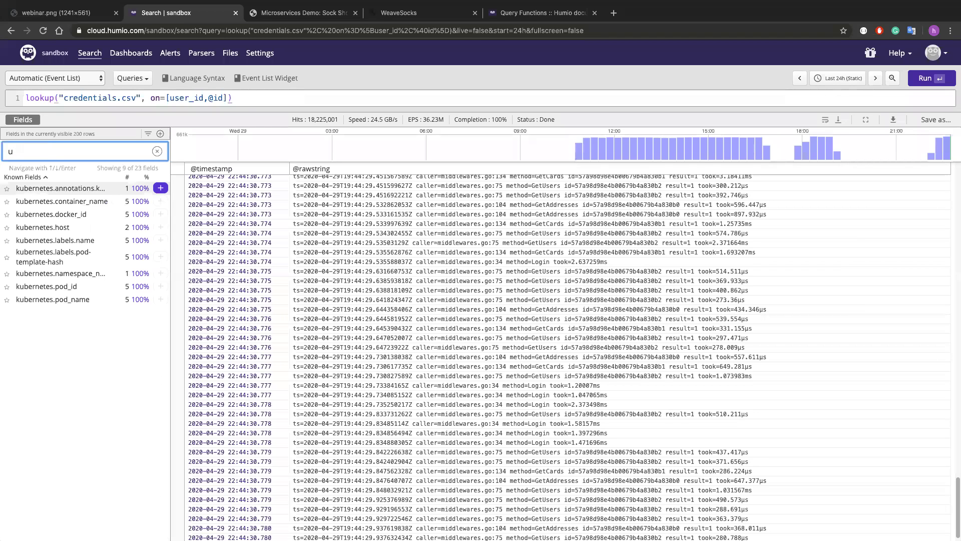
{"action": "key", "text": "BackSpace"}
{"action": "type", "text": "@id"}
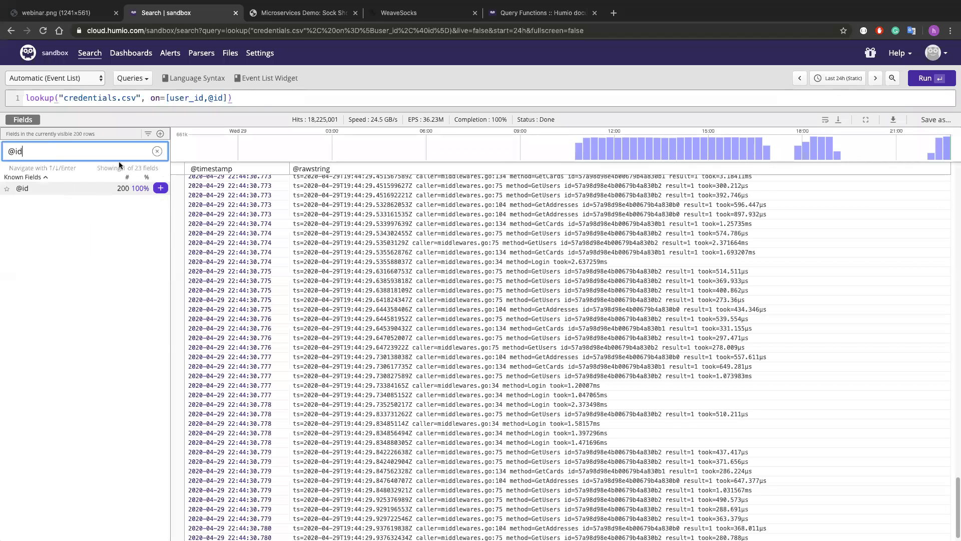
Open the 22:44:30.776 event's details and scroll through its fields and kubernetes metadata
{"action": "left_click", "coordinate": [399, 338]}
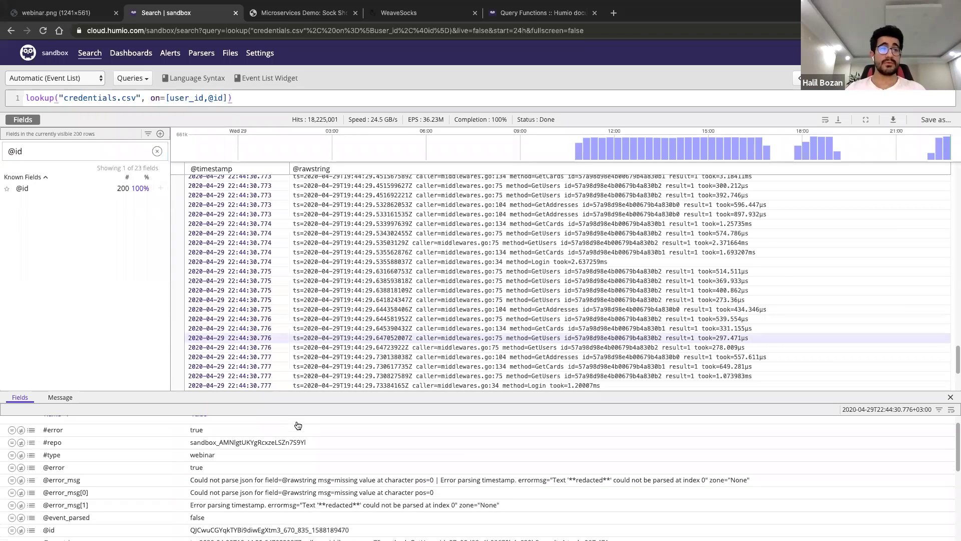
{"action": "scroll", "coordinate": [263, 482], "scroll_direction": "down", "scroll_amount": 3}
{"action": "scroll", "coordinate": [263, 482], "scroll_direction": "down", "scroll_amount": 4}
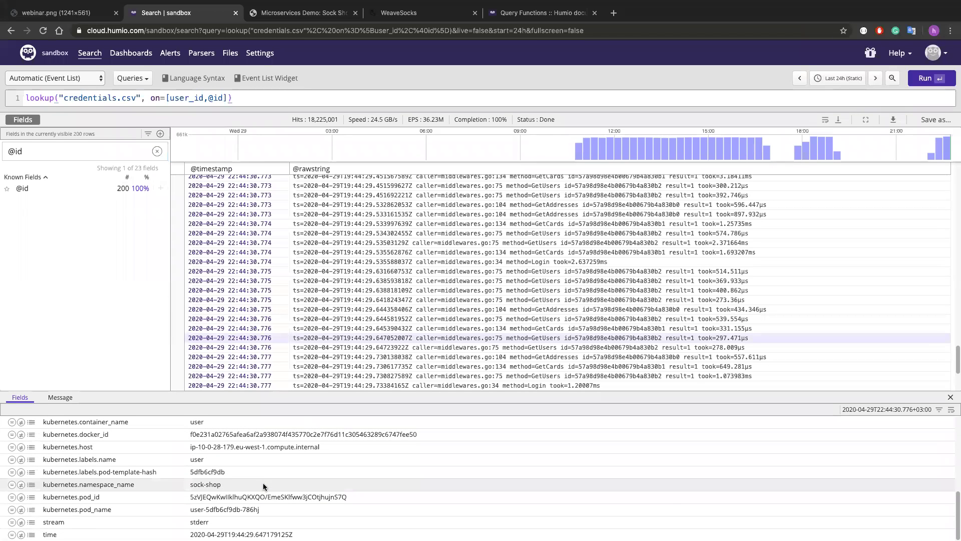
{"action": "scroll", "coordinate": [269, 454], "scroll_direction": "up", "scroll_amount": 7}
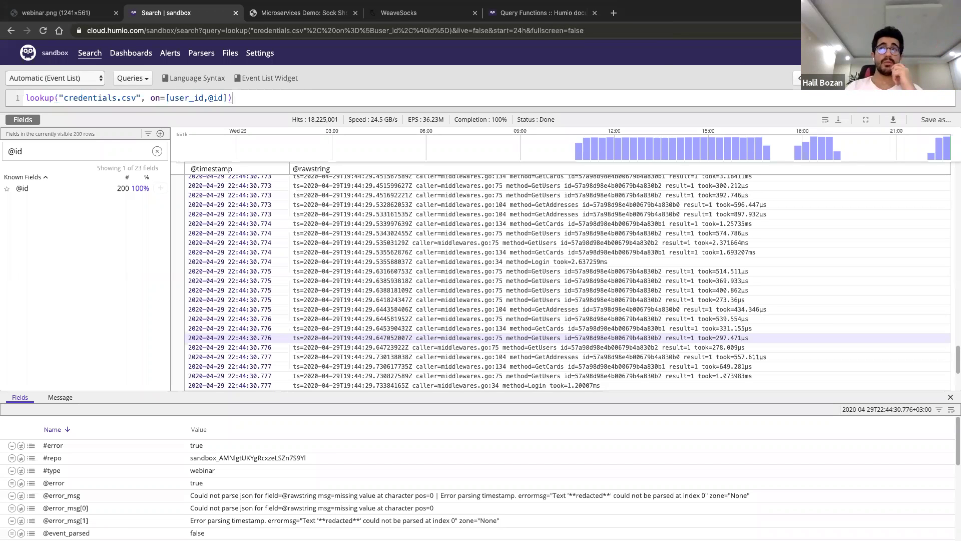
Review the time range options and the event's Kubernetes metadata, then select the whole lookup query
{"action": "left_click", "coordinate": [821, 78]}
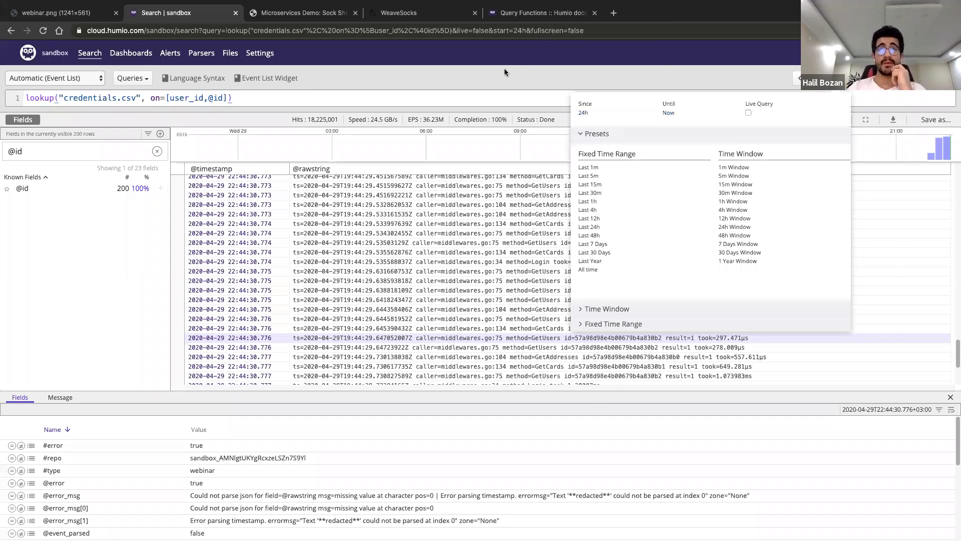
{"action": "left_click", "coordinate": [419, 75]}
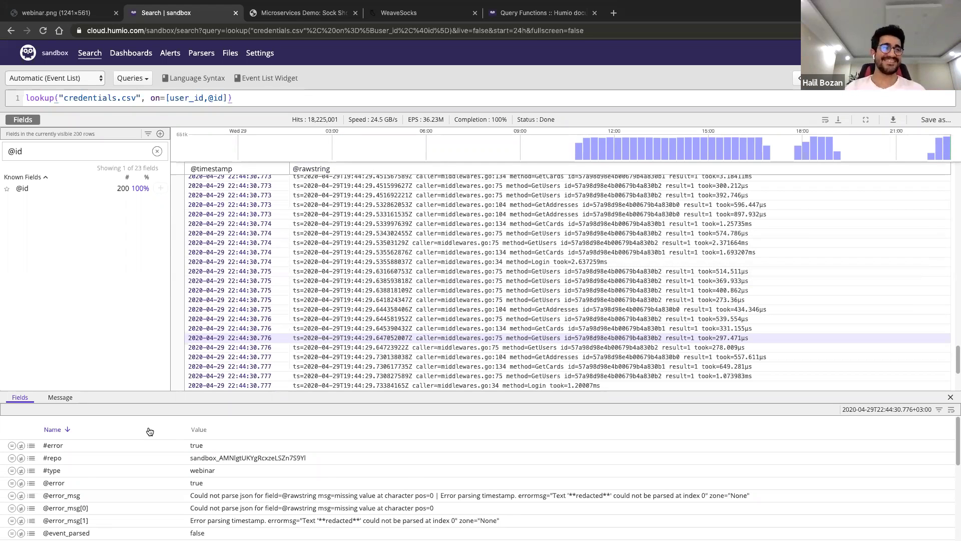
{"action": "scroll", "coordinate": [263, 469], "scroll_direction": "down", "scroll_amount": 6}
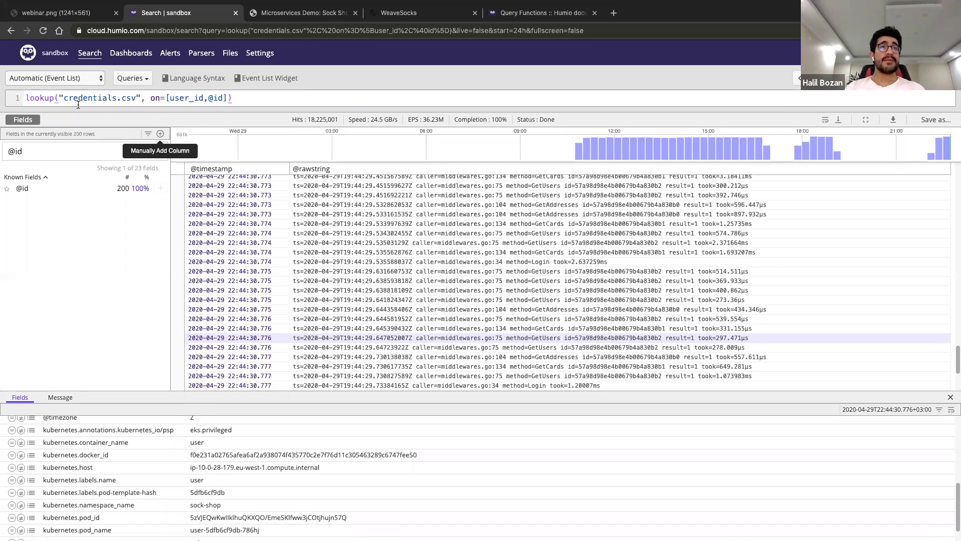
{"action": "key", "text": "ctrl+a"}
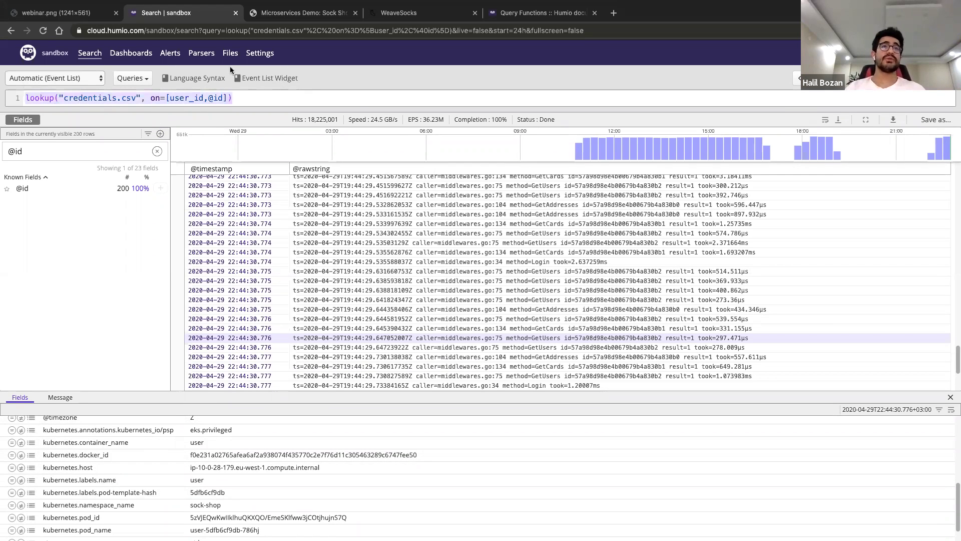
{"action": "left_click", "coordinate": [231, 55]}
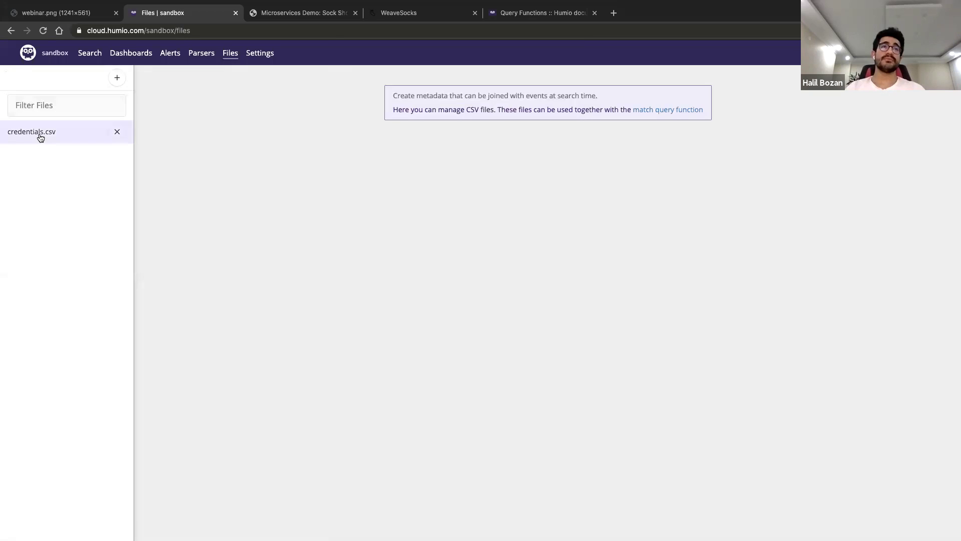
{"action": "left_click", "coordinate": [40, 134]}
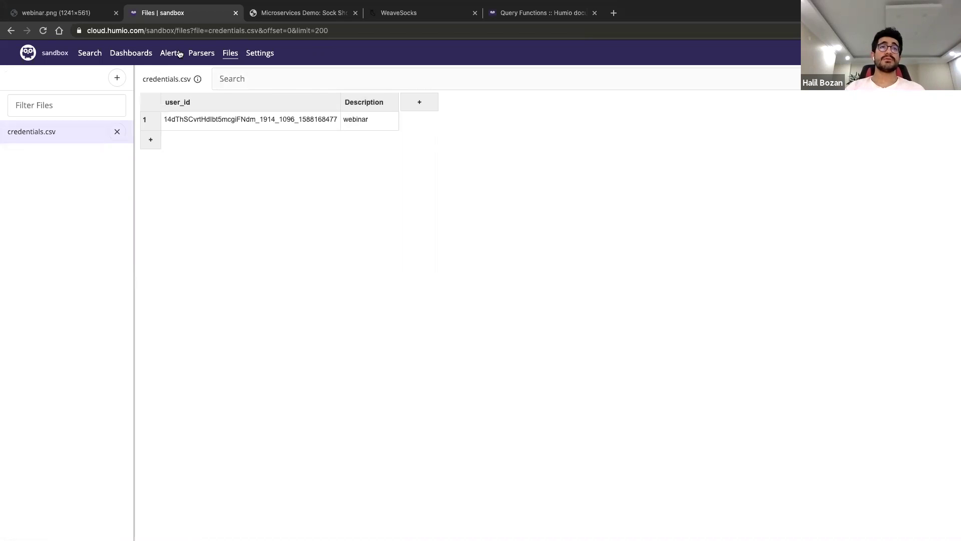
{"action": "left_click", "coordinate": [88, 53]}
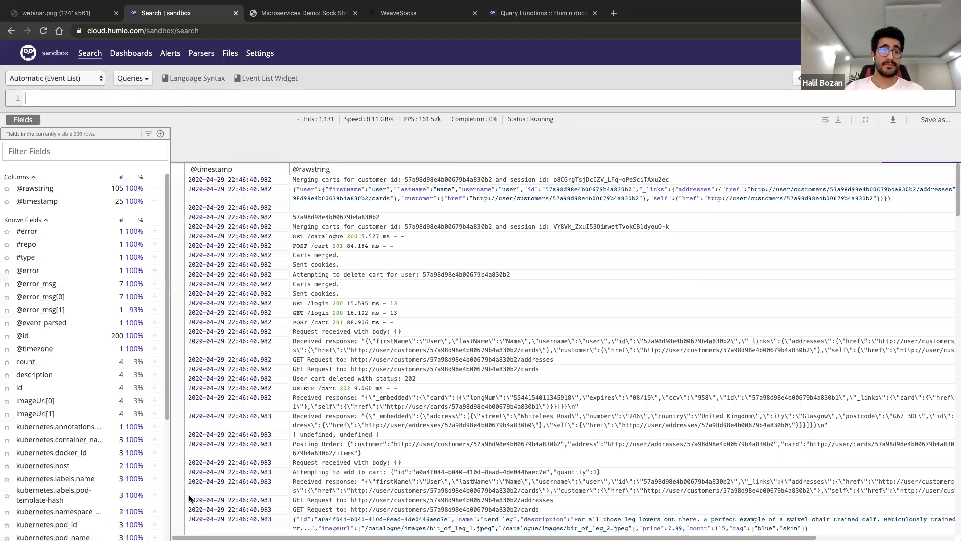
{"action": "double_click", "coordinate": [380, 498]}
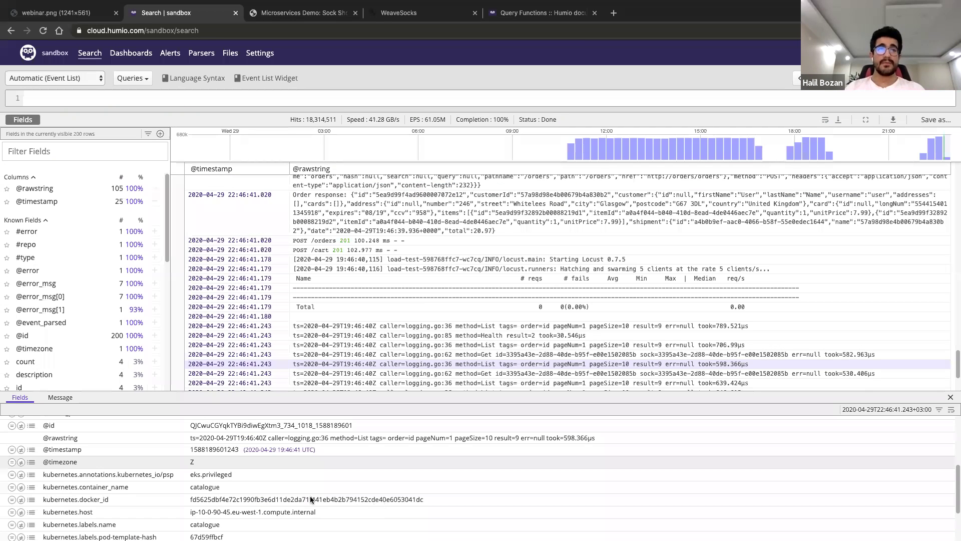
{"action": "left_click", "coordinate": [230, 54]}
{"action": "left_click", "coordinate": [47, 133]}
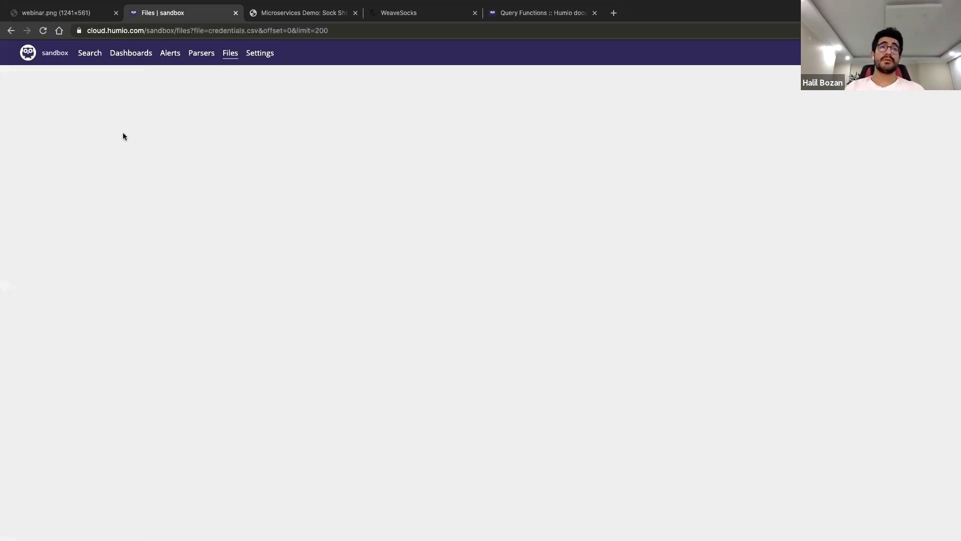
{"action": "left_click", "coordinate": [221, 125]}
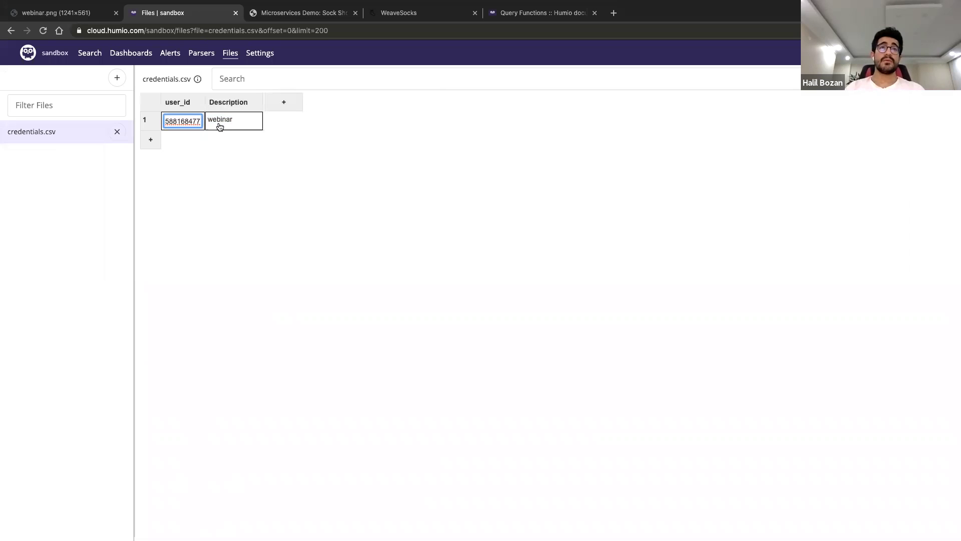
{"action": "key", "text": "ctrl+a"}
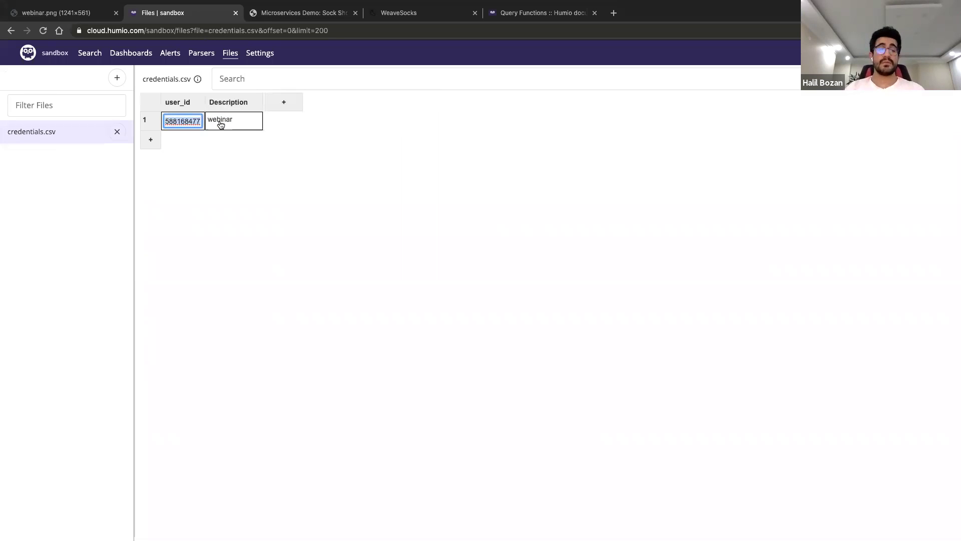
{"action": "type", "text": "588189601"}
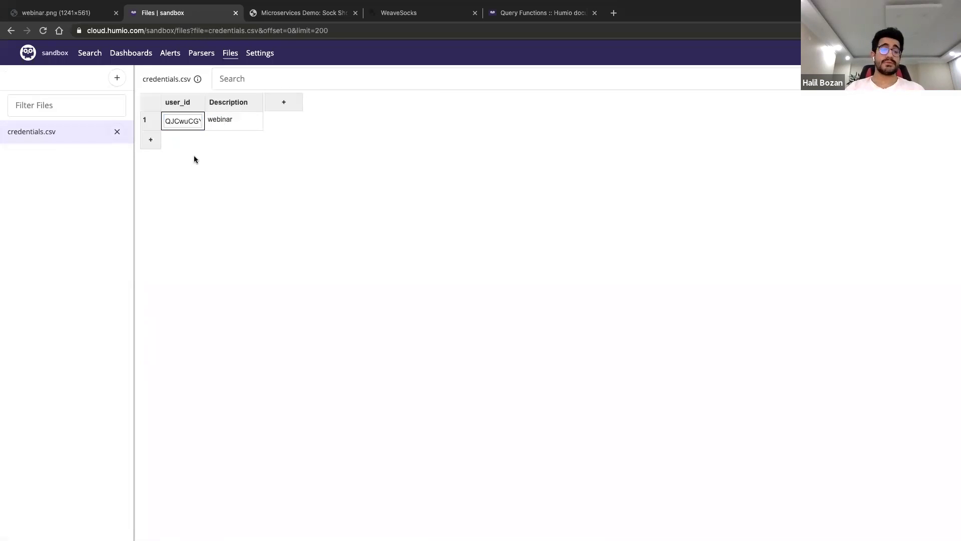
{"action": "left_click", "coordinate": [200, 158]}
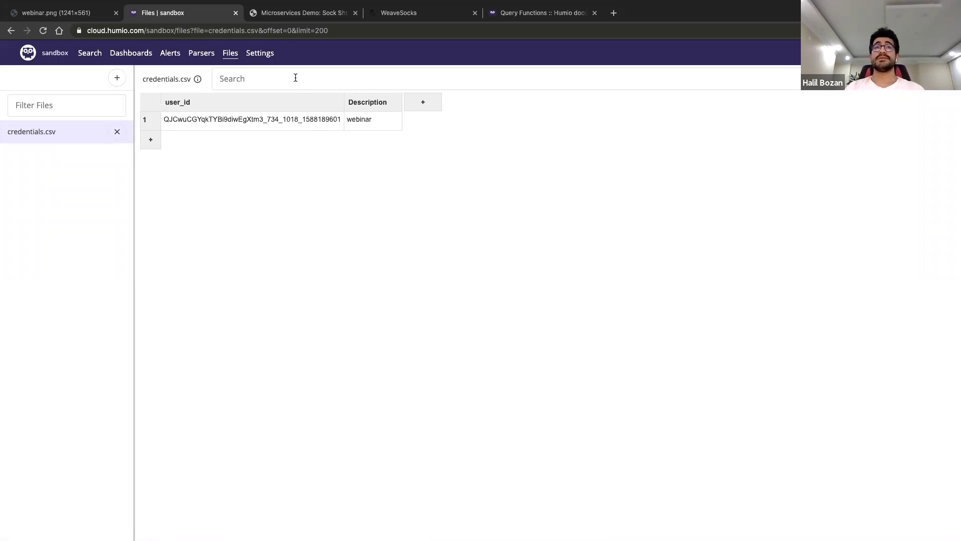
Rerun the credentials.csv lookup search over the Last 15m time range
{"action": "left_click", "coordinate": [93, 57]}
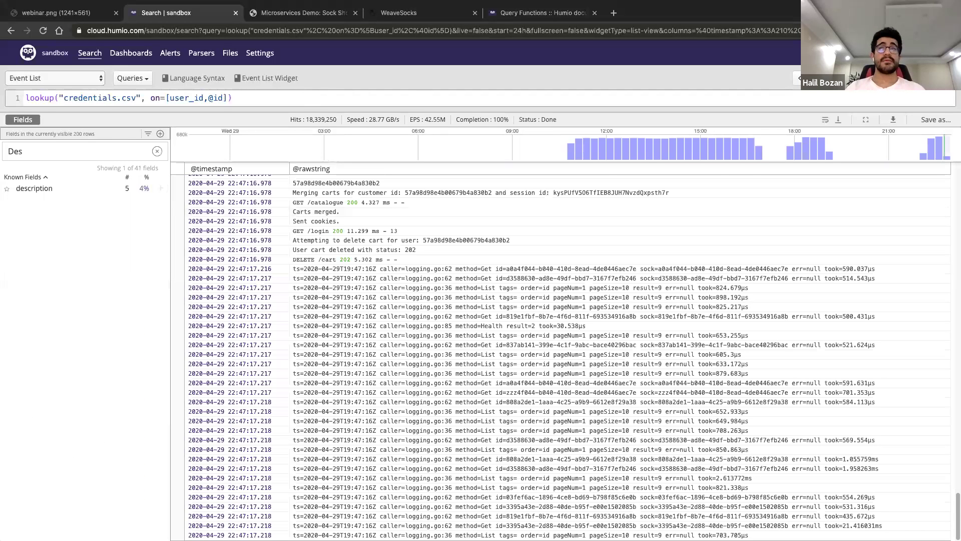
{"action": "left_click", "coordinate": [821, 78]}
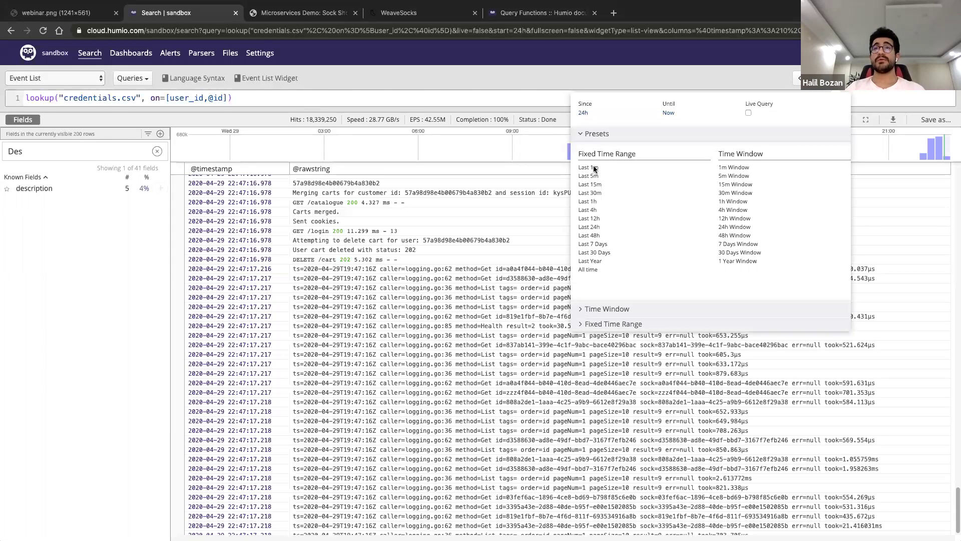
{"action": "left_click", "coordinate": [596, 166]}
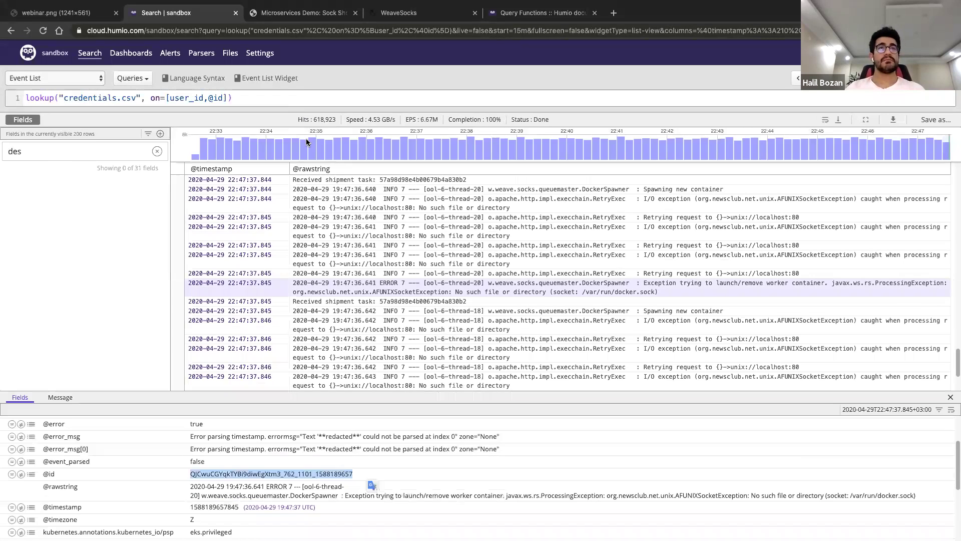
{"action": "left_click", "coordinate": [230, 53]}
{"action": "left_click", "coordinate": [32, 131]}
{"action": "key", "text": "BackSpace"}
{"action": "key", "text": "BackSpace"}
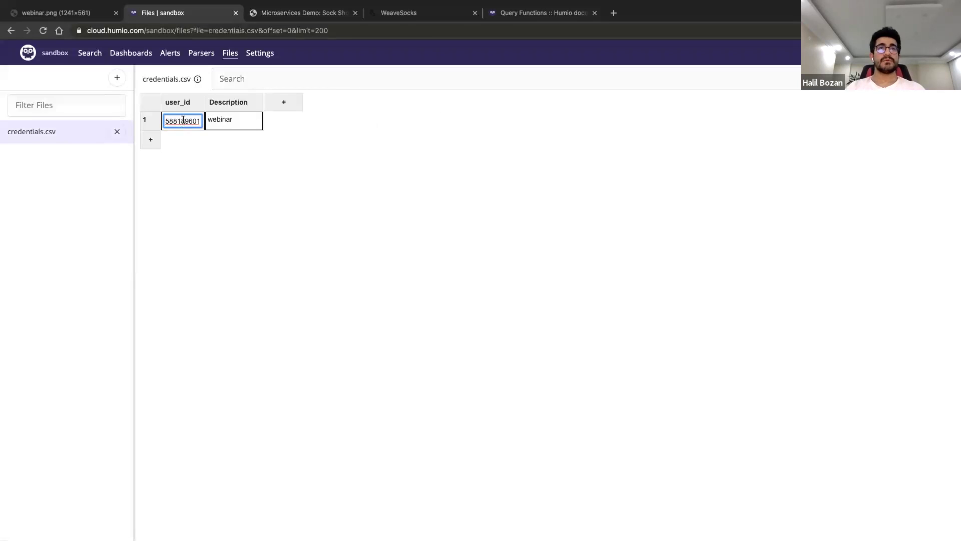
{"action": "type", "text": "57"}
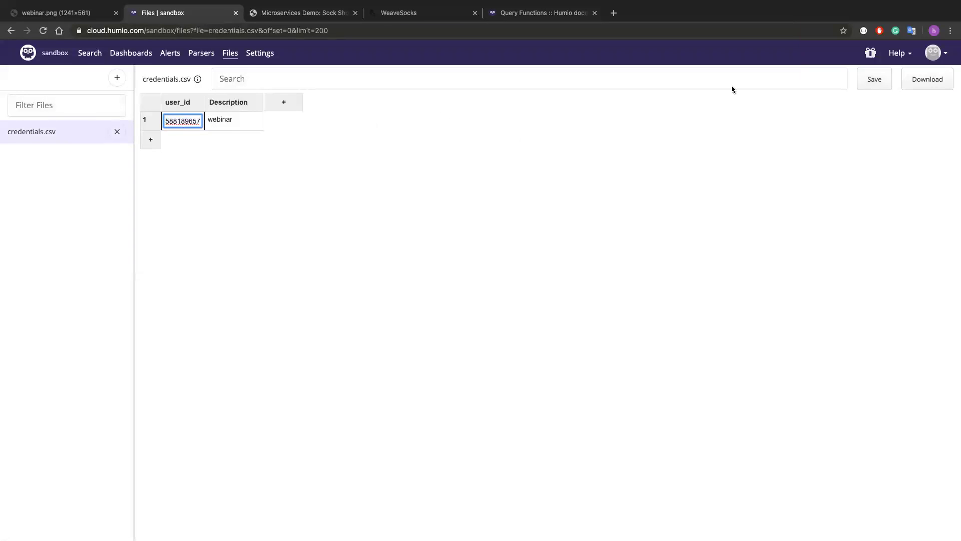
{"action": "left_click", "coordinate": [873, 80]}
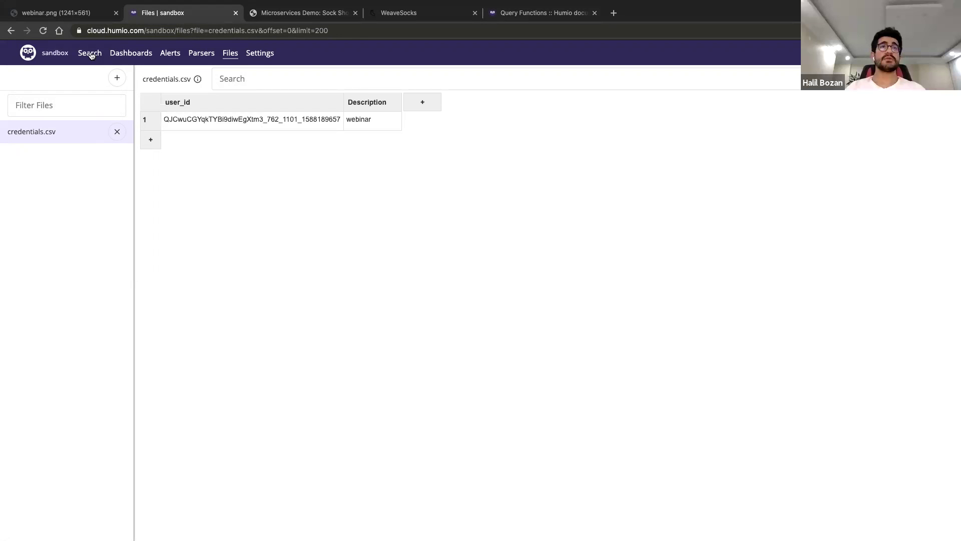
{"action": "left_click", "coordinate": [91, 53]}
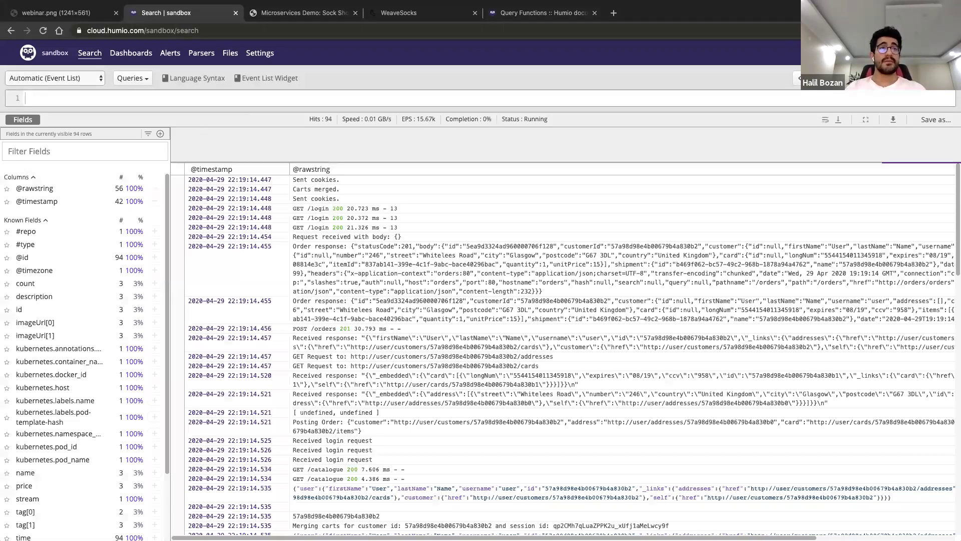
Rerun the recent credentials.csv lookup query and show the description field's values
{"action": "left_click", "coordinate": [133, 78]}
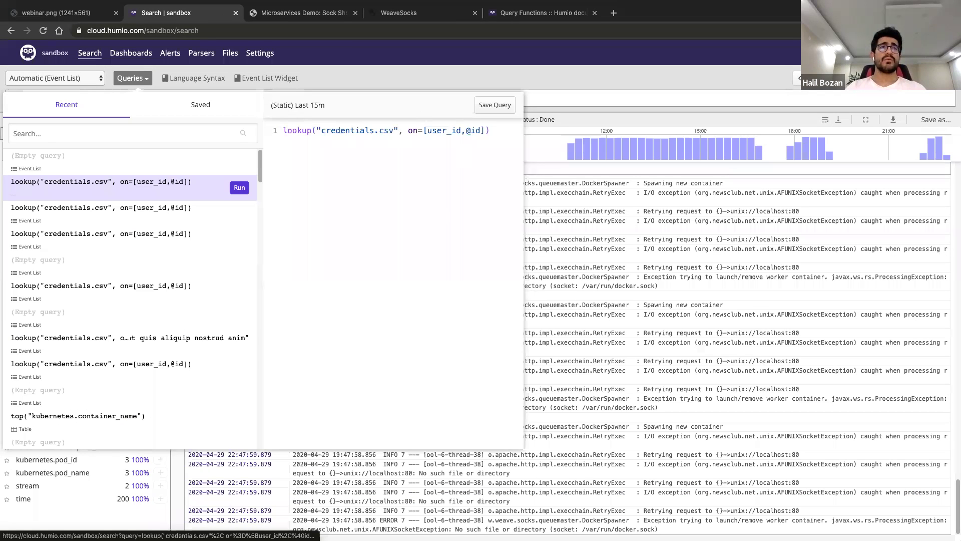
{"action": "left_click", "coordinate": [42, 193]}
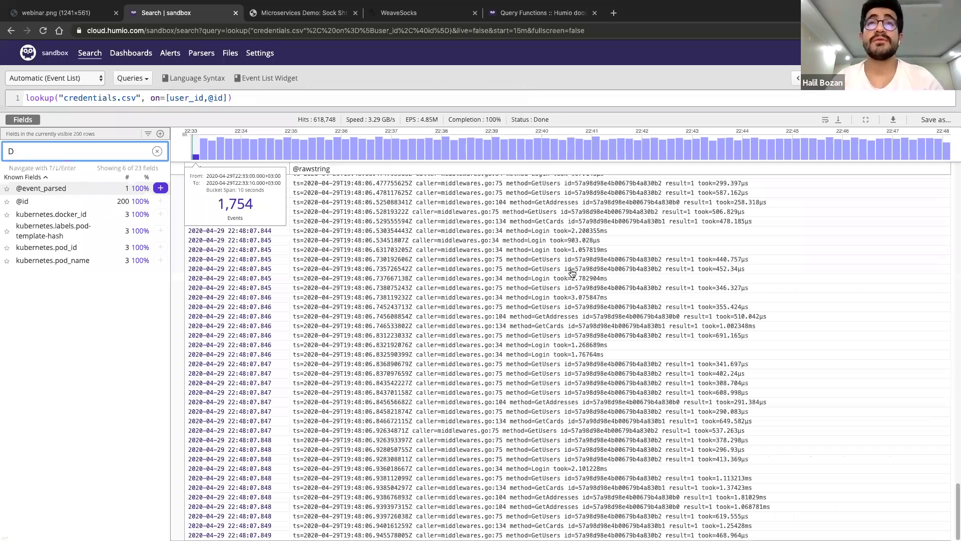
{"action": "type", "text": "des"}
{"action": "key", "text": "Return"}
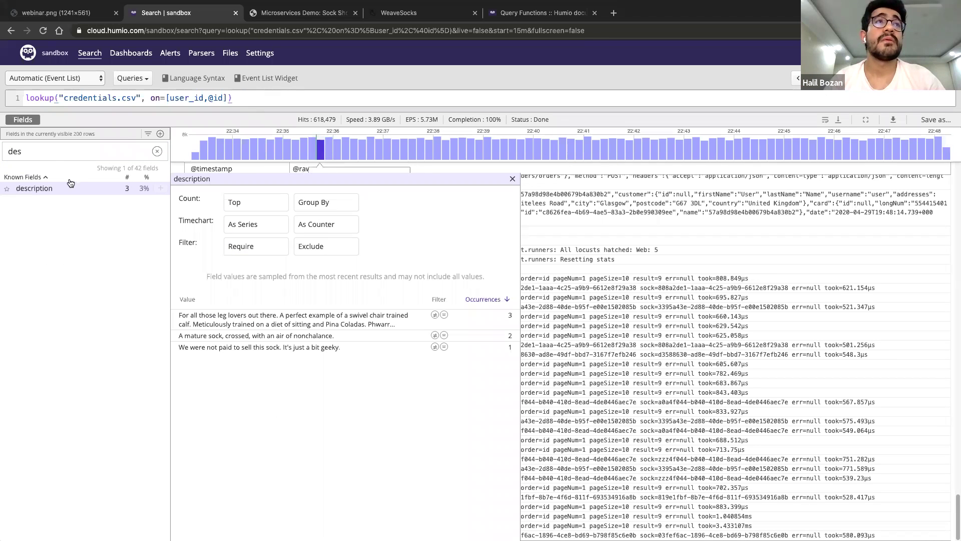
Filter fields for user and require the single user.id value found, leaving 3,760 events
{"action": "double_click", "coordinate": [28, 153]}
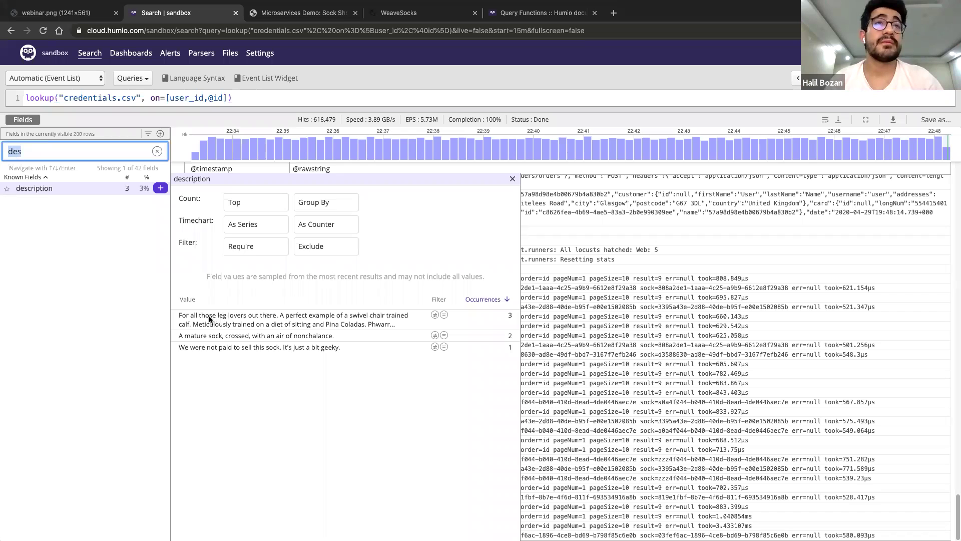
{"action": "type", "text": "user"}
{"action": "key", "text": "Down"}
{"action": "key", "text": "Down"}
{"action": "key", "text": "Down"}
{"action": "key", "text": "Down"}
{"action": "key", "text": "Down"}
{"action": "key", "text": "Return"}
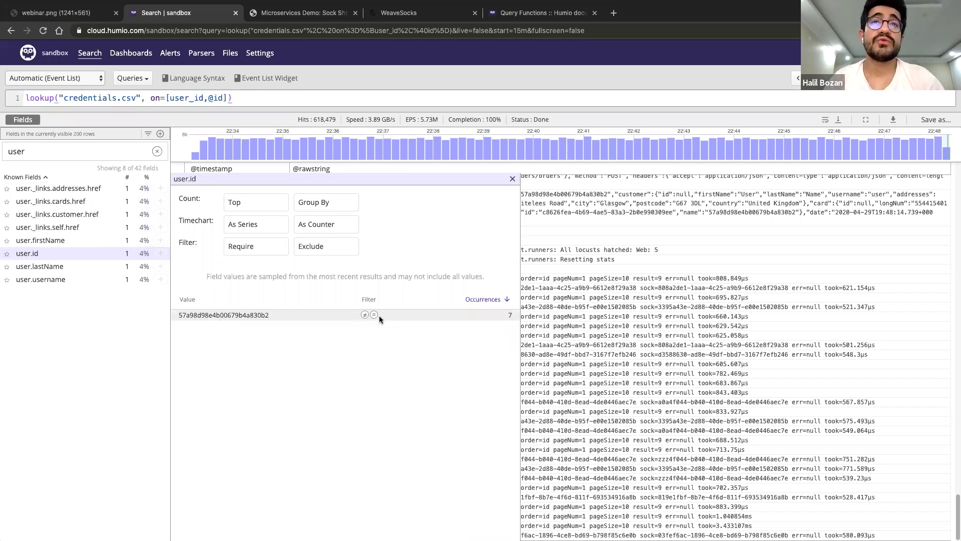
{"action": "left_click", "coordinate": [374, 316]}
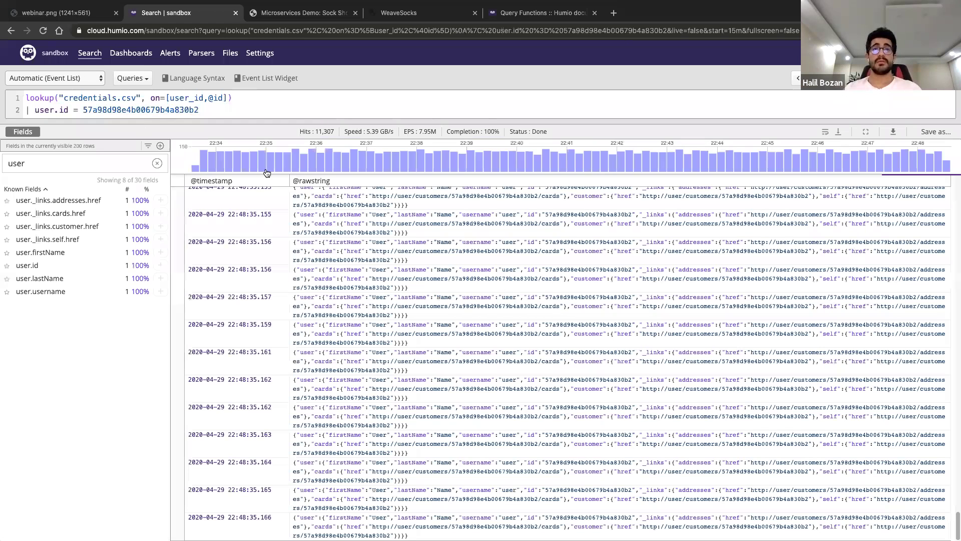
{"action": "scroll", "coordinate": [472, 350], "scroll_direction": "down", "scroll_amount": 1}
{"action": "scroll", "coordinate": [472, 350], "scroll_direction": "up", "scroll_amount": 1}
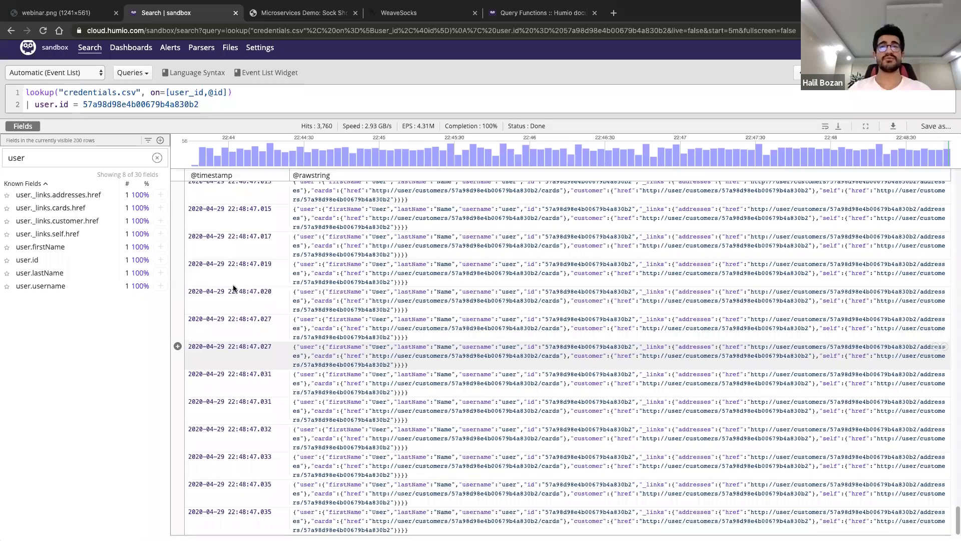
{"action": "left_click", "coordinate": [27, 264]}
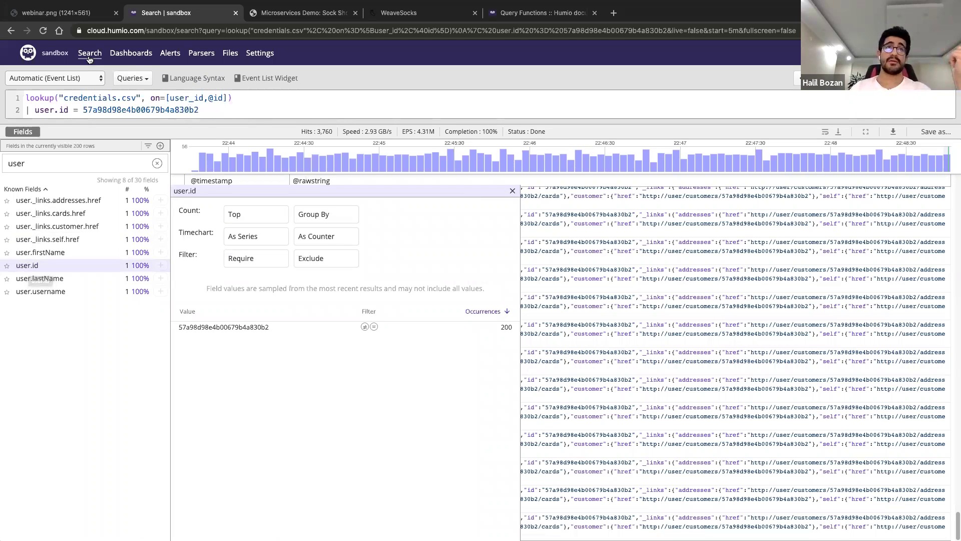
Return to the empty Last 24h search of all sandbox events and highlight its speed stats
{"action": "left_click", "coordinate": [230, 52]}
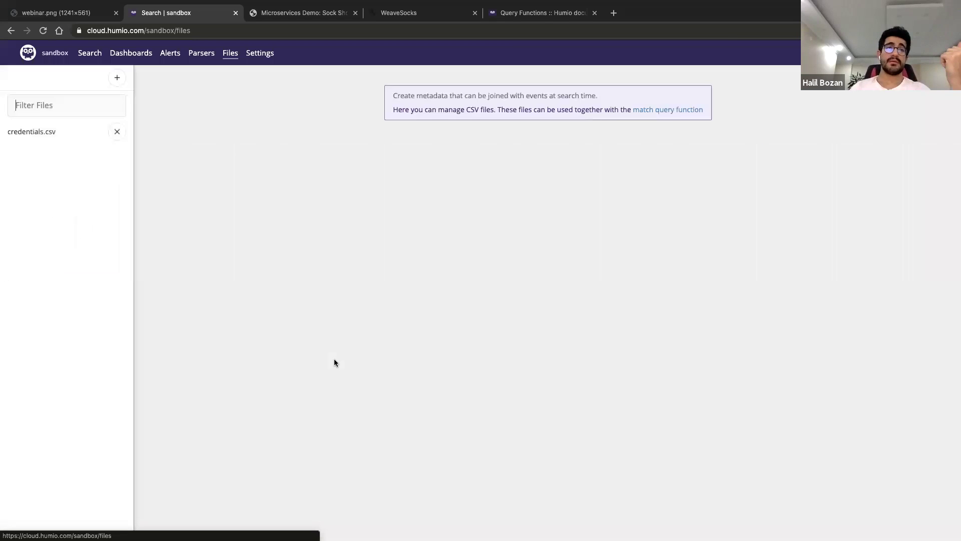
{"action": "key", "text": "super+bracketleft"}
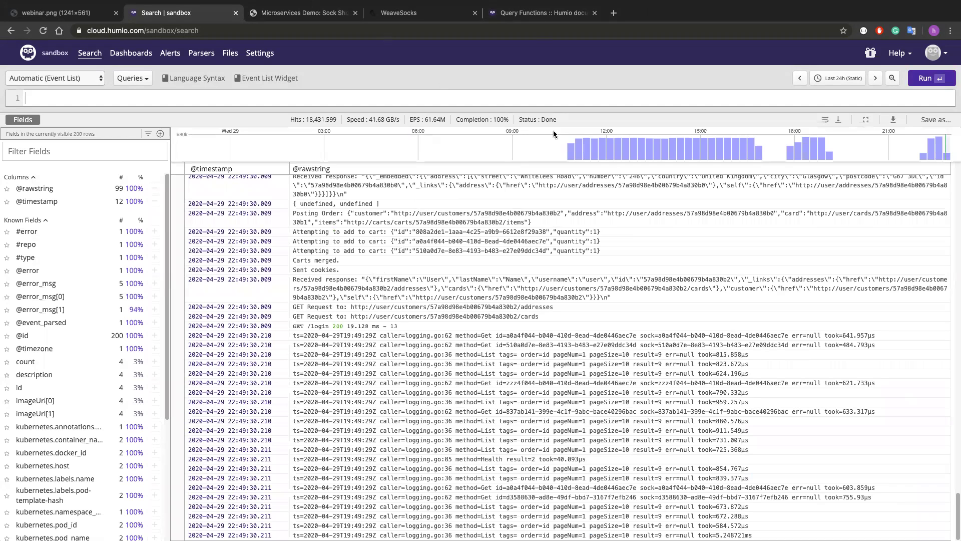
{"action": "mouse_move", "coordinate": [554, 130]}
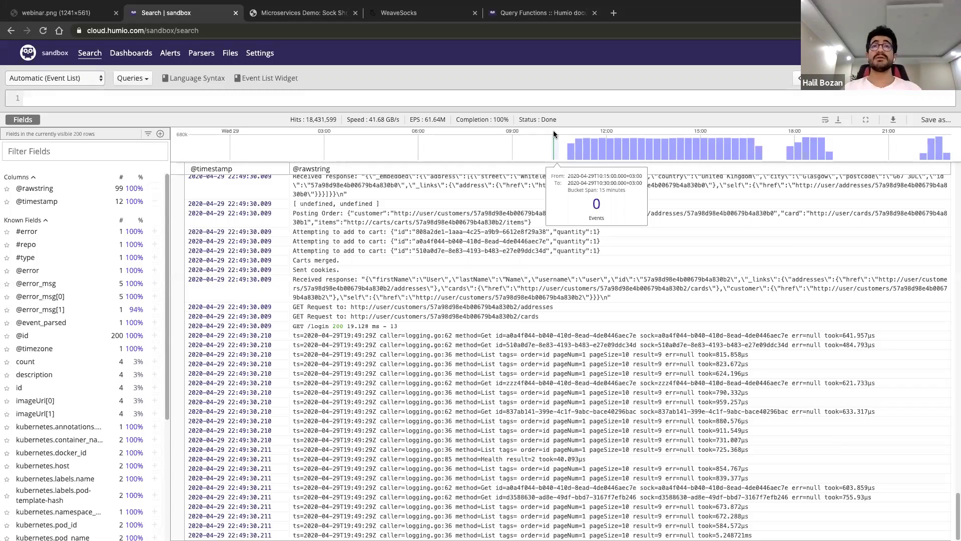
{"action": "left_click_drag", "start_coordinate": [398, 118], "coordinate": [346, 120]}
{"action": "left_click", "coordinate": [346, 120]}
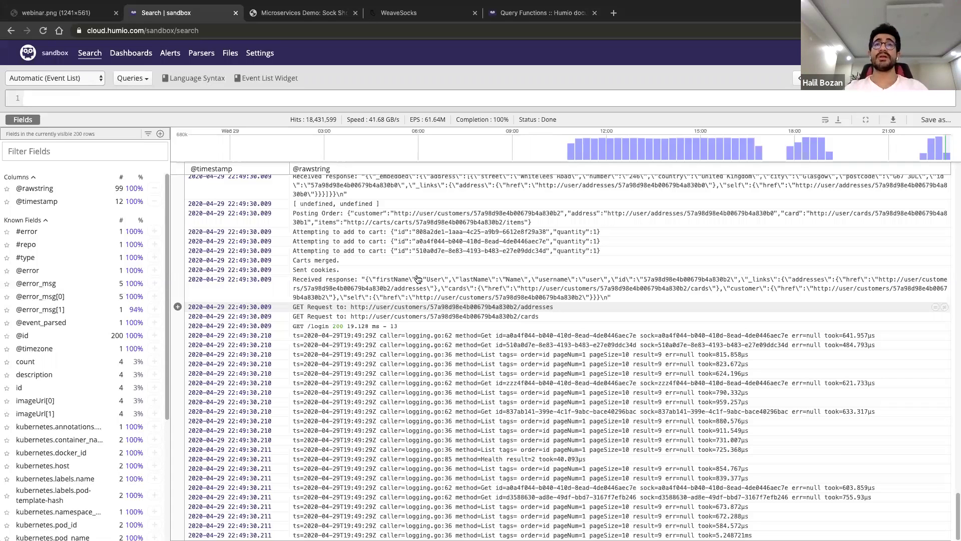
{"action": "left_click", "coordinate": [532, 15]}
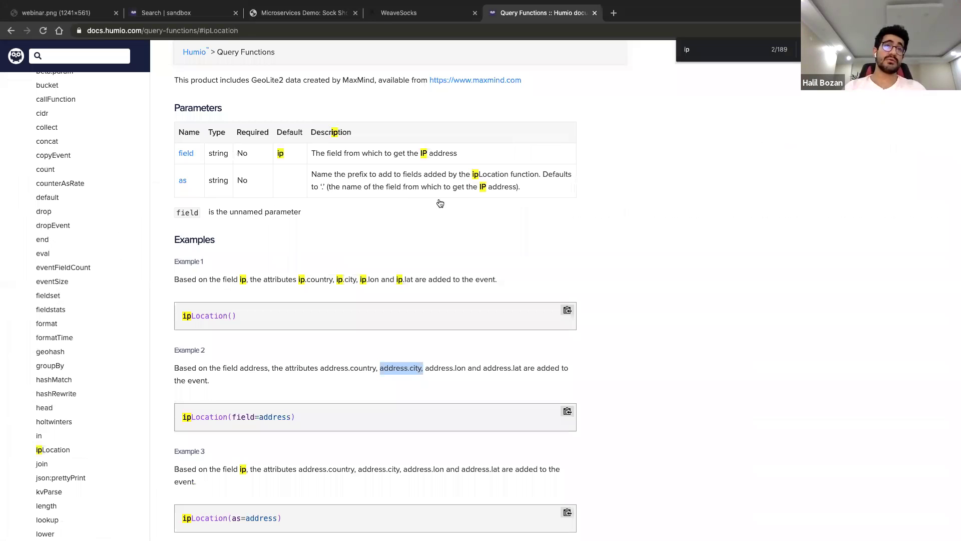
Scroll the docs sidebar to the top to reach the Installation page
{"action": "scroll", "coordinate": [121, 255], "scroll_direction": "up", "scroll_amount": 7}
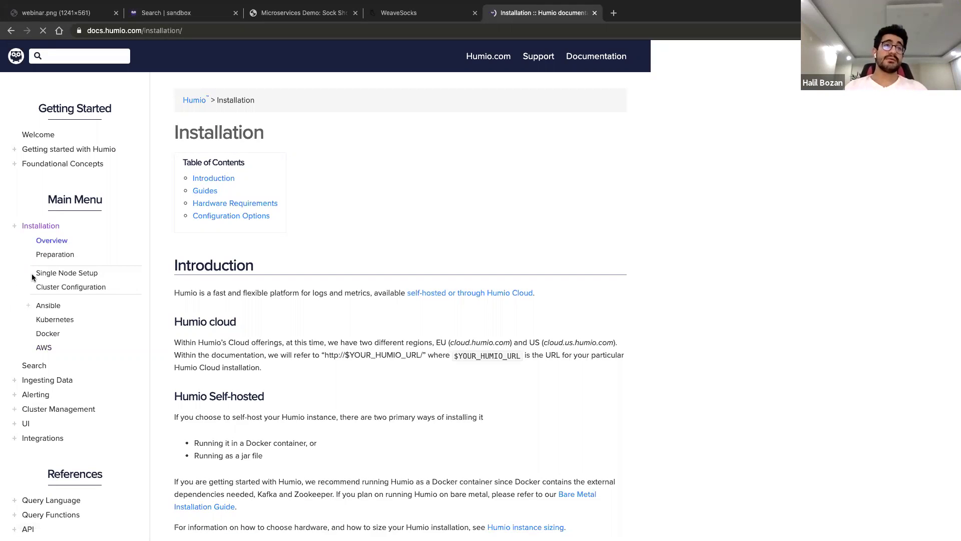
{"action": "left_click", "coordinate": [58, 274]}
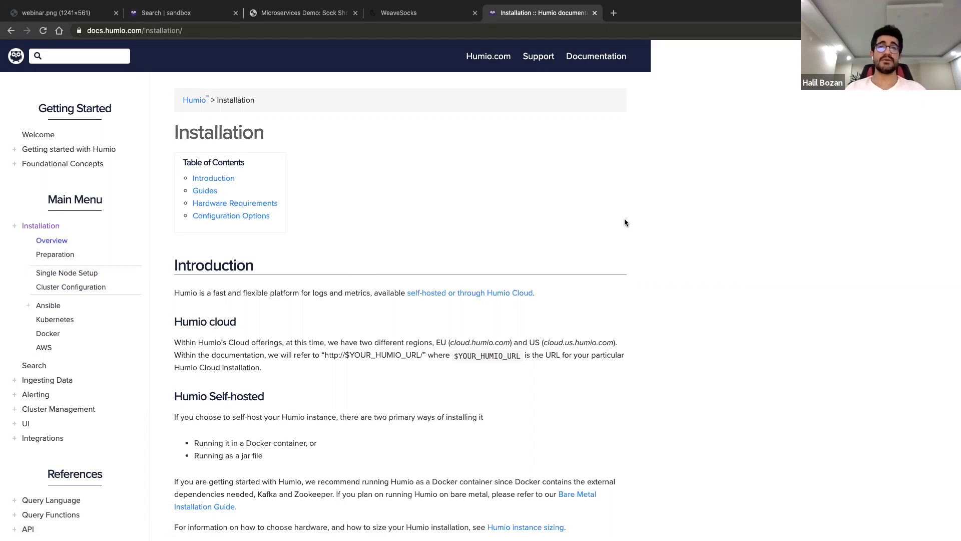
{"action": "scroll", "coordinate": [320, 318], "scroll_direction": "down", "scroll_amount": 3}
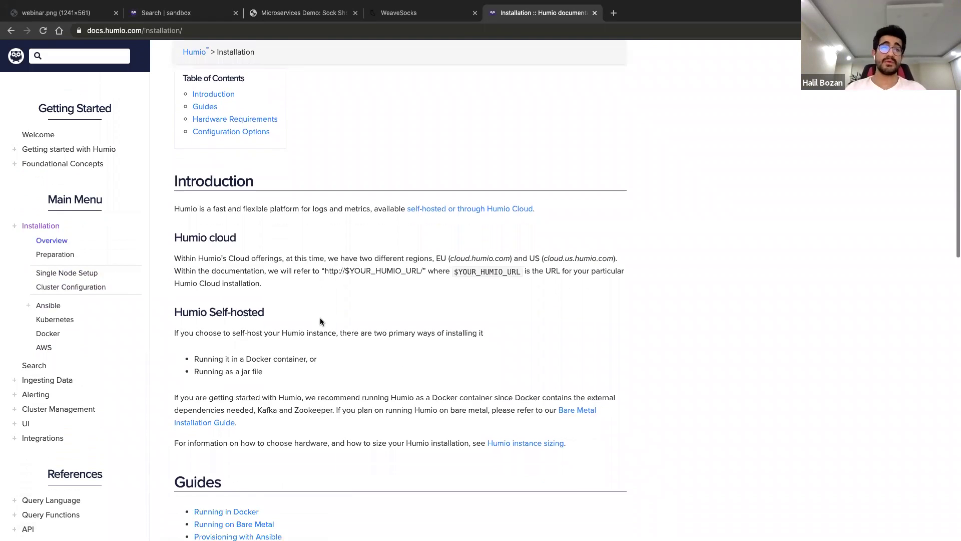
{"action": "scroll", "coordinate": [326, 319], "scroll_direction": "down", "scroll_amount": 3}
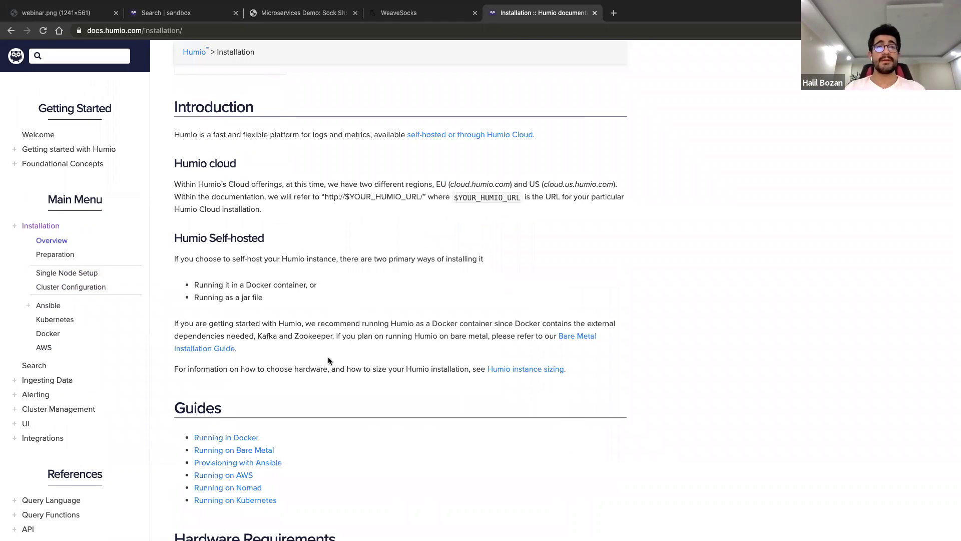
{"action": "left_click_drag", "start_coordinate": [258, 336], "coordinate": [334, 340]}
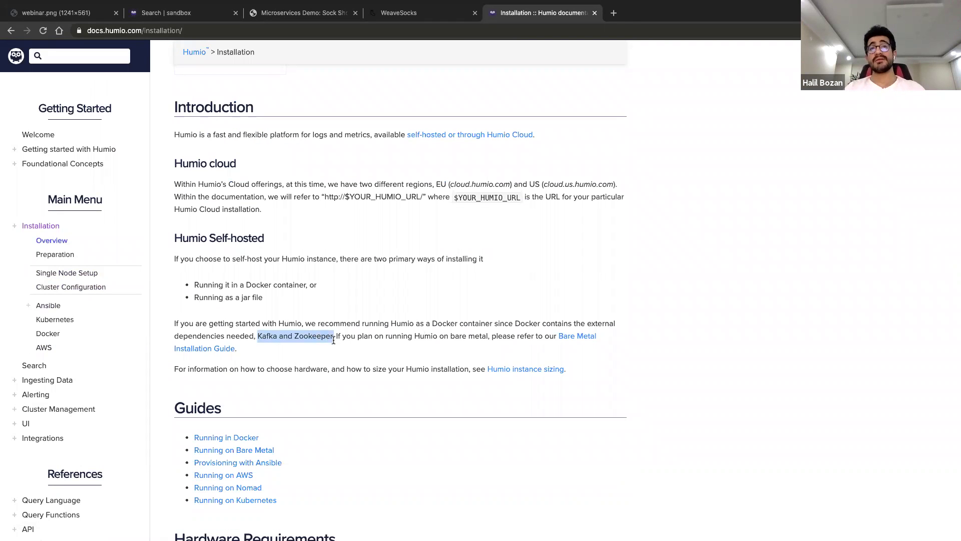
{"action": "left_click", "coordinate": [407, 338]}
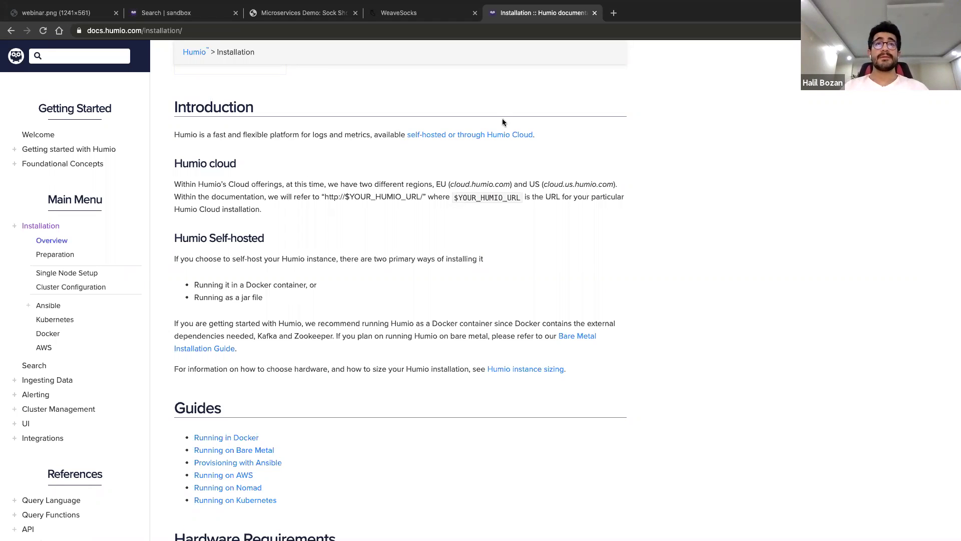
{"action": "scroll", "coordinate": [69, 298], "scroll_direction": "down", "scroll_amount": 2}
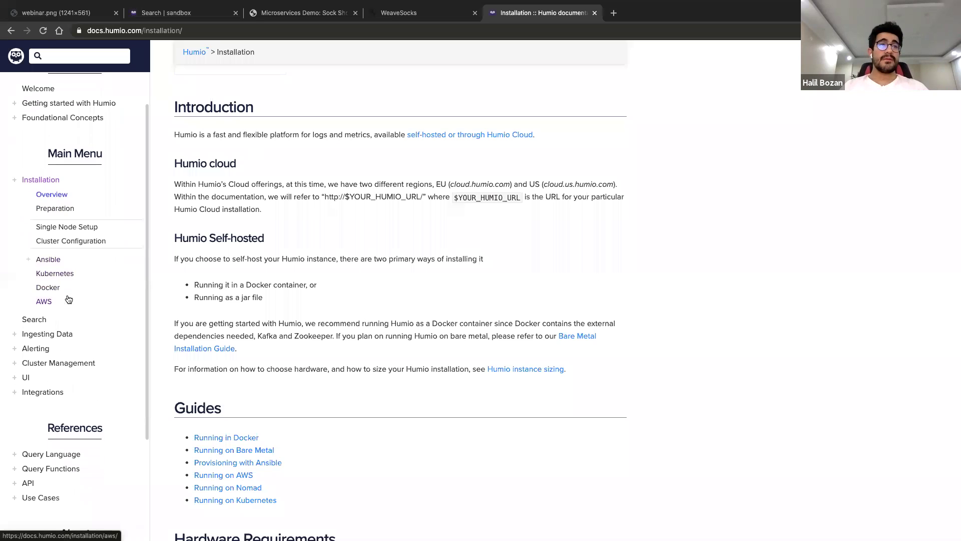
{"action": "scroll", "coordinate": [68, 299], "scroll_direction": "down", "scroll_amount": 3}
{"action": "scroll", "coordinate": [69, 299], "scroll_direction": "down", "scroll_amount": 4}
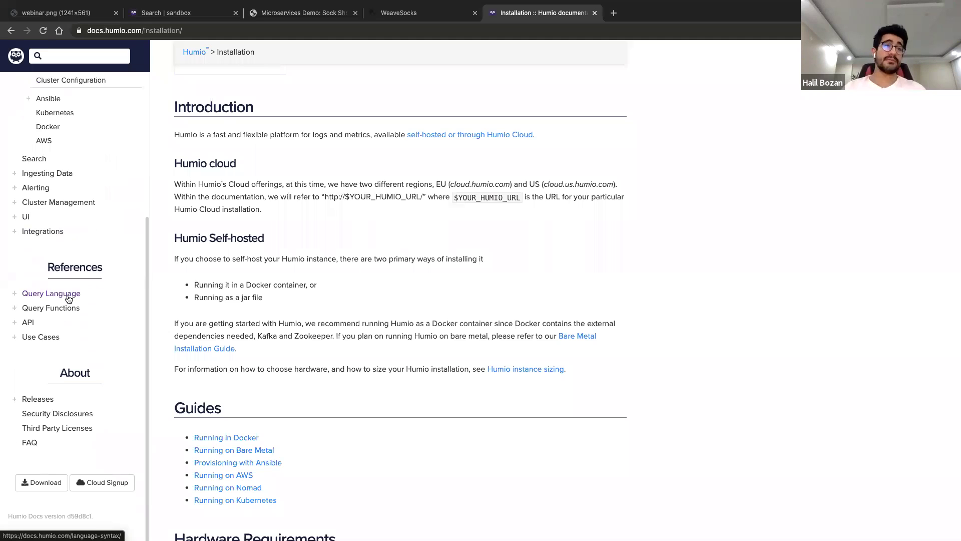
{"action": "scroll", "coordinate": [68, 299], "scroll_direction": "up", "scroll_amount": 9}
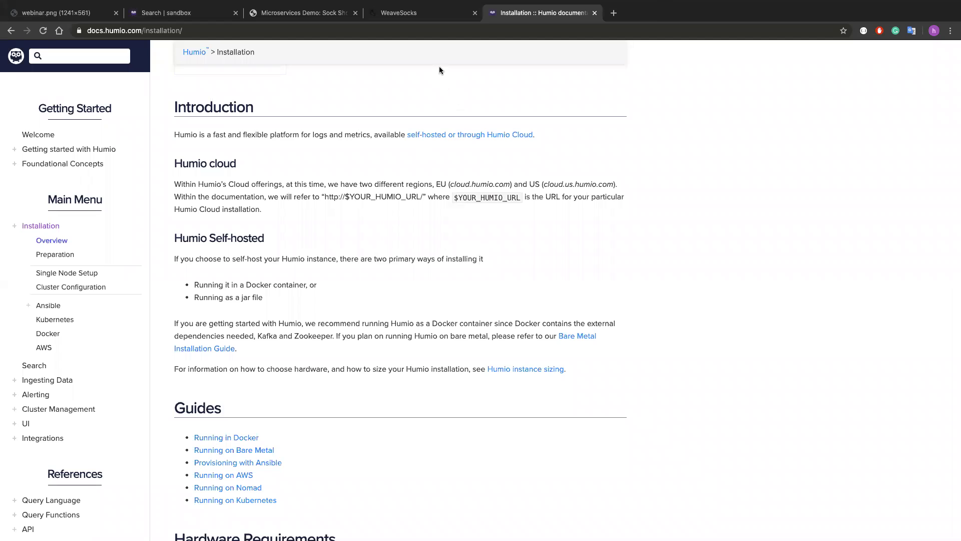
{"action": "key", "text": "ctrl+Left"}
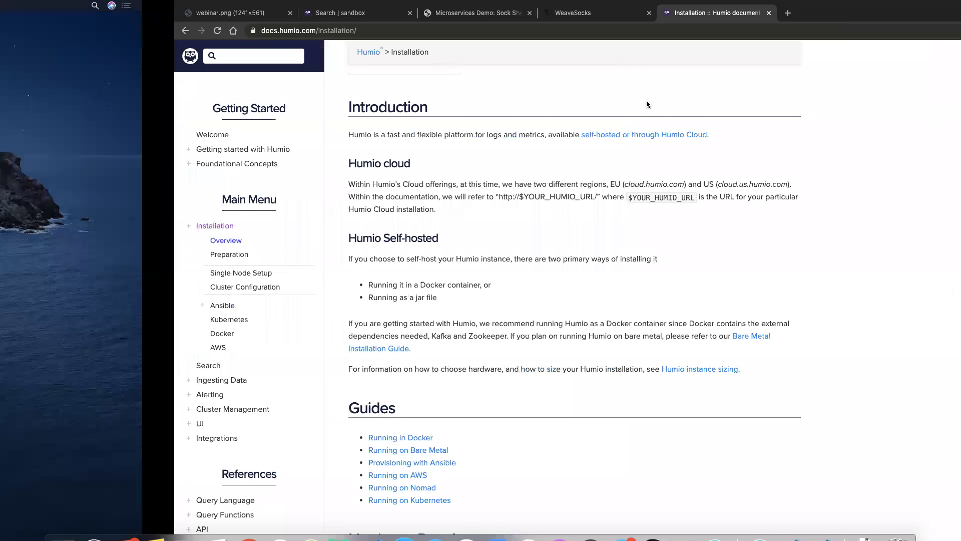
Cycle through desktop Spaces, past the Humio installation docs, to the full-screen kubectl terminal
{"action": "key", "text": "ctrl+Left"}
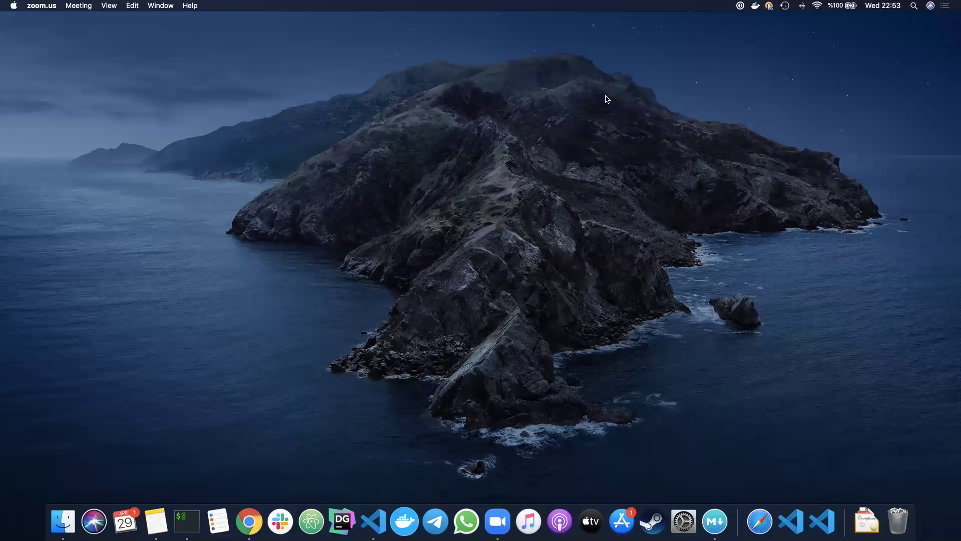
{"action": "key", "text": "ctrl+Right"}
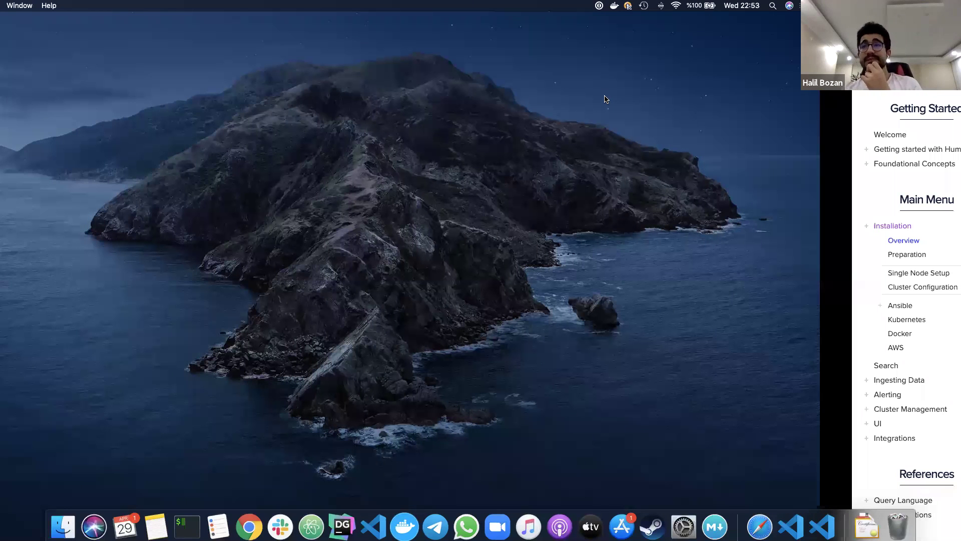
{"action": "key", "text": "ctrl+Left"}
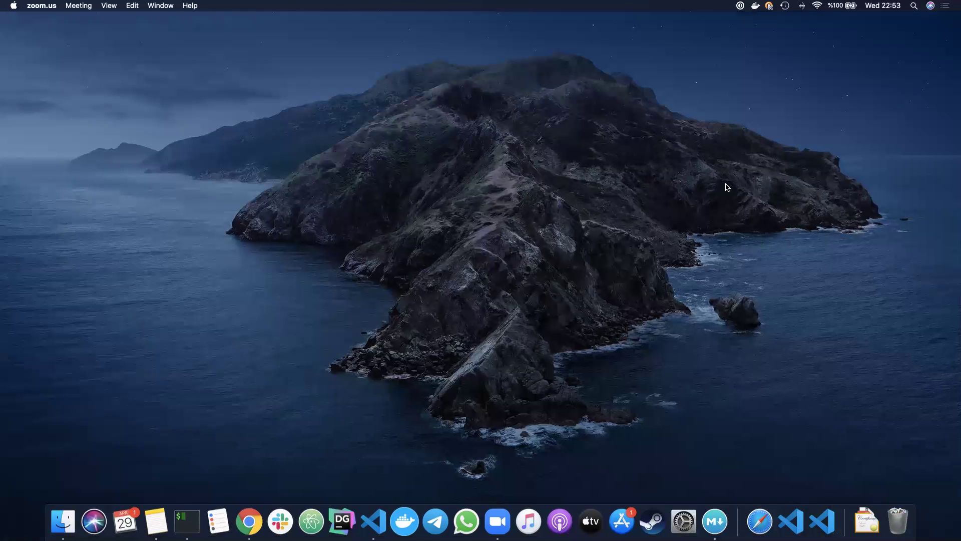
{"action": "key", "text": "ctrl+Right"}
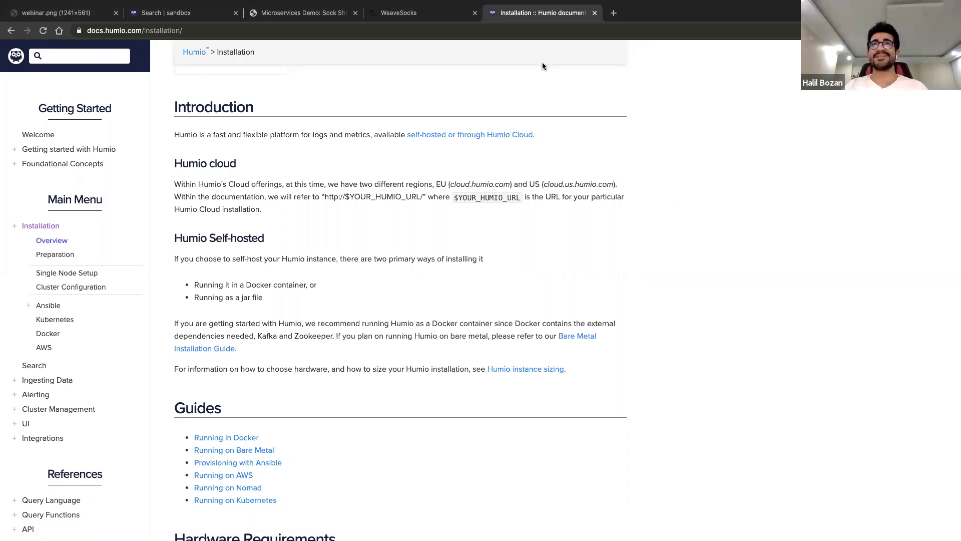
{"action": "mouse_move", "coordinate": [522, 15]}
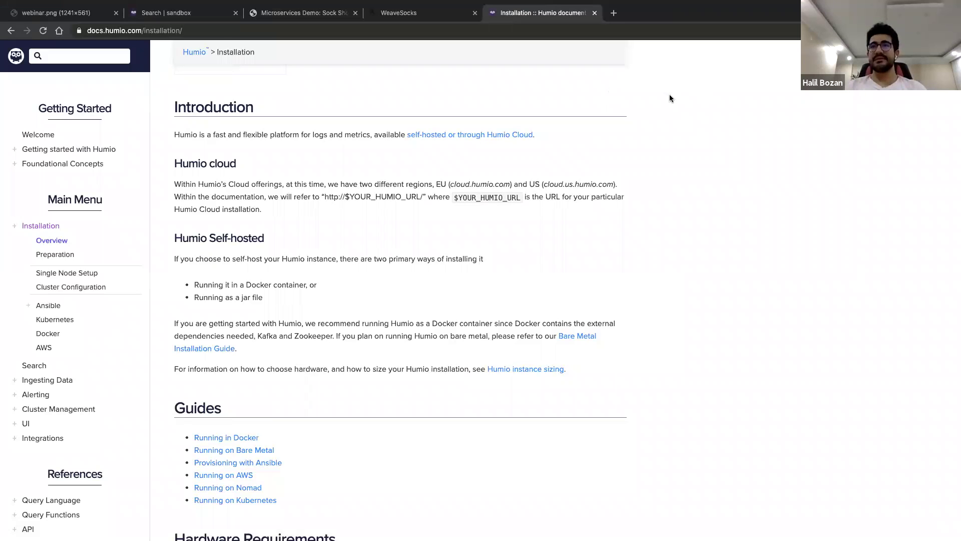
{"action": "key", "text": "ctrl+Left"}
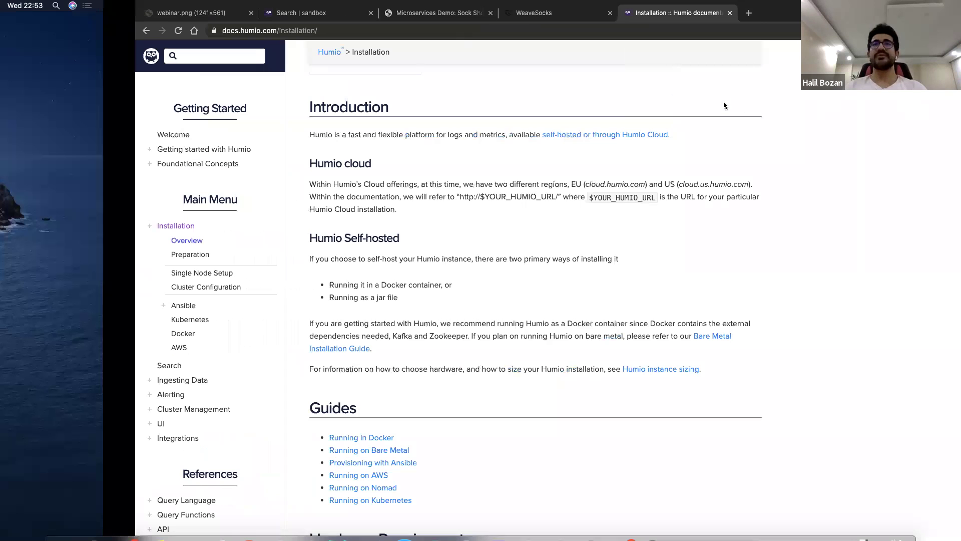
{"action": "key", "text": "ctrl+Left"}
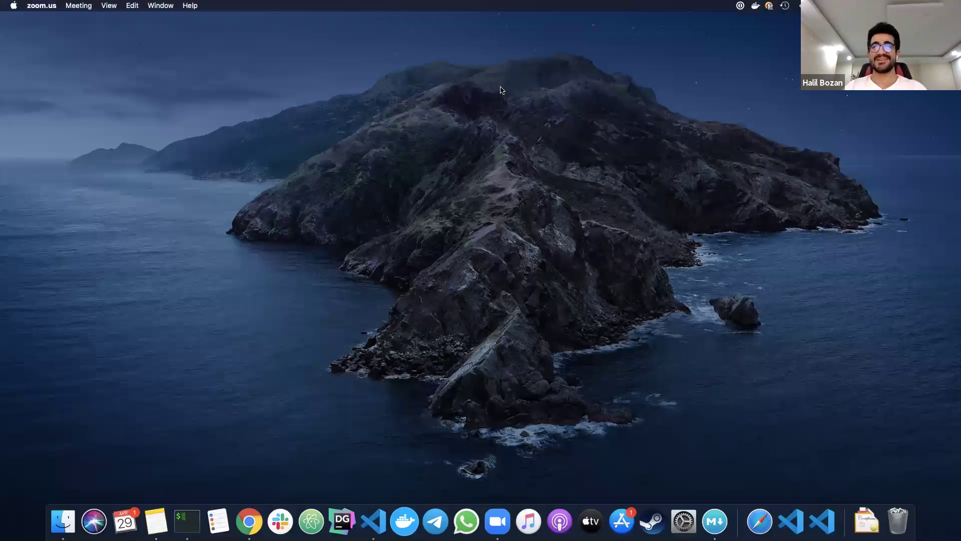
{"action": "key", "text": "ctrl+Right"}
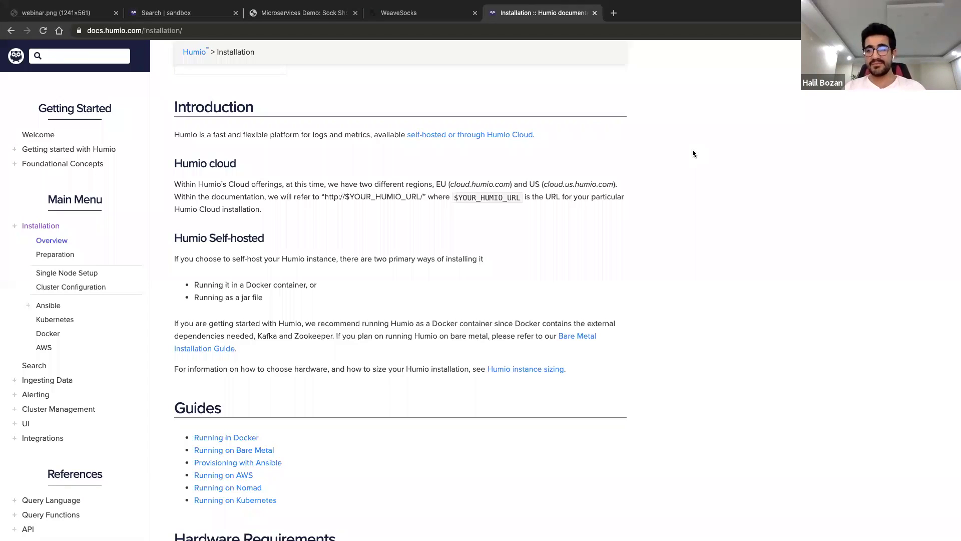
{"action": "key", "text": "ctrl+Right"}
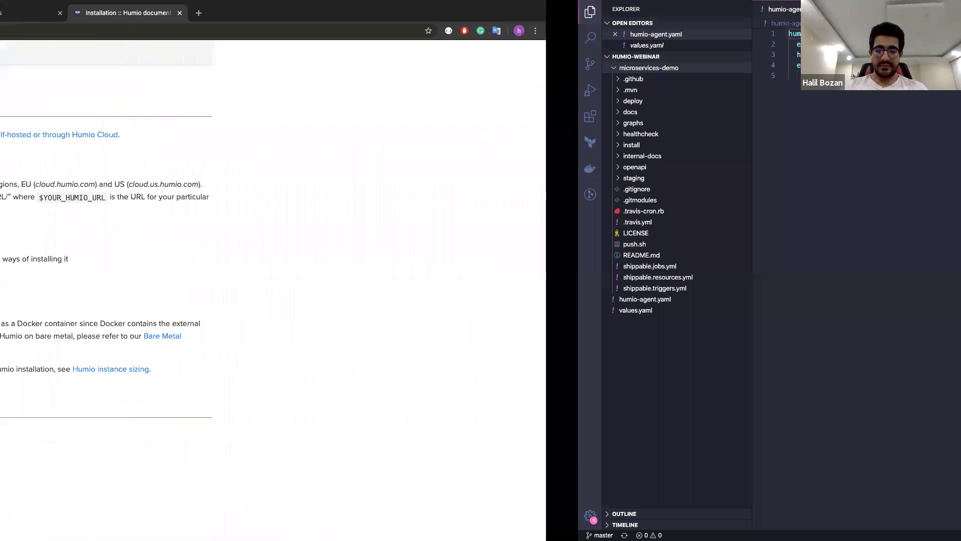
{"action": "key", "text": "ctrl+Right"}
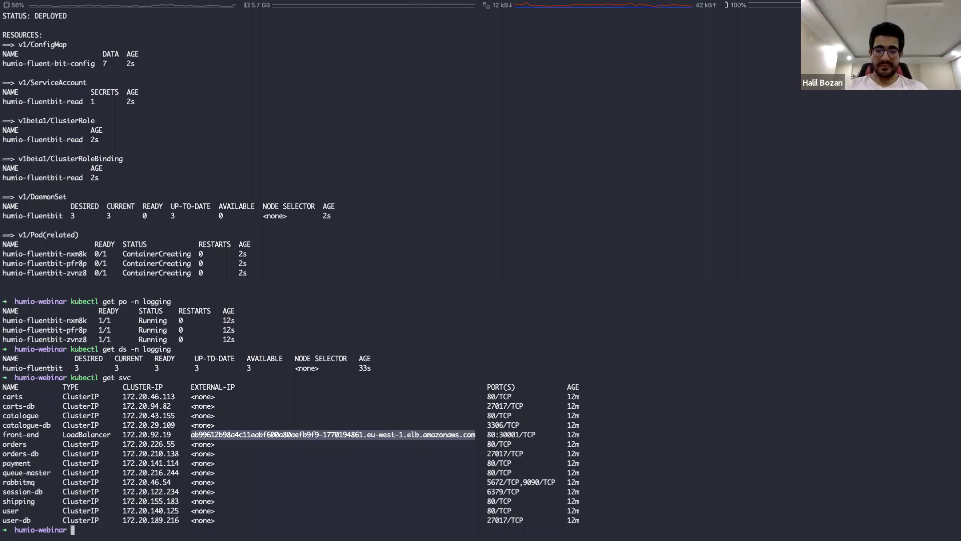
List the pods in the logging namespace with 'kubectl get po -n logging'
{"action": "type", "text": "kubectl get po -n logging"}
{"action": "key", "text": "Return"}
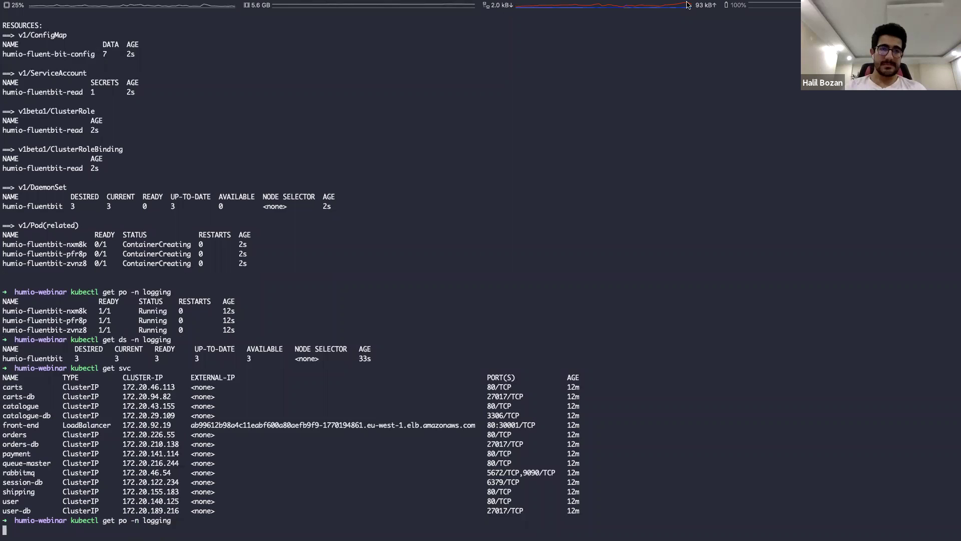
{"action": "mouse_move", "coordinate": [688, 5]}
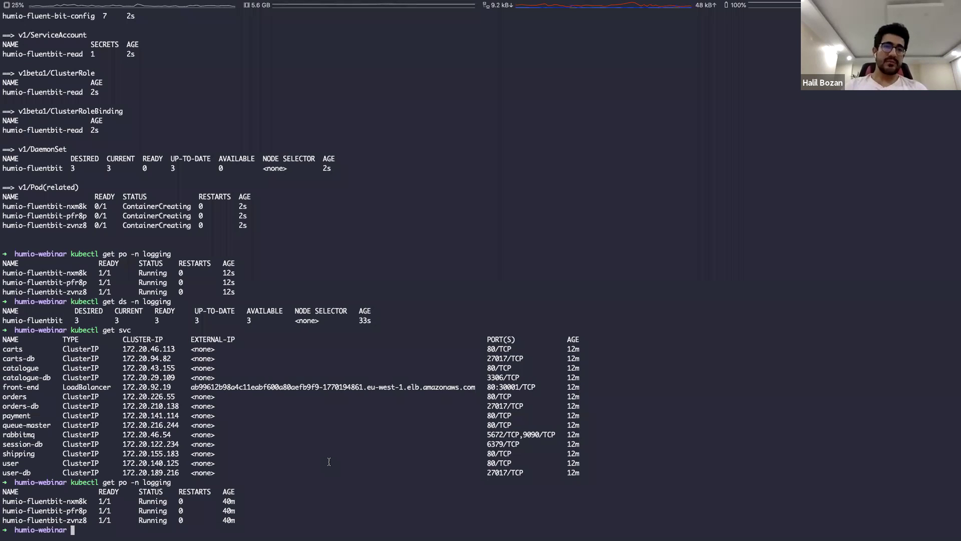
Check the daemonsets with 'kubectl get ds', first in the default namespace, then with '-n logging'
{"action": "type", "text": "kubectl ds"}
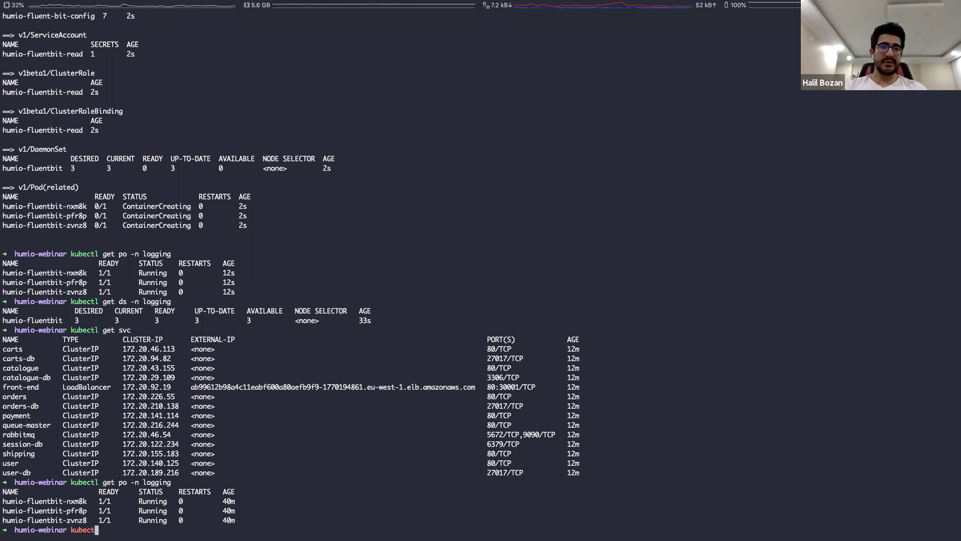
{"action": "key", "text": "BackSpace"}
{"action": "key", "text": "BackSpace"}
{"action": "key", "text": "BackSpace"}
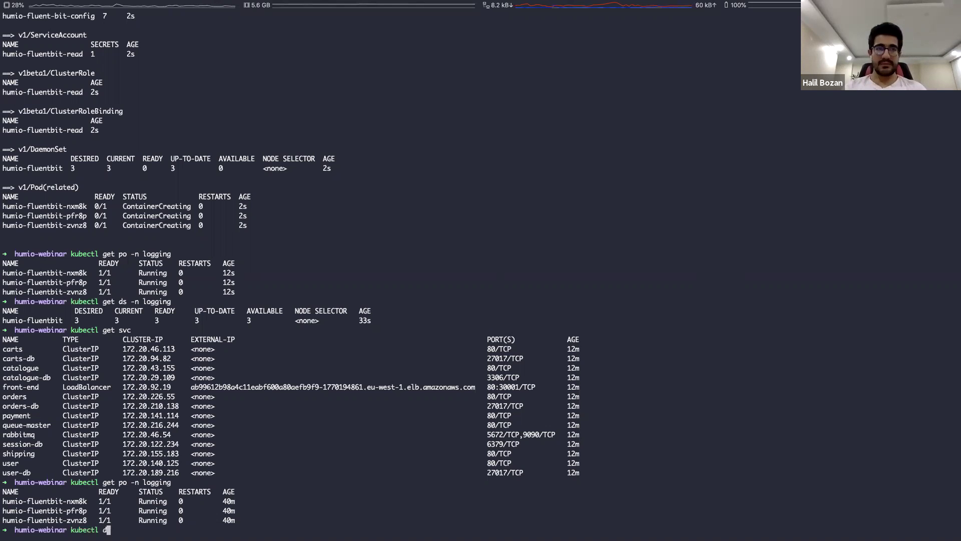
{"action": "type", "text": "get ds"}
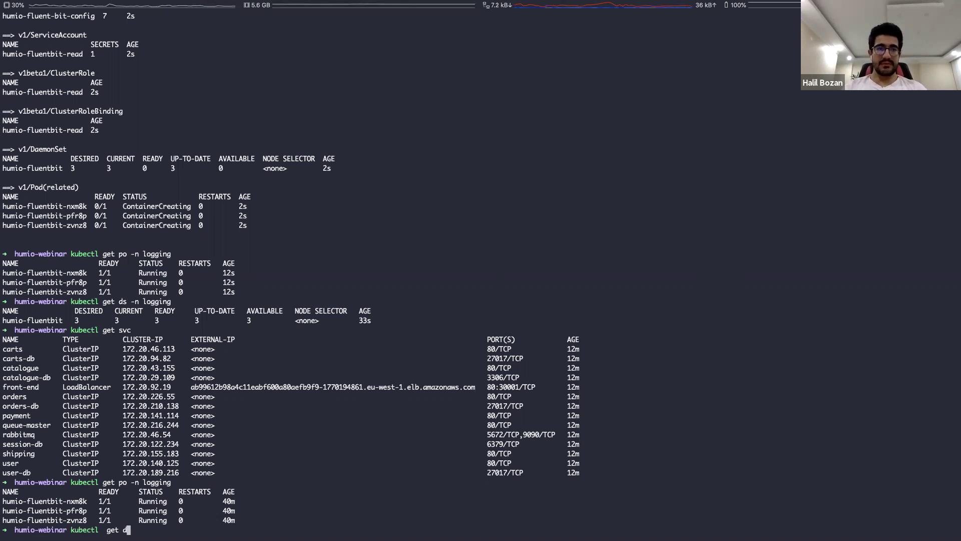
{"action": "key", "text": "Return"}
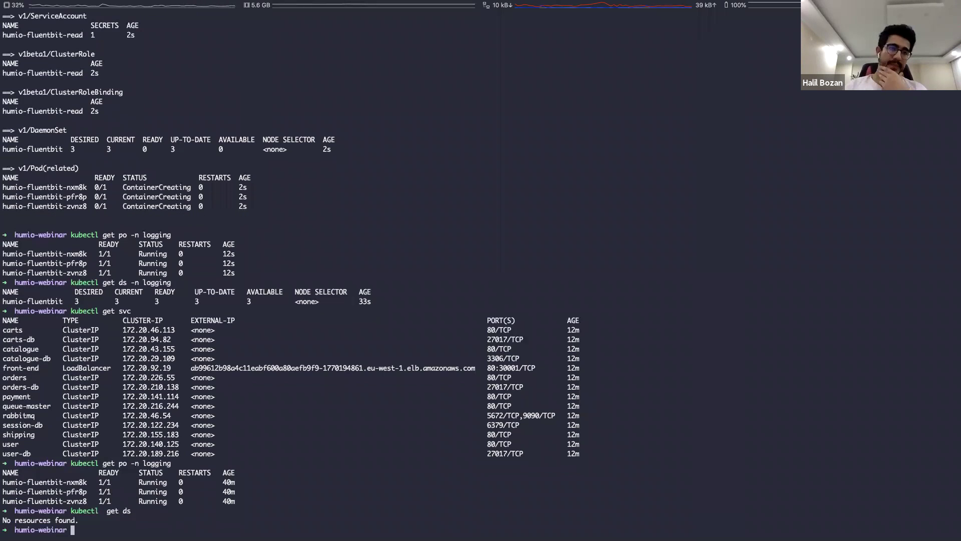
{"action": "key", "text": "Up"}
{"action": "type", "text": "-"}
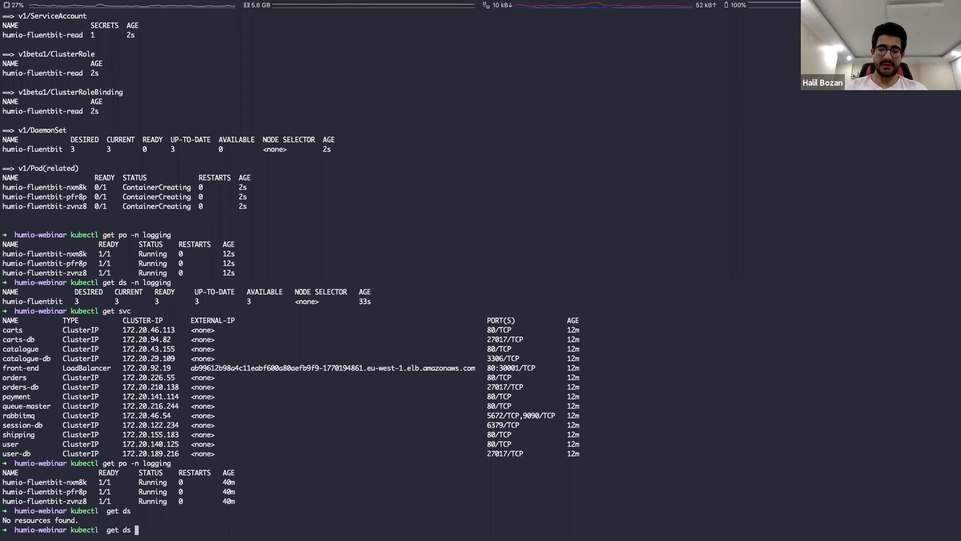
{"action": "type", "text": "n logging"}
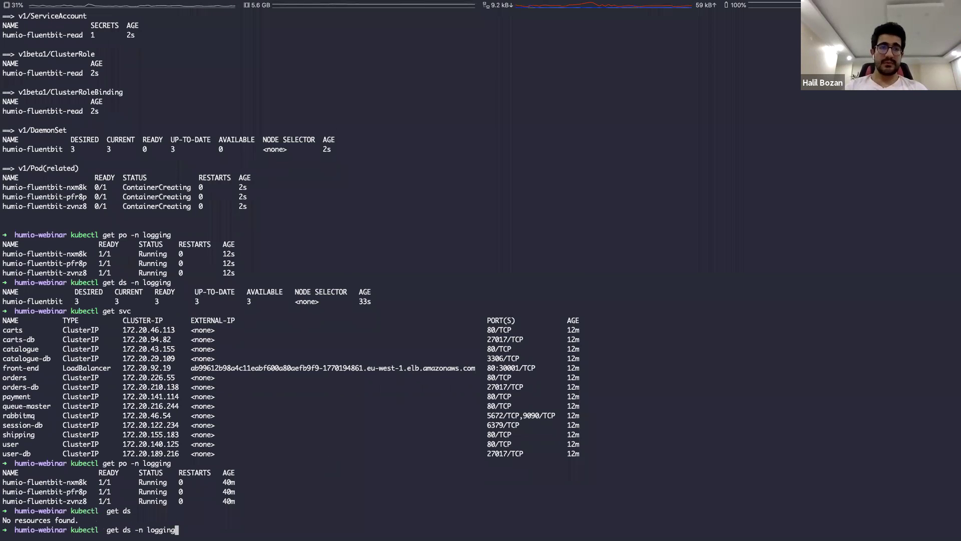
{"action": "key", "text": "Return"}
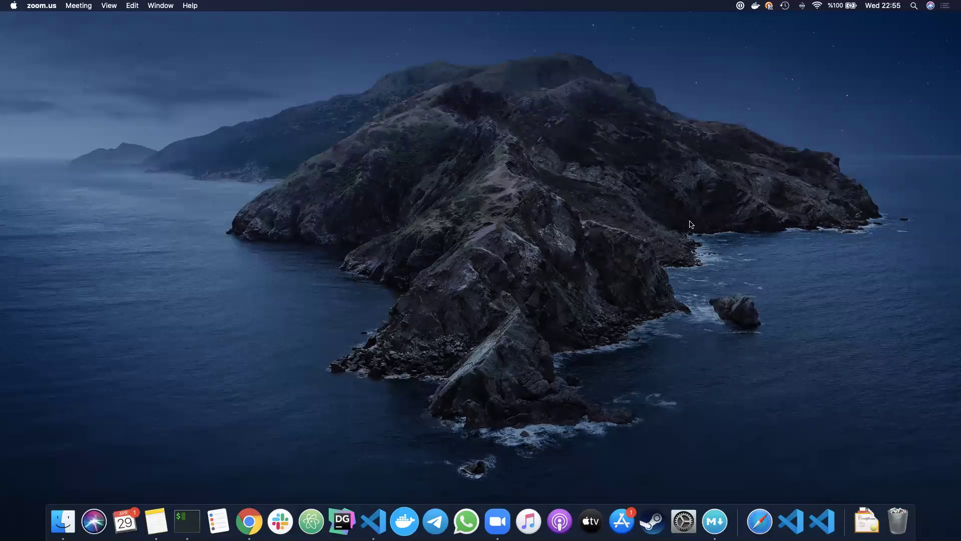
Return to the full-screen Chrome Space showing docs.humio.com/installation
{"action": "key", "text": "ctrl+Right"}
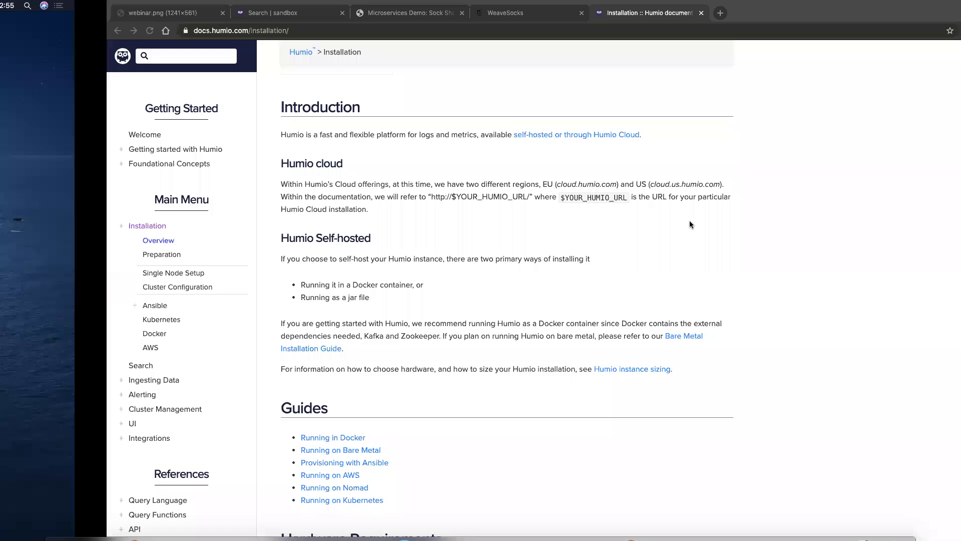
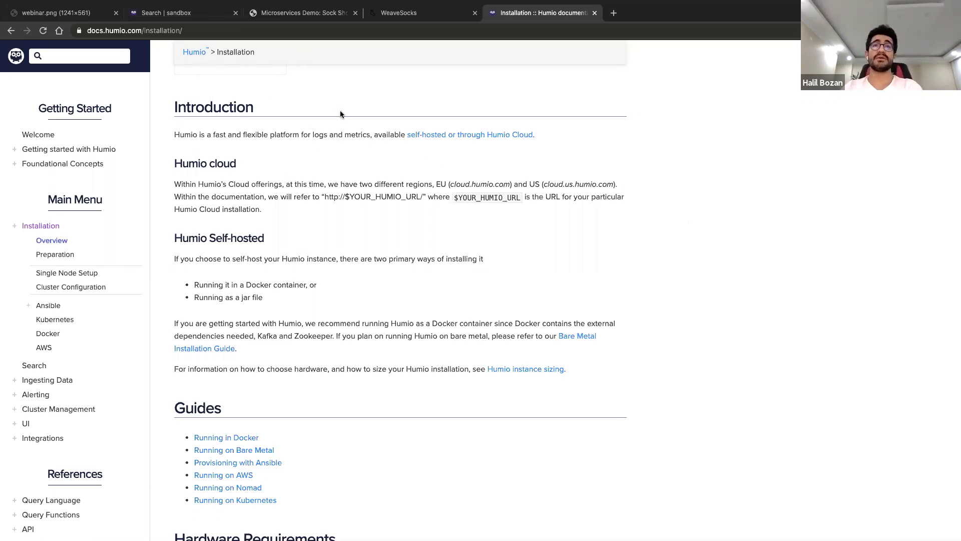
Rerun the sandbox search and open a WeaveSocks event's fields, showing JSON and timestamp errors
{"action": "key", "text": "ctrl+2"}
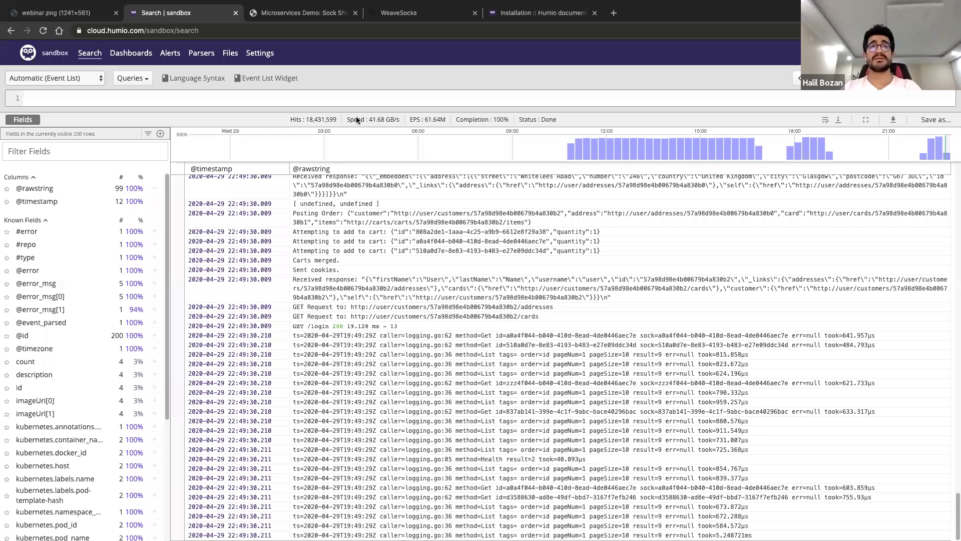
{"action": "left_click", "coordinate": [201, 52]}
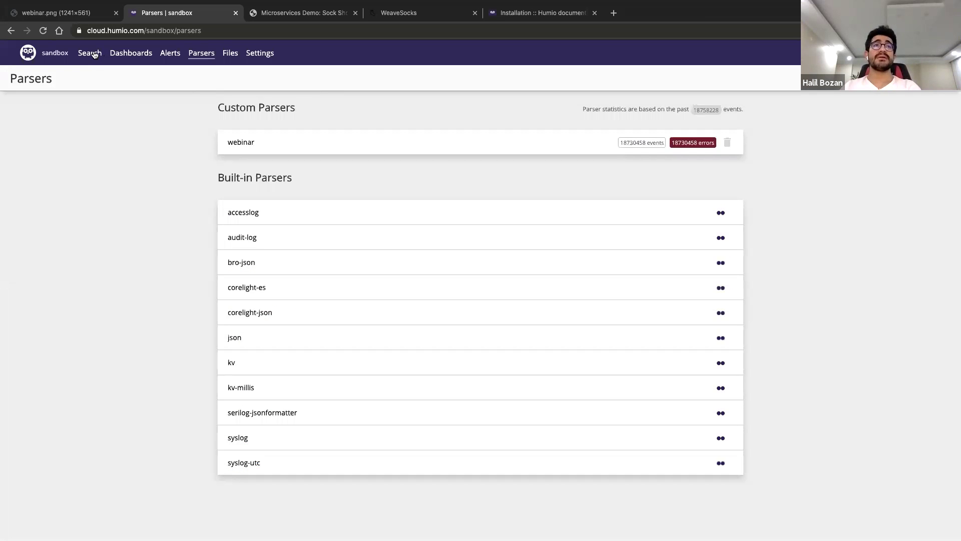
{"action": "left_click", "coordinate": [95, 55]}
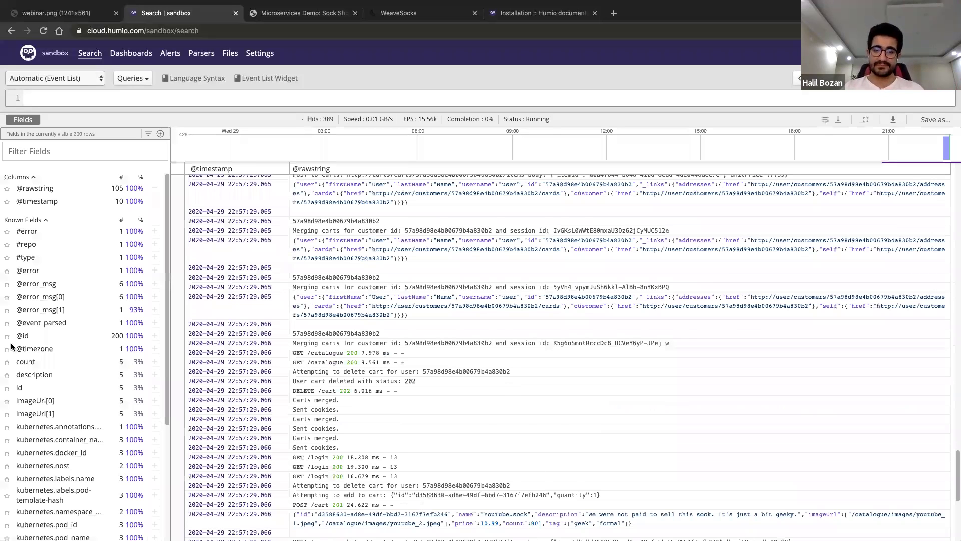
{"action": "left_click", "coordinate": [519, 417]}
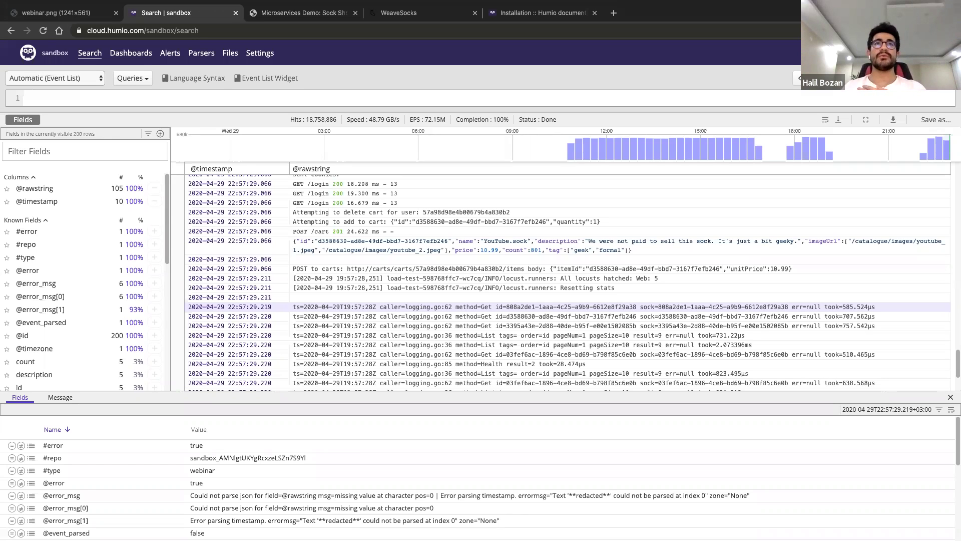
Load humio.com in a new tab and scroll to the $20 million Series B funding news
{"action": "left_click", "coordinate": [615, 13]}
{"action": "type", "text": "h"}
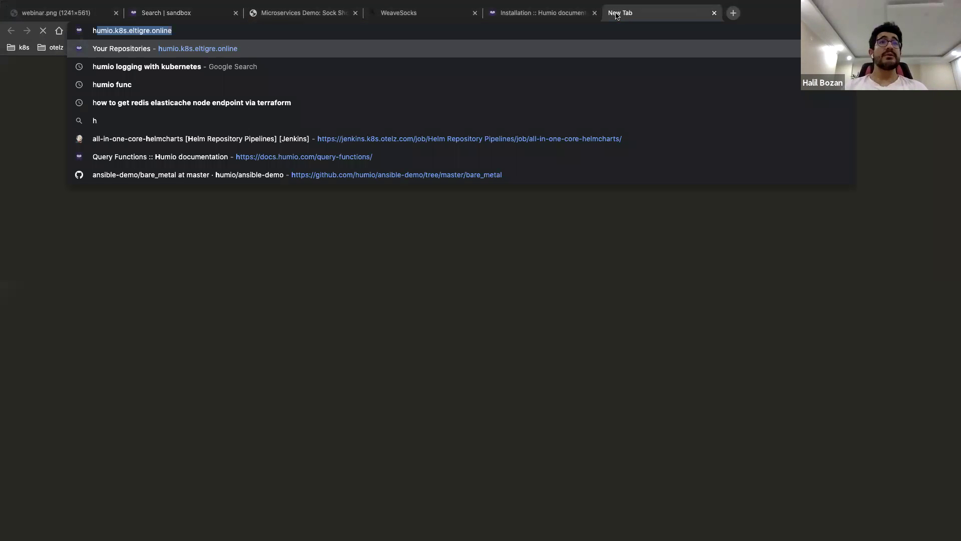
{"action": "type", "text": "umio"}
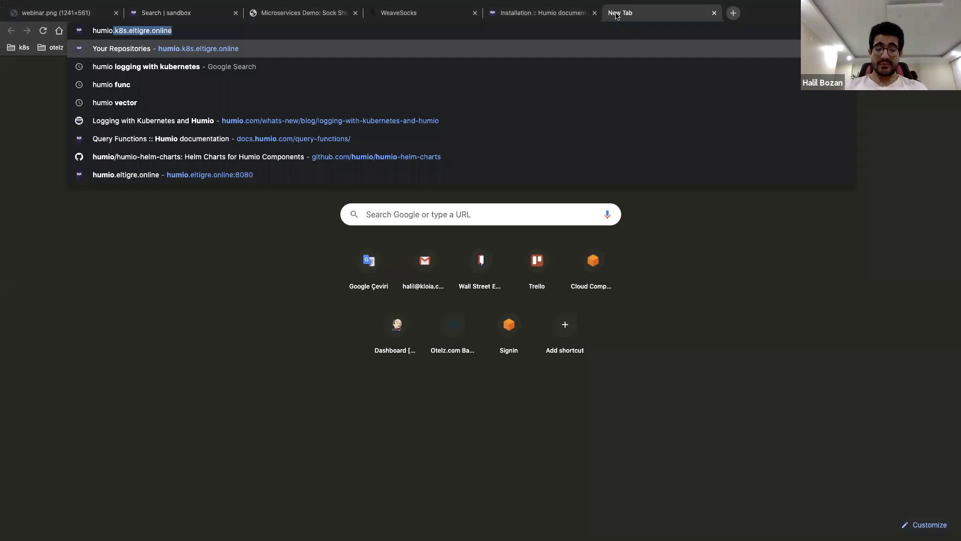
{"action": "type", "text": ".com"}
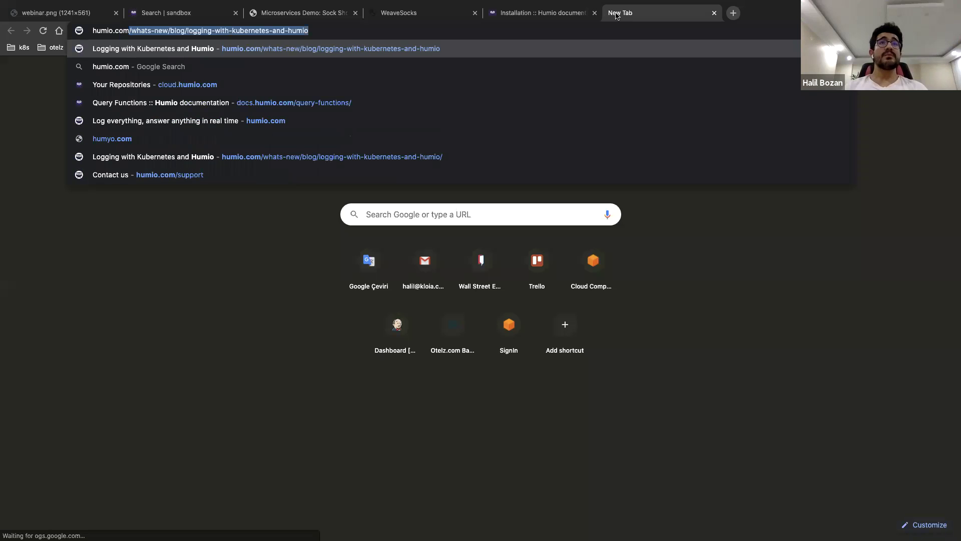
{"action": "key", "text": "Return"}
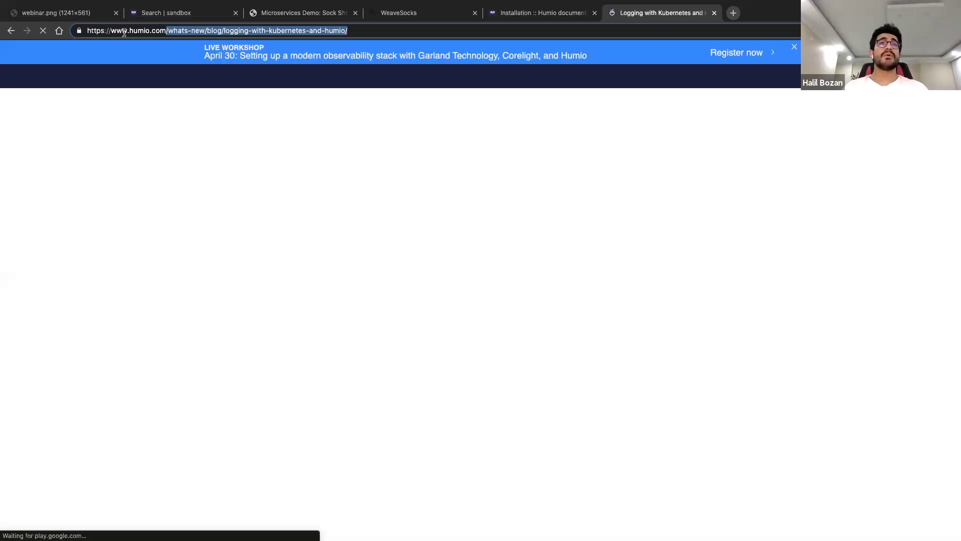
{"action": "key", "text": "BackSpace"}
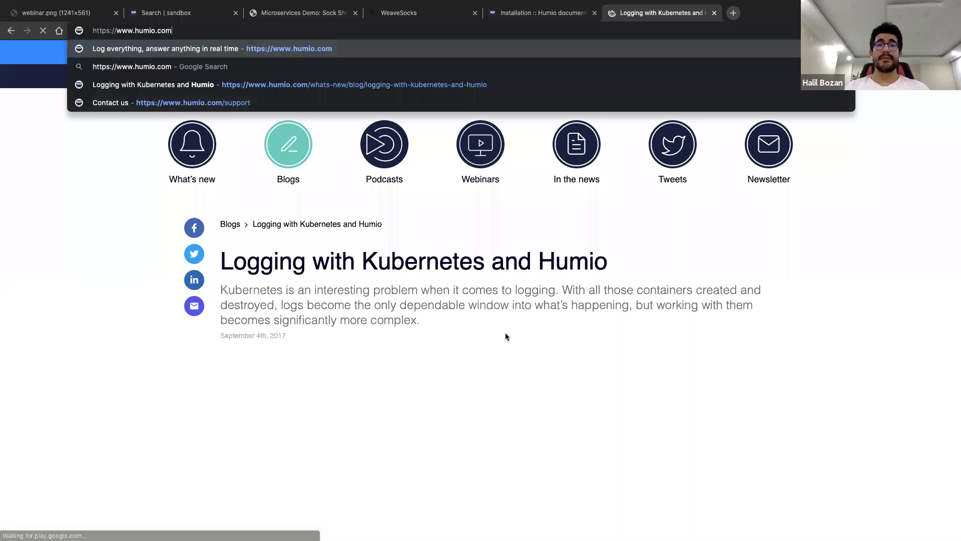
{"action": "key", "text": "Return"}
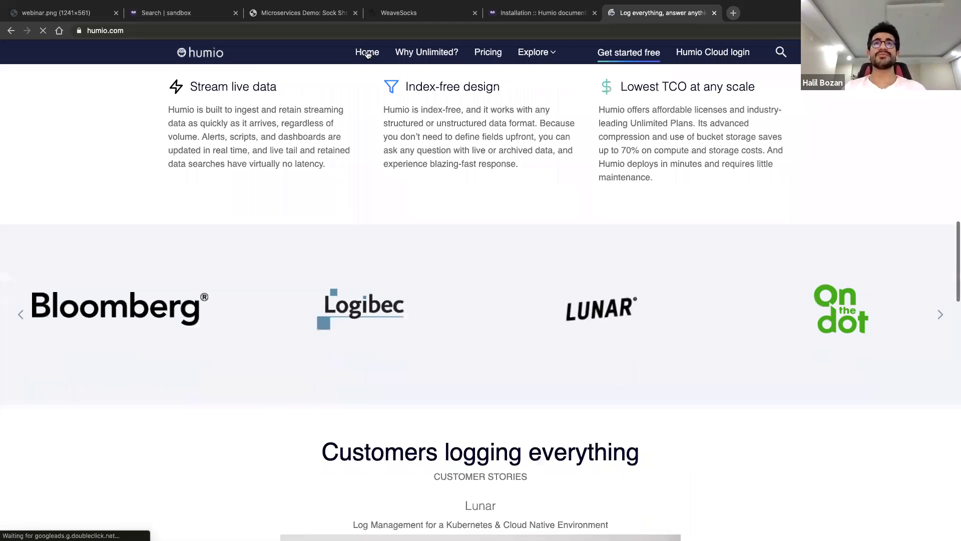
{"action": "scroll", "coordinate": [431, 56], "scroll_direction": "up", "scroll_amount": 10}
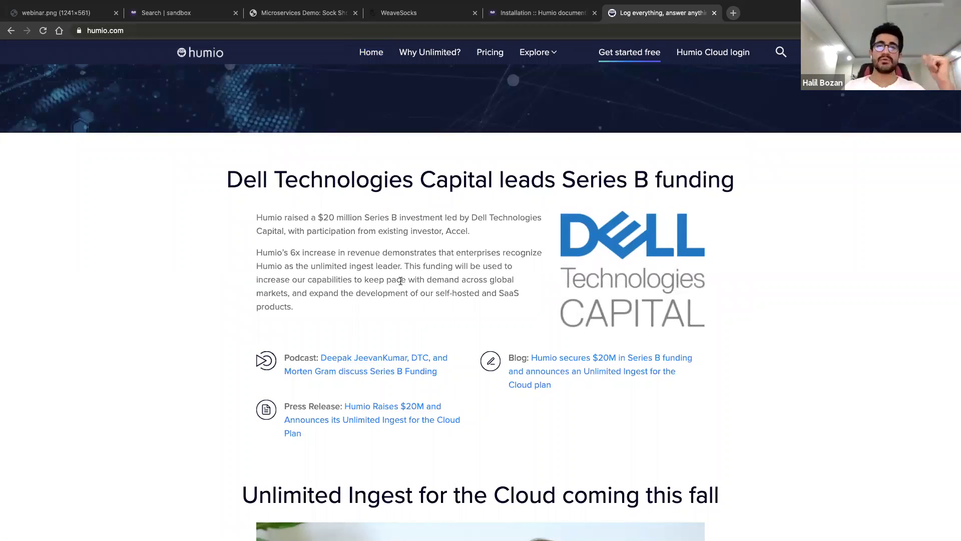
{"action": "scroll", "coordinate": [401, 280], "scroll_direction": "down", "scroll_amount": 3}
{"action": "scroll", "coordinate": [400, 280], "scroll_direction": "up", "scroll_amount": 2}
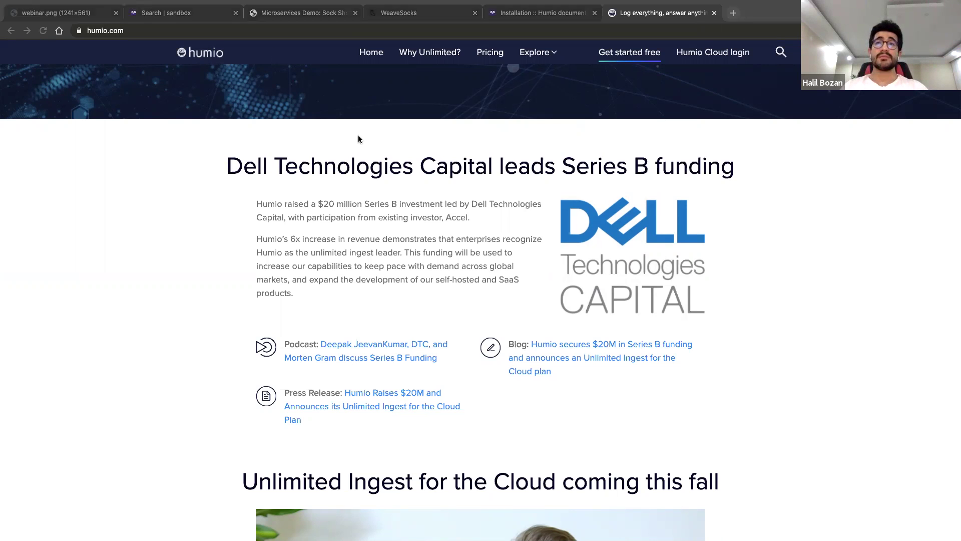
{"action": "left_click", "coordinate": [457, 159]}
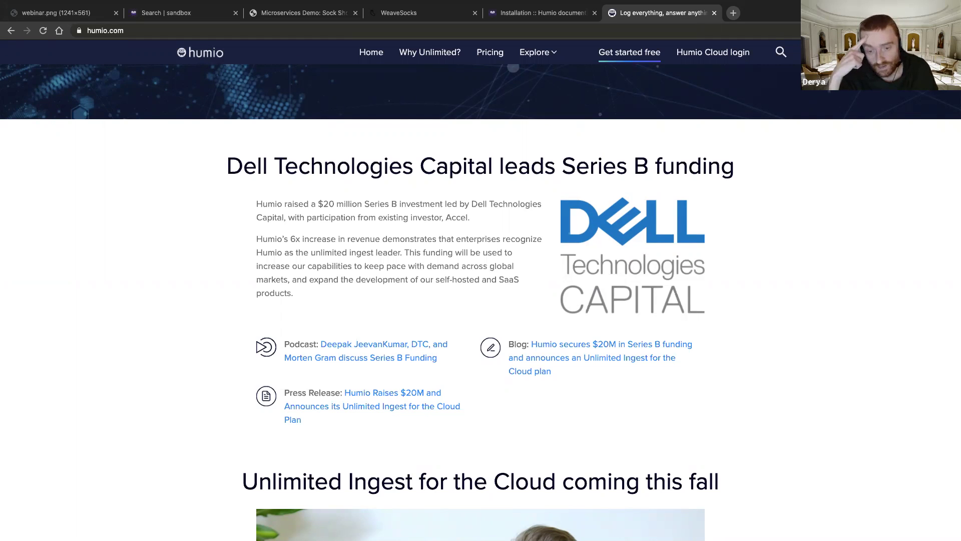
{"action": "mouse_move", "coordinate": [194, 2]}
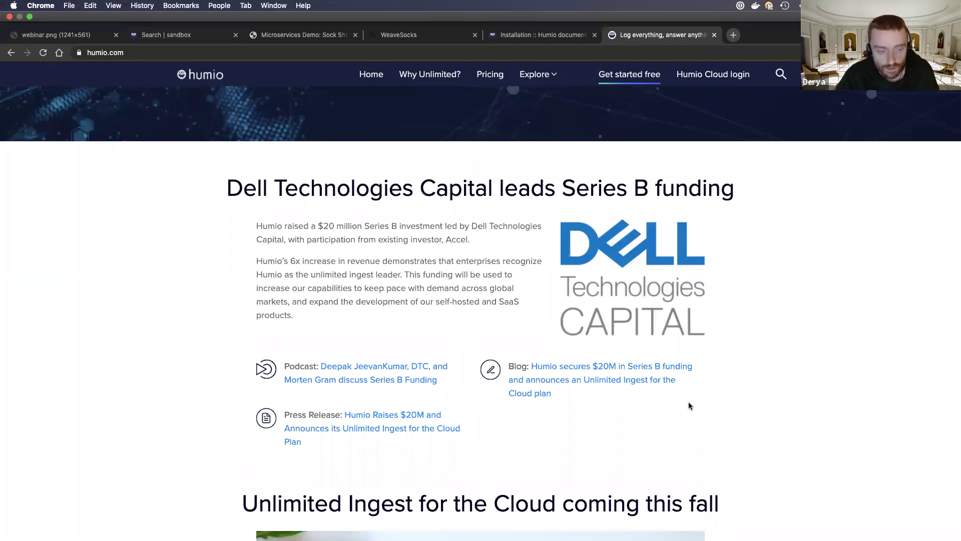
Show the three dashboards: humio-audit Audit Investigator, cw test and sandbox webinar
{"action": "key", "text": "super+2"}
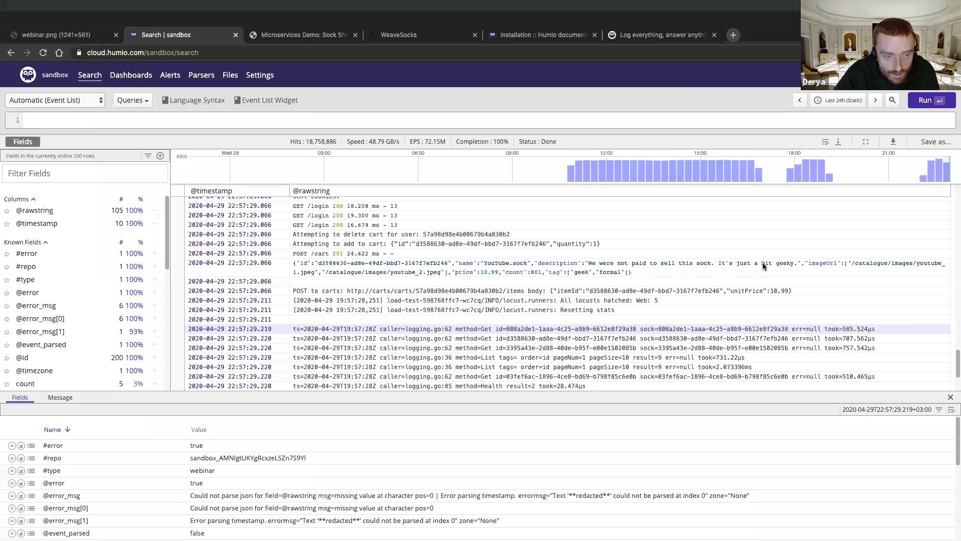
{"action": "key", "text": "super+bracketleft"}
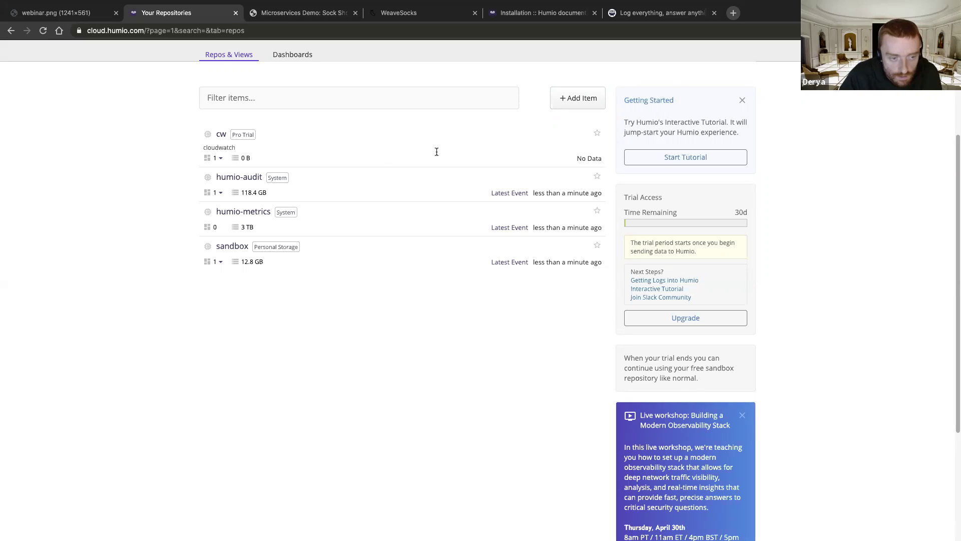
{"action": "scroll", "coordinate": [436, 151], "scroll_direction": "up", "scroll_amount": 1}
{"action": "scroll", "coordinate": [292, 215], "scroll_direction": "up", "scroll_amount": 1}
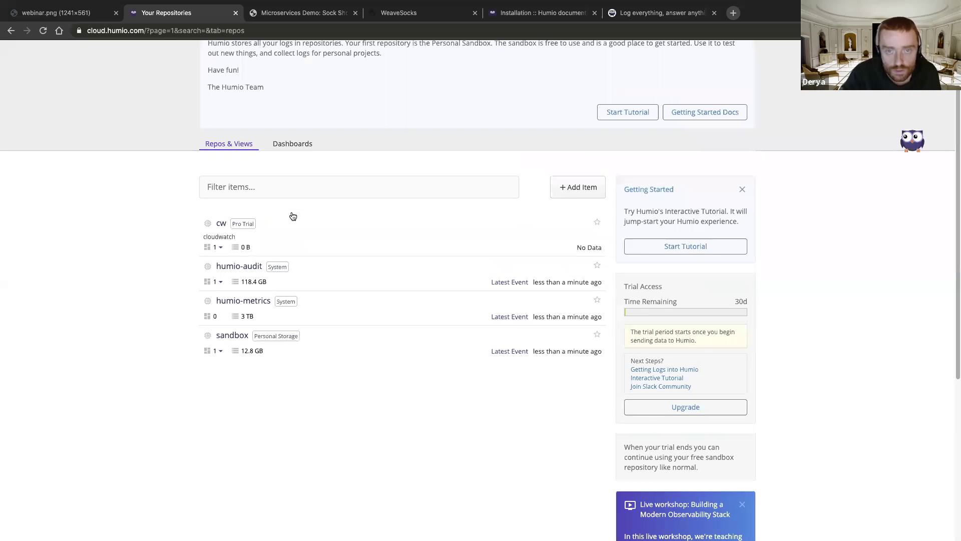
{"action": "scroll", "coordinate": [616, 232], "scroll_direction": "up", "scroll_amount": 2}
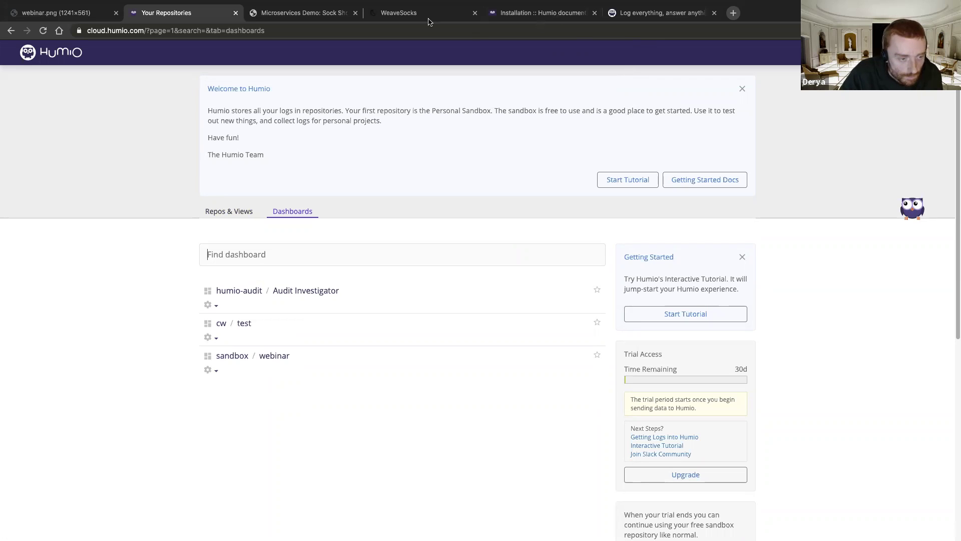
{"action": "key", "text": "super+5"}
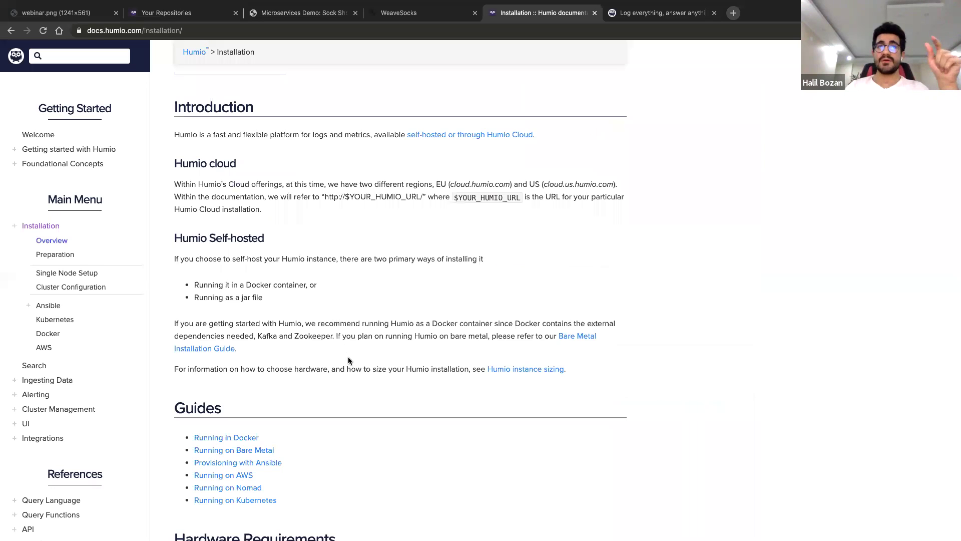
{"action": "key", "text": "super+2"}
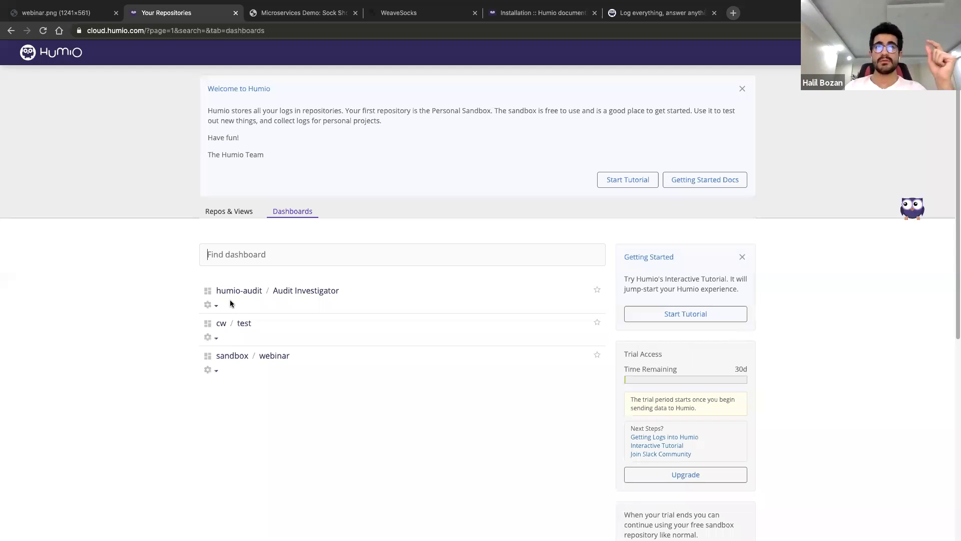
Review the sandbox webinar dashboard's HTTP error panels and the Errors (sock-shop) widget options
{"action": "left_click", "coordinate": [273, 355]}
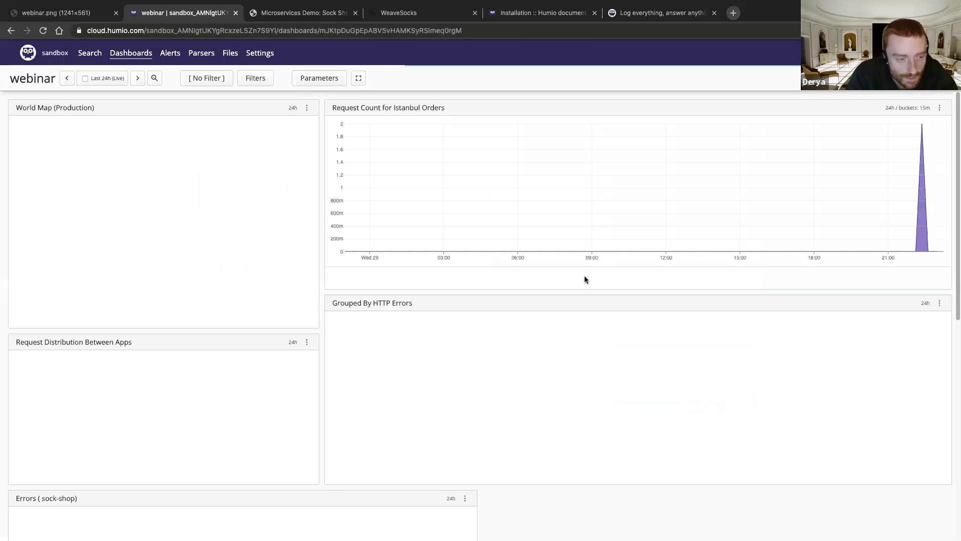
{"action": "scroll", "coordinate": [467, 308], "scroll_direction": "down", "scroll_amount": 4}
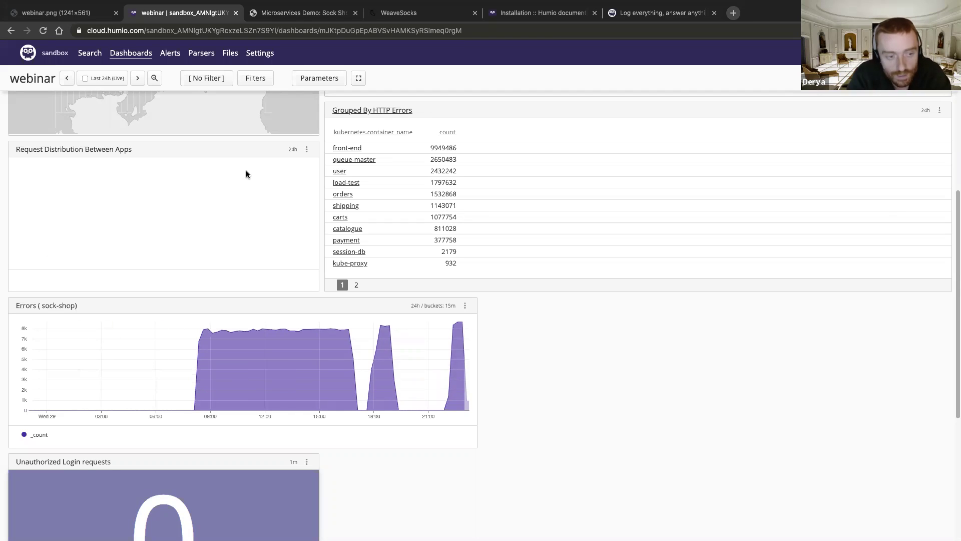
{"action": "mouse_move", "coordinate": [608, 2]}
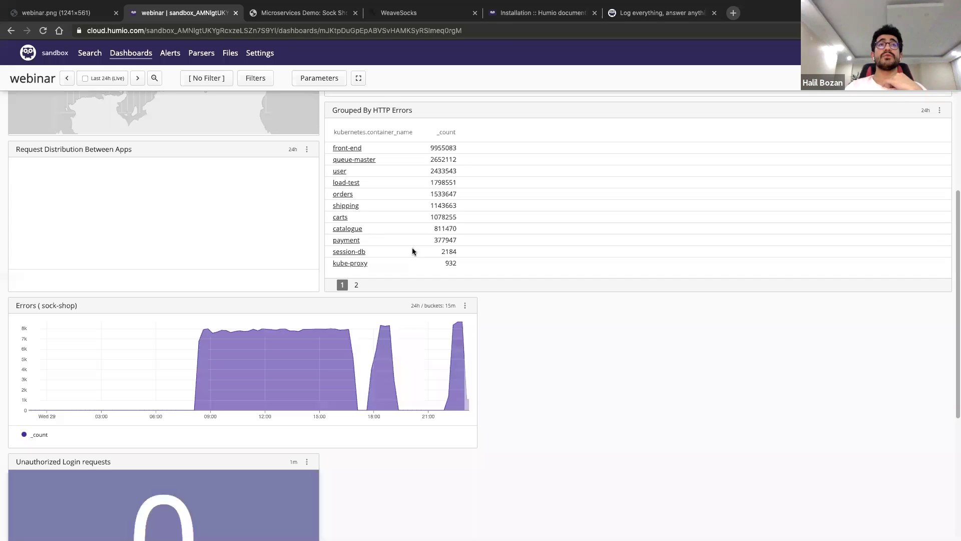
{"action": "left_click", "coordinate": [465, 305]}
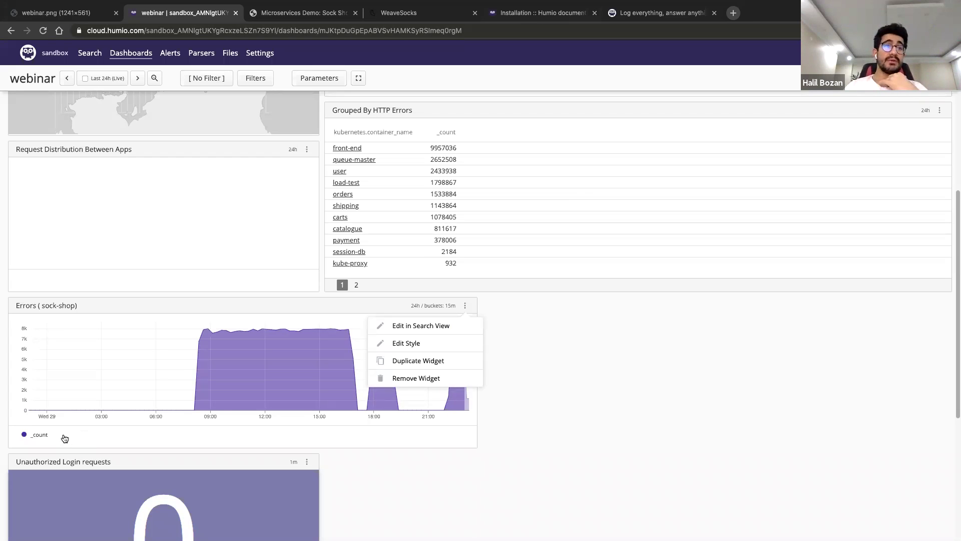
{"action": "key", "text": "super+5"}
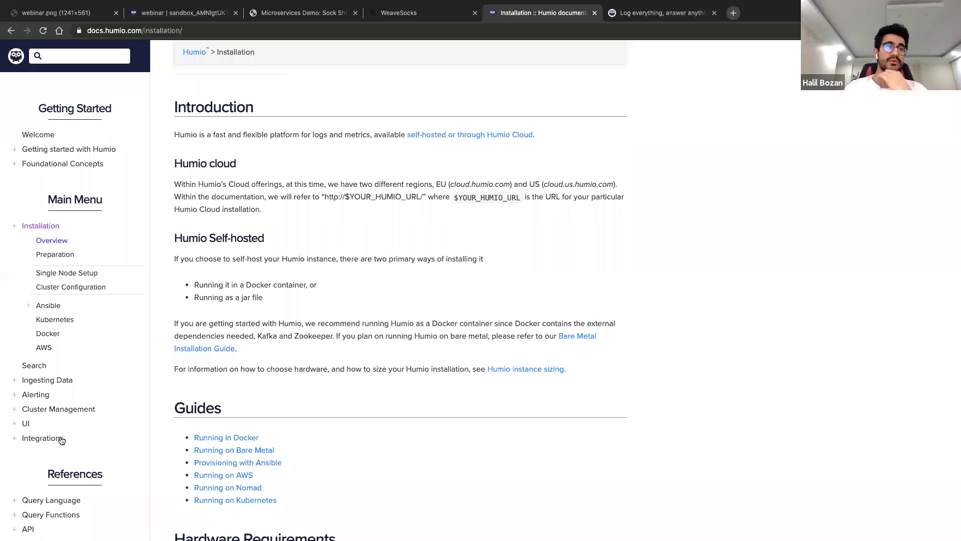
Browse the Query Functions reference, then run the Errors (sock-shop) query as a timechart in search view
{"action": "left_click", "coordinate": [55, 499]}
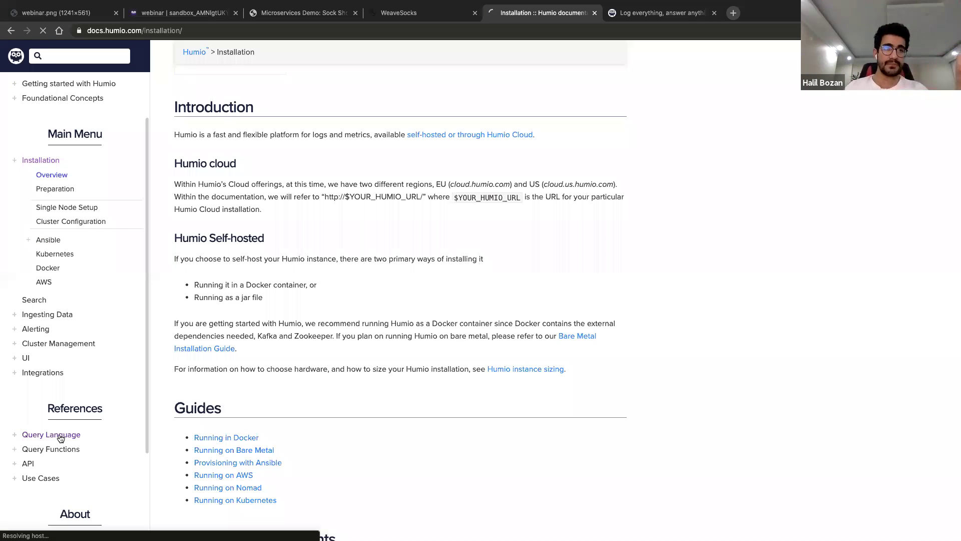
{"action": "left_click", "coordinate": [60, 437]}
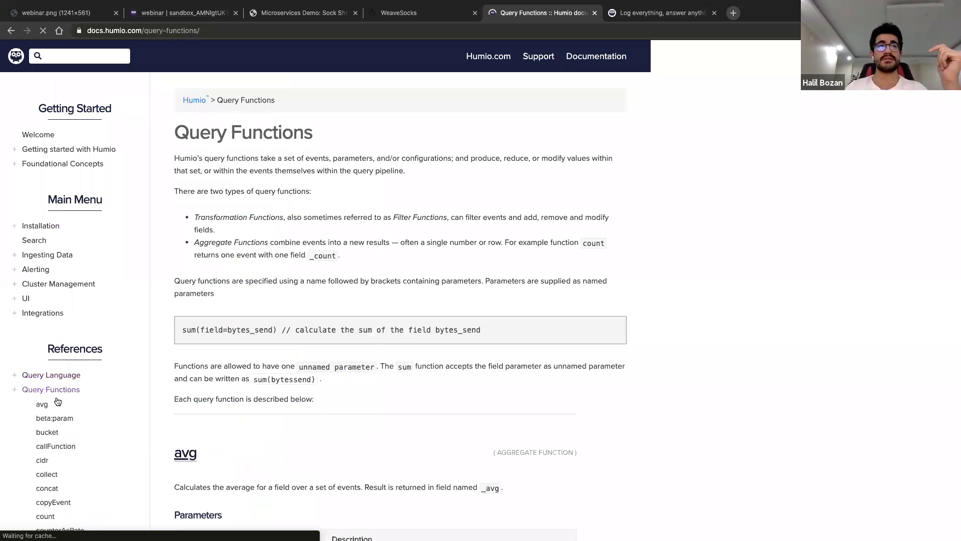
{"action": "scroll", "coordinate": [68, 311], "scroll_direction": "down", "scroll_amount": 3}
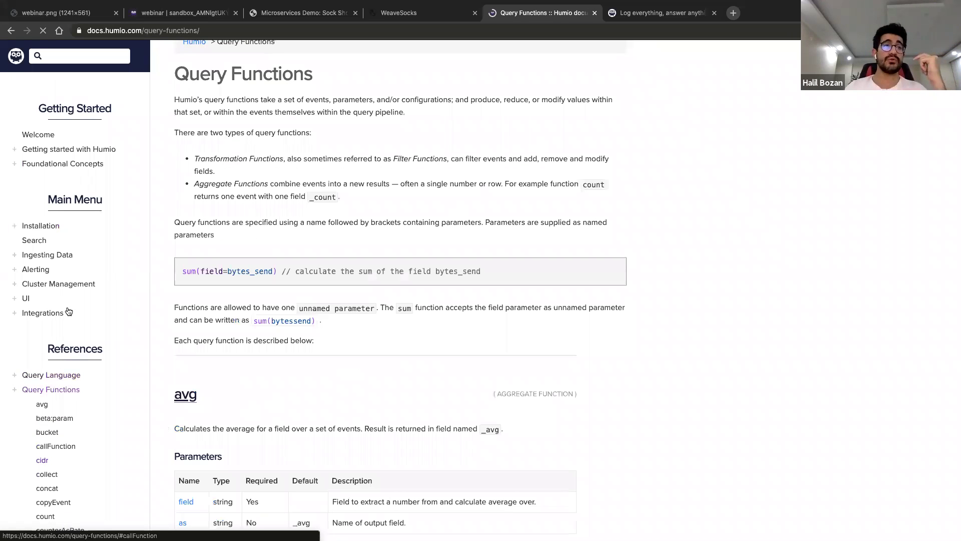
{"action": "scroll", "coordinate": [69, 311], "scroll_direction": "down", "scroll_amount": 10}
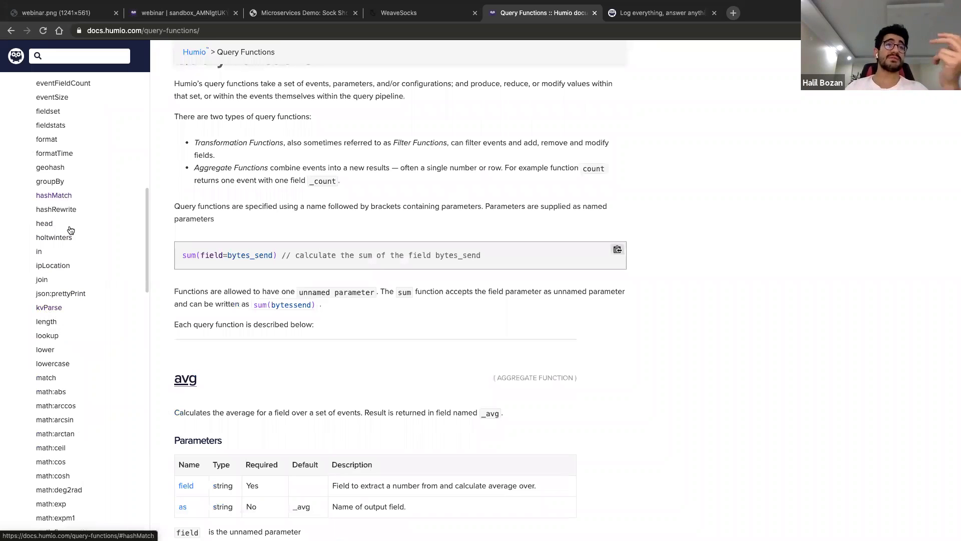
{"action": "scroll", "coordinate": [69, 228], "scroll_direction": "up", "scroll_amount": 1}
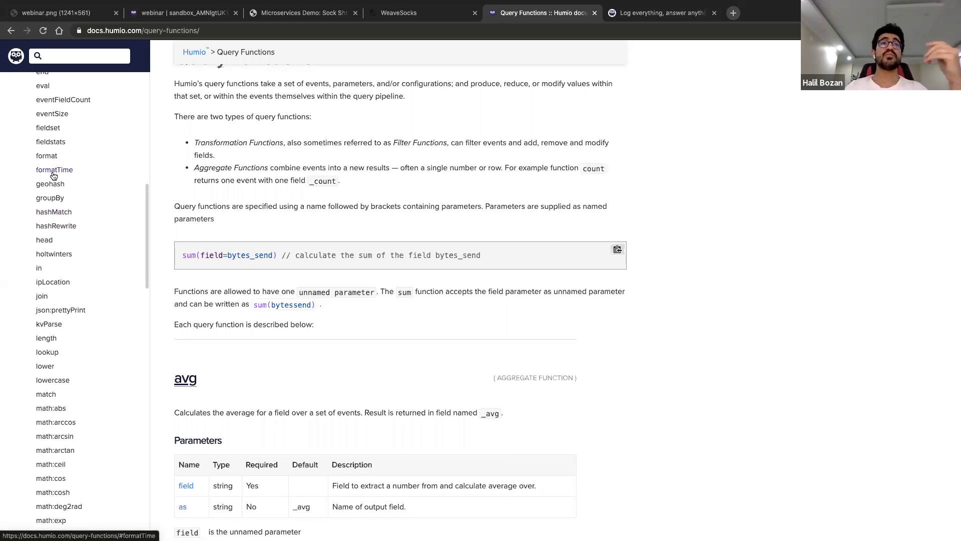
{"action": "scroll", "coordinate": [55, 339], "scroll_direction": "down", "scroll_amount": 5}
{"action": "scroll", "coordinate": [57, 342], "scroll_direction": "down", "scroll_amount": 2}
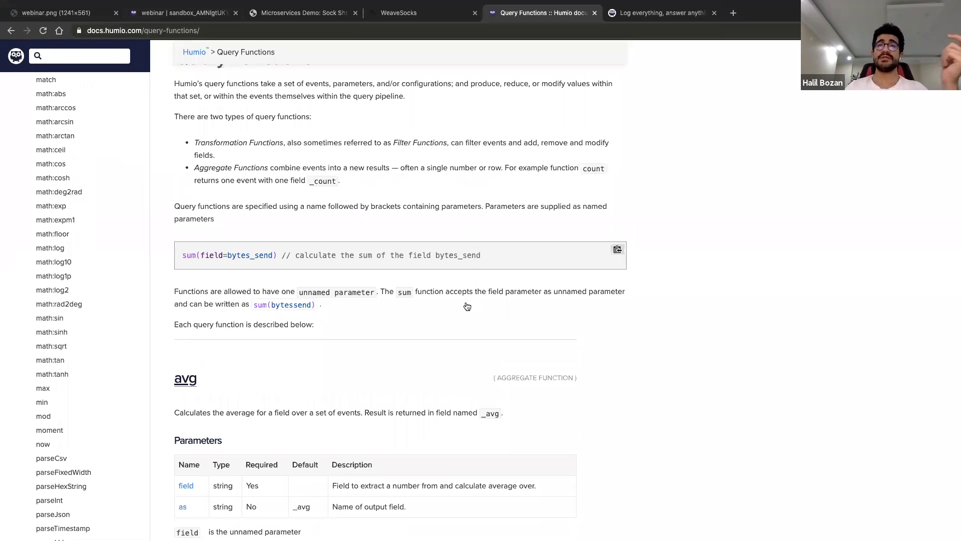
{"action": "key", "text": "super+2"}
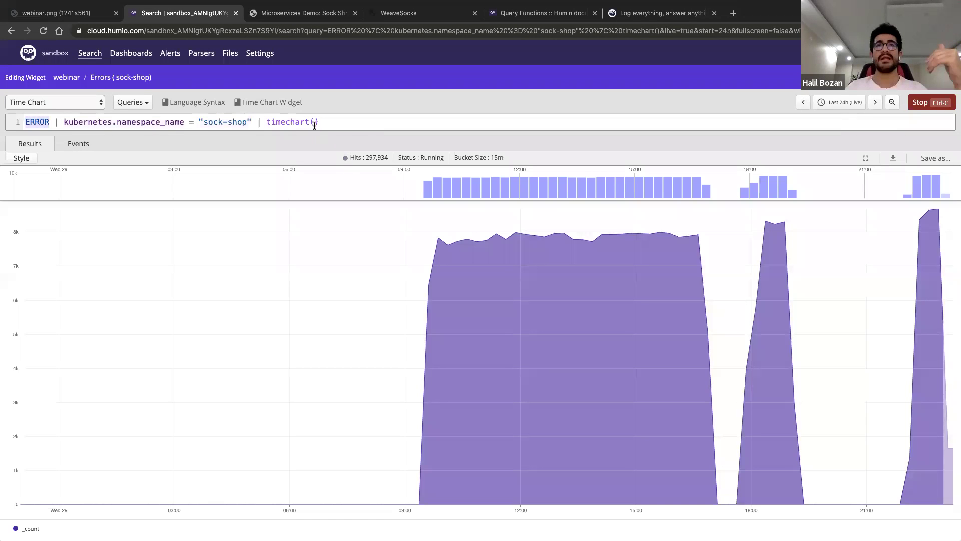
{"action": "left_click", "coordinate": [323, 122]}
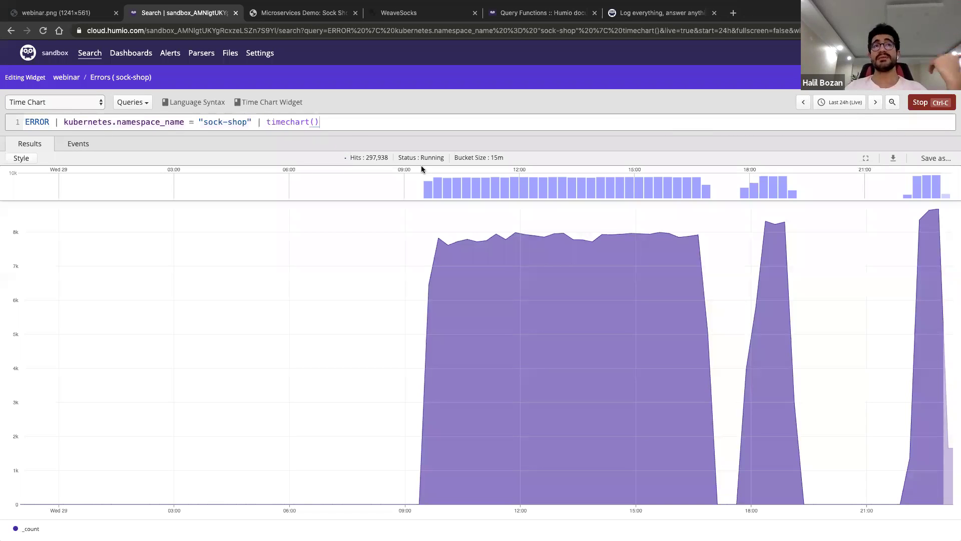